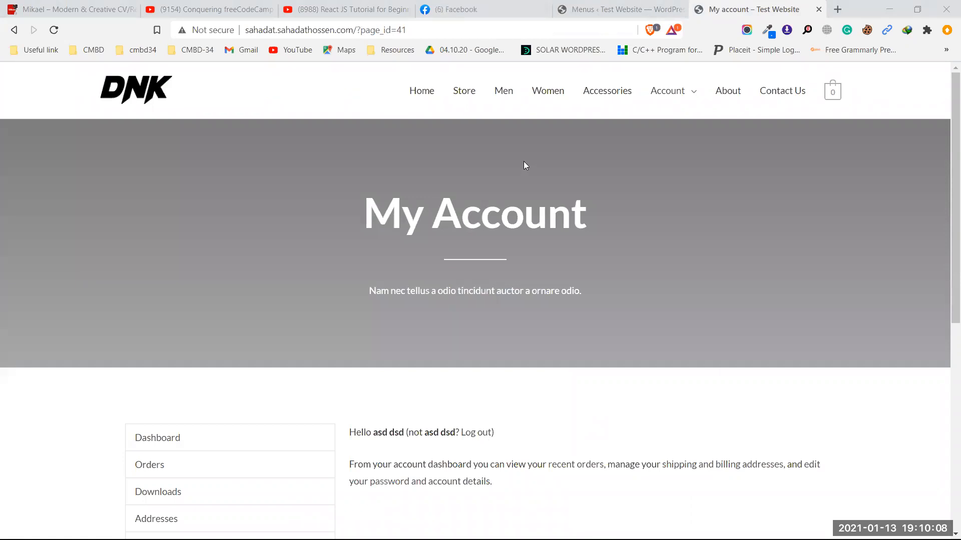
# Step: Open the DNK Store page, browse its 31-product grid, then switch to the menu editor tab
pyautogui.moveTo(627, 104)
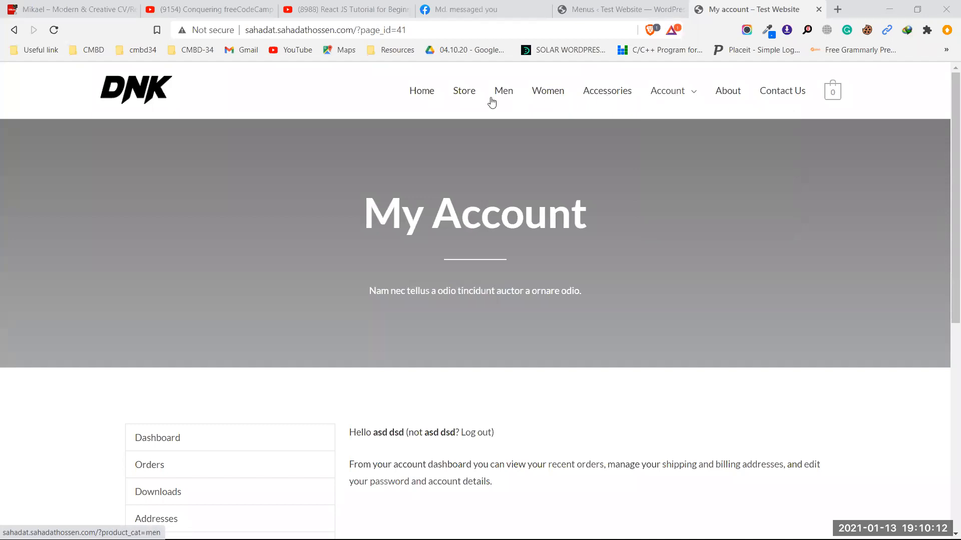
pyautogui.click(461, 97)
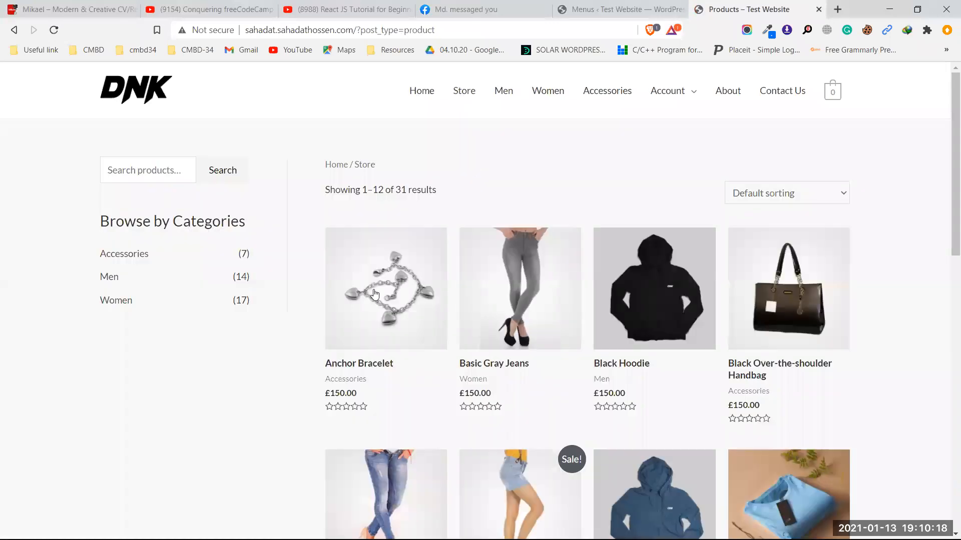
pyautogui.scroll(-4, 529, 278)
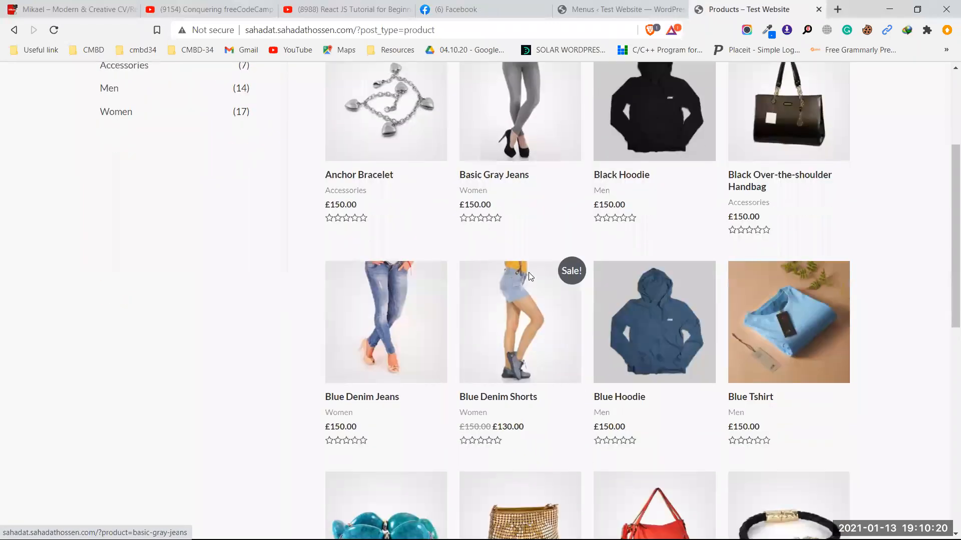
pyautogui.scroll(-10, 528, 272)
pyautogui.scroll(11, 528, 272)
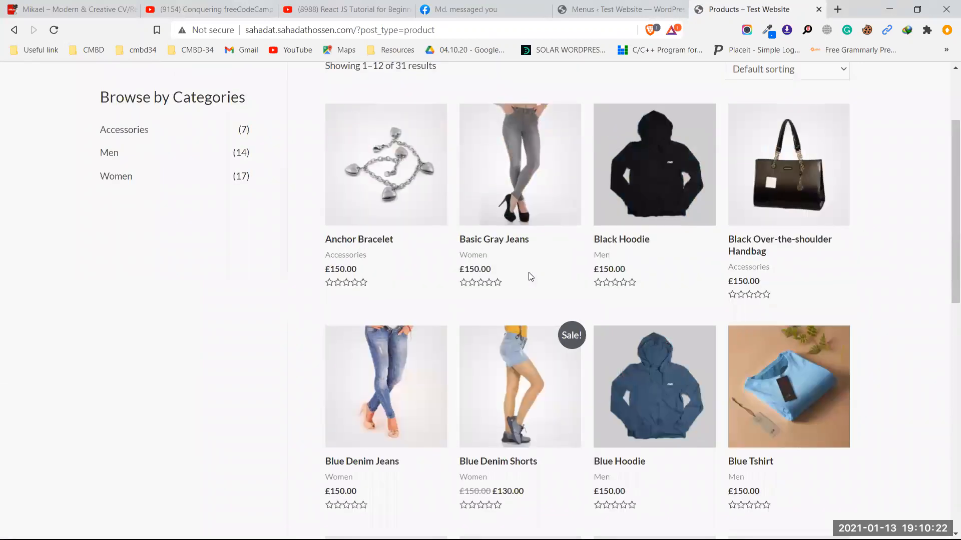
pyautogui.scroll(3, 531, 276)
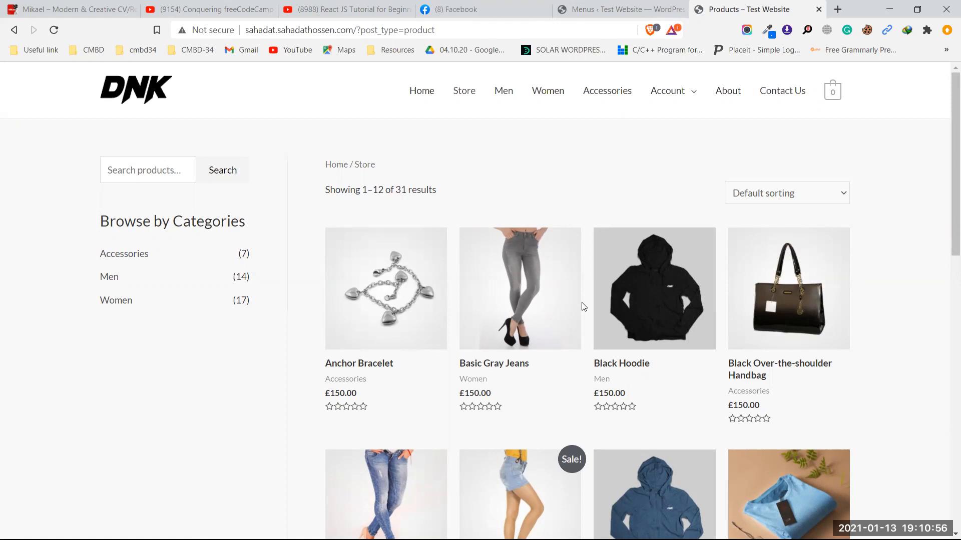
pyautogui.click(577, 6)
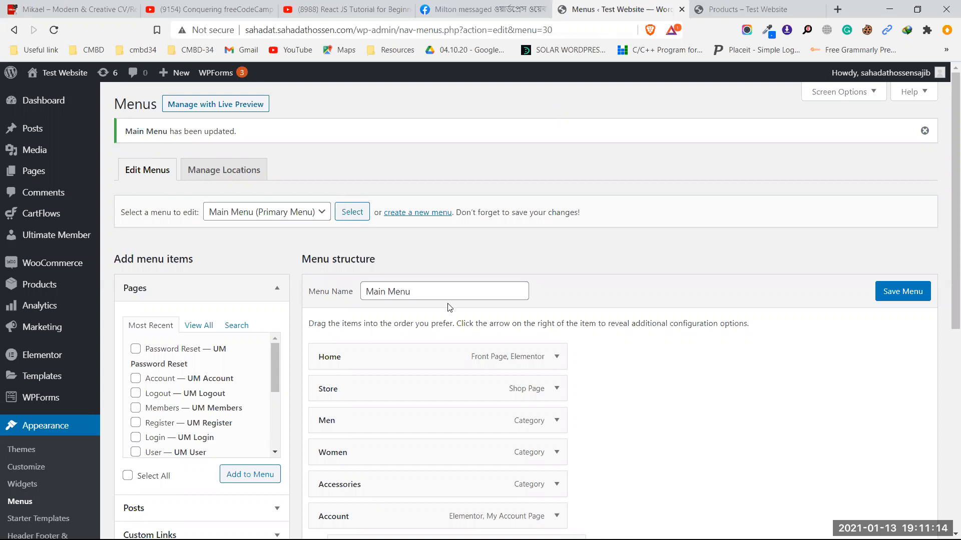
# Step: Leave the Menus editor through an admin sidebar link, bringing up the DNK home page
pyautogui.moveTo(70, 268)
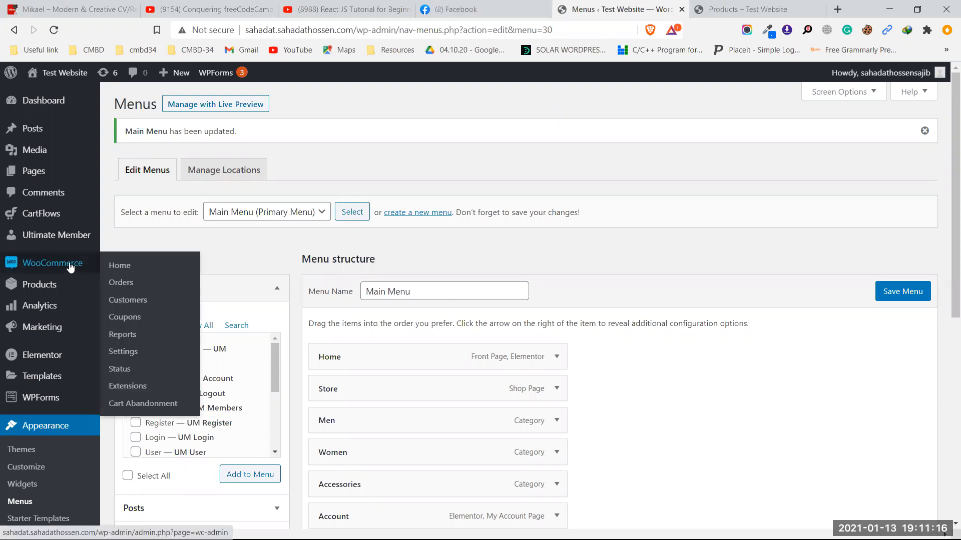
pyautogui.scroll(-4, 58, 395)
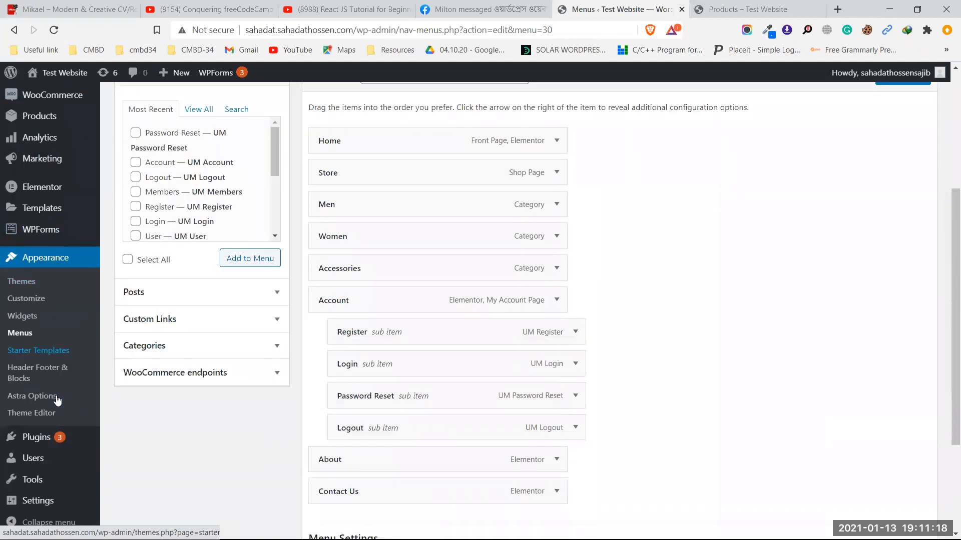
pyautogui.scroll(-3, 57, 401)
pyautogui.moveTo(40, 437)
pyautogui.click(125, 456)
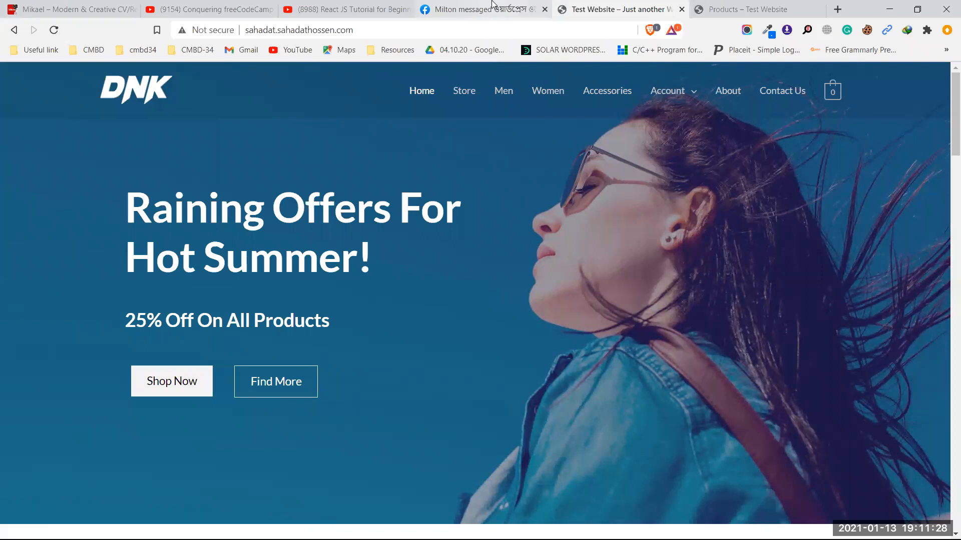
# Step: Return to the Test Website tab showing the 'Raining Offers For Hot Summer!' banner
pyautogui.click(746, 4)
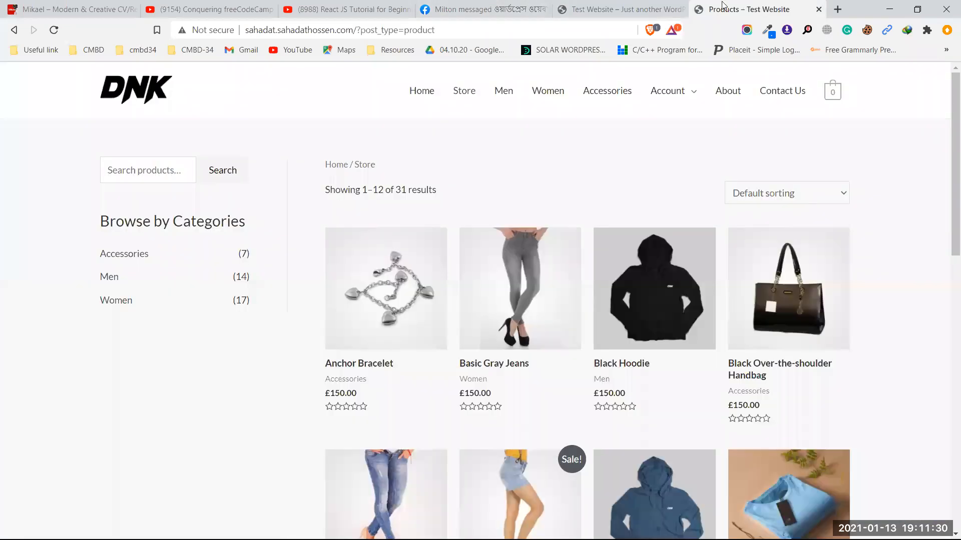
pyautogui.click(613, 9)
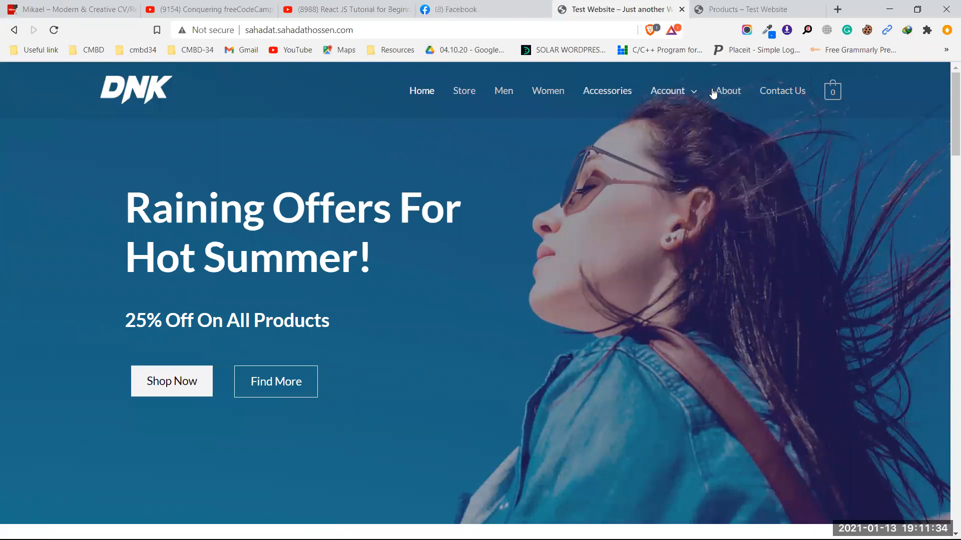
pyautogui.moveTo(686, 94)
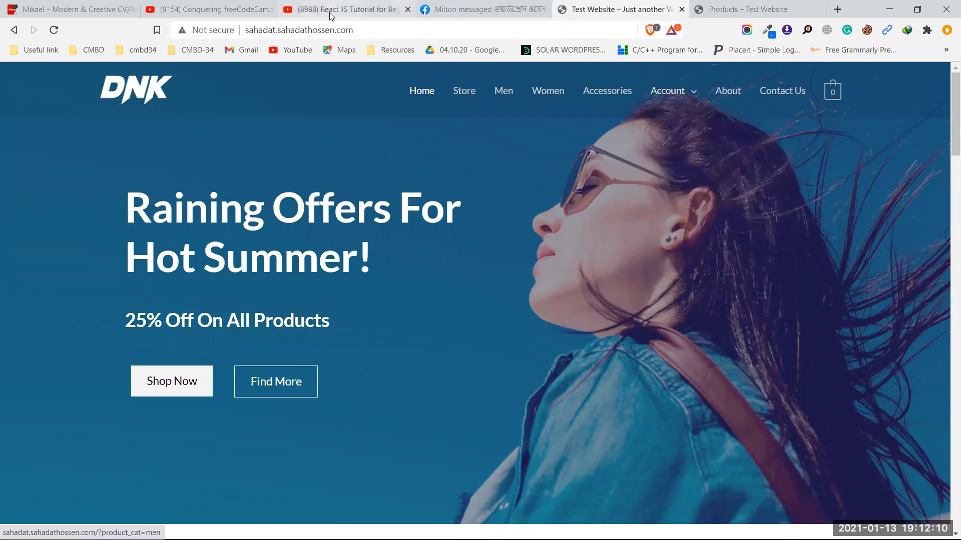
# Step: Load /wp-login.php and log in with the saved administrator credentials, remembering the login
pyautogui.click(264, 33)
pyautogui.click(454, 29)
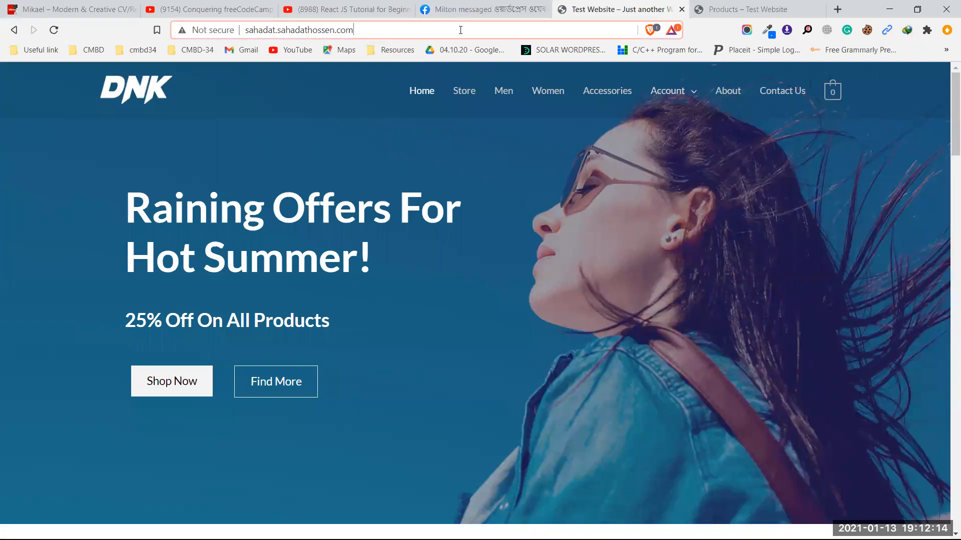
pyautogui.write('/wp')
pyautogui.press('Return')
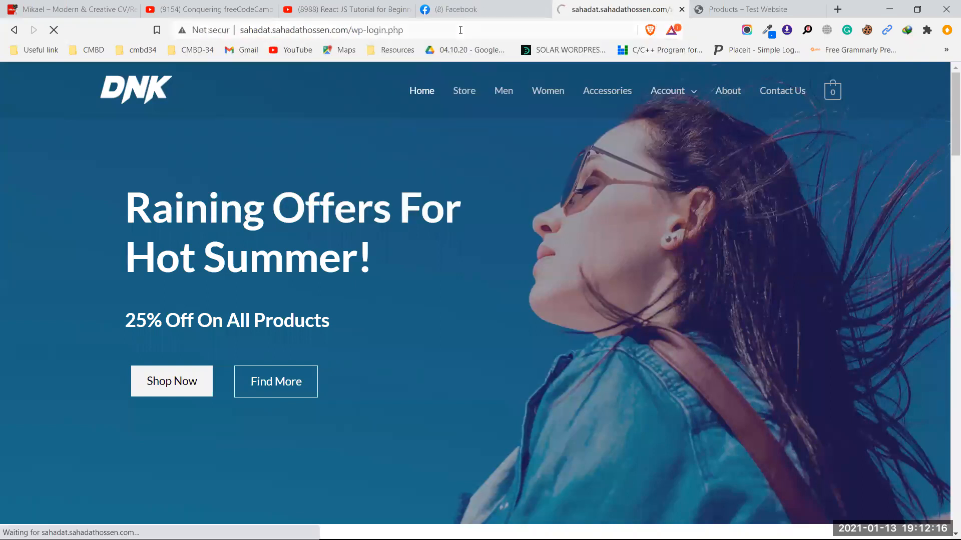
pyautogui.doubleClick(399, 253)
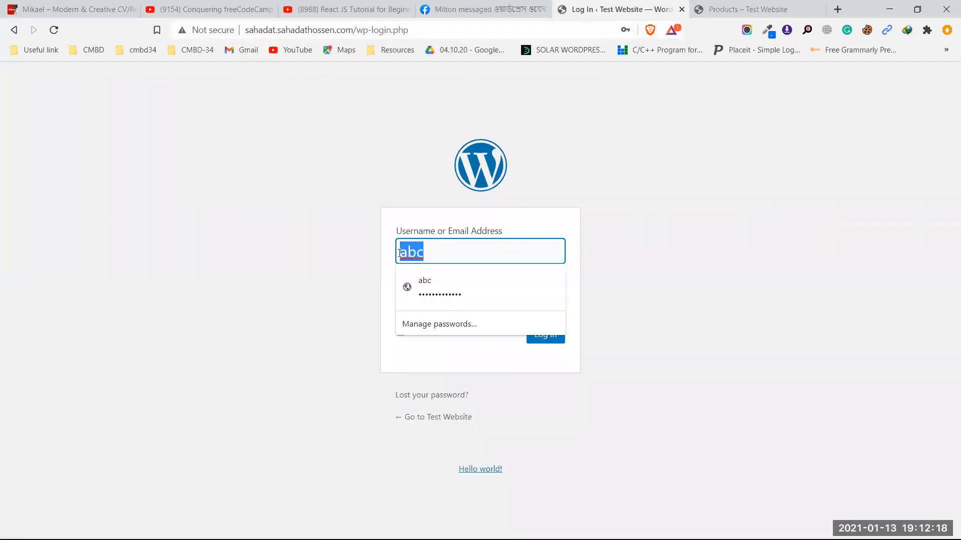
pyautogui.press('BackSpace')
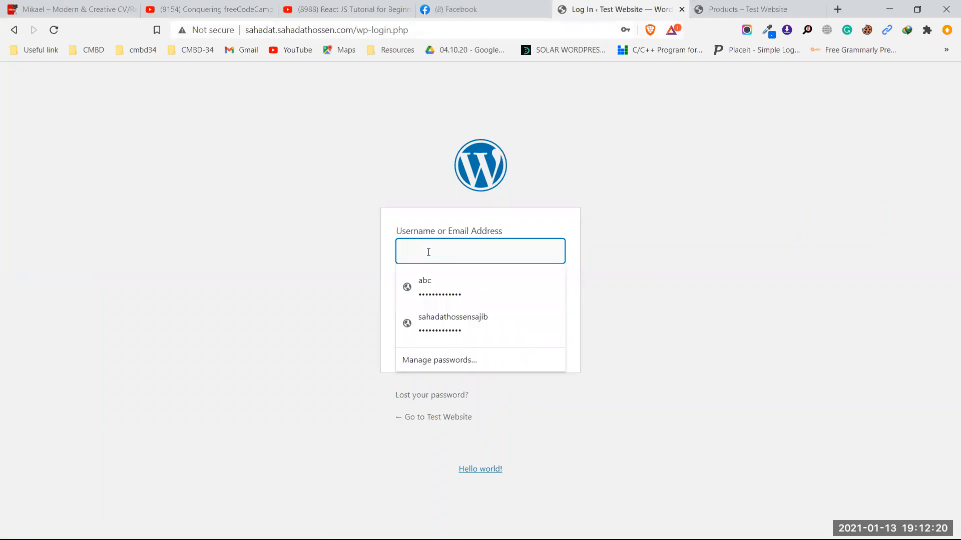
pyautogui.click(464, 337)
pyautogui.click(440, 331)
pyautogui.click(546, 335)
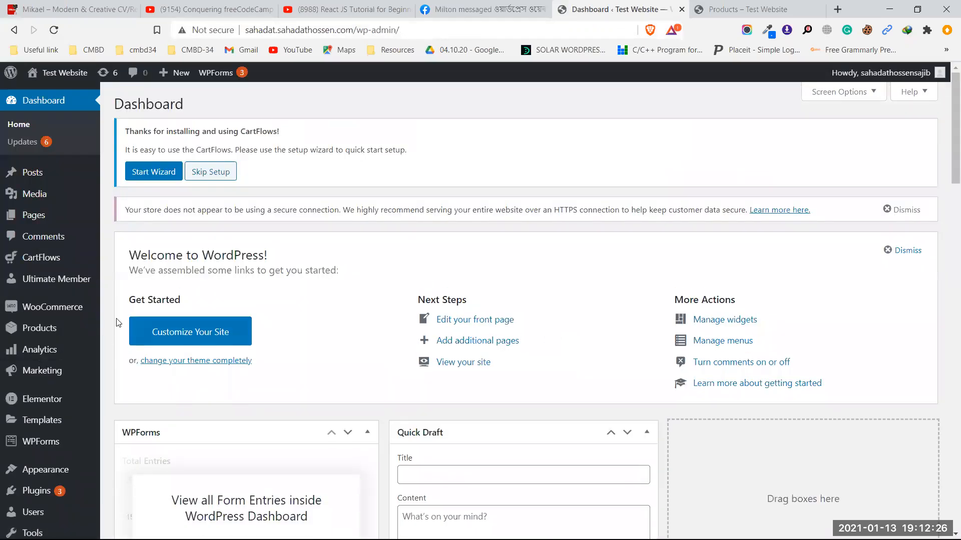
# Step: Go to Plugins > Add New from the admin sidebar
pyautogui.scroll(-3, 46, 454)
pyautogui.moveTo(40, 440)
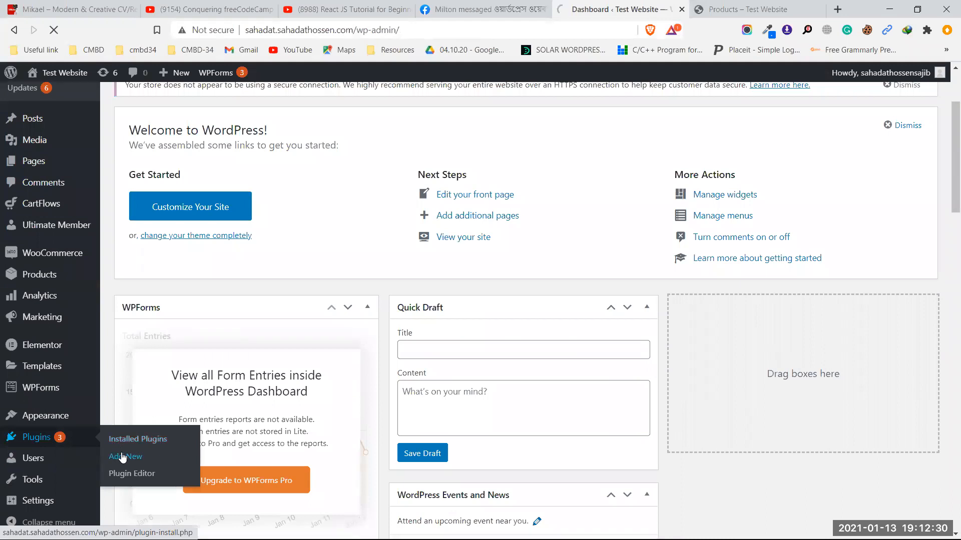
pyautogui.click(122, 457)
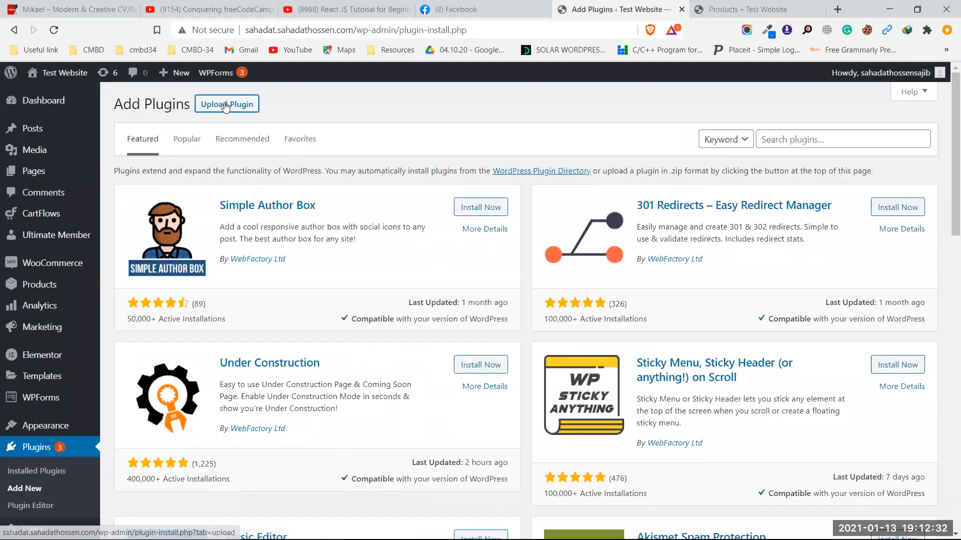
# Step: Upload woocommerce-memberships.zip, replace the installed version with it, and activate WooCommerce Memberships 1.19.2
pyautogui.click(220, 104)
pyautogui.click(460, 217)
pyautogui.scroll(-5, 457, 341)
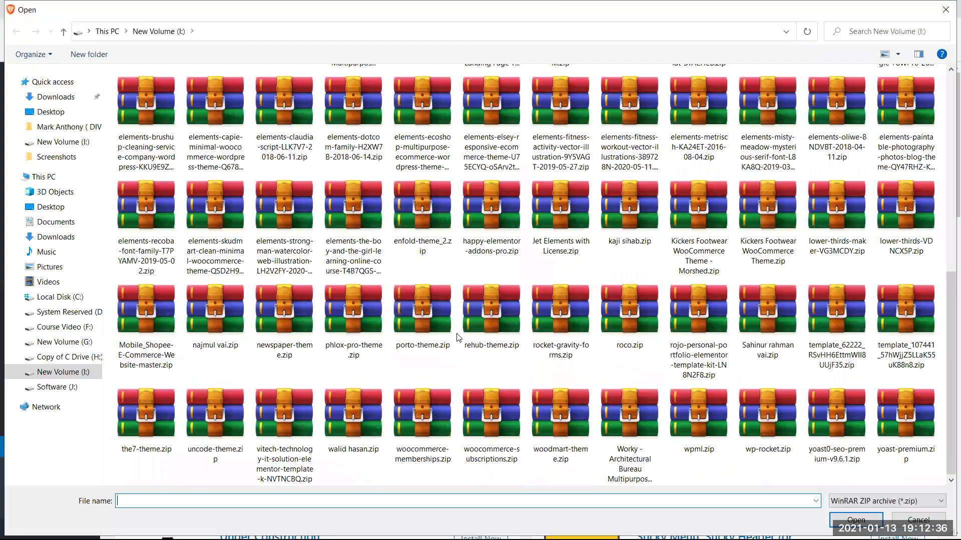
pyautogui.click(426, 426)
pyautogui.click(856, 520)
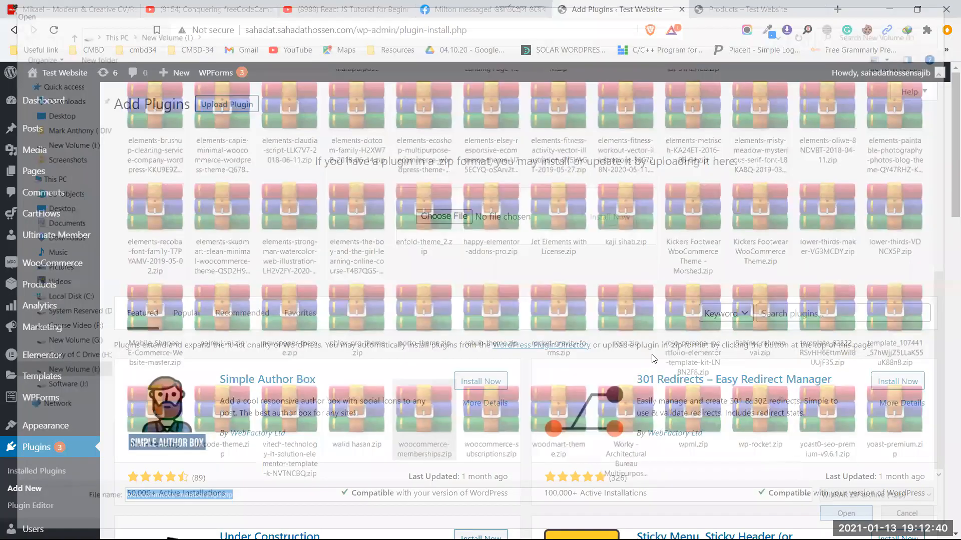
pyautogui.click(618, 214)
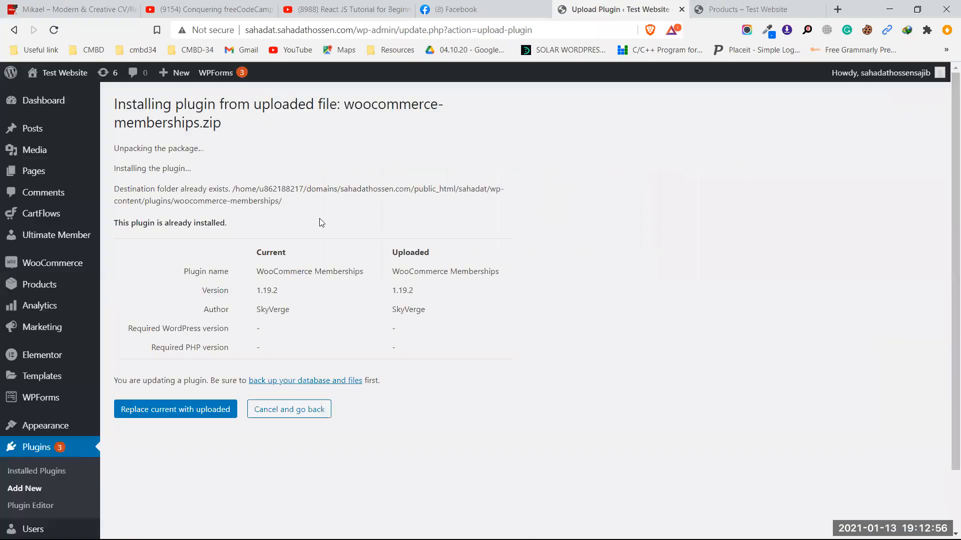
pyautogui.click(180, 413)
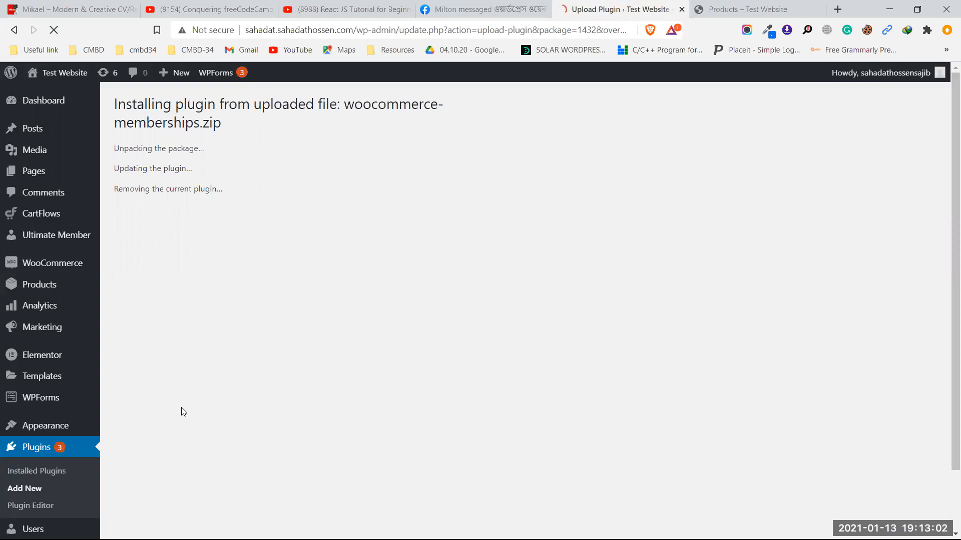
pyautogui.click(145, 230)
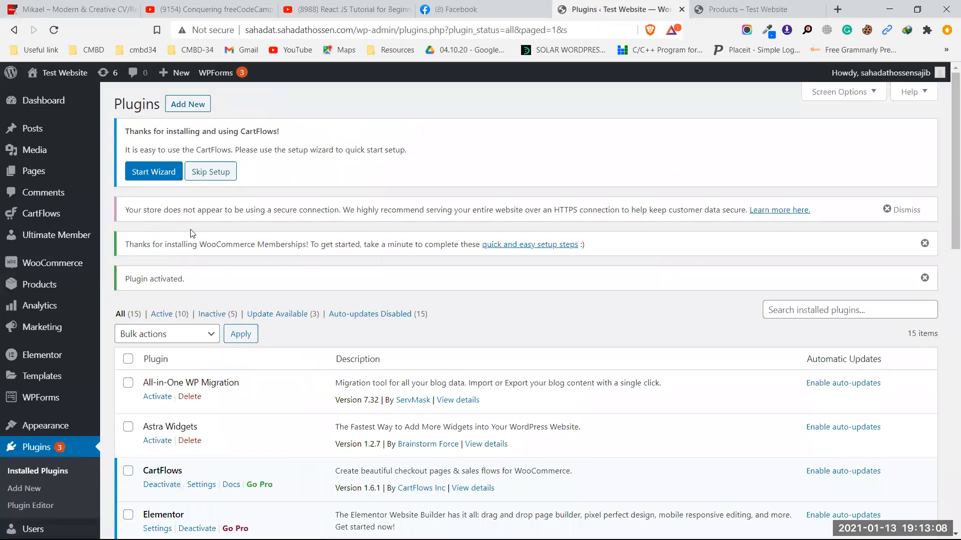
pyautogui.click(188, 104)
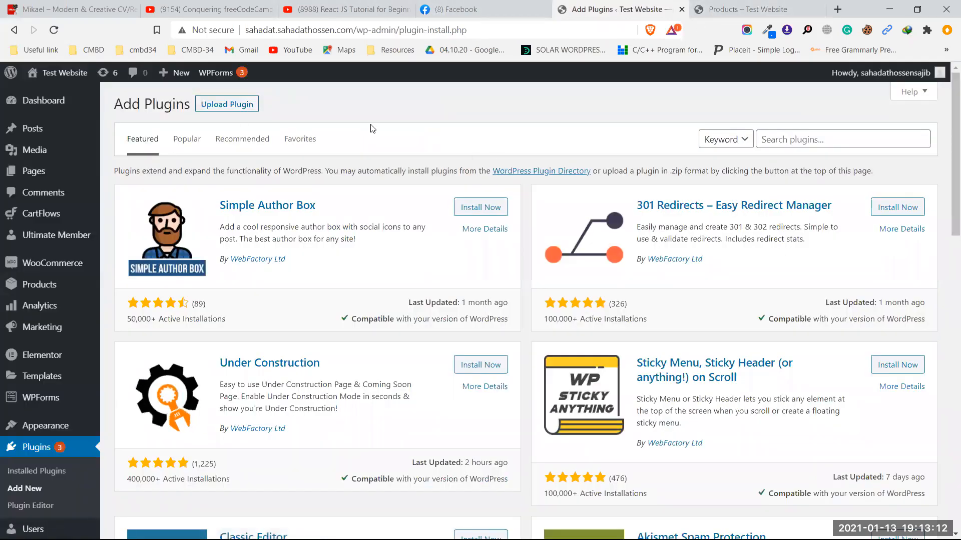
# Step: Upload woocommerce-subscriptions.zip, replace the current version with it, and activate WooCommerce Subscriptions
pyautogui.click(228, 105)
pyautogui.click(447, 216)
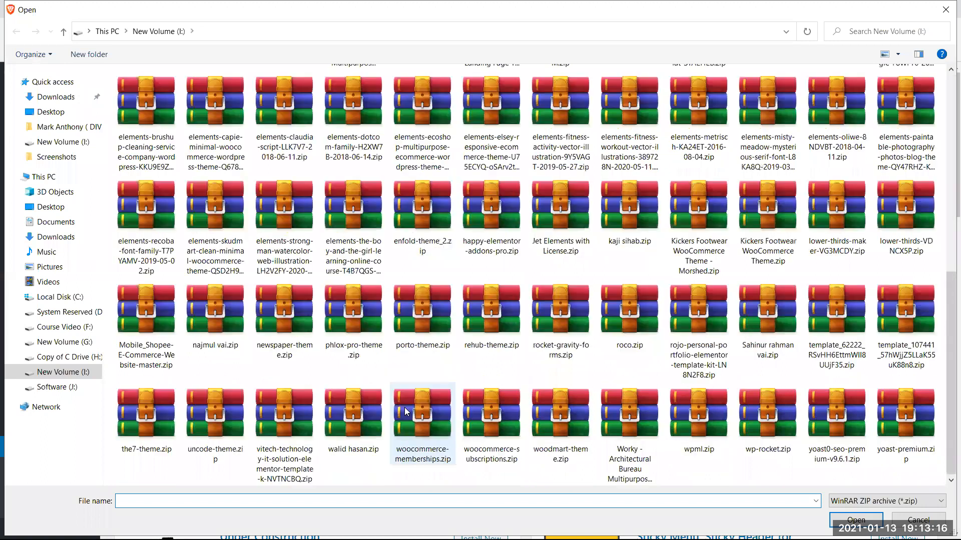
pyautogui.click(487, 440)
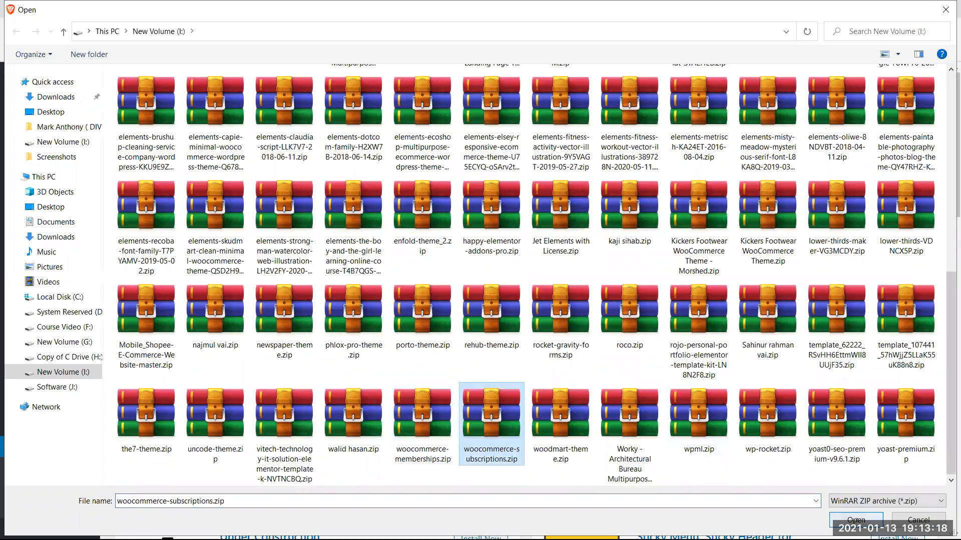
pyautogui.click(854, 520)
pyautogui.click(610, 224)
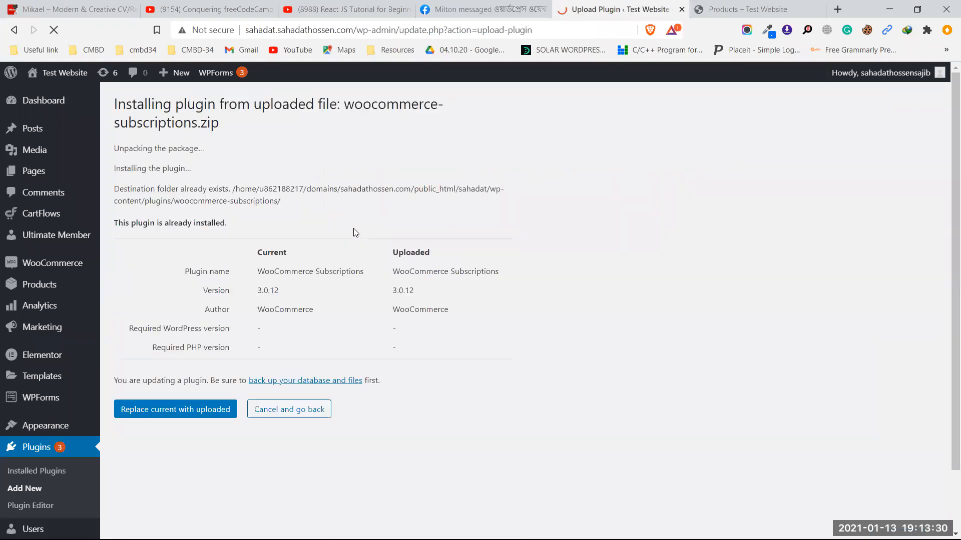
pyautogui.click(176, 411)
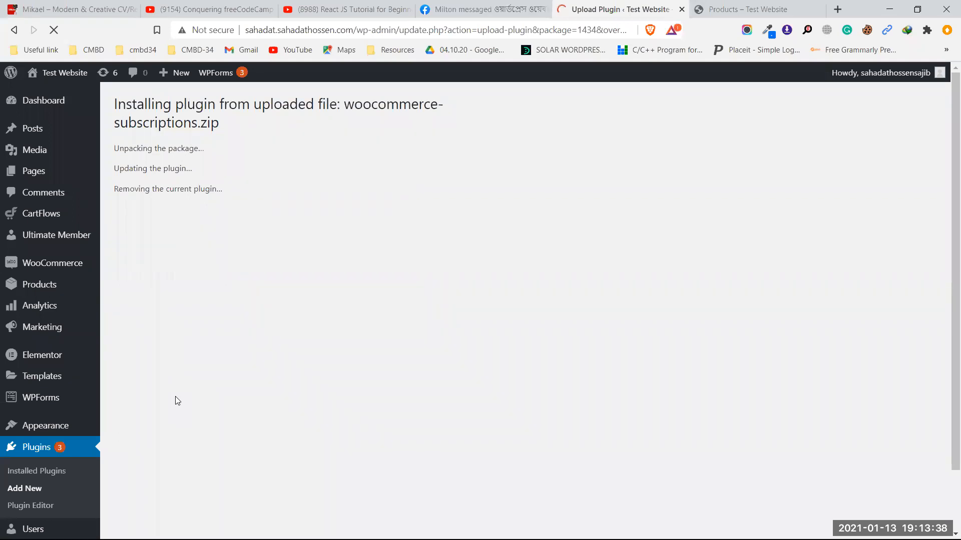
pyautogui.click(146, 237)
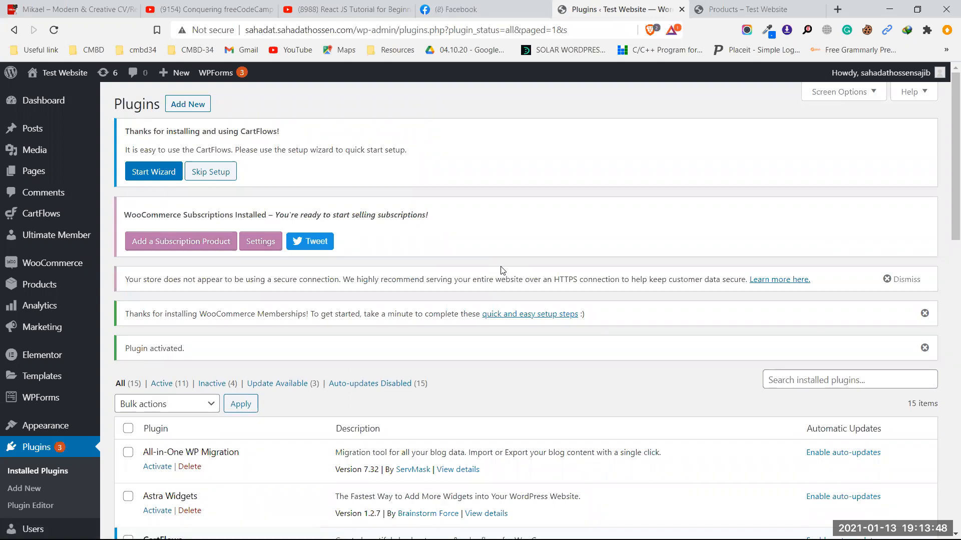
pyautogui.scroll(-10, 244, 361)
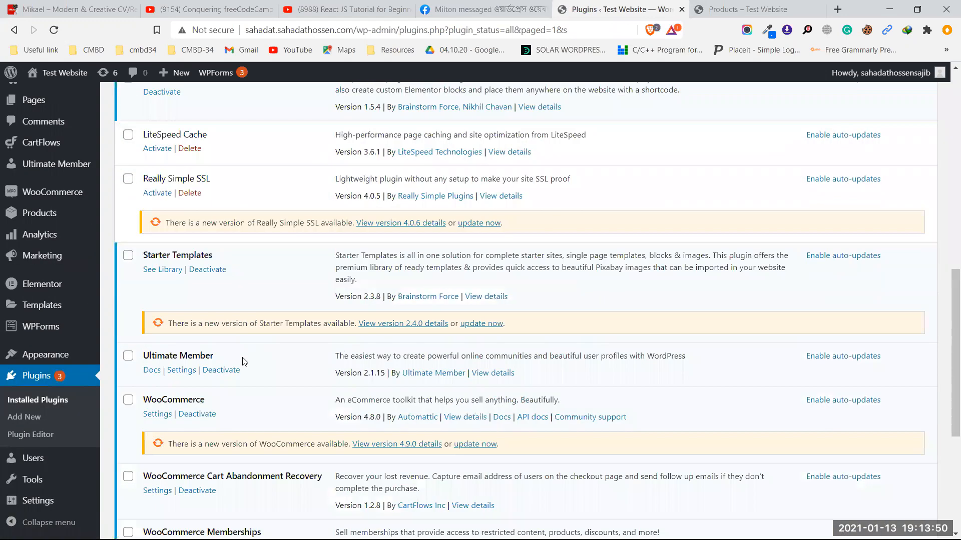
pyautogui.scroll(10, 244, 361)
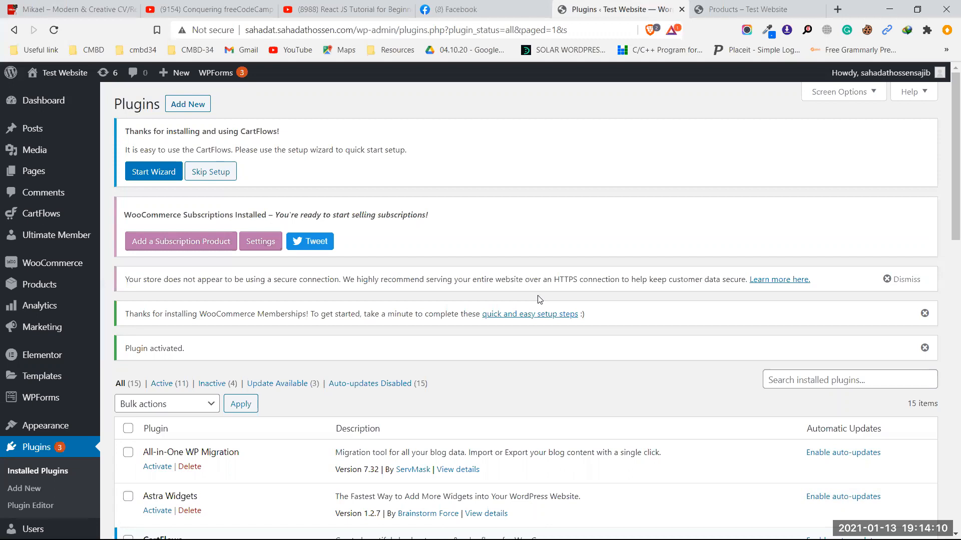
pyautogui.moveTo(45, 293)
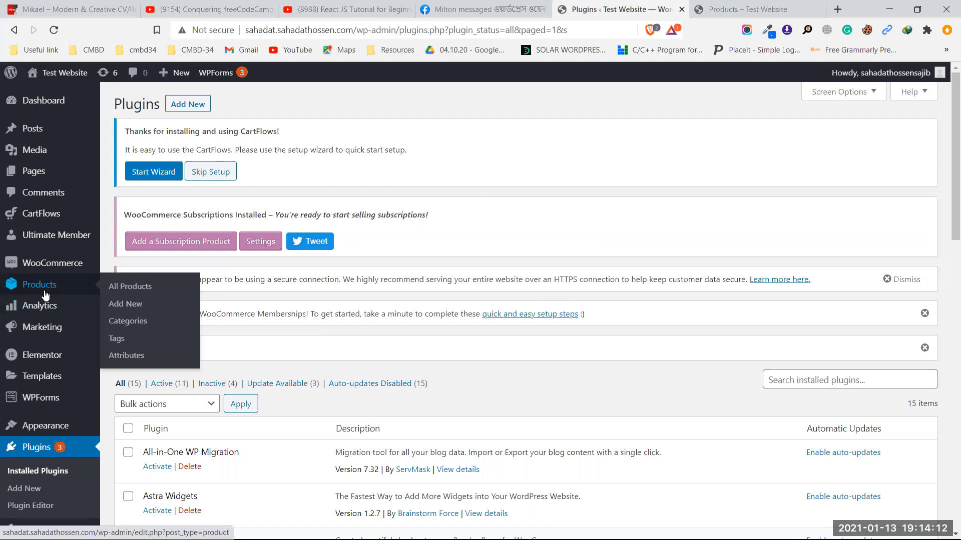
# Step: Add a new product named 'Monthly', correcting the typed 'Montly' via spelling suggestions
pyautogui.click(137, 309)
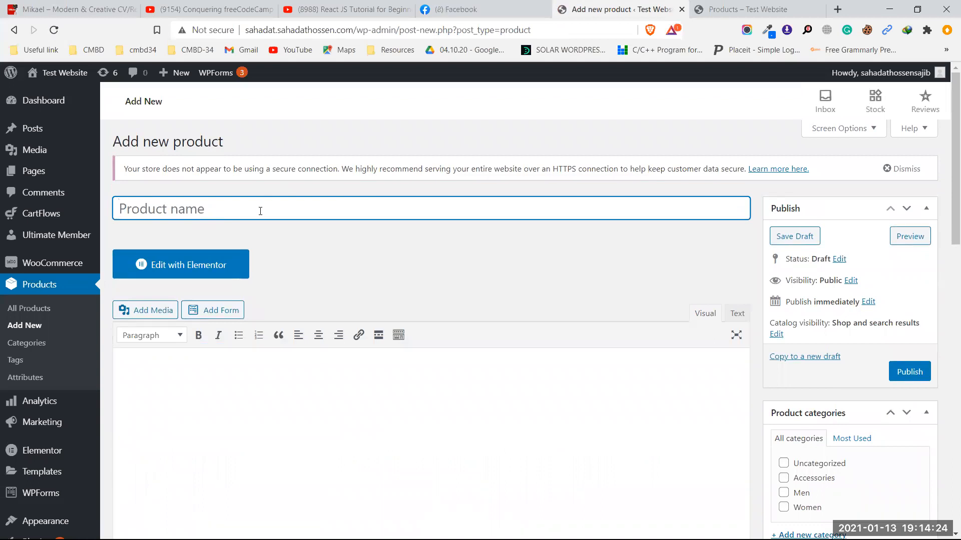
pyautogui.write('Mont')
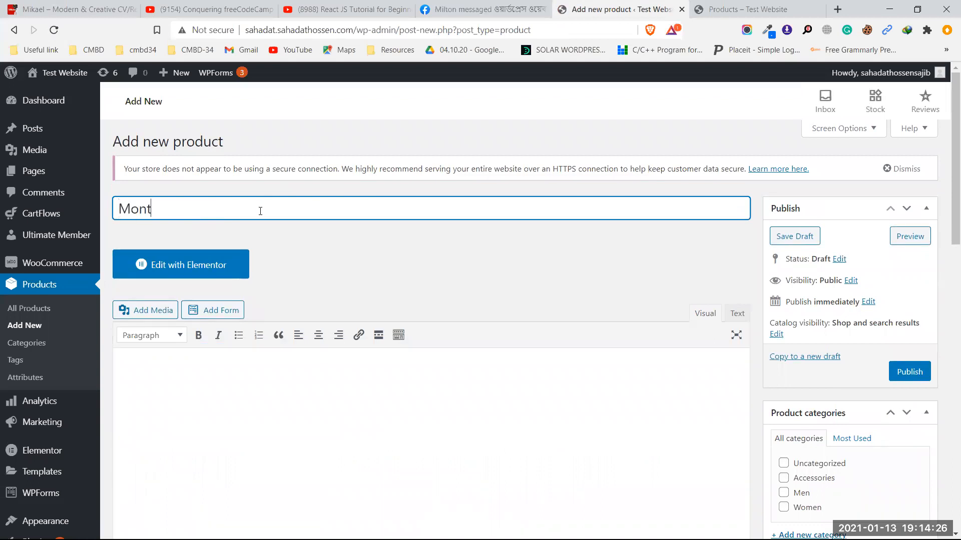
pyautogui.write('ly')
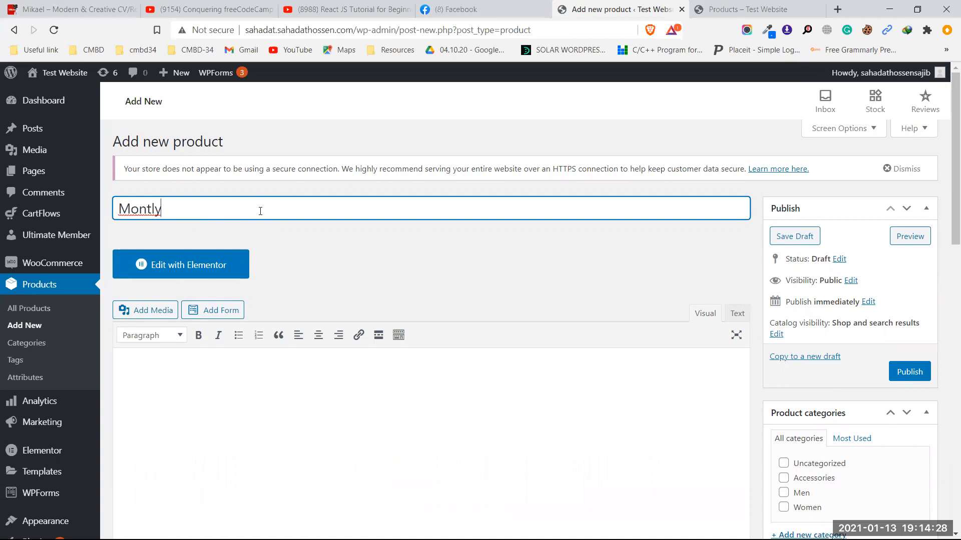
pyautogui.rightClick(148, 209)
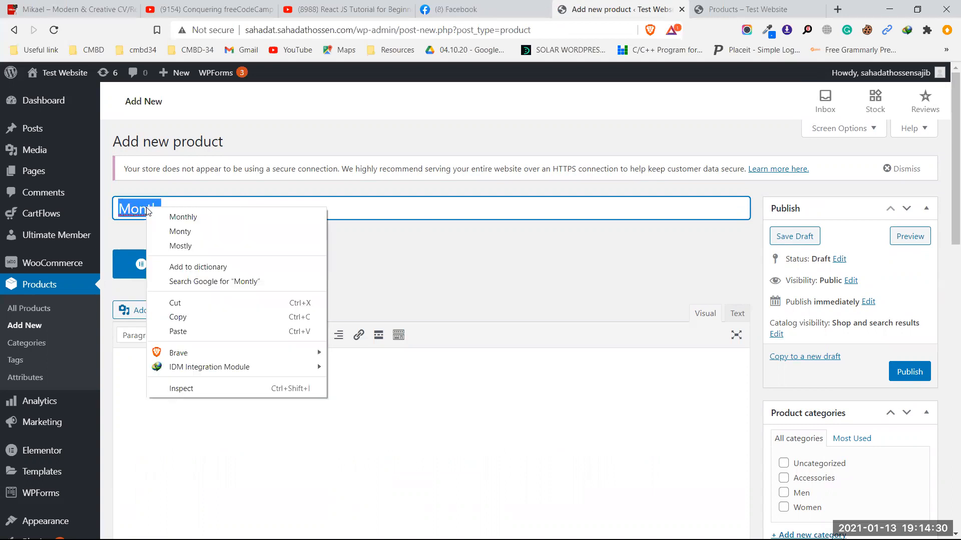
pyautogui.click(175, 219)
pyautogui.scroll(-8, 400, 310)
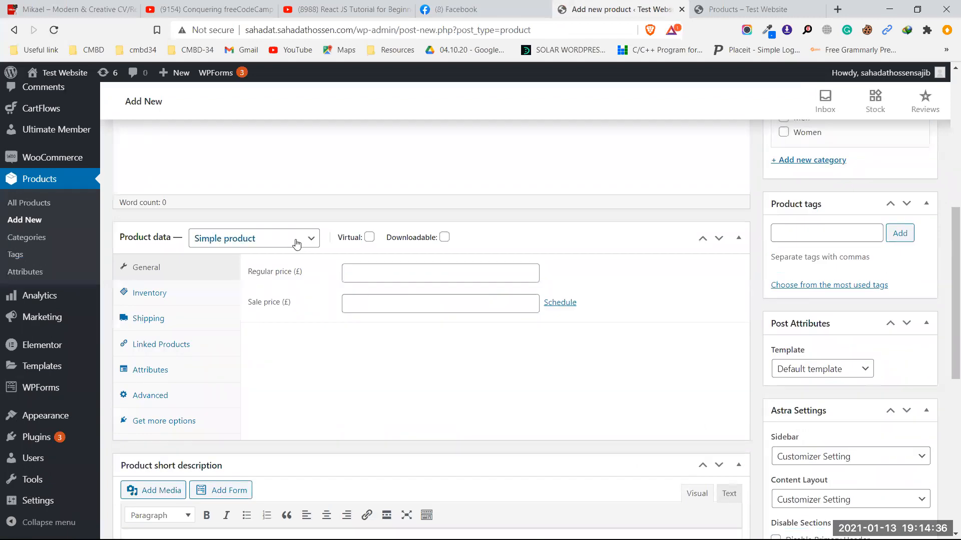
pyautogui.click(304, 242)
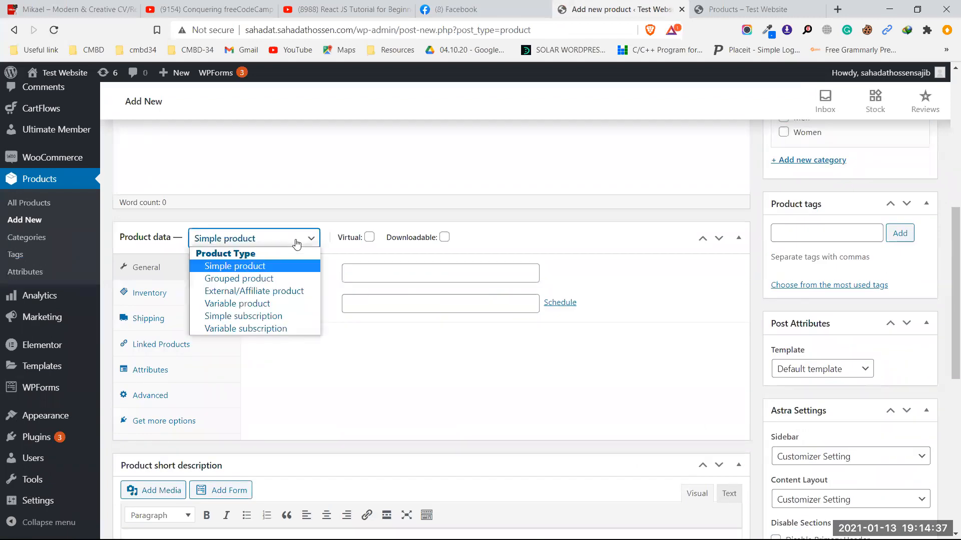
# Step: Set the product type to Simple subscription and tick the Virtual checkbox
pyautogui.click(248, 318)
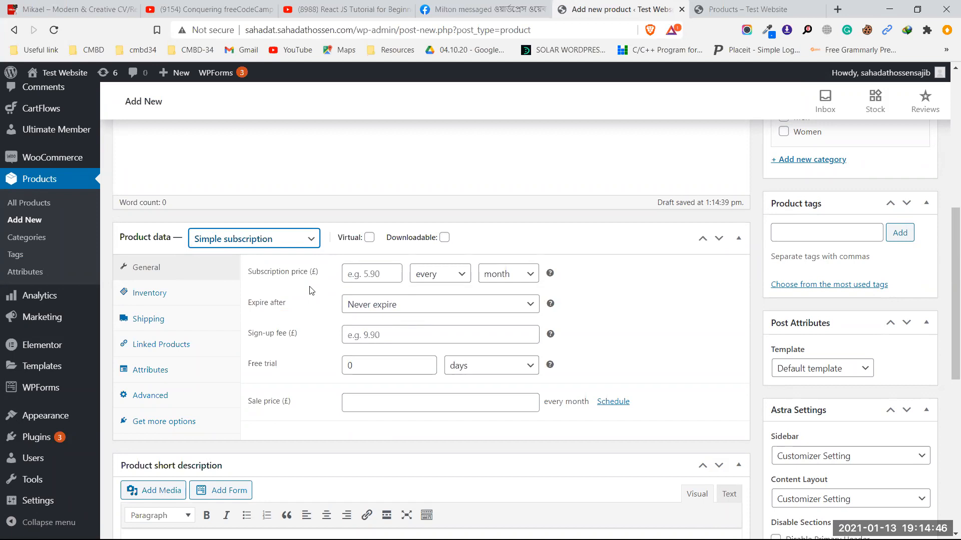
pyautogui.click(280, 244)
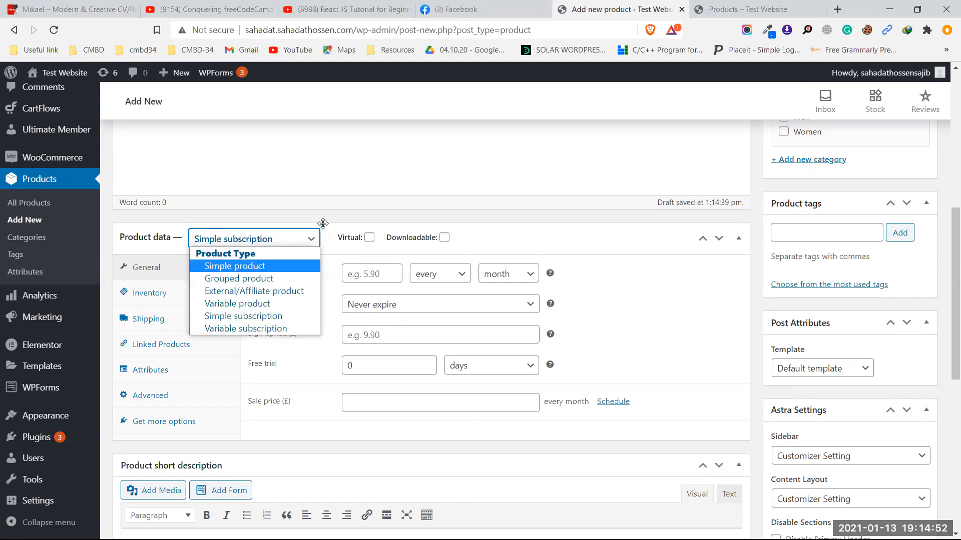
pyautogui.click(349, 220)
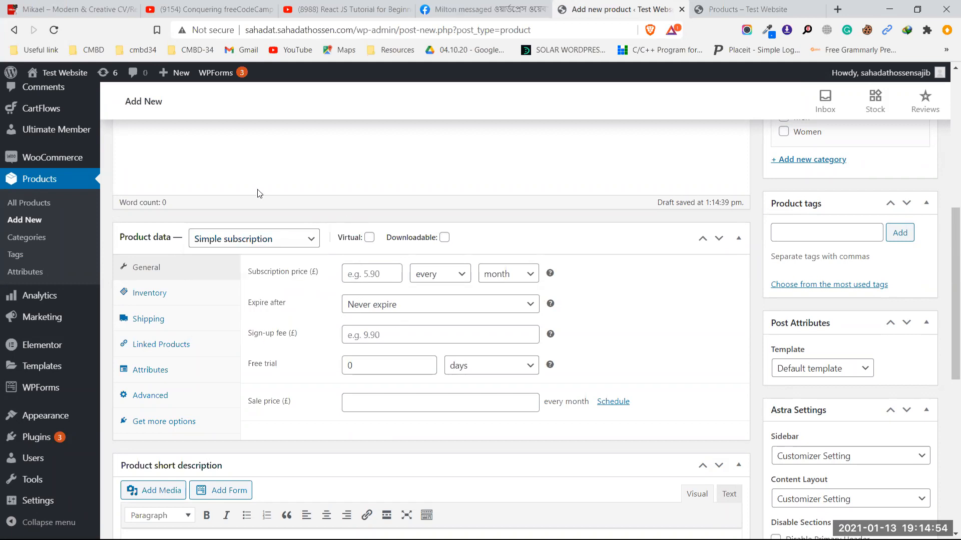
pyautogui.moveTo(86, 159)
pyautogui.click(369, 238)
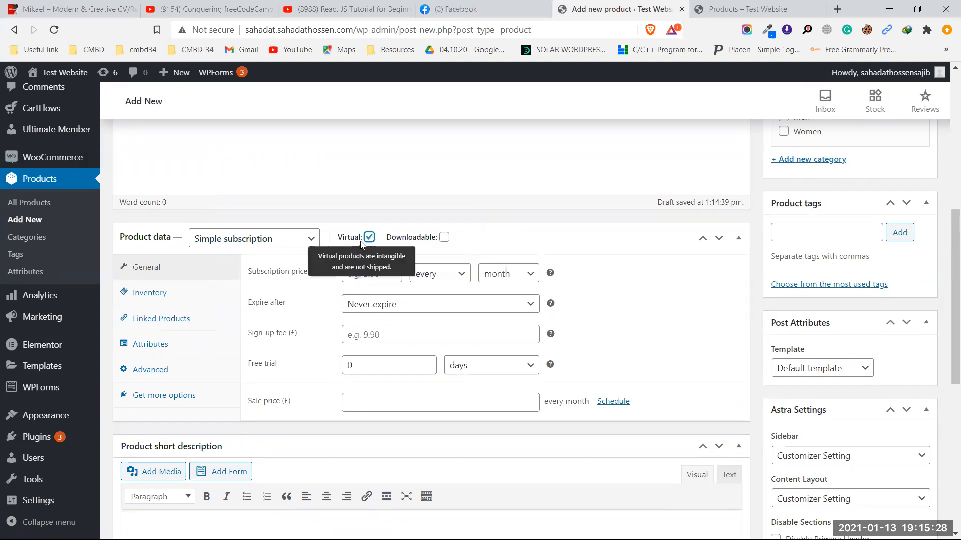
# Step: Price the subscription at 16.5 every month, expiring after 1 month, then switch to the shop tab
pyautogui.click(364, 282)
pyautogui.click(370, 293)
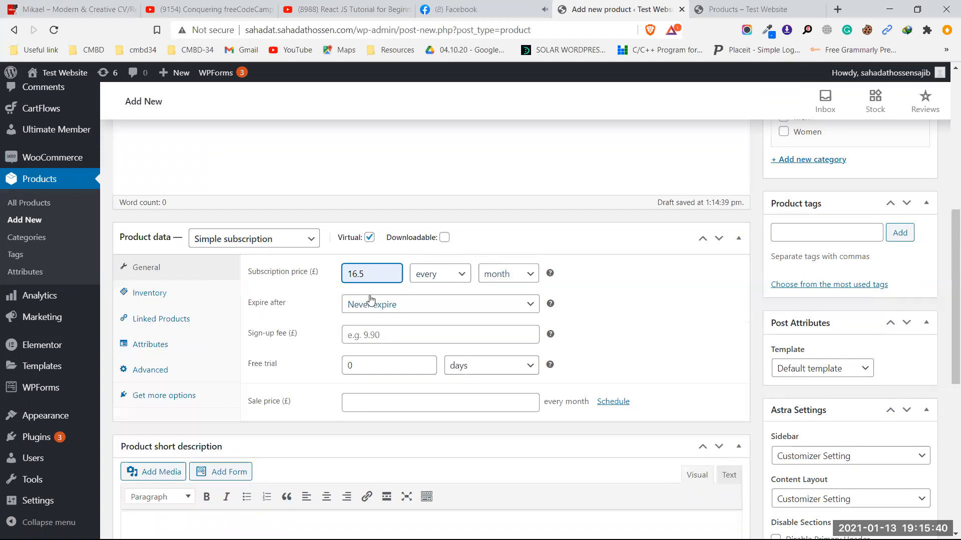
pyautogui.click(403, 307)
pyautogui.click(386, 62)
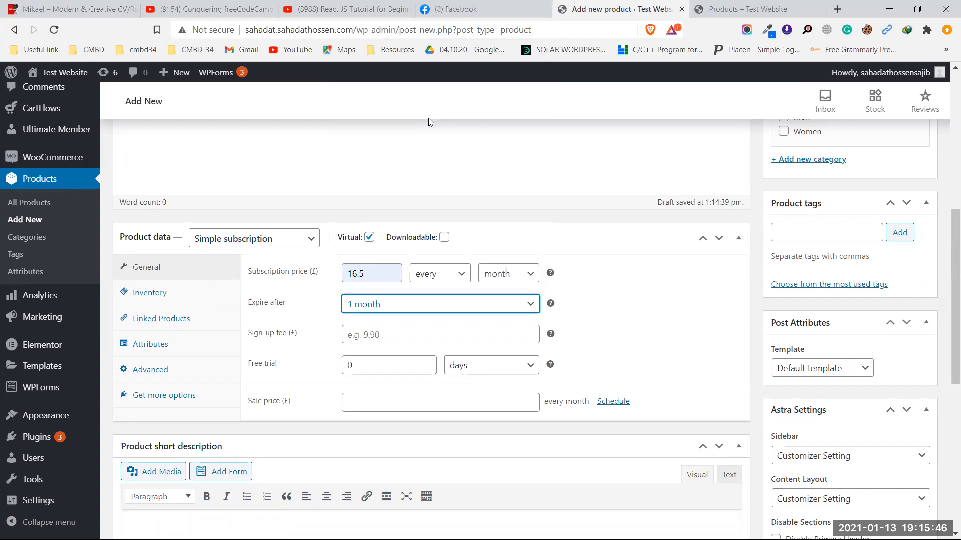
pyautogui.scroll(-5, 595, 325)
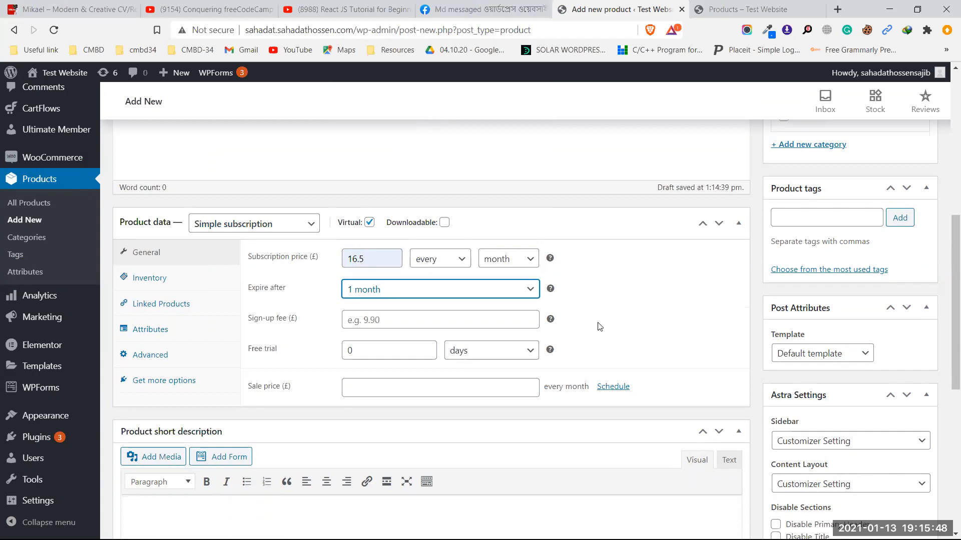
pyautogui.scroll(-1, 595, 321)
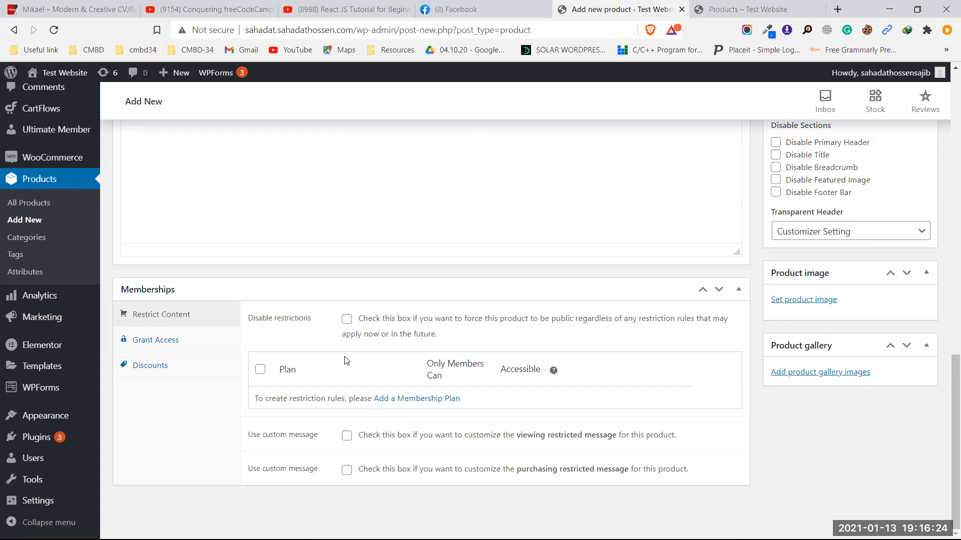
pyautogui.hotkey('ctrl', 'Tab')
# Step: Scroll the storefront listing, then return to the Add new product tab with its Memberships box
pyautogui.scroll(-5, 424, 377)
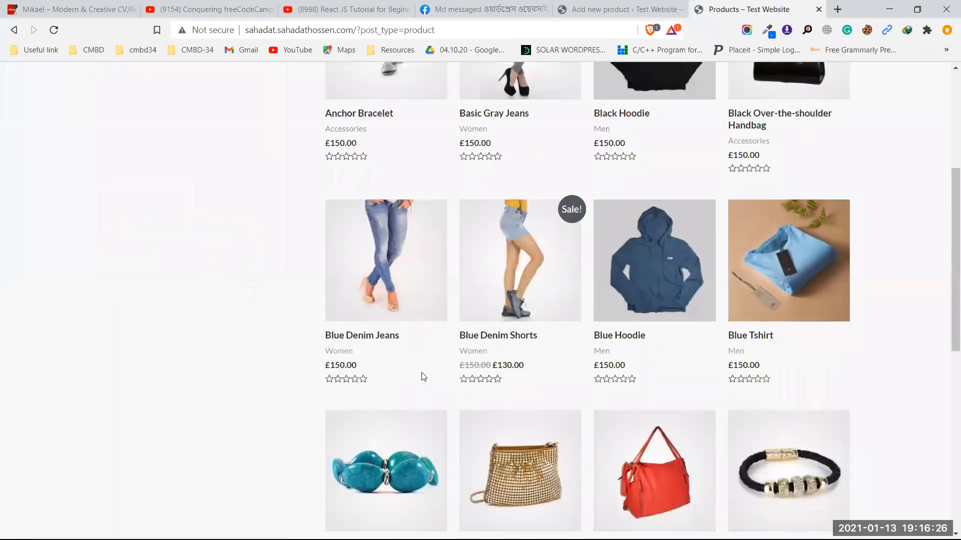
pyautogui.scroll(-5, 423, 376)
pyautogui.scroll(8, 421, 372)
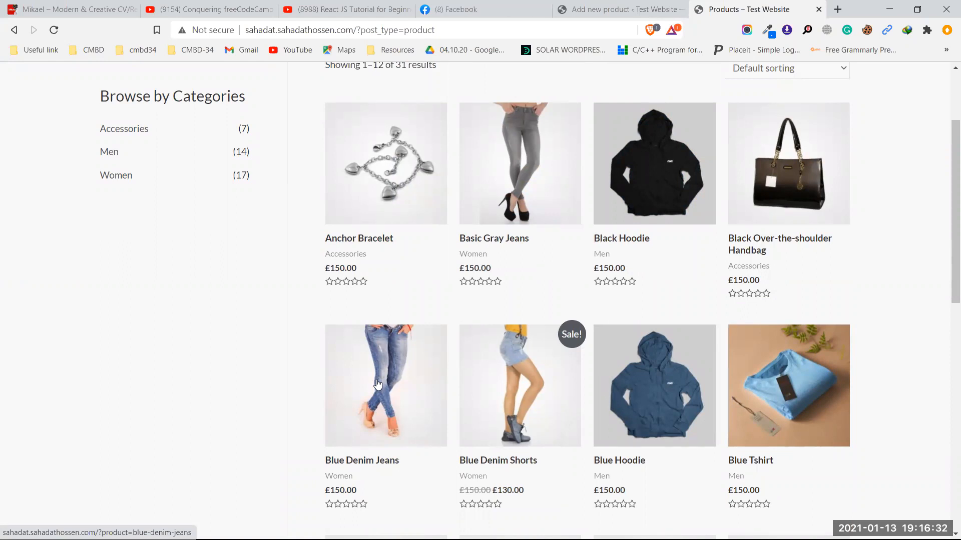
pyautogui.click(583, 4)
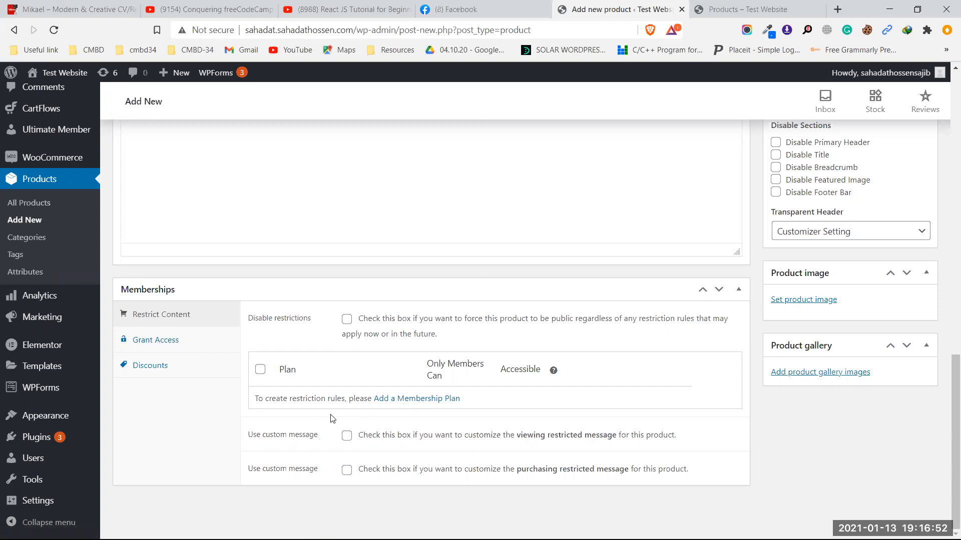
# Step: Expand the Grant Access options in the product's Memberships box, then return to the top of the editor
pyautogui.click(167, 349)
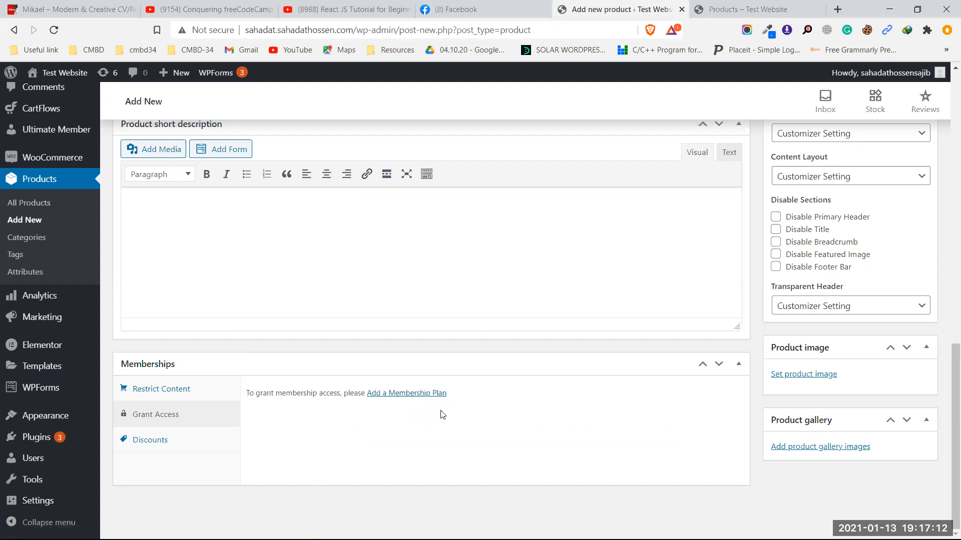
pyautogui.scroll(3, 440, 412)
pyautogui.scroll(10, 375, 326)
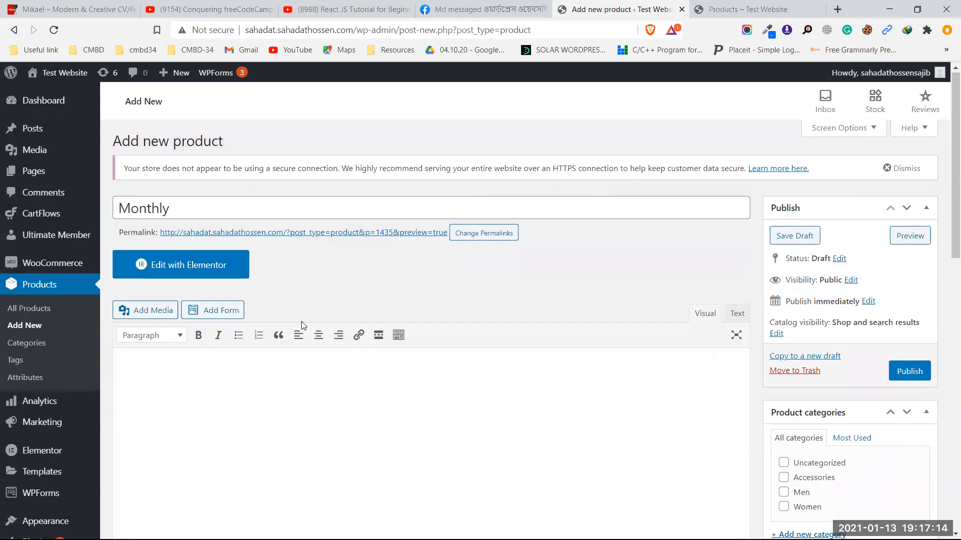
# Step: Publish the Monthly 16.5-per-month subscription product and look at its Memberships box
pyautogui.click(906, 379)
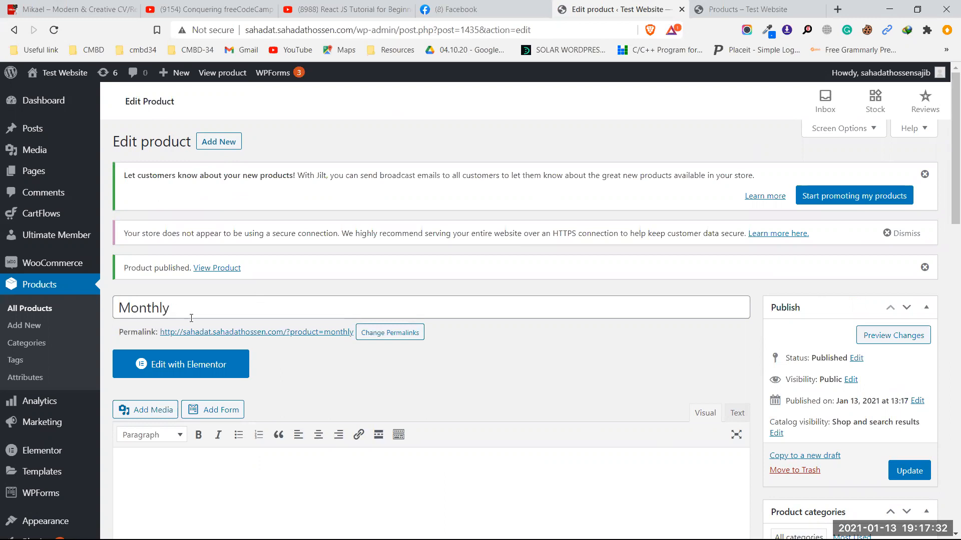
pyautogui.scroll(-5, 209, 331)
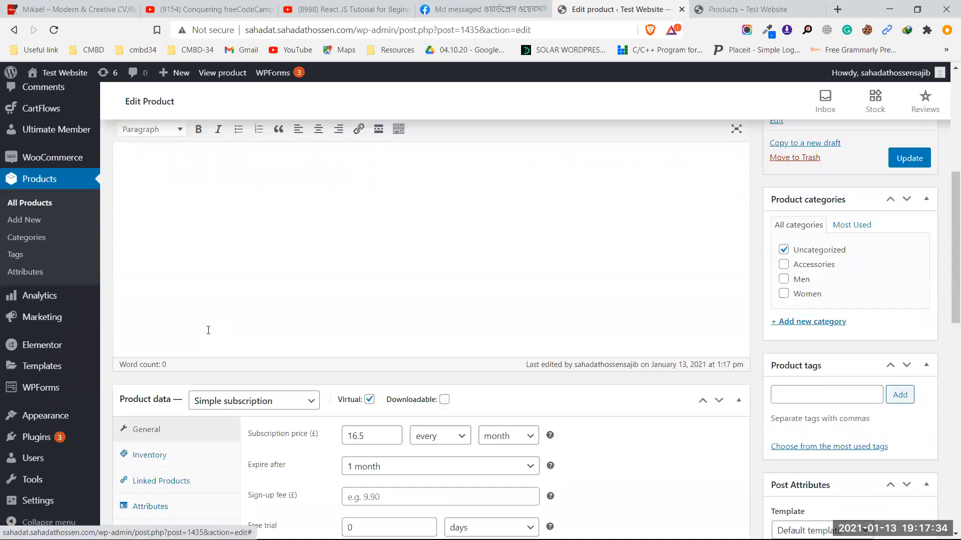
pyautogui.scroll(-15, 209, 330)
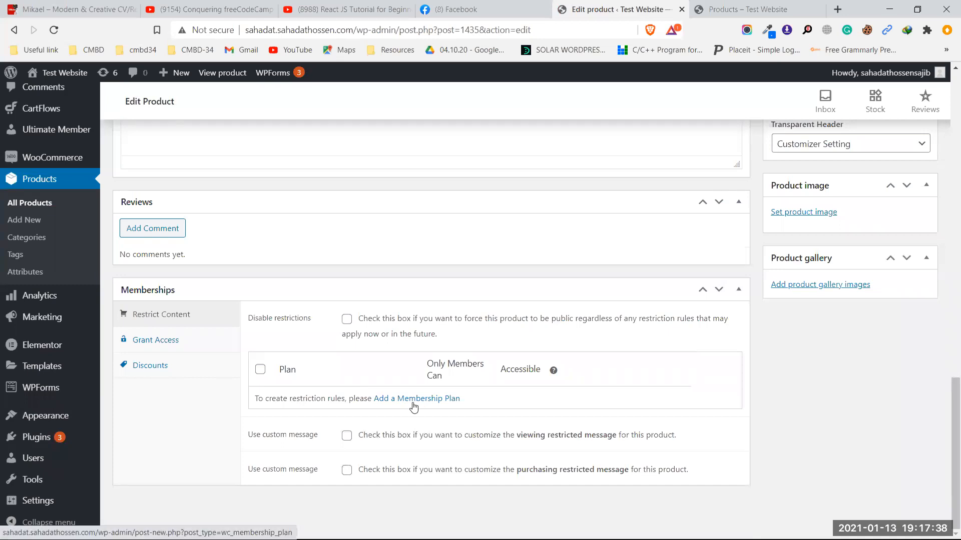
pyautogui.moveTo(54, 160)
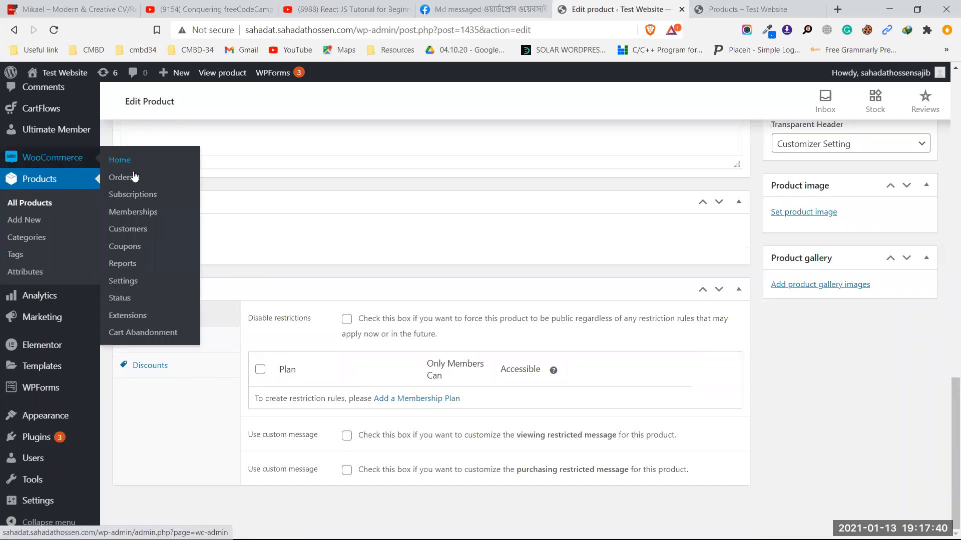
# Step: Leave the product page for WooCommerce Memberships and start a new membership plan from the Membership Plans list
pyautogui.click(139, 213)
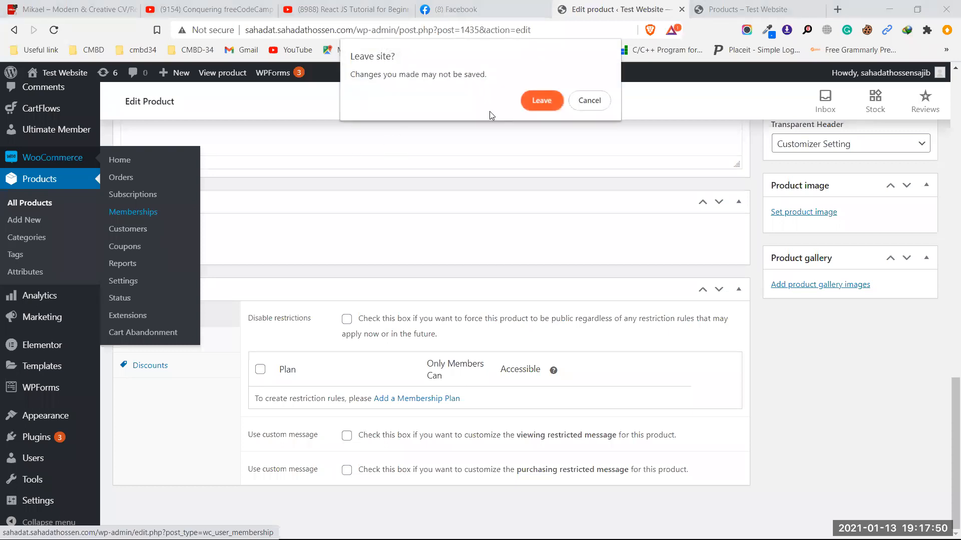
pyautogui.click(549, 100)
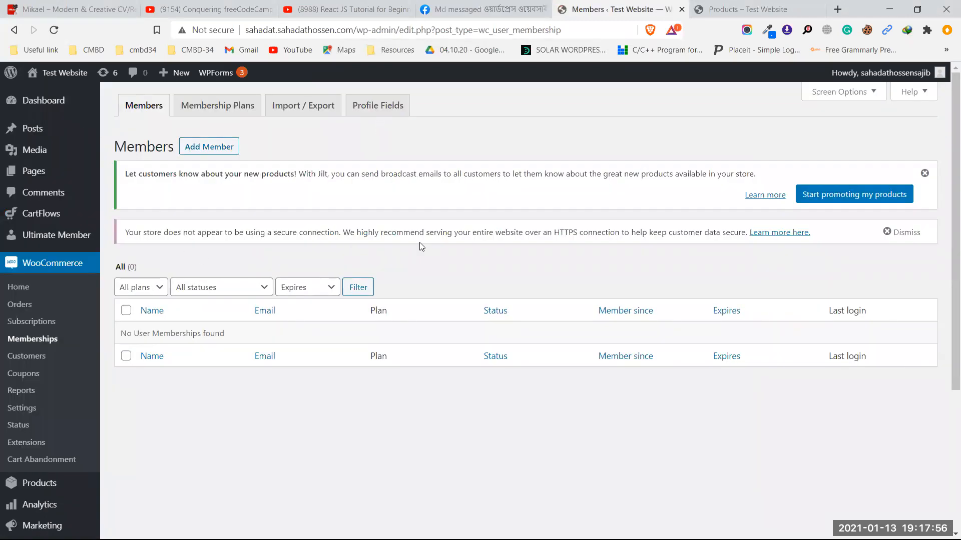
pyautogui.click(220, 105)
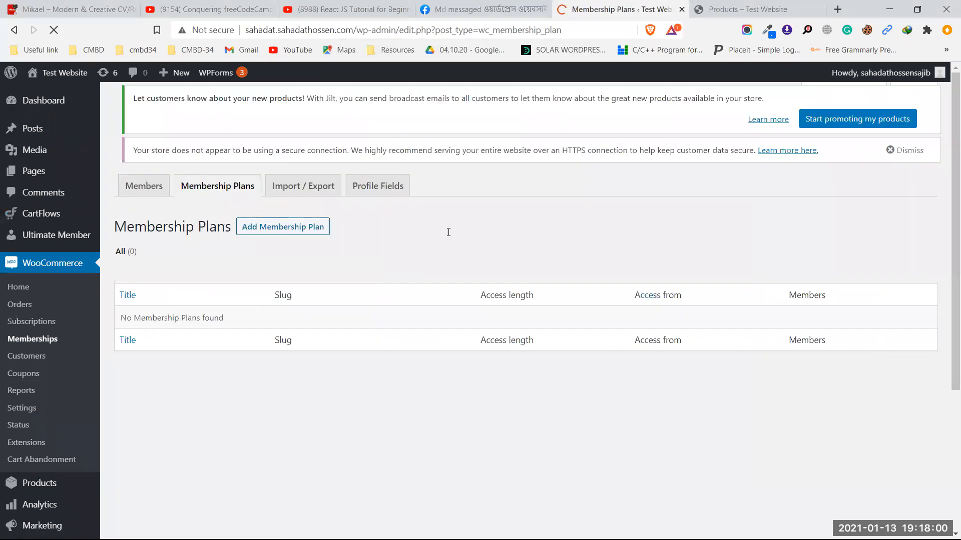
pyautogui.click(300, 147)
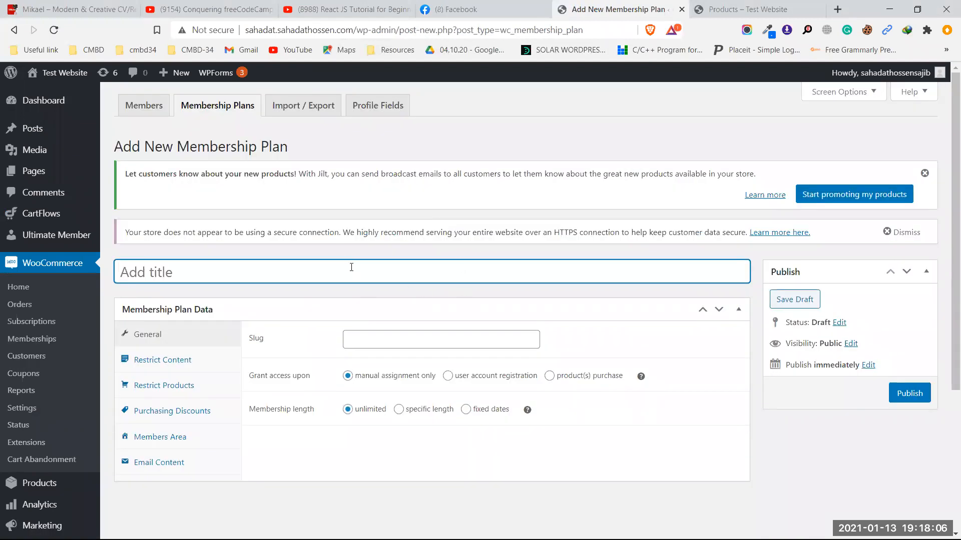
# Step: Title the new plan 'Montly' and bring up its Restrict Content settings
pyautogui.write('Montly')
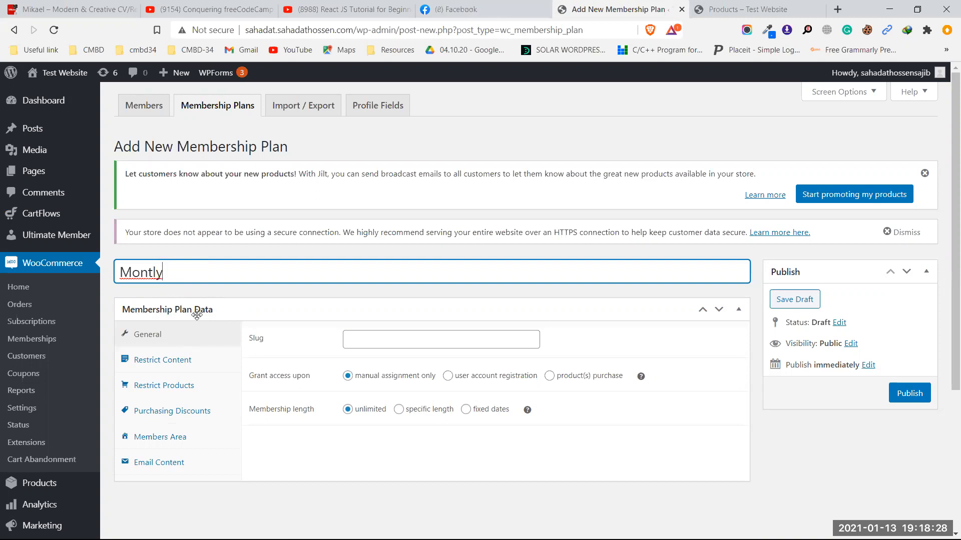
pyautogui.click(189, 367)
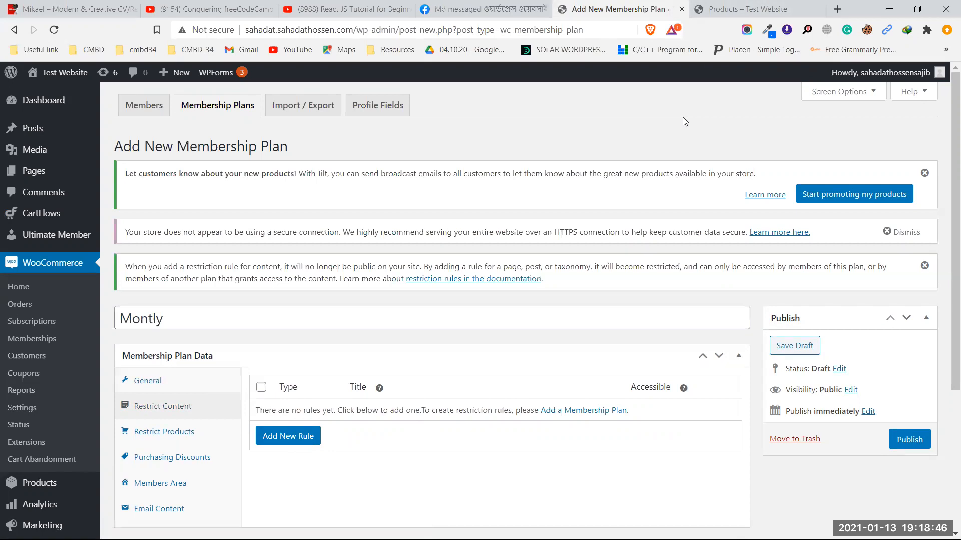
# Step: Check the storefront's product listing, then return to the Montly plan
pyautogui.click(745, 9)
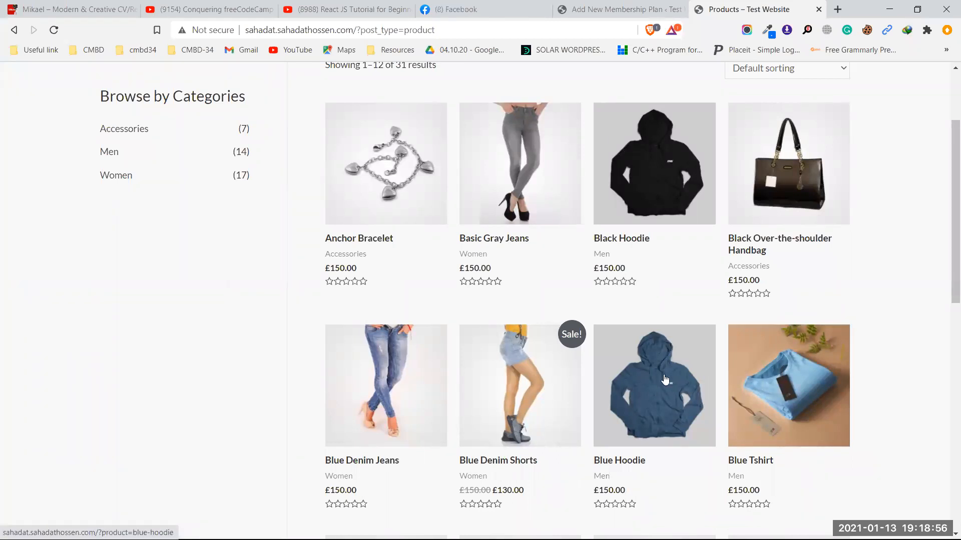
pyautogui.click(615, 9)
pyautogui.scroll(-1, 303, 357)
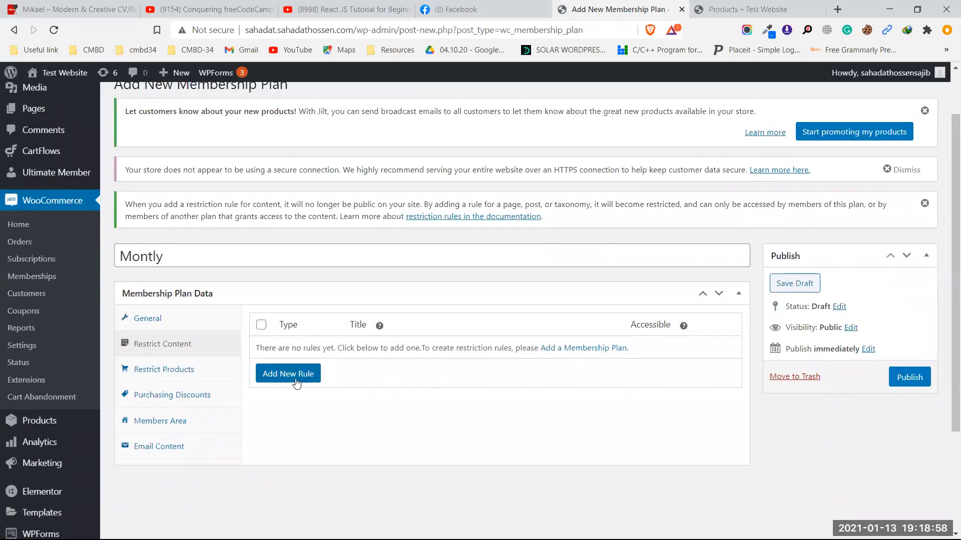
# Step: Add a content restriction rule, delete it again, and view the Restrict Products settings
pyautogui.click(297, 379)
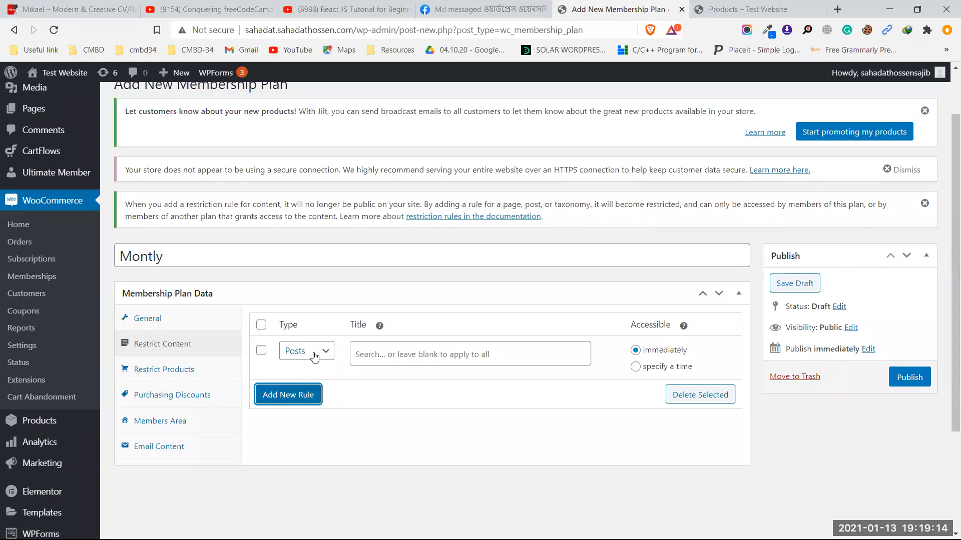
pyautogui.click(261, 350)
pyautogui.click(696, 405)
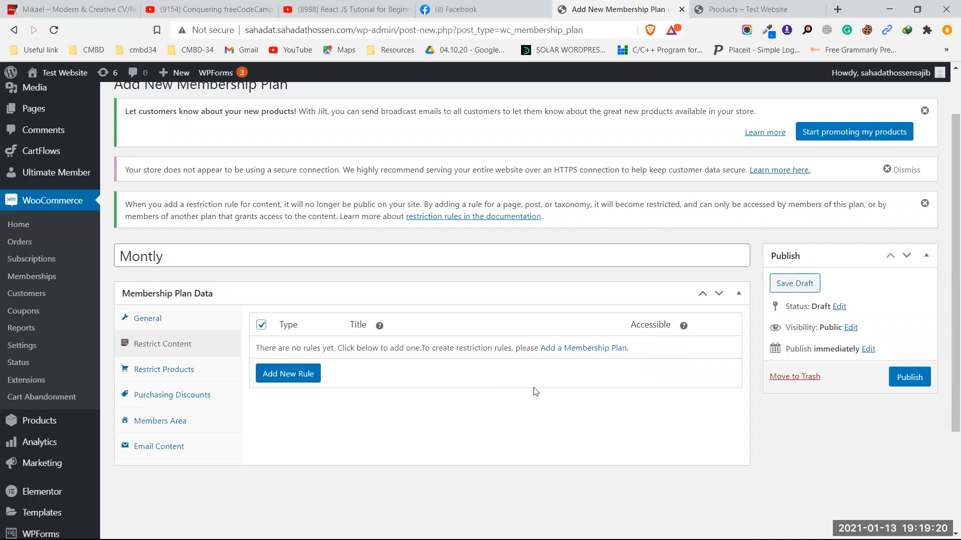
pyautogui.click(165, 372)
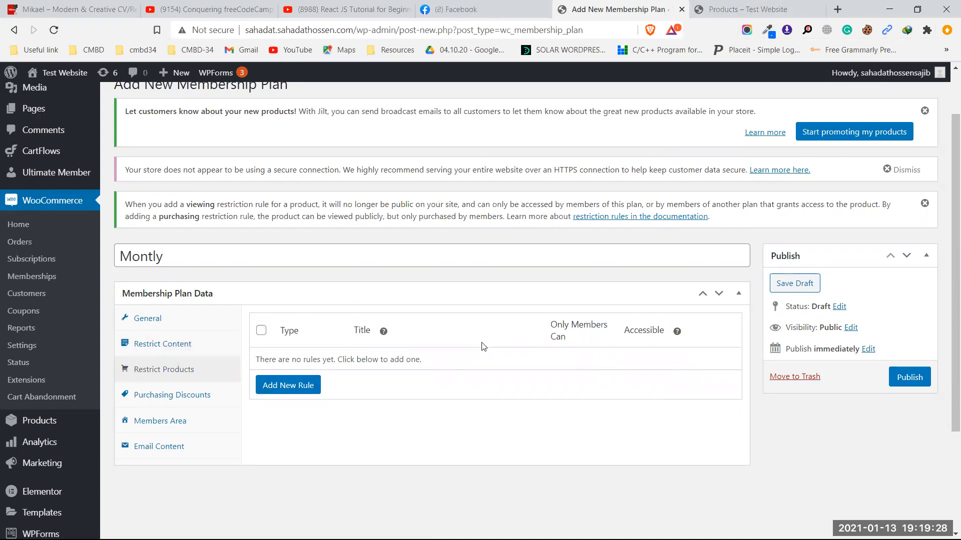
# Step: Add an active 10% purchasing discount on products to the Montly plan
pyautogui.click(169, 400)
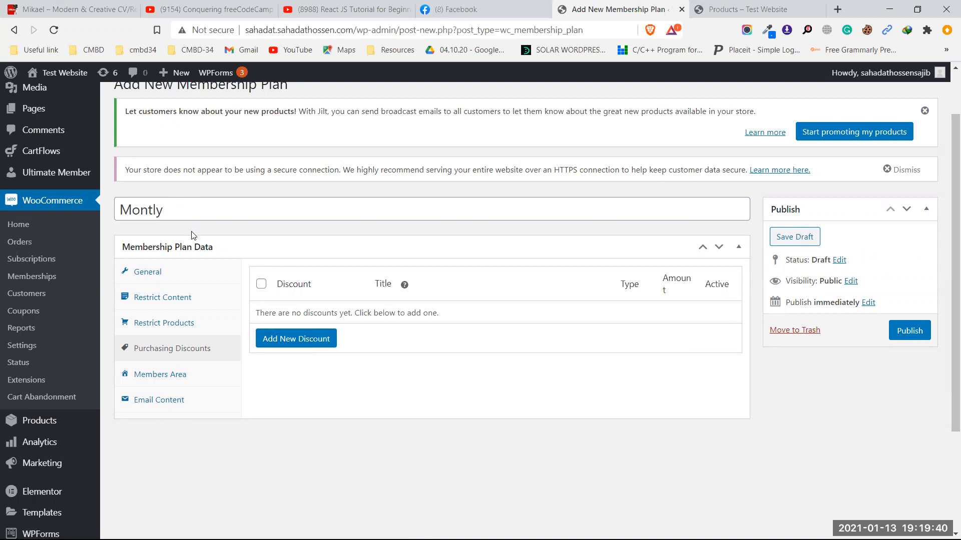
pyautogui.click(294, 343)
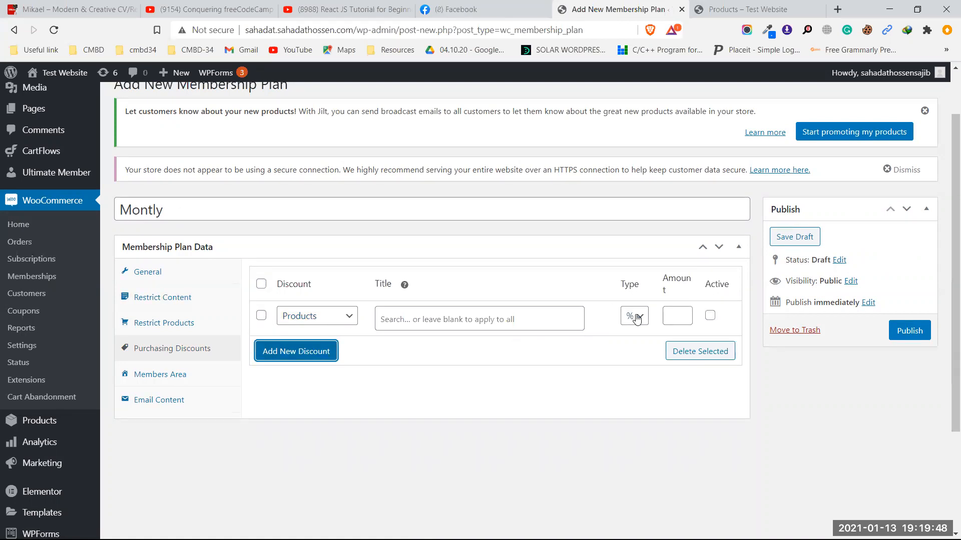
pyautogui.click(676, 316)
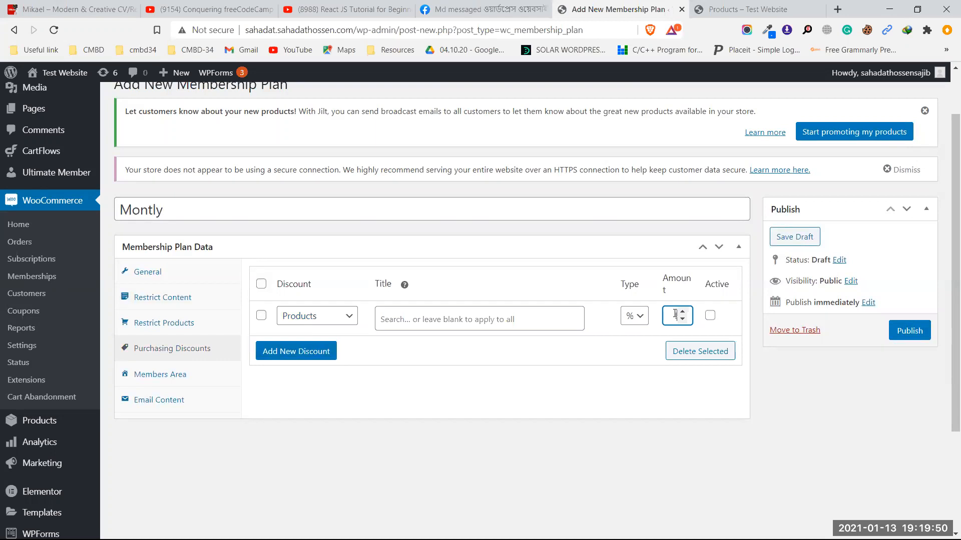
pyautogui.write('100')
pyautogui.click(710, 316)
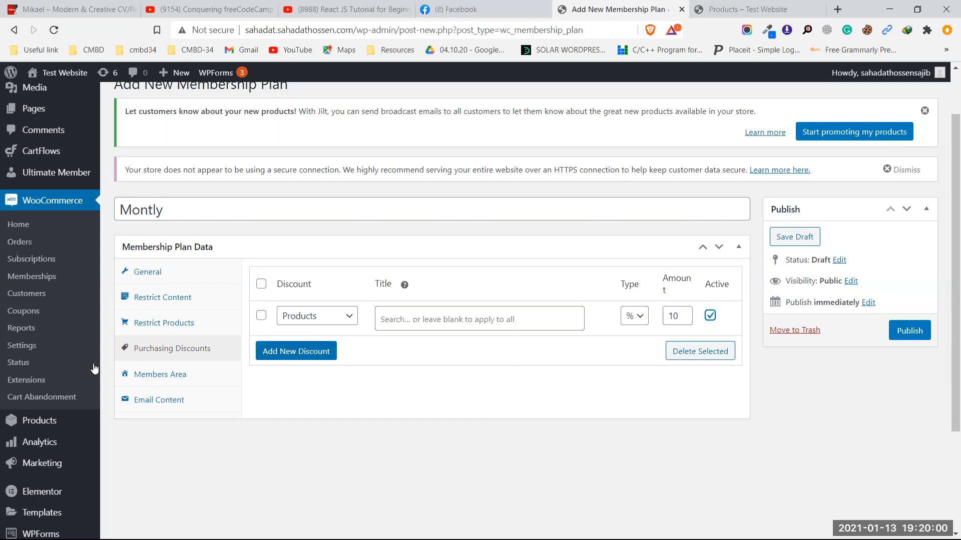
pyautogui.click(125, 375)
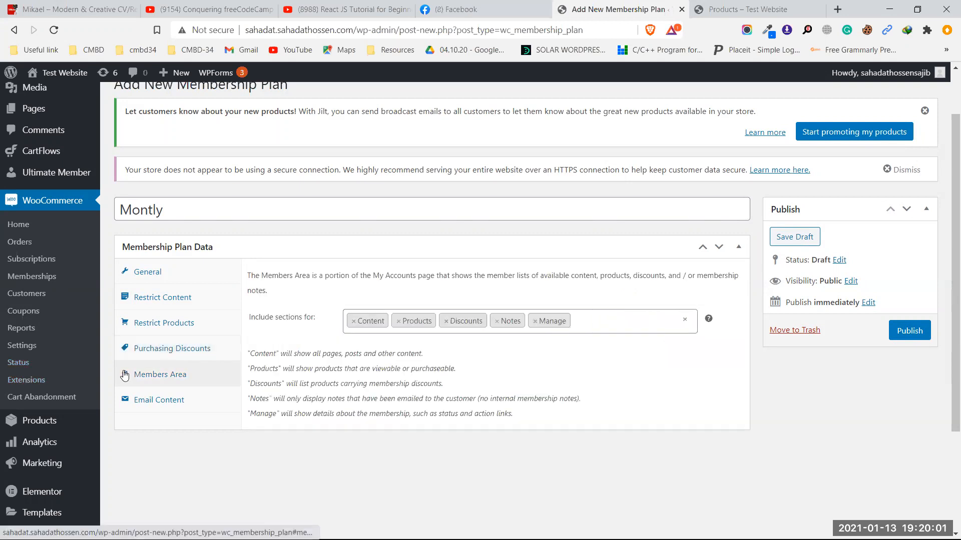
# Step: Return to Purchasing Discounts and publish the Montly membership plan
pyautogui.click(170, 353)
pyautogui.scroll(2, 270, 253)
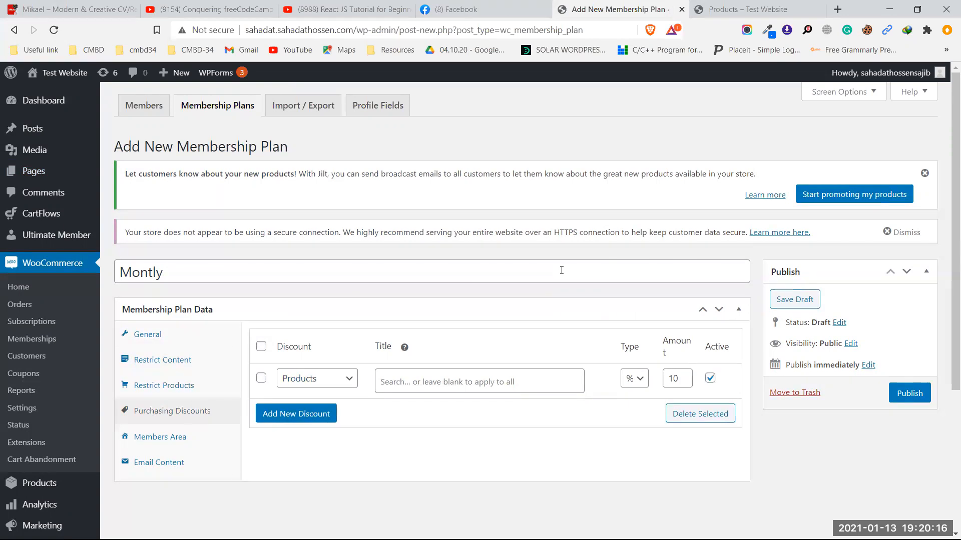
pyautogui.click(907, 393)
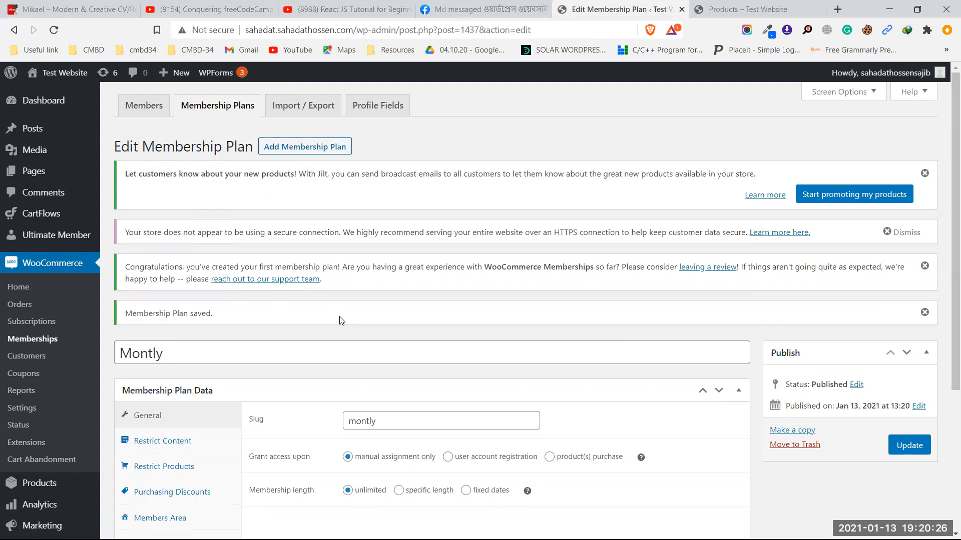
# Step: Review the saved plan's Restrict Content, Restrict Products, Purchasing Discounts and General tabs
pyautogui.scroll(-3, 337, 317)
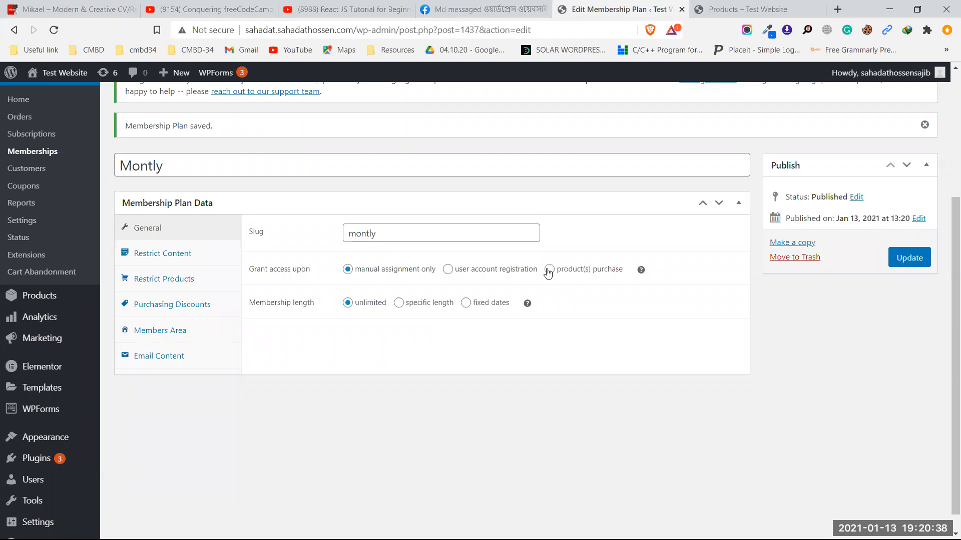
pyautogui.scroll(2, 547, 272)
pyautogui.scroll(1, 547, 273)
pyautogui.scroll(-2, 290, 331)
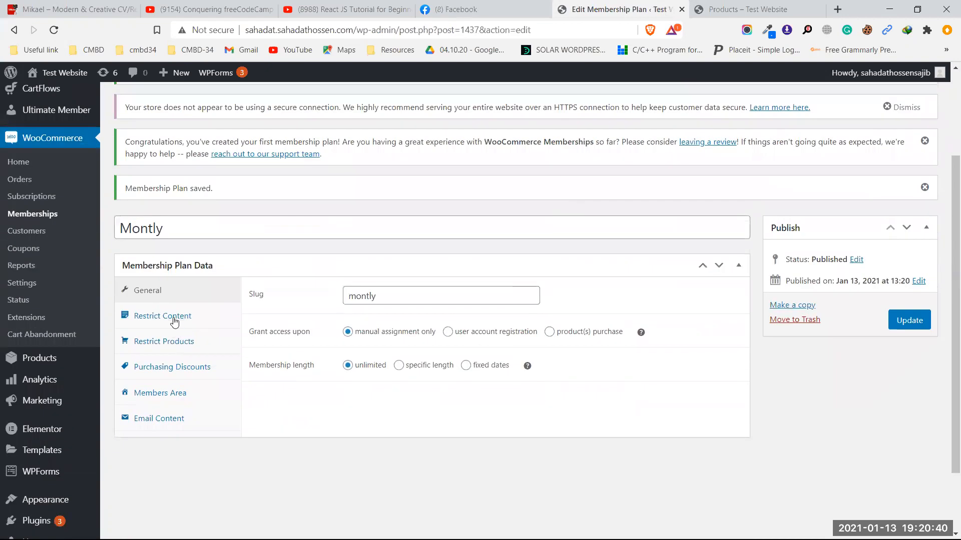
pyautogui.click(174, 322)
pyautogui.click(170, 389)
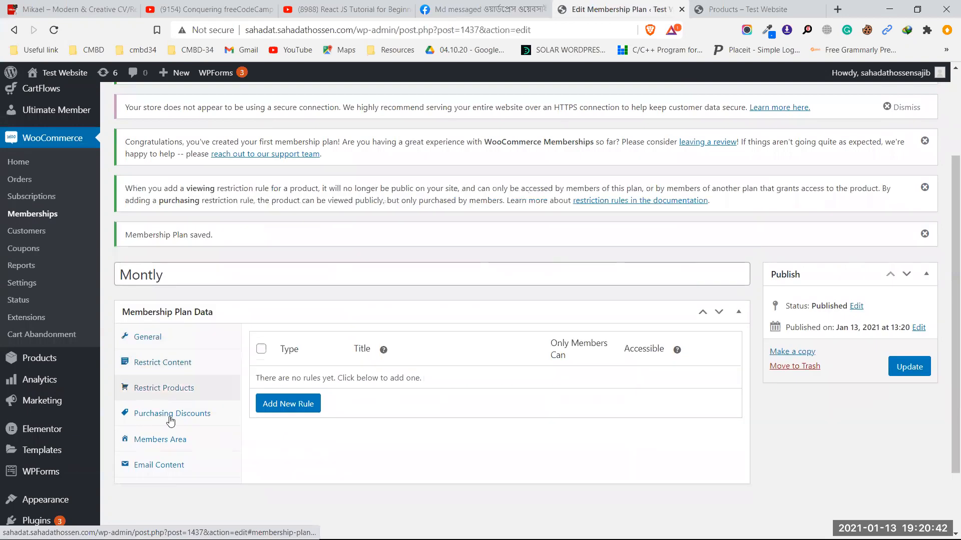
pyautogui.click(169, 415)
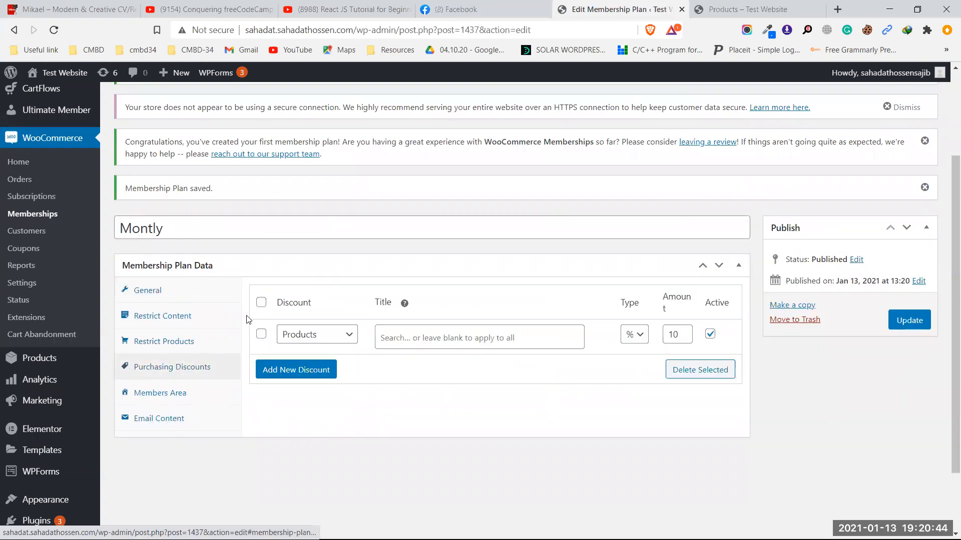
pyautogui.click(177, 297)
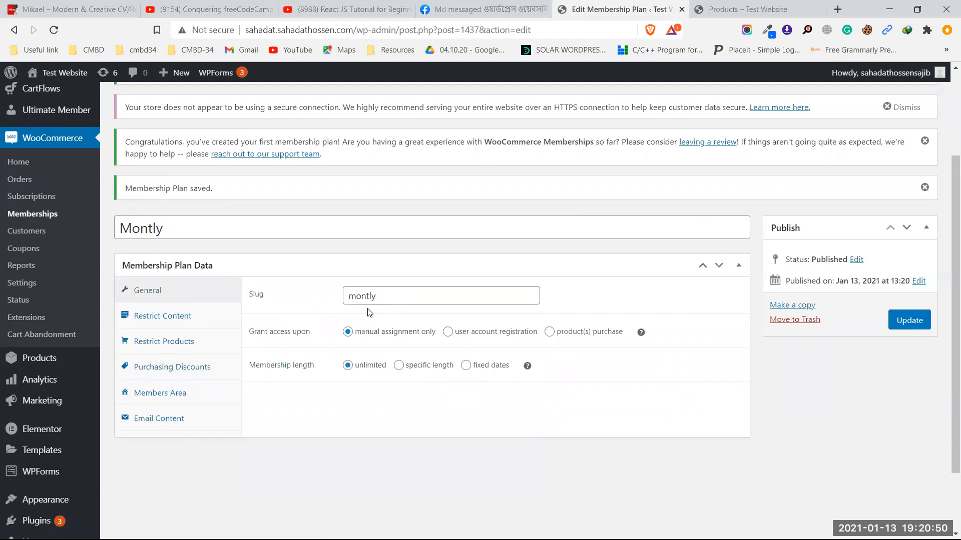
# Step: Recheck the saved purchasing discount, then open Products > All Products
pyautogui.scroll(3, 369, 312)
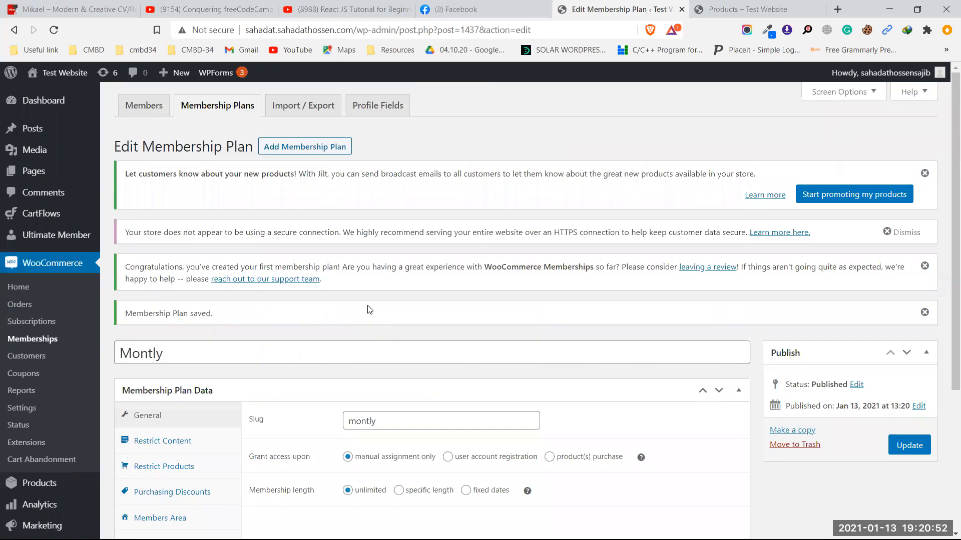
pyautogui.scroll(-3, 105, 382)
pyautogui.moveTo(58, 295)
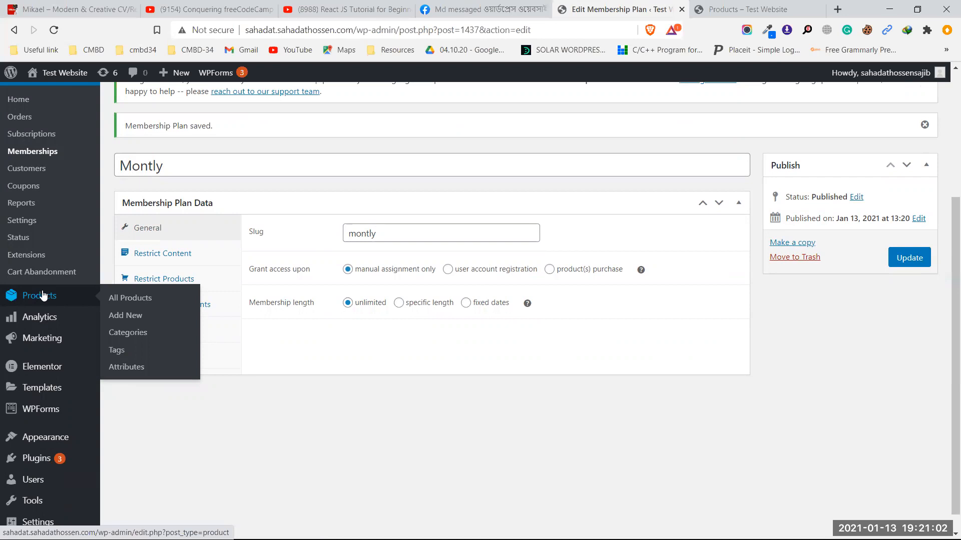
pyautogui.scroll(4, 311, 284)
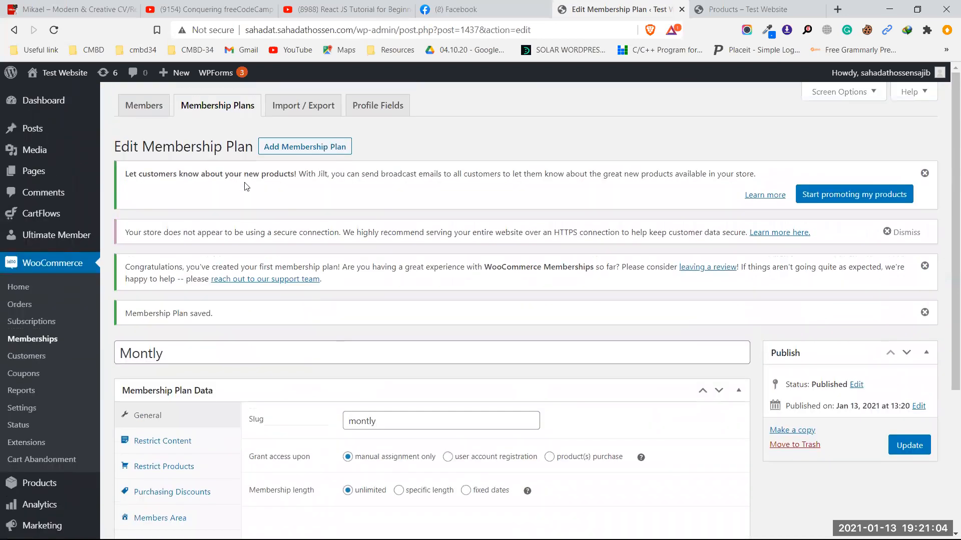
pyautogui.scroll(-2, 320, 237)
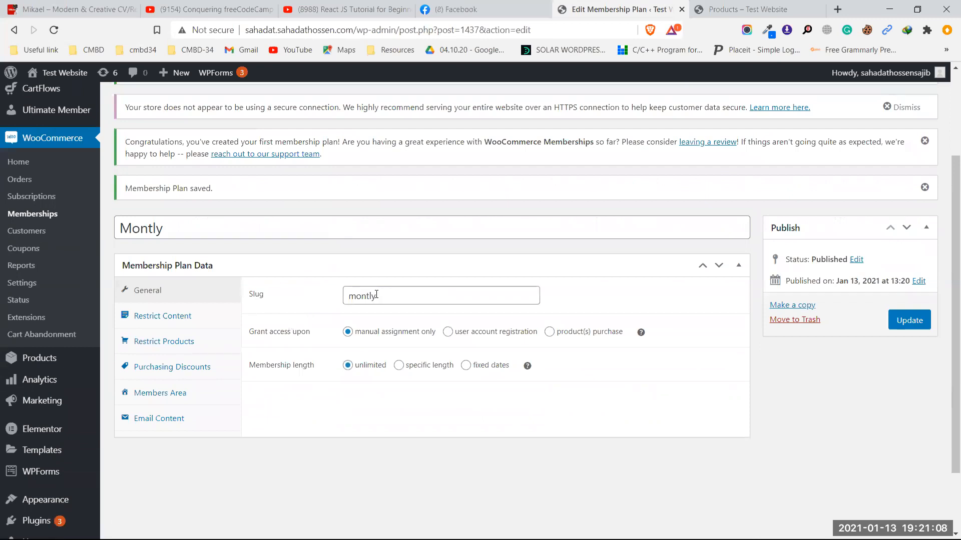
pyautogui.click(187, 375)
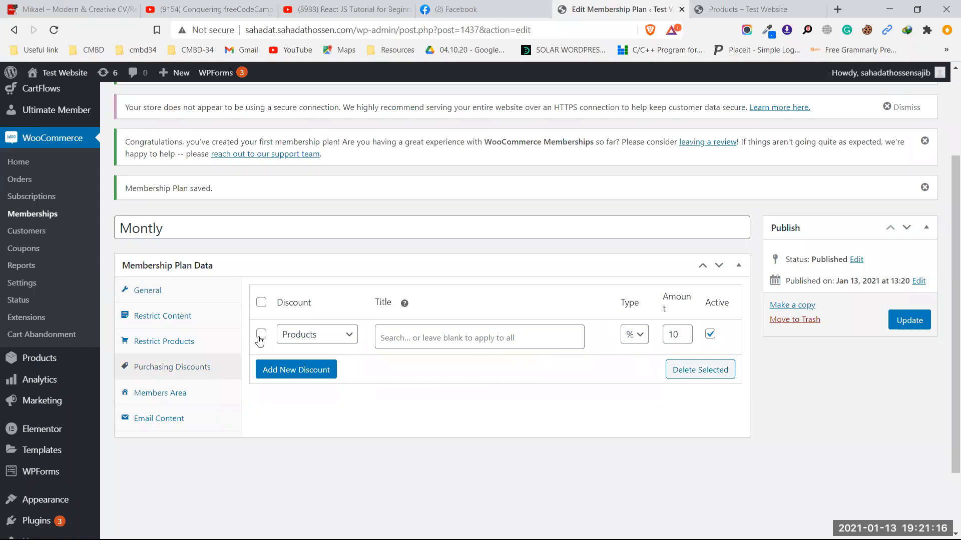
pyautogui.scroll(-1, 117, 328)
pyautogui.click(38, 298)
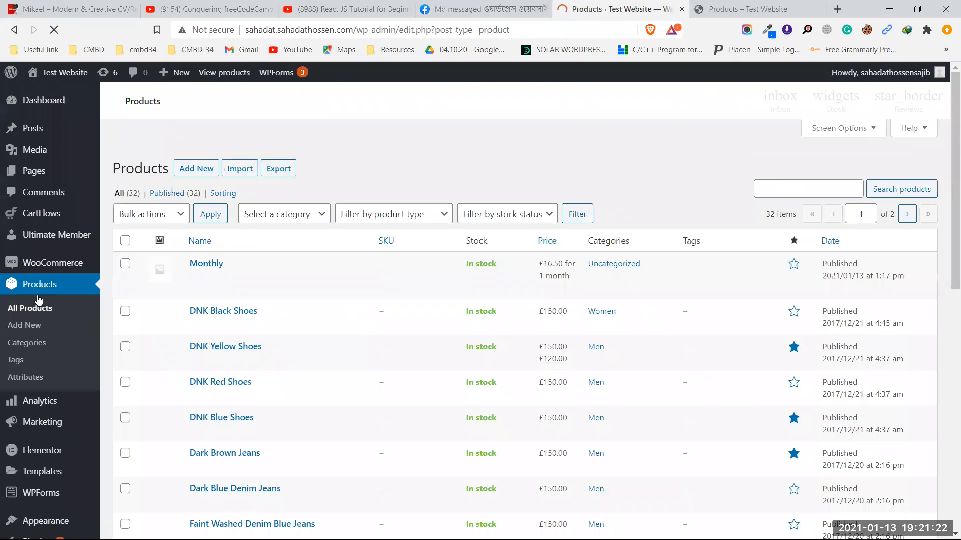
# Step: Open the Monthly product for editing and expand its Grant Access membership options
pyautogui.moveTo(213, 381)
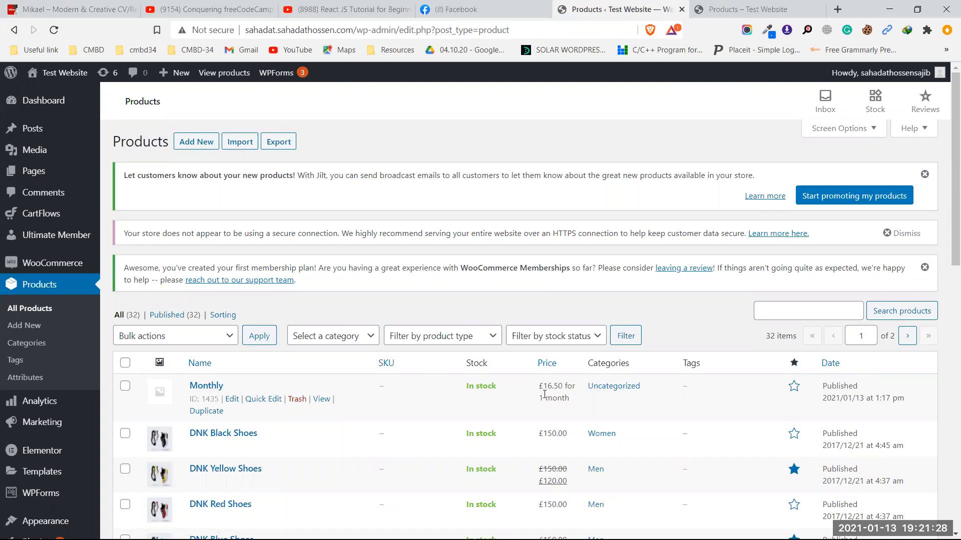
pyautogui.click(208, 389)
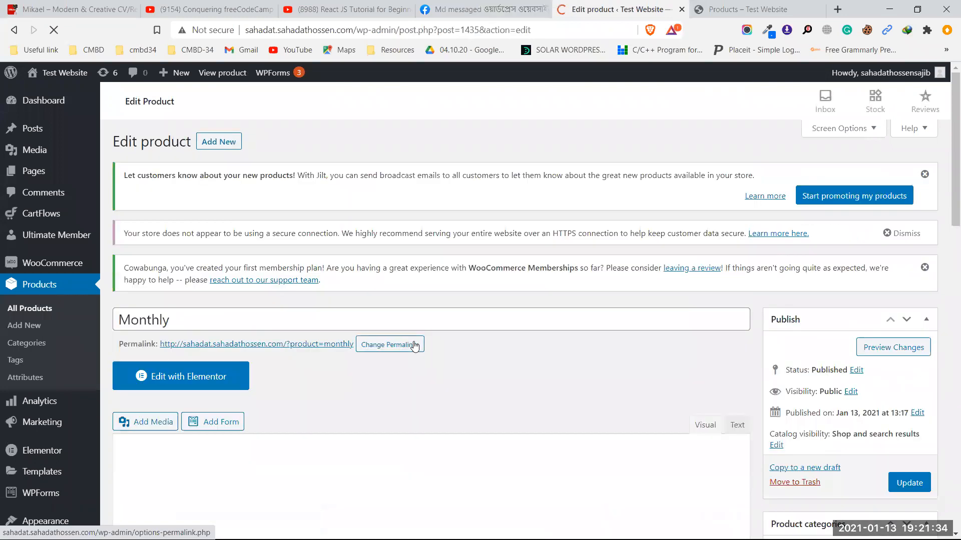
pyautogui.scroll(-10, 414, 340)
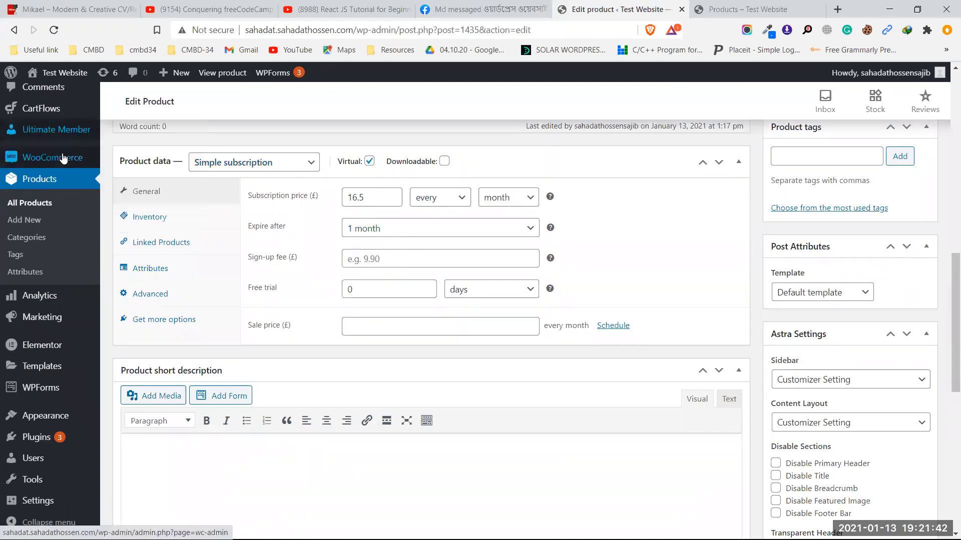
pyautogui.moveTo(60, 157)
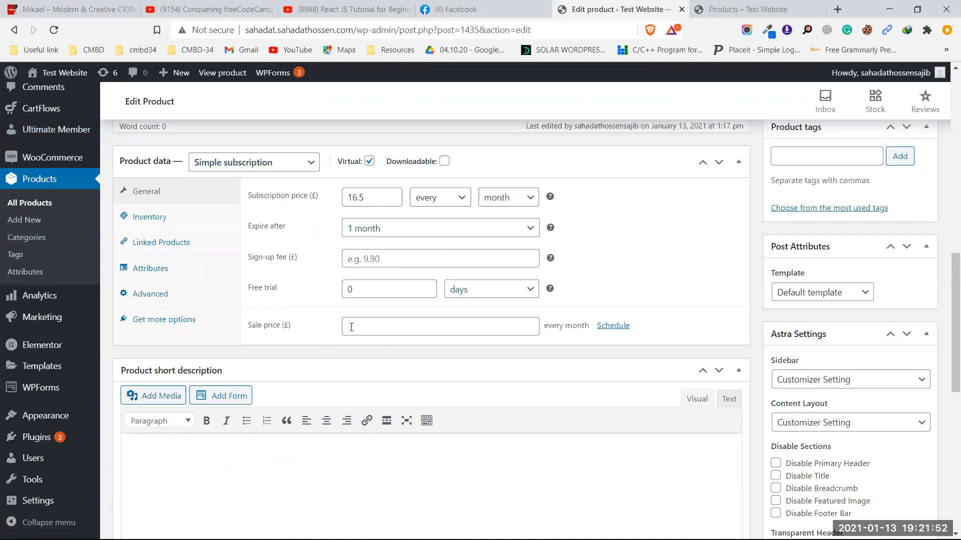
pyautogui.scroll(-10, 395, 337)
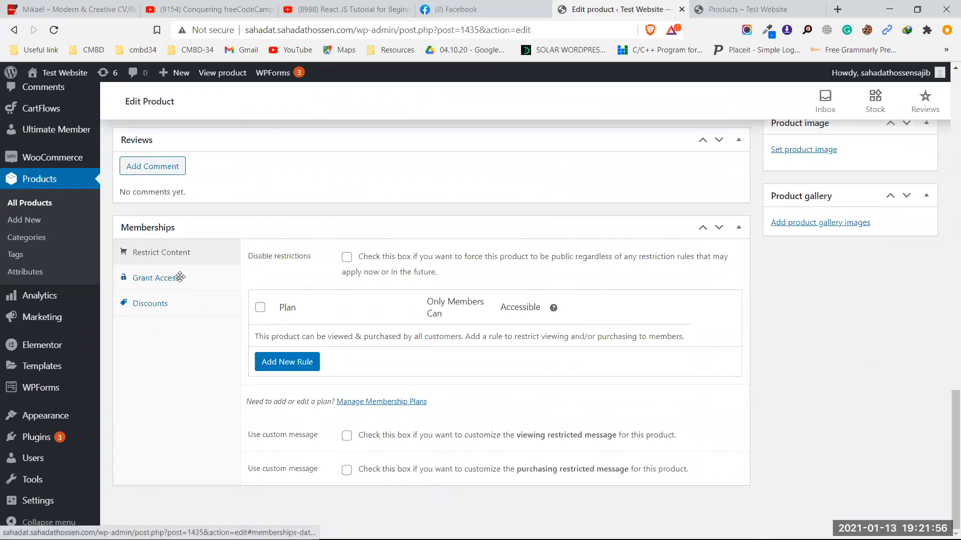
pyautogui.click(180, 277)
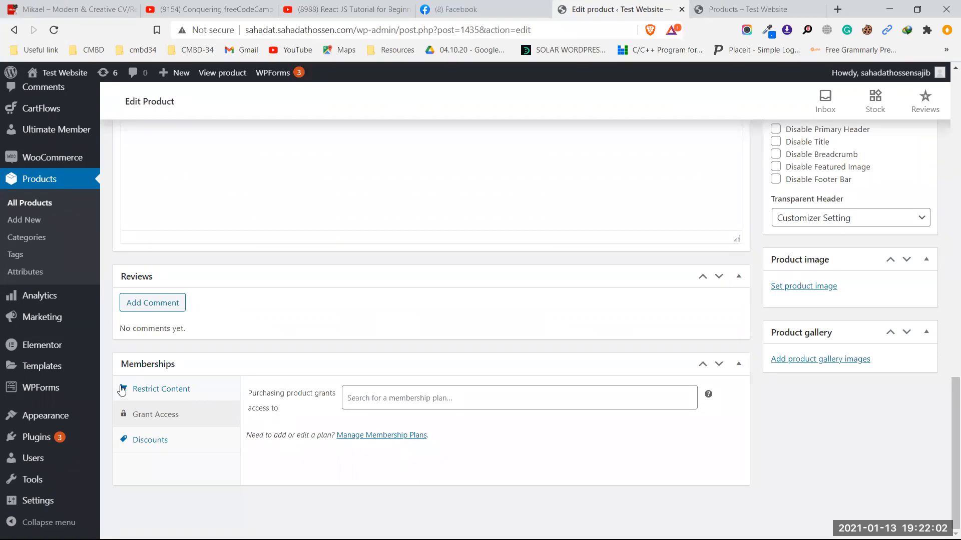
# Step: Search 'mont', link the Montly (#1437) plan to the product, and update it
pyautogui.scroll(10, 215, 254)
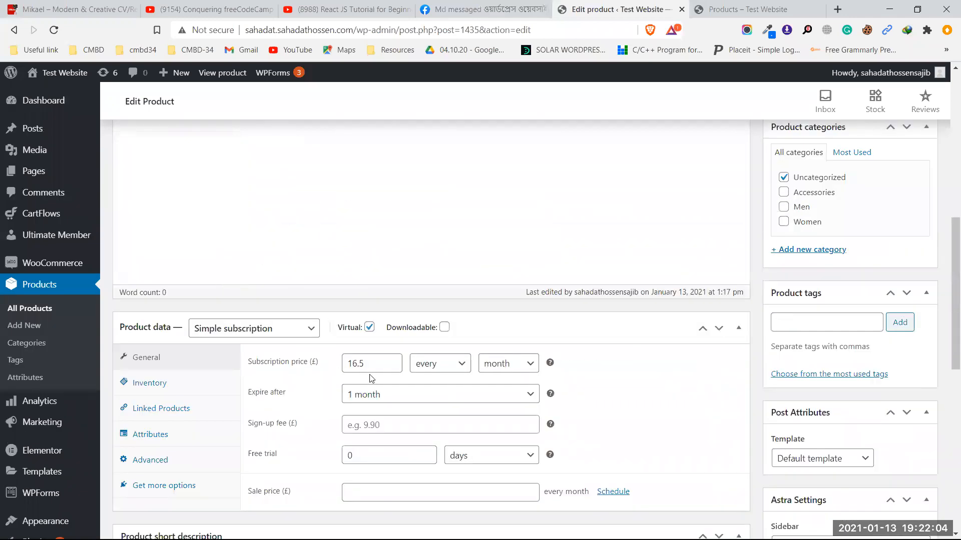
pyautogui.scroll(-9, 354, 370)
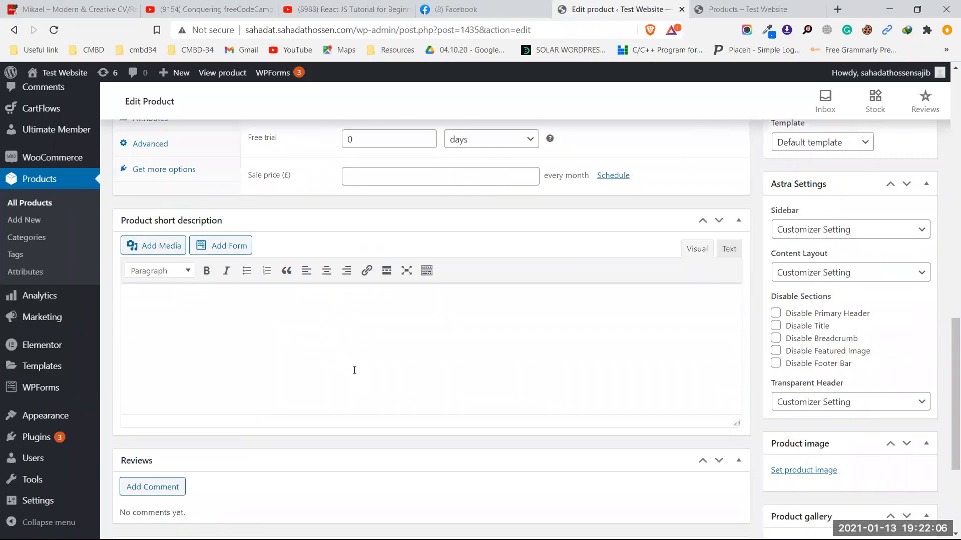
pyautogui.click(407, 399)
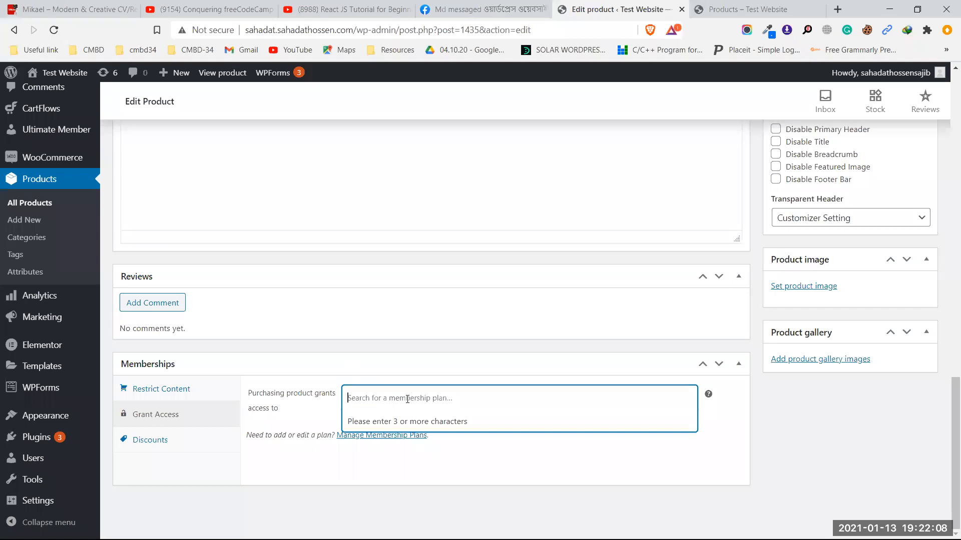
pyautogui.write('mont')
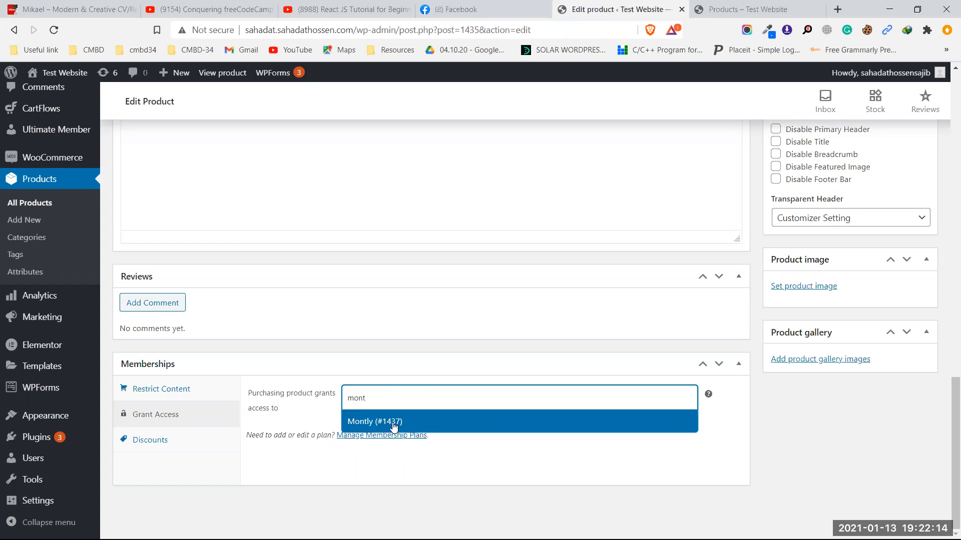
pyautogui.click(393, 423)
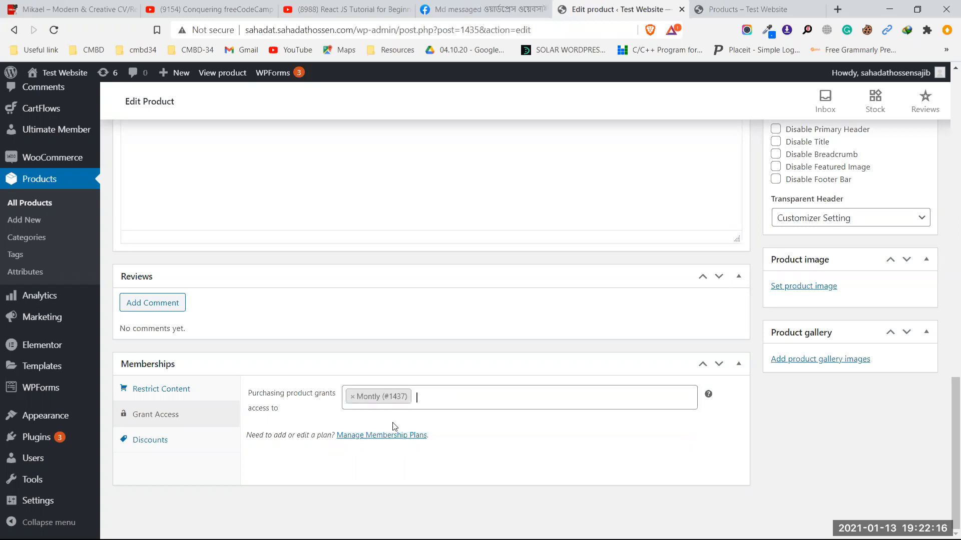
pyautogui.scroll(15, 574, 410)
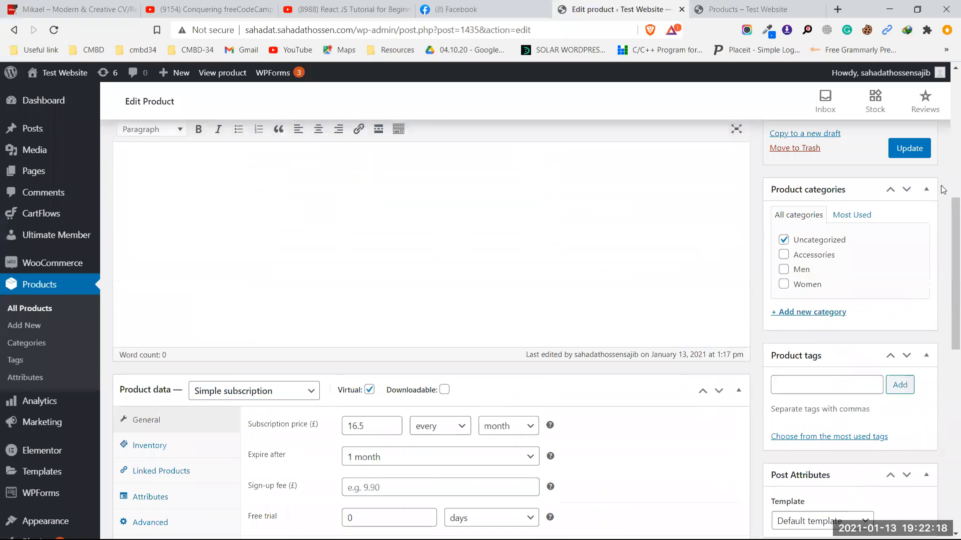
pyautogui.click(909, 150)
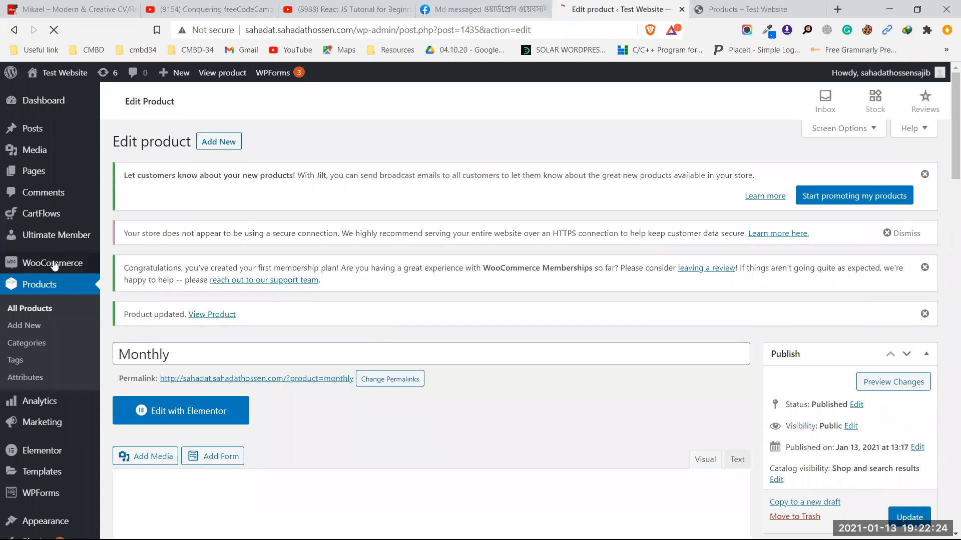
# Step: Leave the product page and open the Montly plan from WooCommerce > Memberships
pyautogui.moveTo(63, 265)
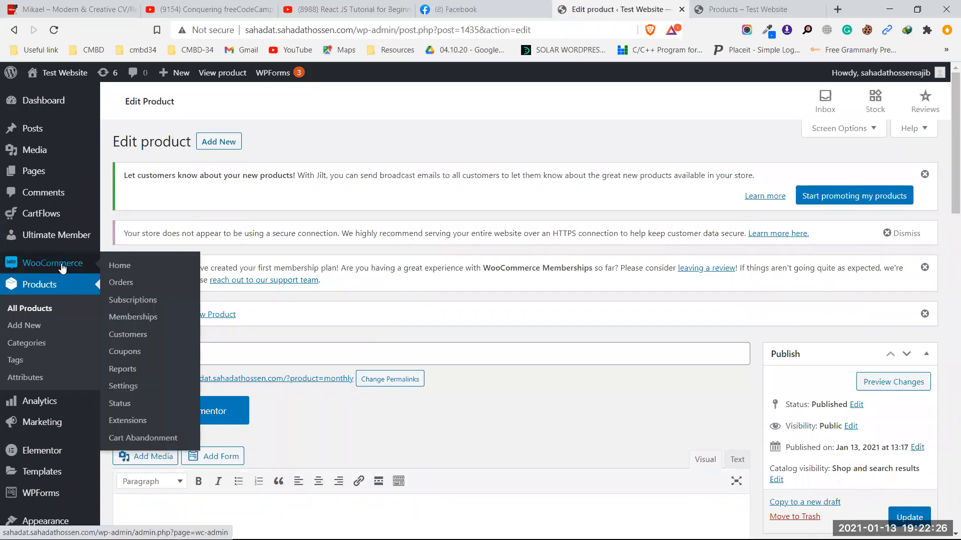
pyautogui.click(137, 315)
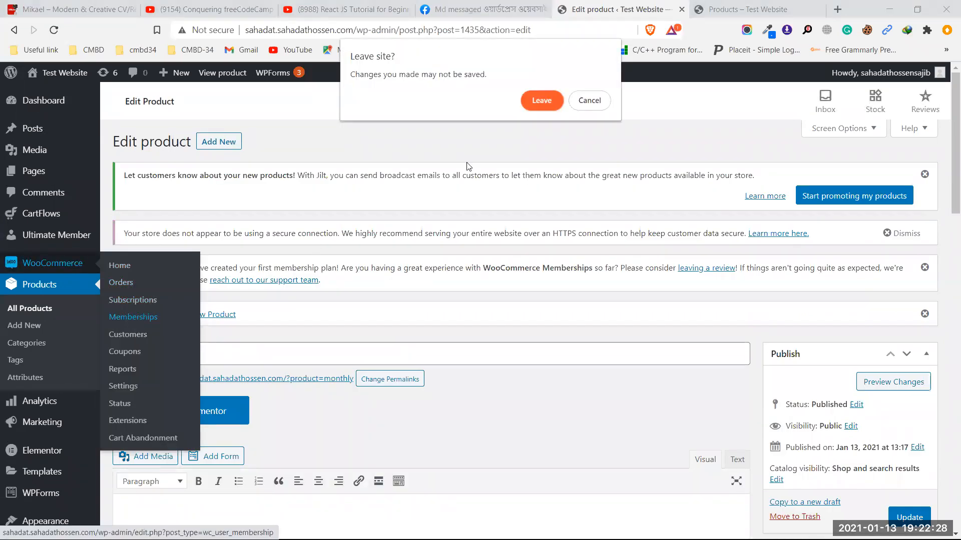
pyautogui.click(531, 100)
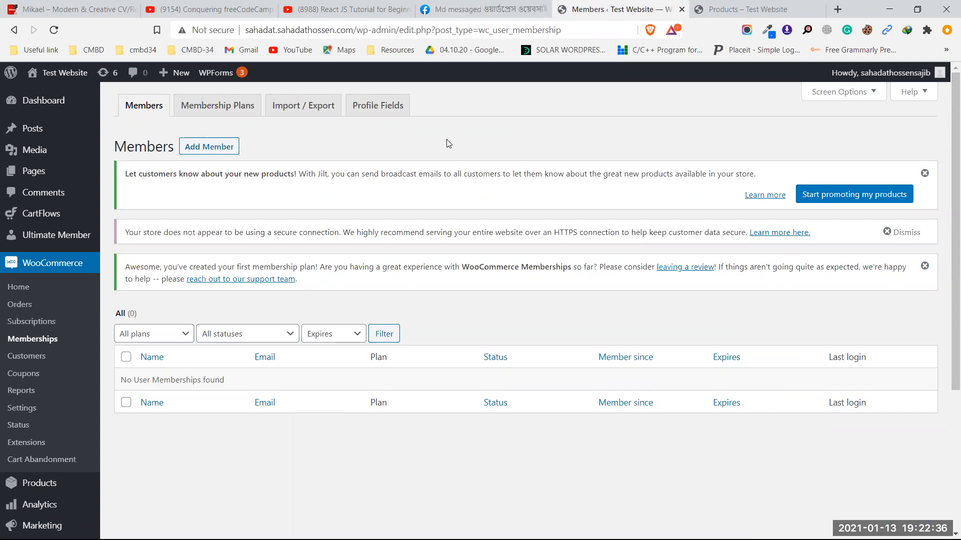
pyautogui.click(239, 109)
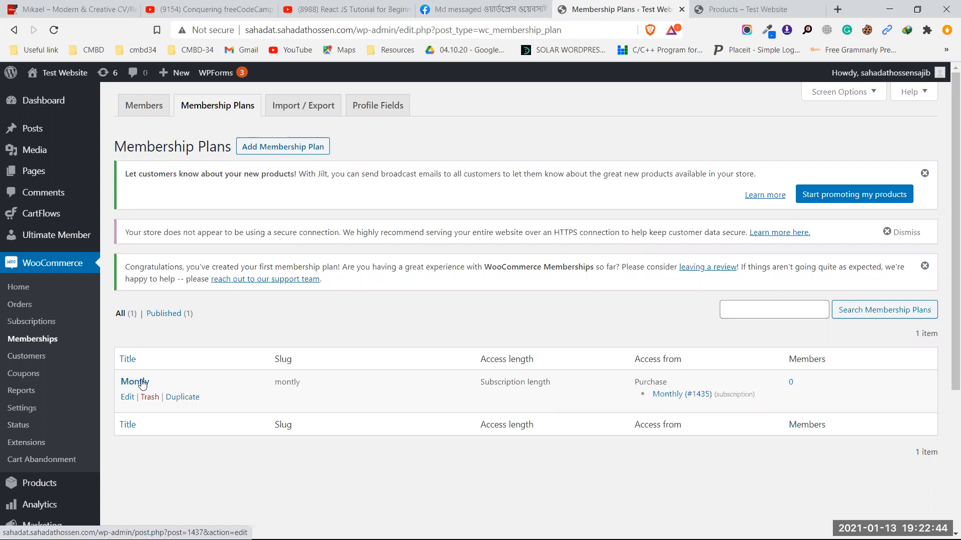
pyautogui.click(142, 383)
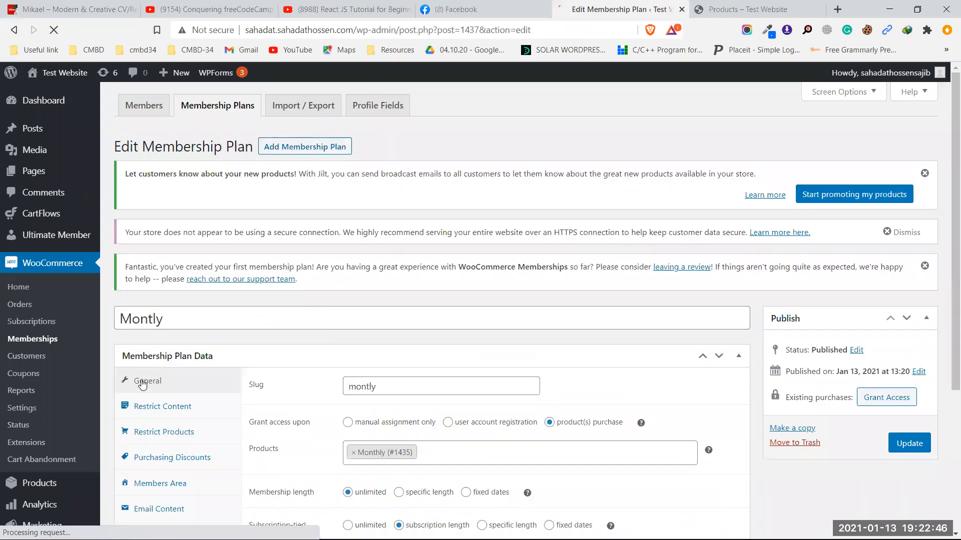
# Step: Check the plan's 10% purchasing discount, then return to the All Products list
pyautogui.scroll(-4, 408, 347)
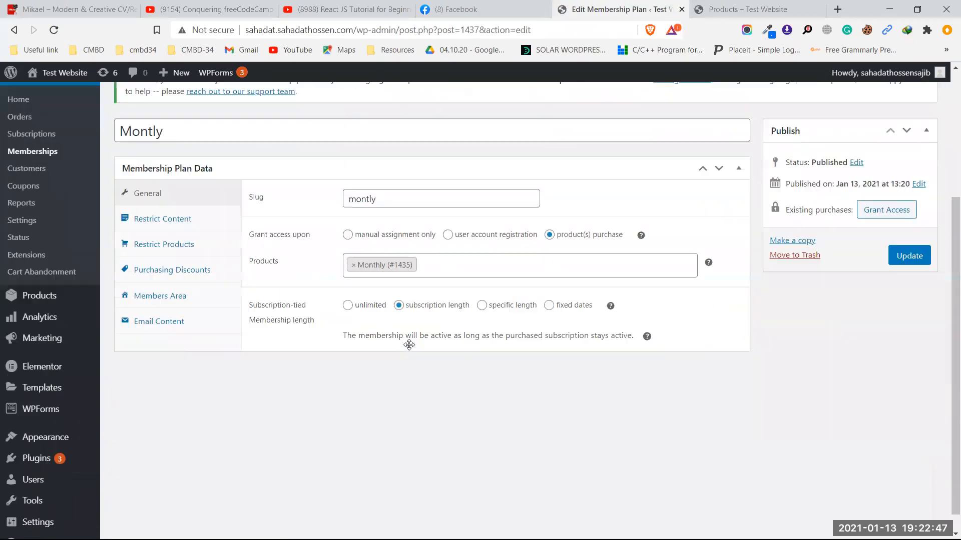
pyautogui.click(167, 277)
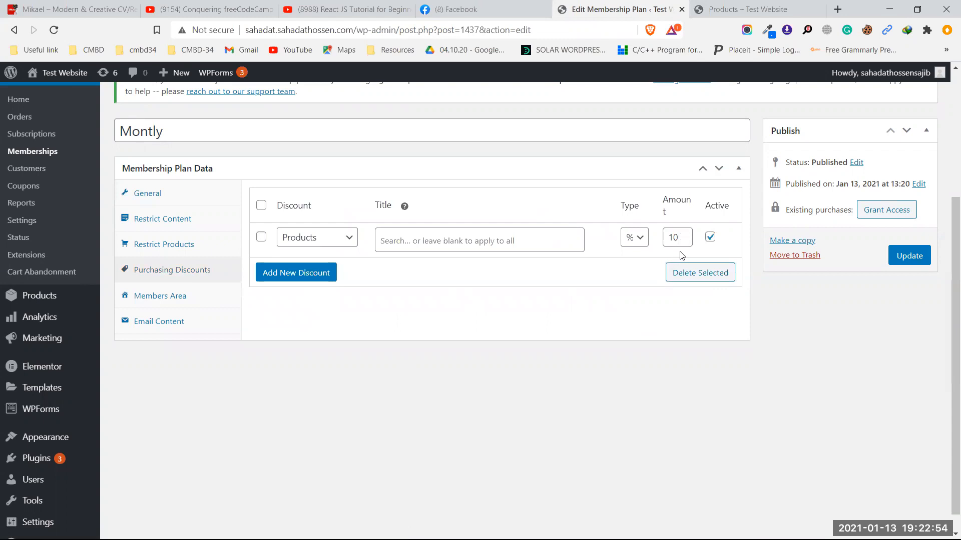
pyautogui.scroll(4, 673, 265)
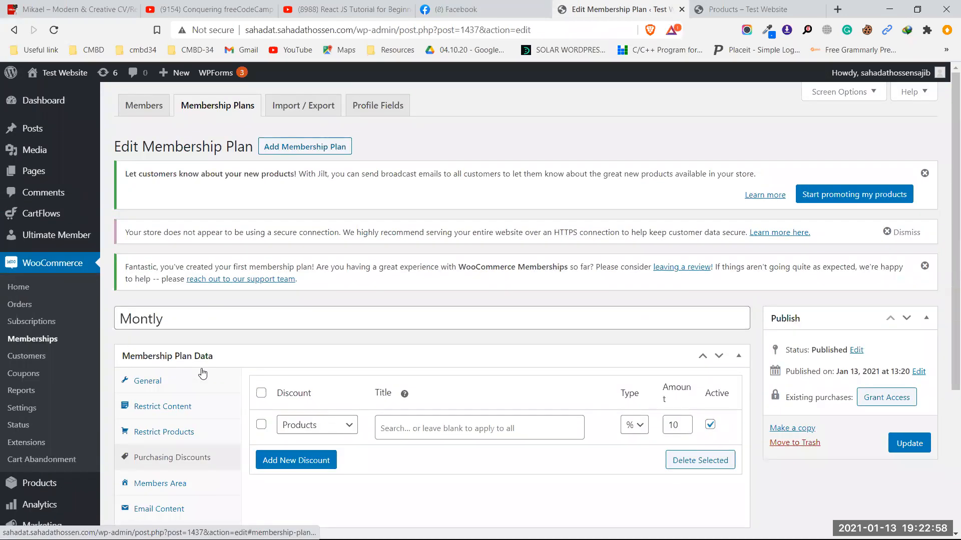
pyautogui.scroll(-3, 200, 374)
pyautogui.click(57, 364)
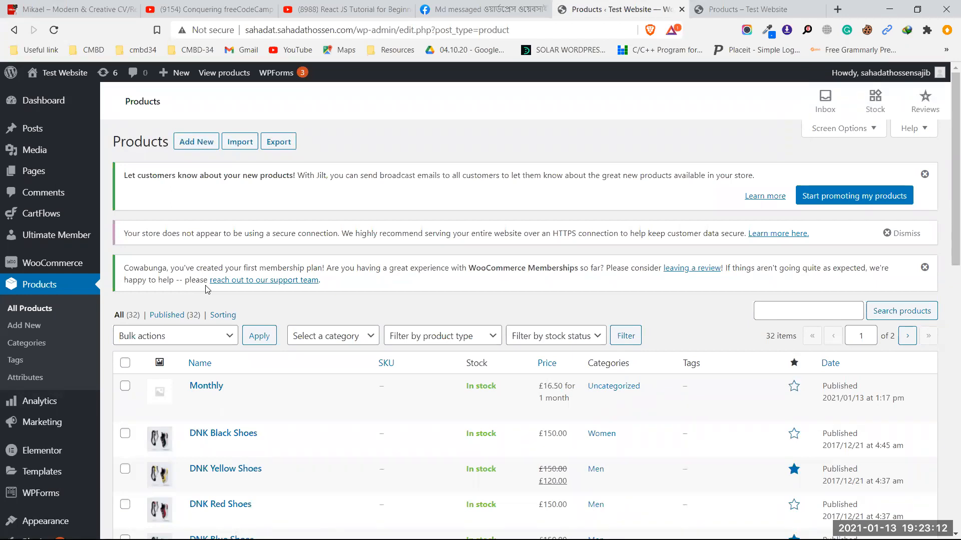
# Step: Open the Monthly product, verify it grants access to Montly (#1437), and select the site URL
pyautogui.click(209, 388)
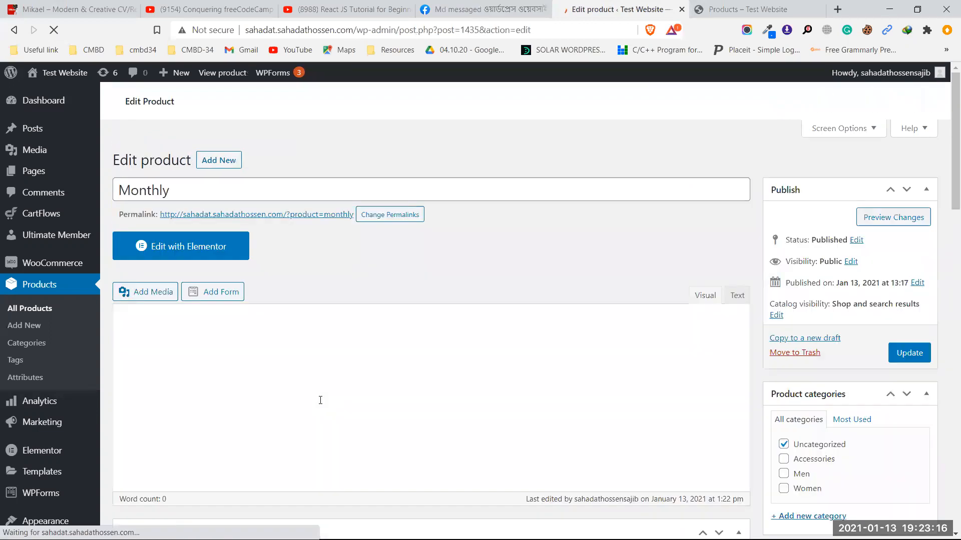
pyautogui.scroll(-5, 321, 397)
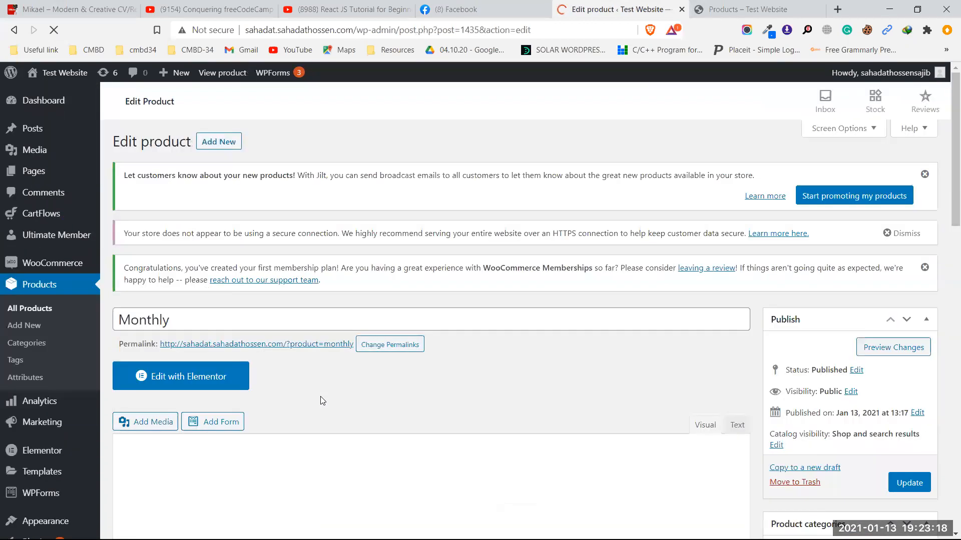
pyautogui.scroll(-8, 322, 402)
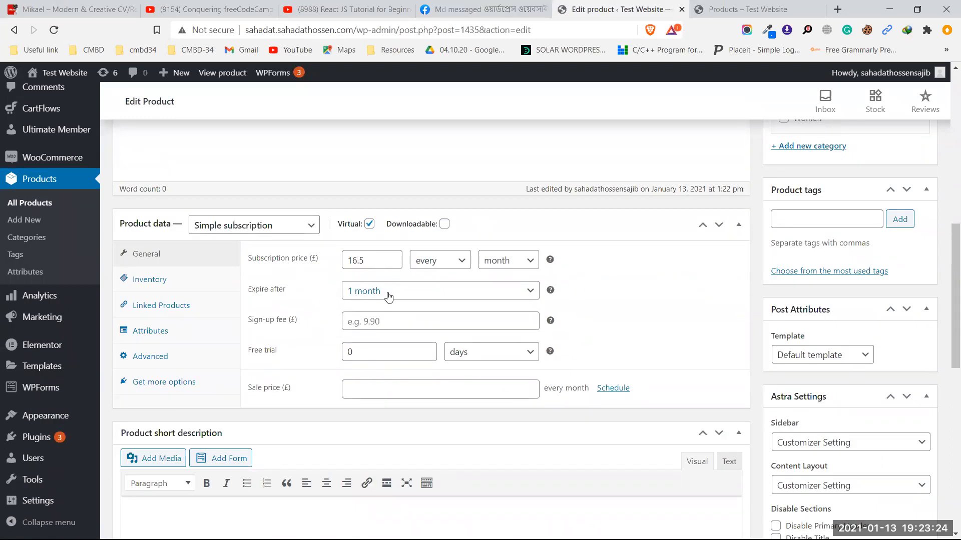
pyautogui.scroll(-10, 389, 296)
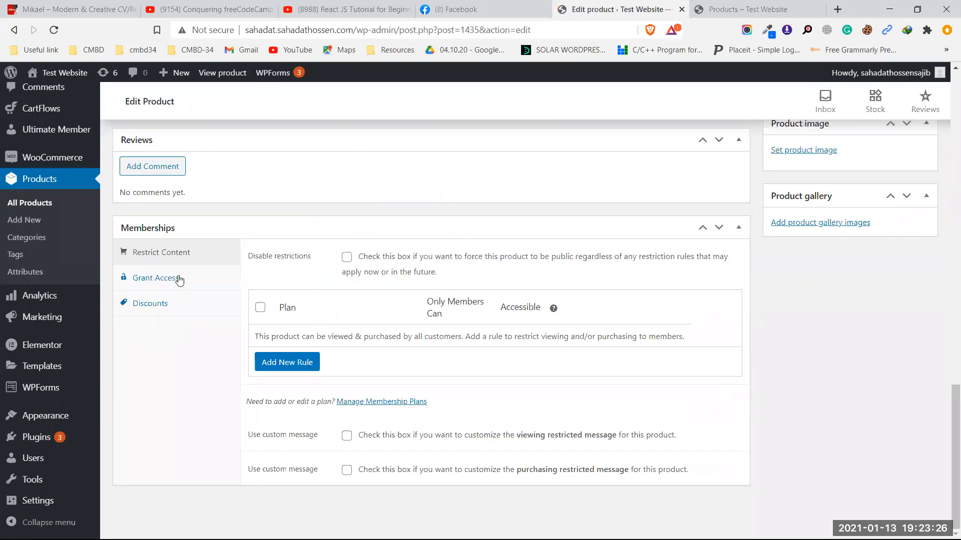
pyautogui.click(179, 280)
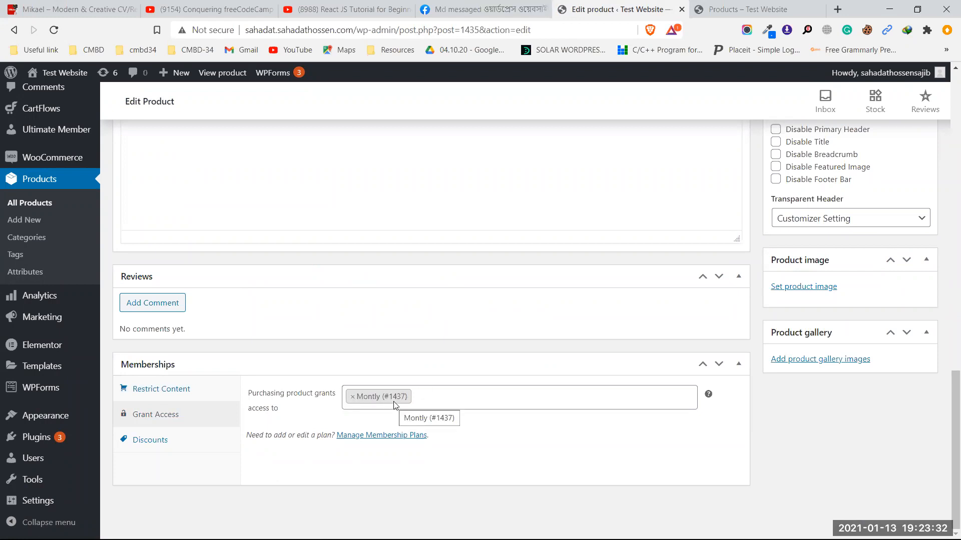
pyautogui.scroll(15, 780, 360)
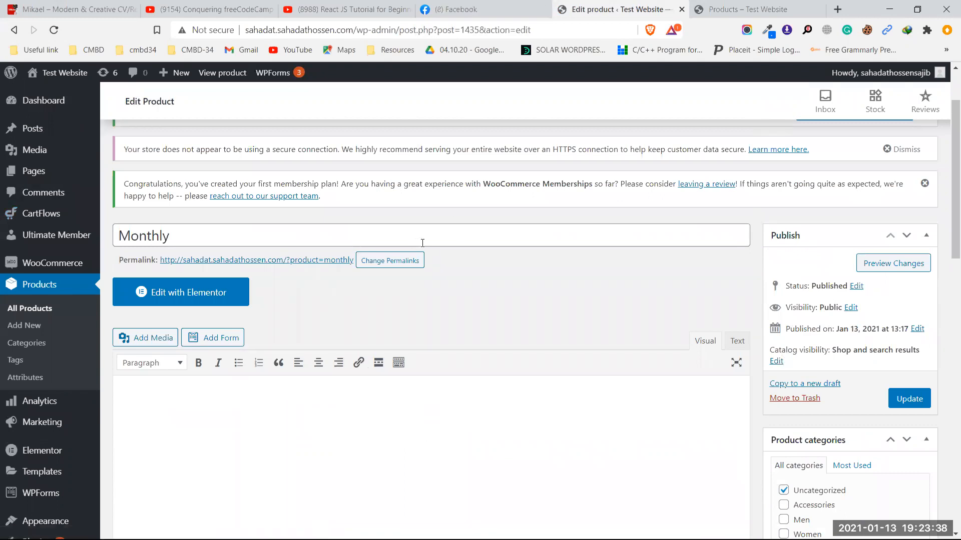
pyautogui.scroll(-1, 422, 243)
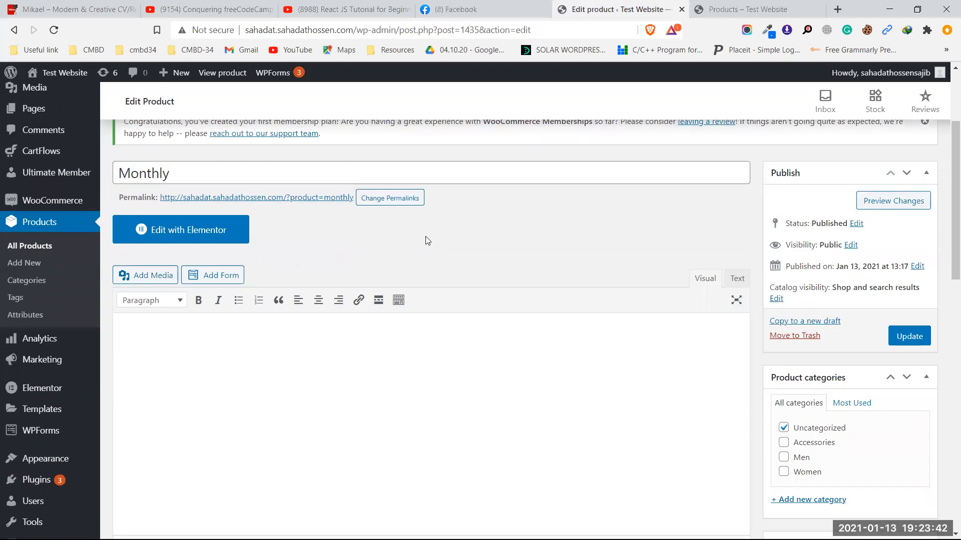
pyautogui.scroll(2, 428, 241)
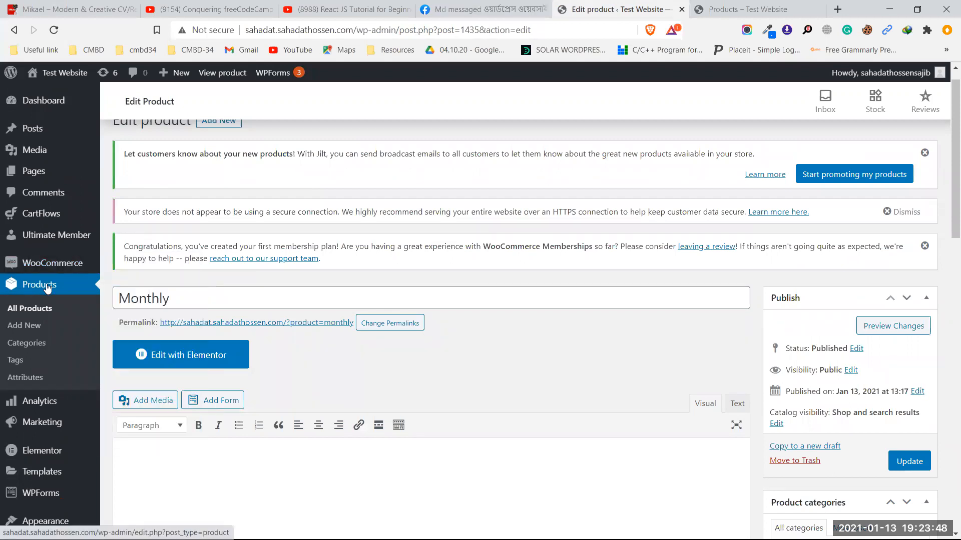
pyautogui.scroll(-4, 354, 298)
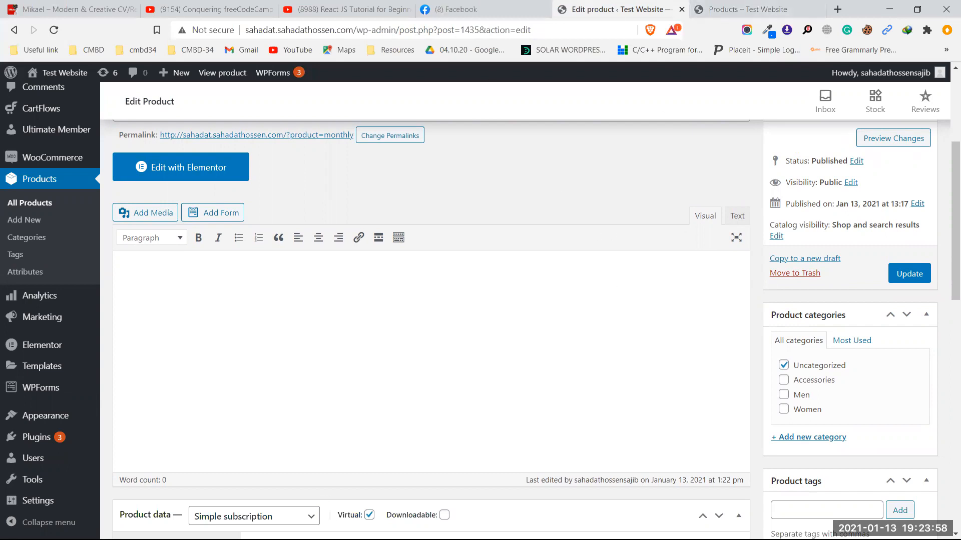
pyautogui.moveTo(353, 28); pyautogui.dragTo(243, 34)
pyautogui.hotkey('ctrl', 'c')
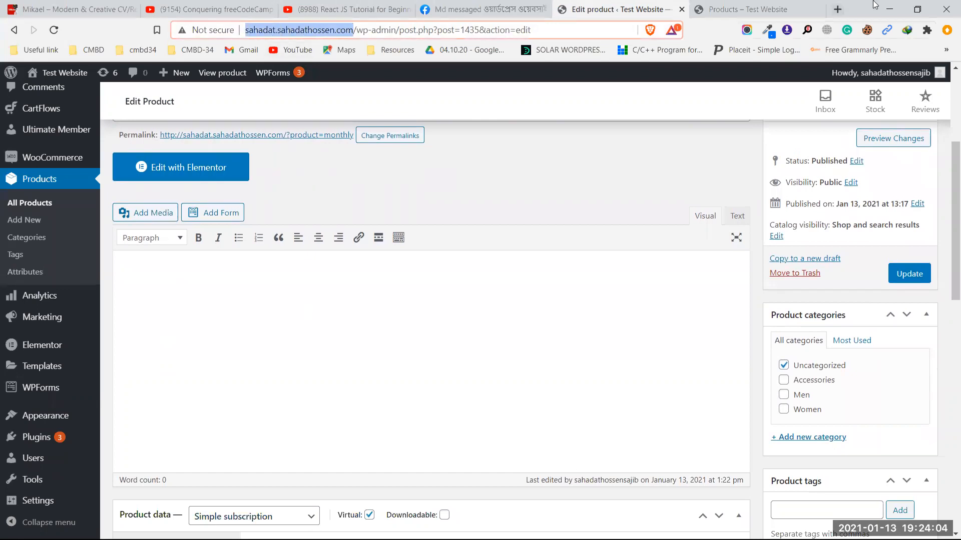
# Step: Load the storefront home page in a new tab of the other browser window using the copied site address
pyautogui.click(890, 7)
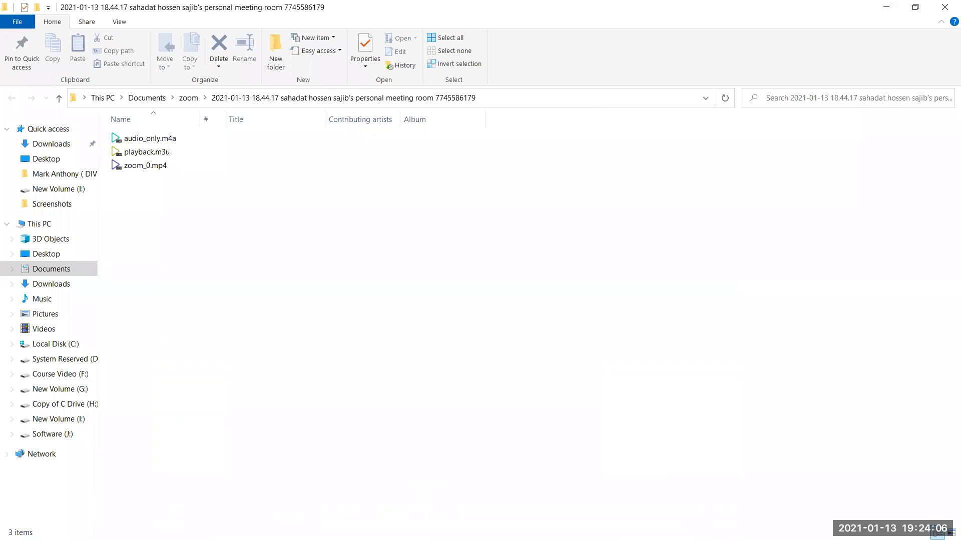
pyautogui.click(886, 7)
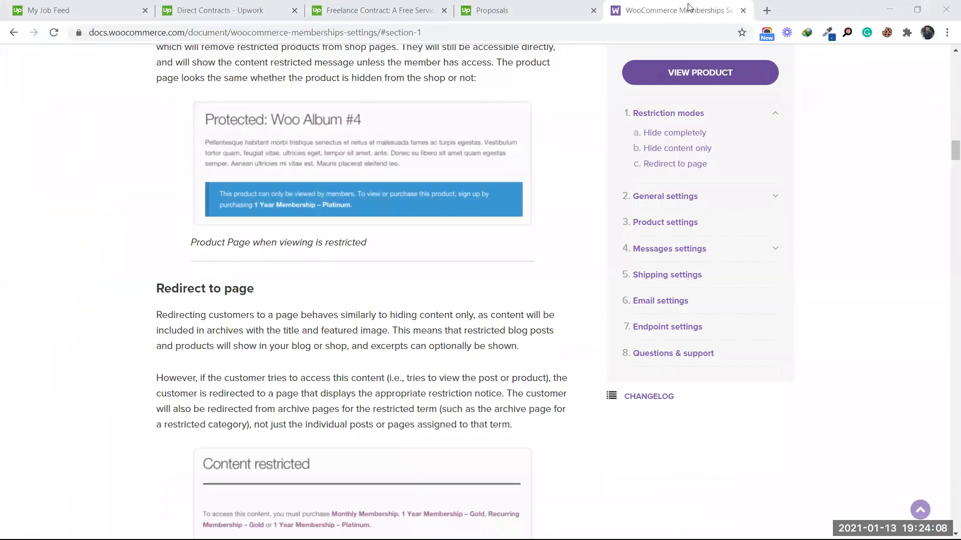
pyautogui.click(767, 10)
pyautogui.hotkey('ctrl', 'v')
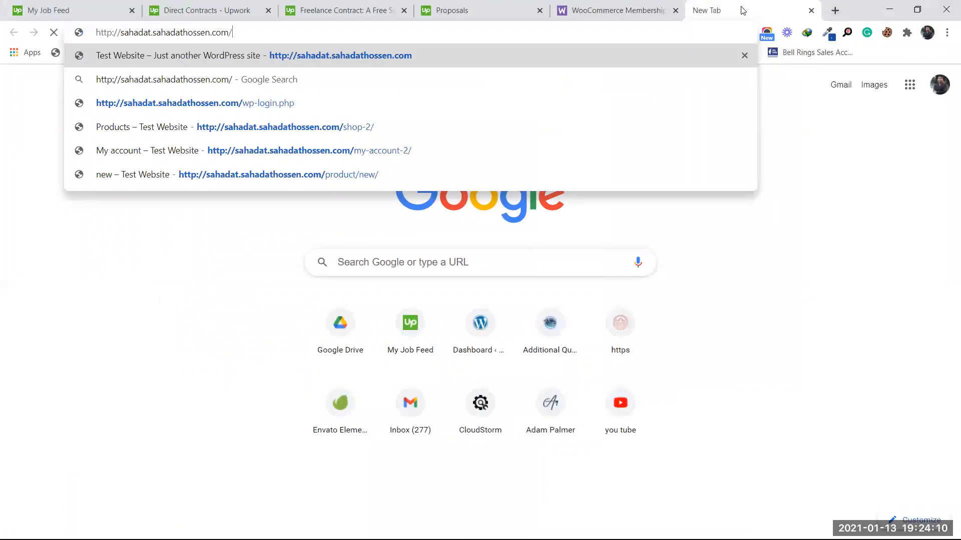
pyautogui.press('Return')
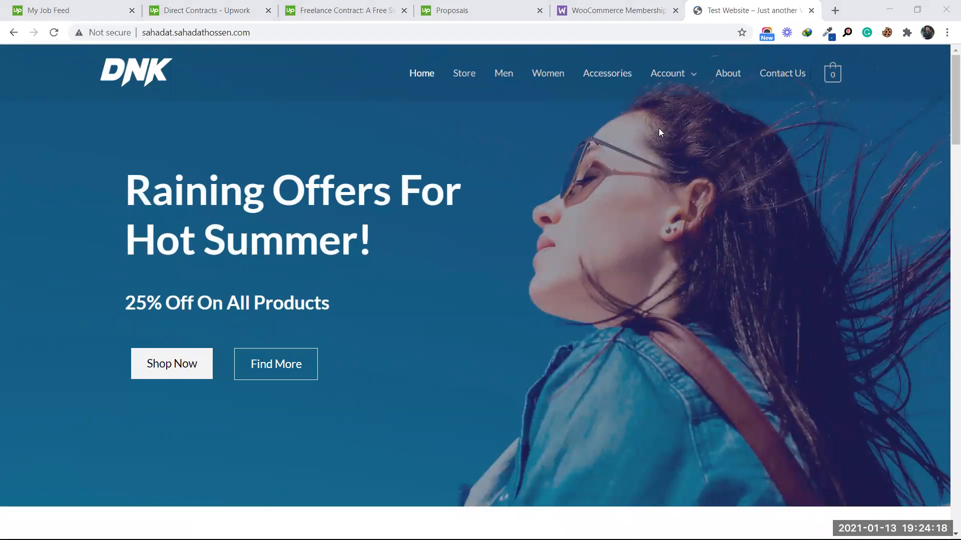
# Step: Log out of the customer account from the Account menu and return to the home page
pyautogui.moveTo(667, 80)
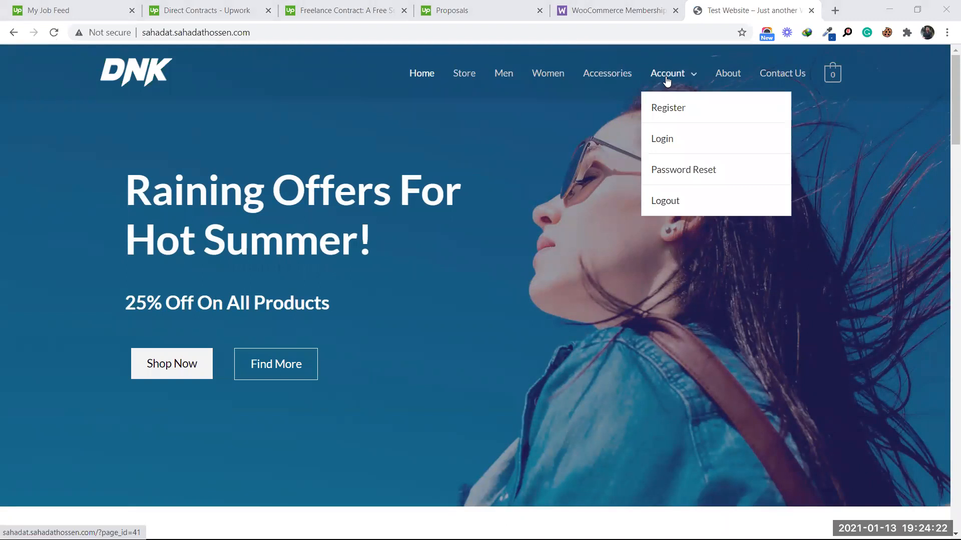
pyautogui.click(667, 76)
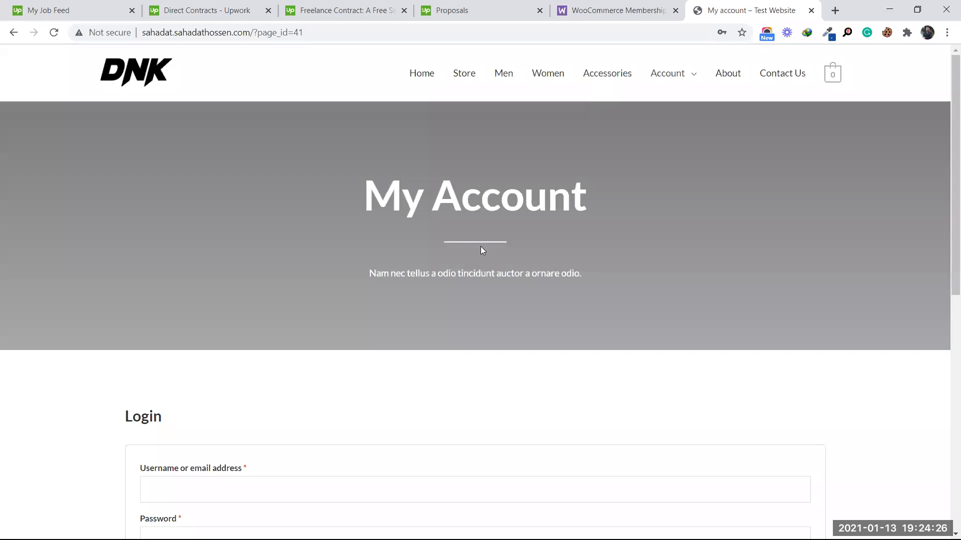
pyautogui.scroll(-6, 420, 257)
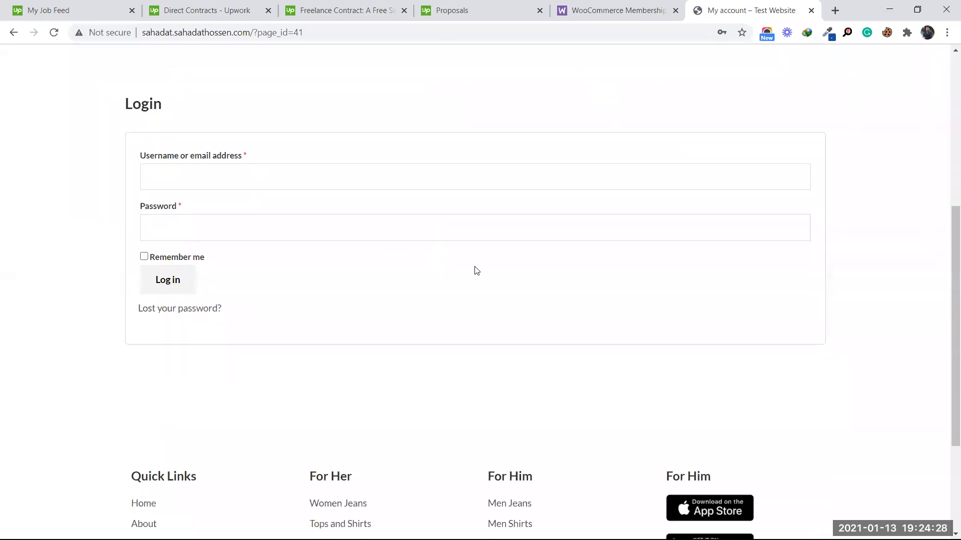
pyautogui.scroll(6, 476, 270)
pyautogui.moveTo(676, 67)
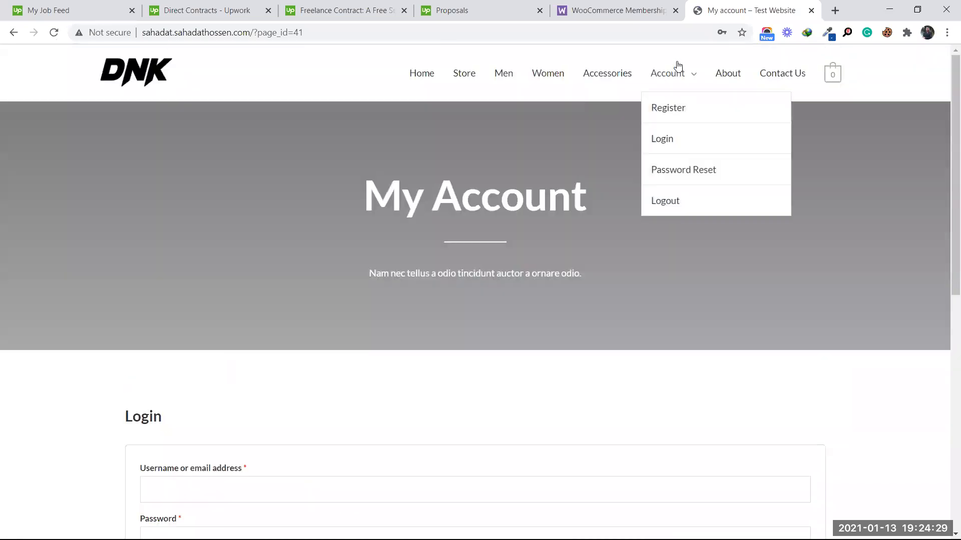
pyautogui.click(670, 202)
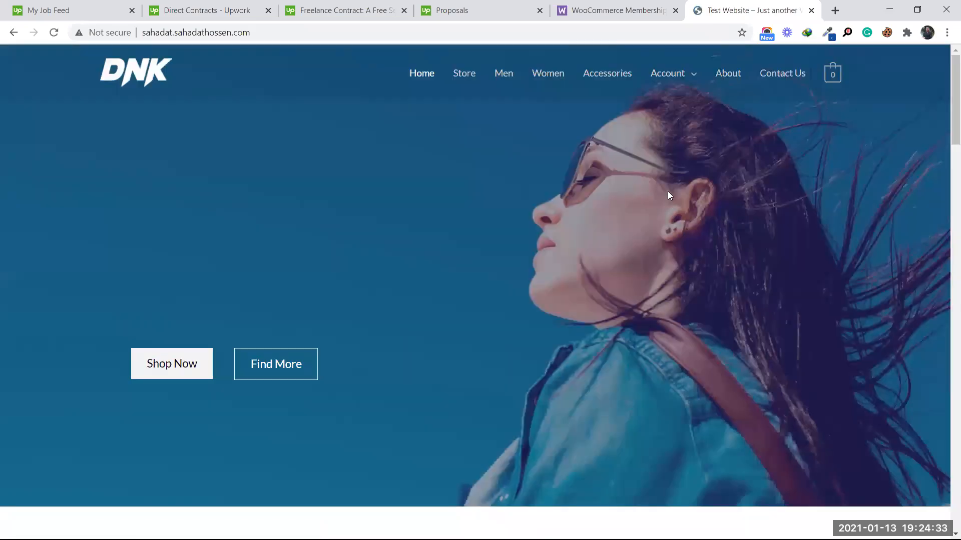
pyautogui.moveTo(676, 76)
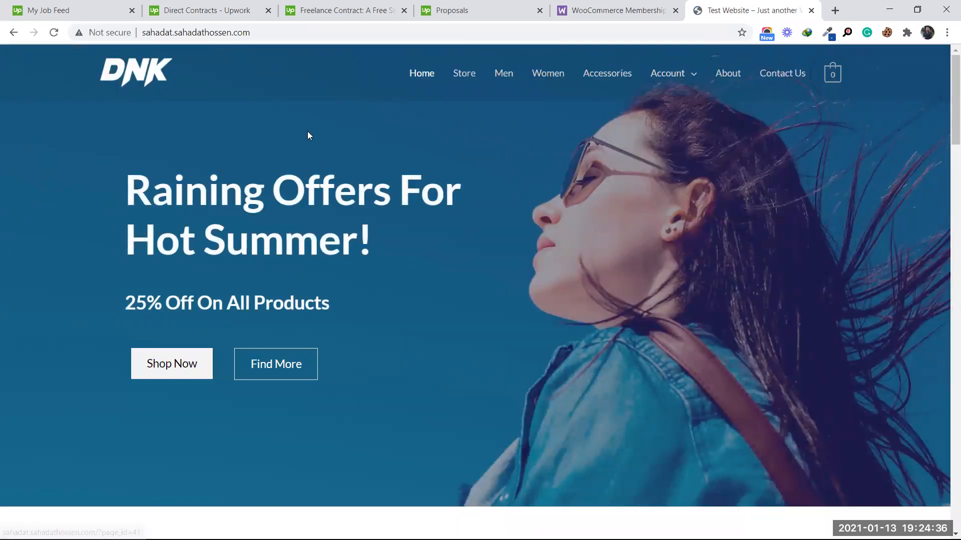
pyautogui.scroll(-20, 454, 275)
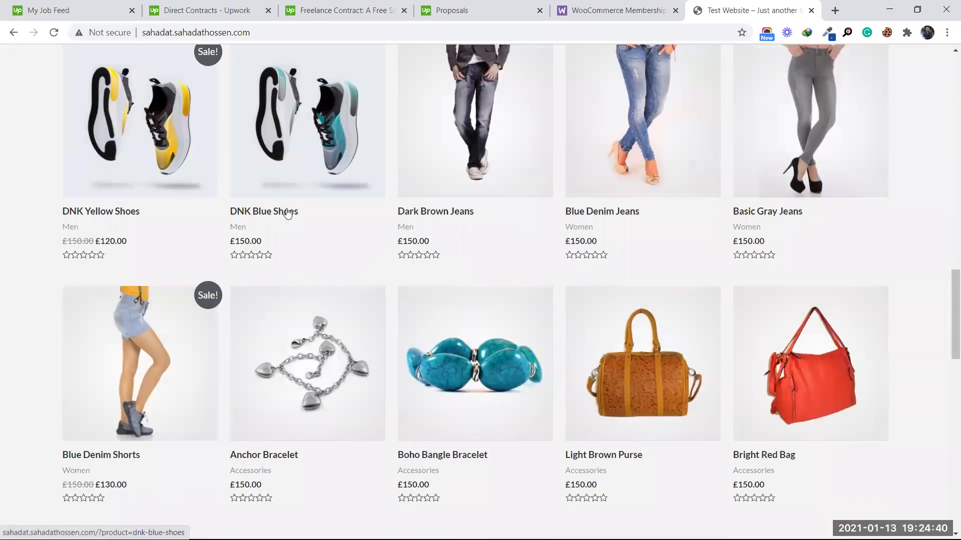
pyautogui.scroll(-9, 450, 227)
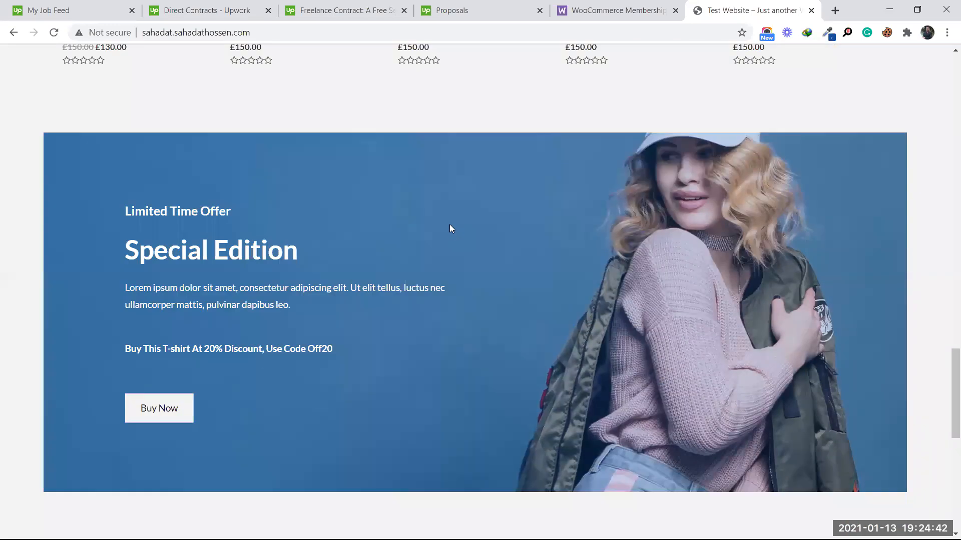
pyautogui.scroll(6, 449, 225)
pyautogui.scroll(15, 452, 229)
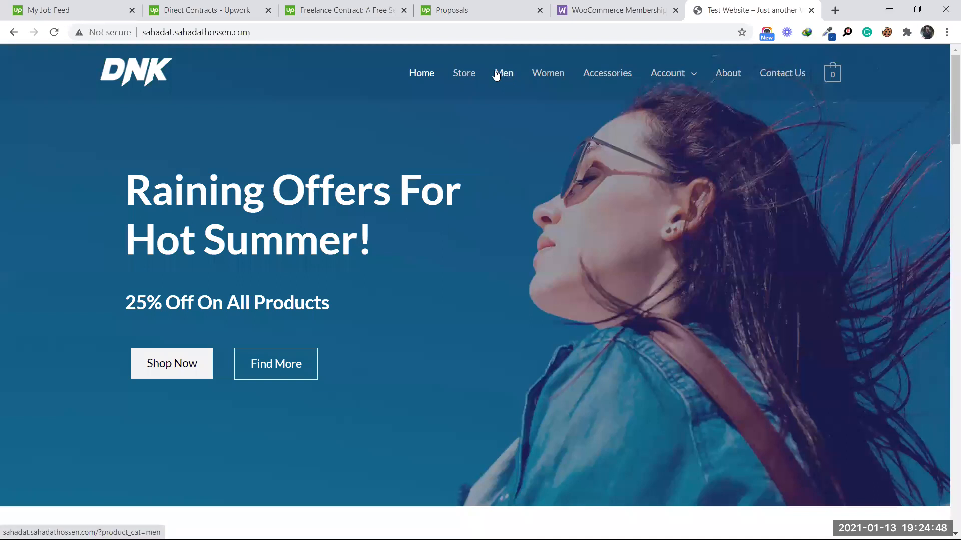
# Step: From Accessories best sellers, open the Monthly product page (£16.50 for 1 month) and review its member discount notice
pyautogui.click(593, 76)
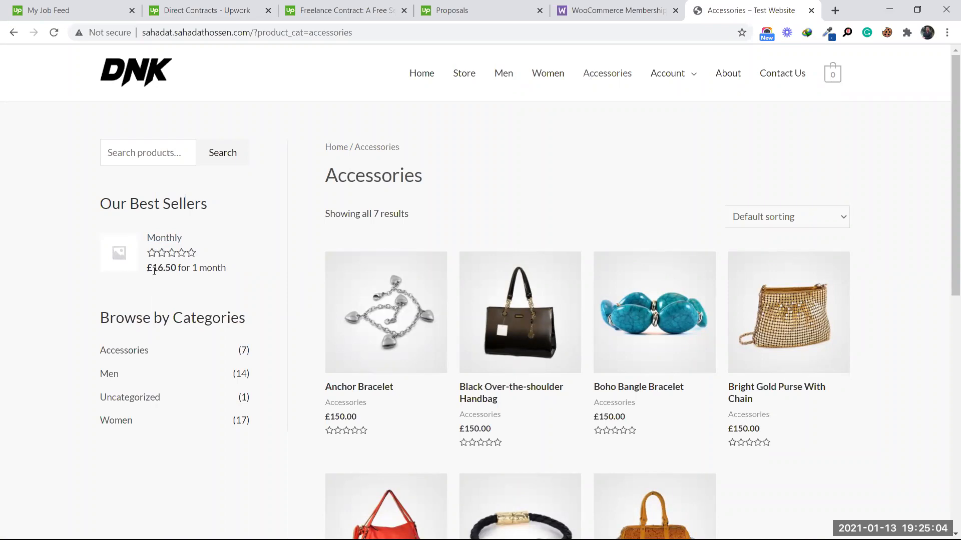
pyautogui.click(161, 246)
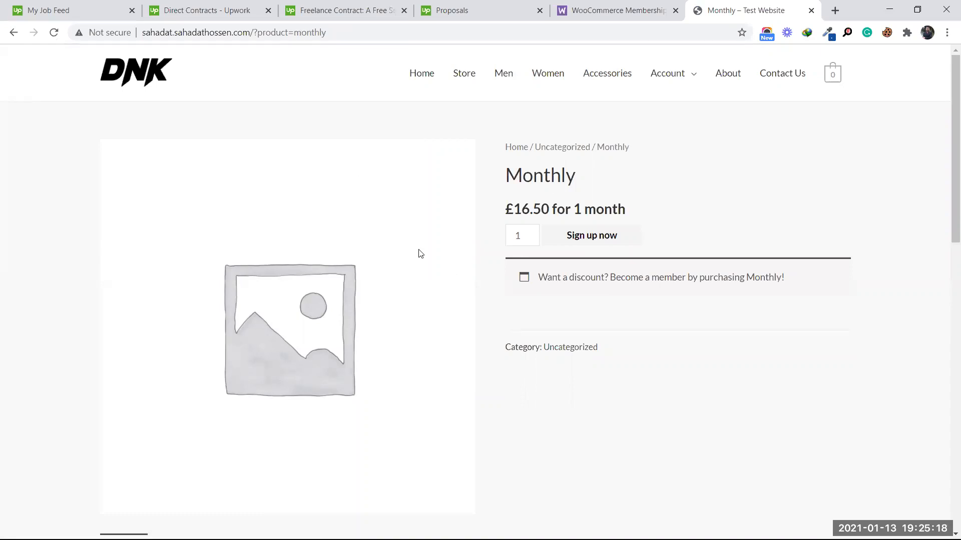
pyautogui.moveTo(563, 278); pyautogui.dragTo(791, 278)
pyautogui.click(793, 279)
pyautogui.moveTo(322, 277); pyautogui.dragTo(435, 401)
pyautogui.scroll(-4, 947, 305)
pyautogui.moveTo(947, 304); pyautogui.dragTo(945, 498)
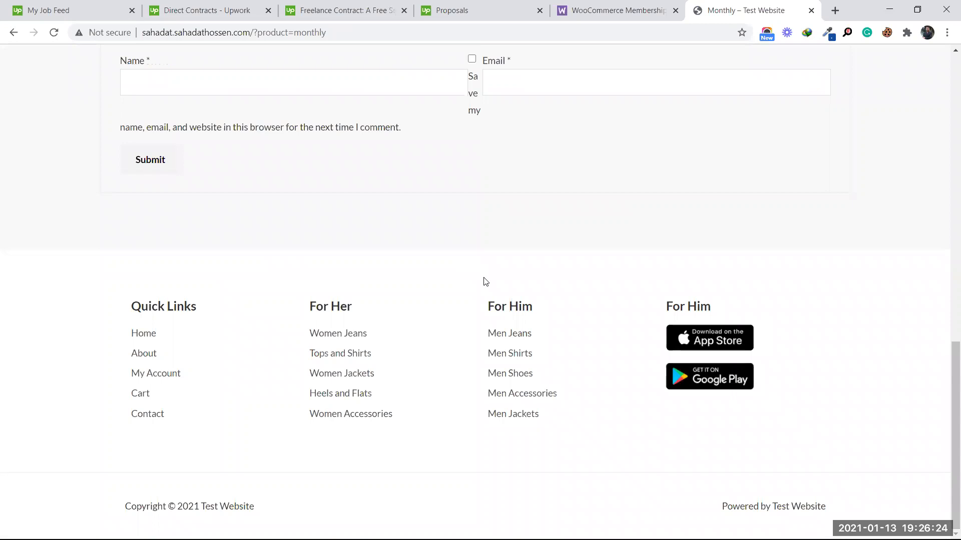
pyautogui.scroll(15, 483, 281)
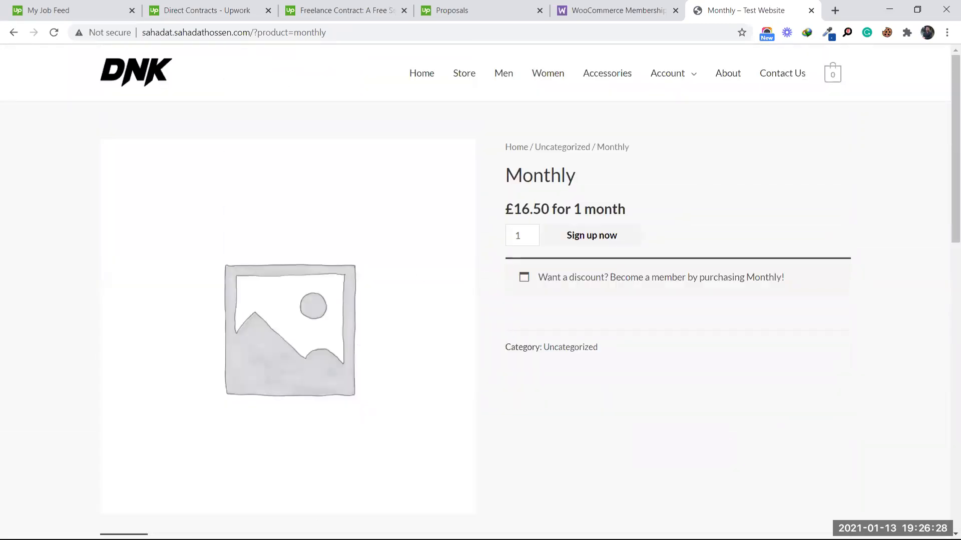
pyautogui.click(889, 11)
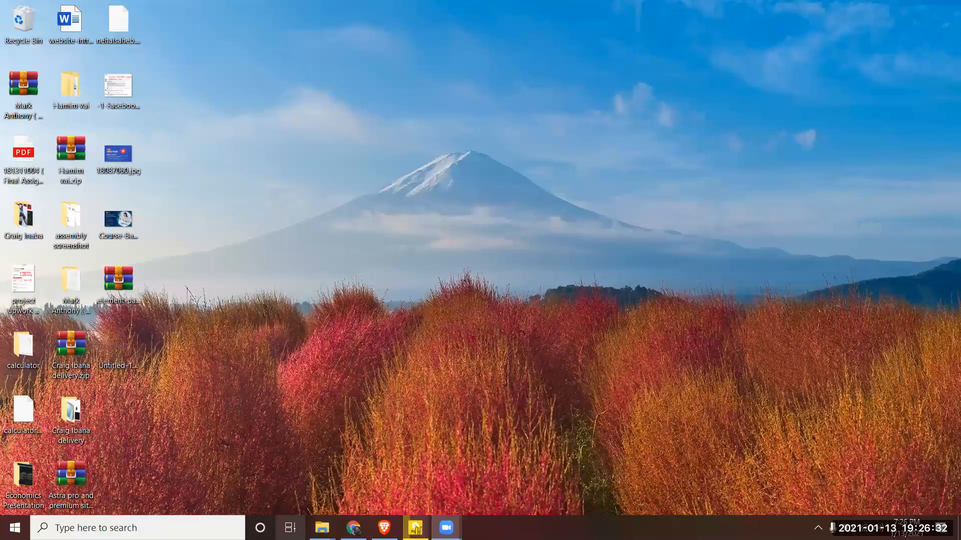
# Step: Review the Monthly product's settings (16.5 every month, 1-month expiry) and open its permalink in a new tab
pyautogui.click(353, 528)
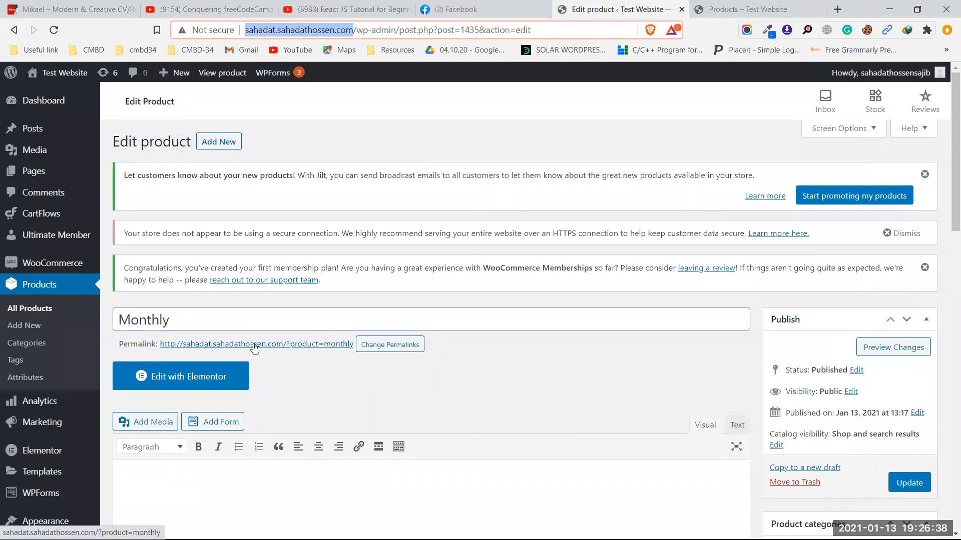
pyautogui.moveTo(180, 319); pyautogui.dragTo(121, 320)
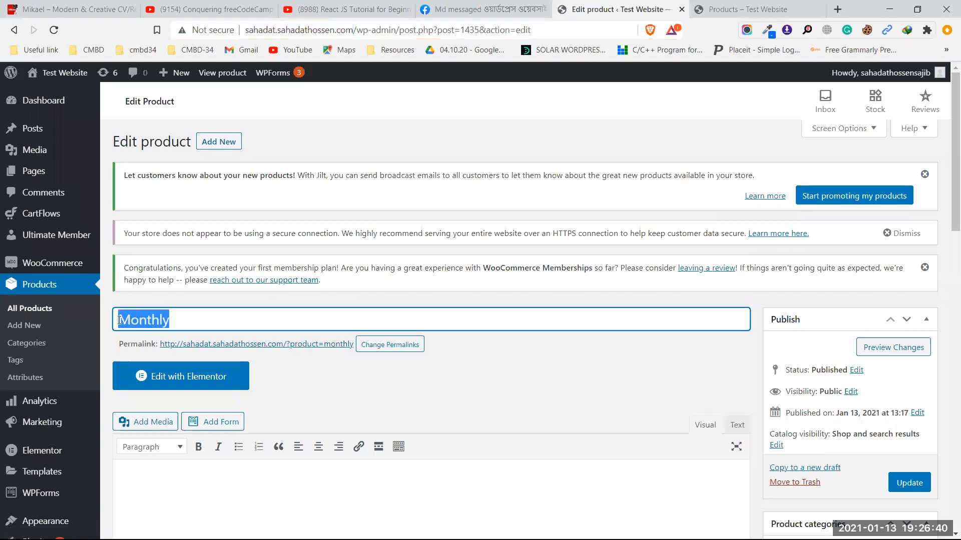
pyautogui.scroll(-10, 245, 337)
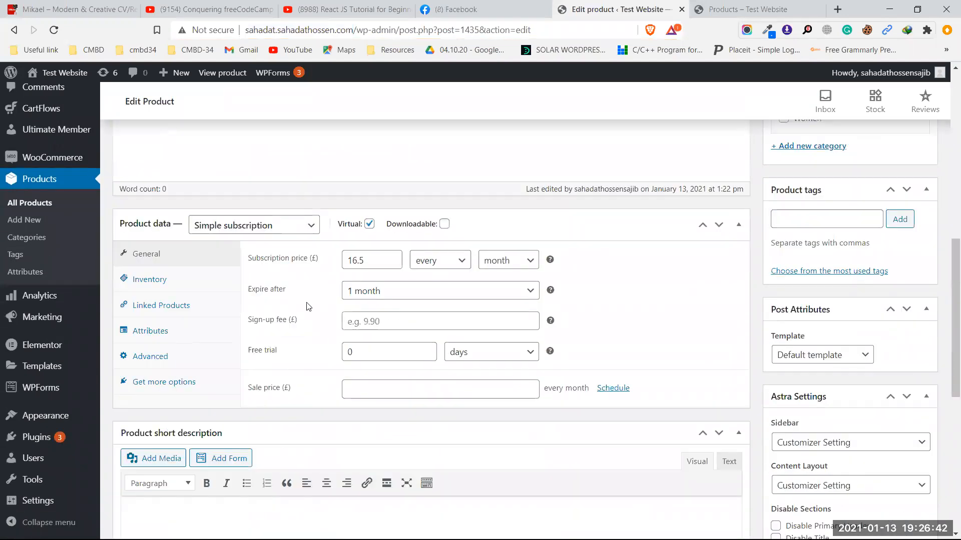
pyautogui.scroll(10, 320, 306)
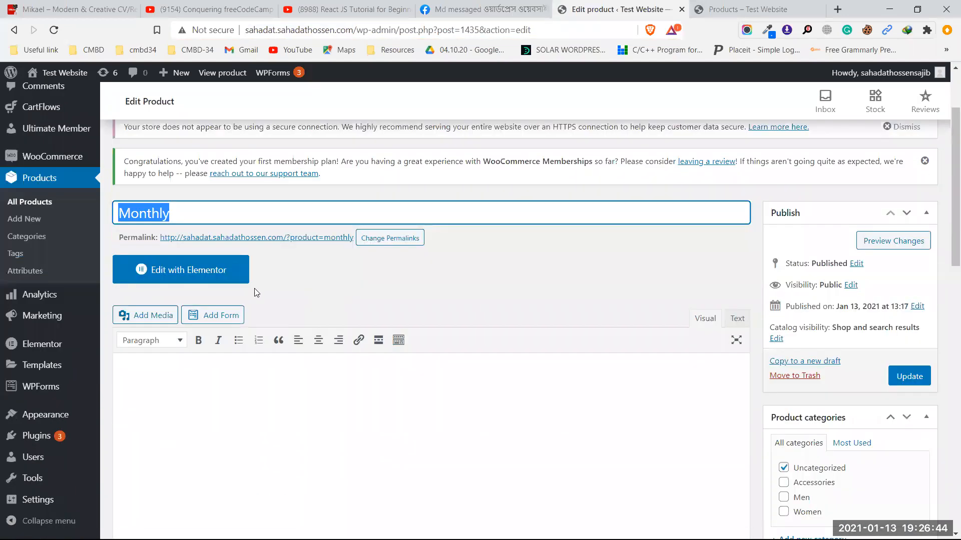
pyautogui.scroll(-10, 256, 292)
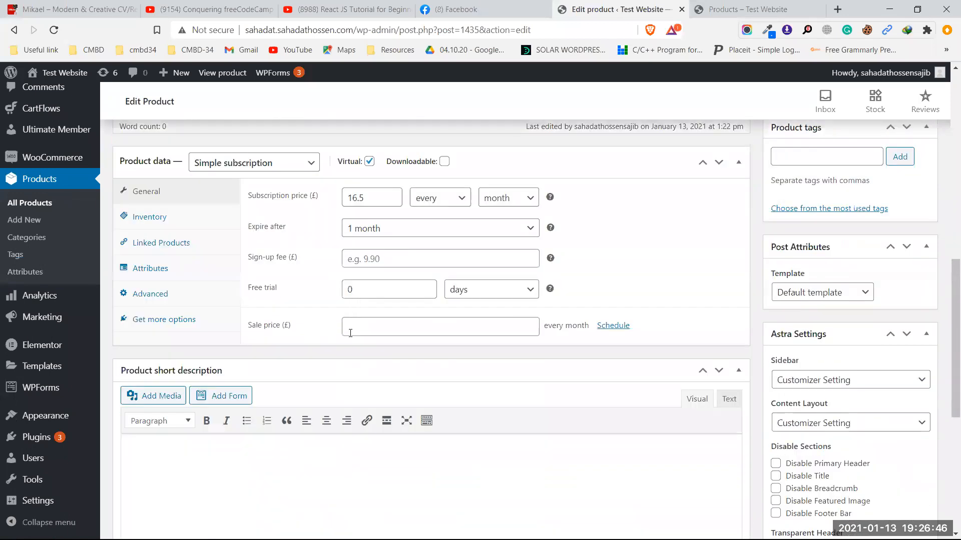
pyautogui.scroll(1, 358, 339)
pyautogui.scroll(-5, 536, 350)
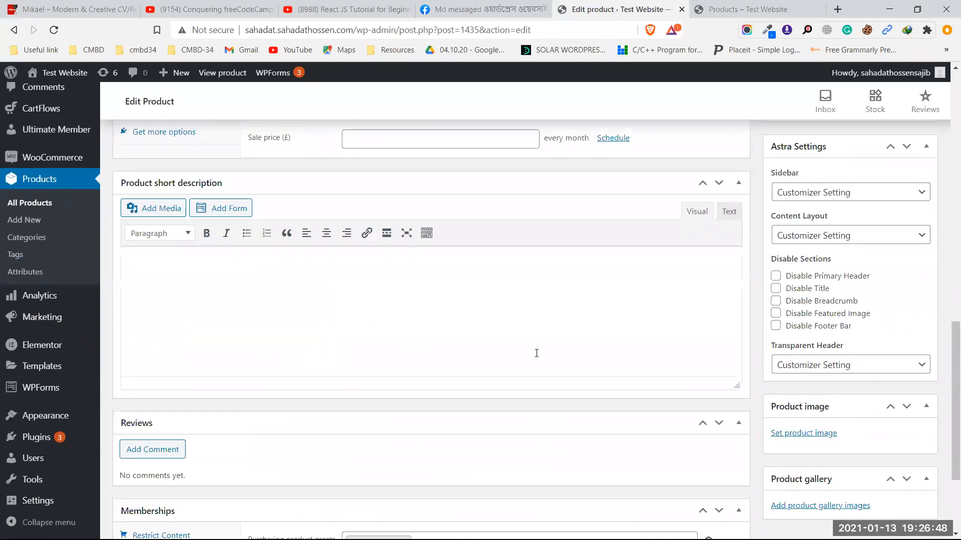
pyautogui.scroll(10, 456, 388)
pyautogui.scroll(1, 456, 388)
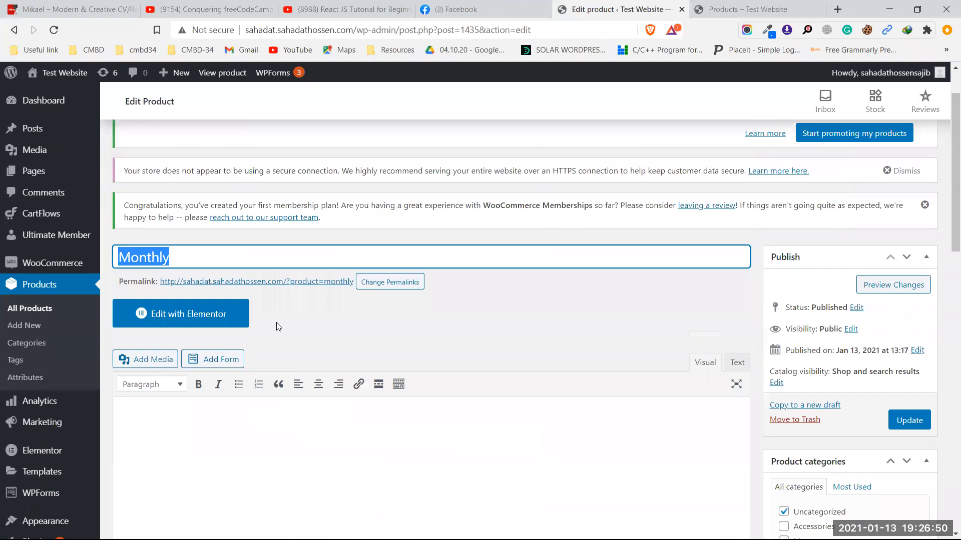
pyautogui.middleClick(214, 281)
# Step: View the live Monthly product page, priced £16.50 for 1 month, as the administrator
pyautogui.click(645, 9)
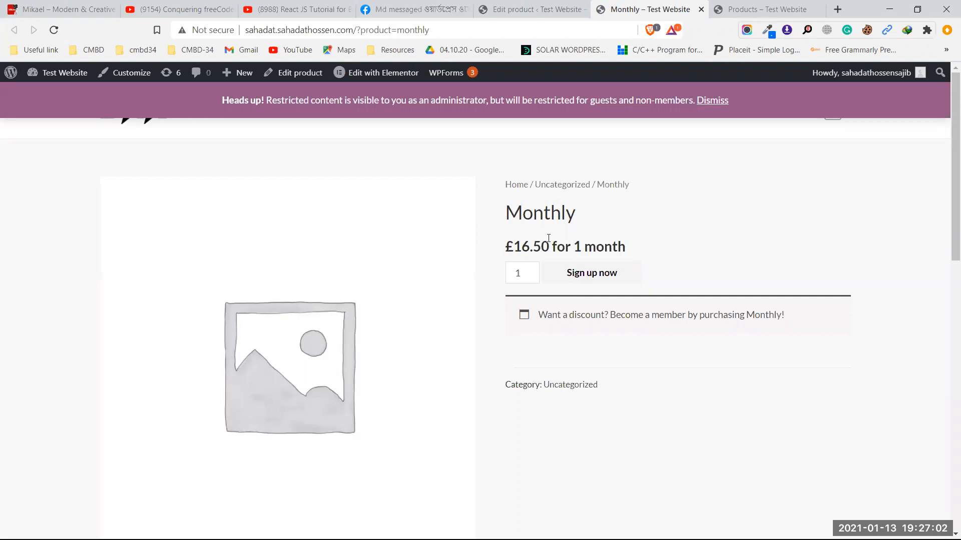
pyautogui.click(505, 31)
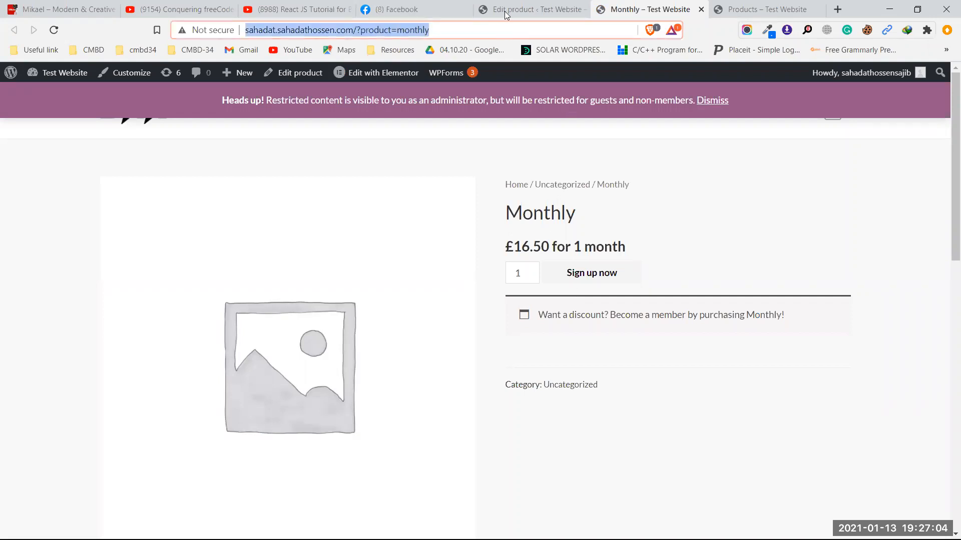
pyautogui.scroll(-10, 494, 390)
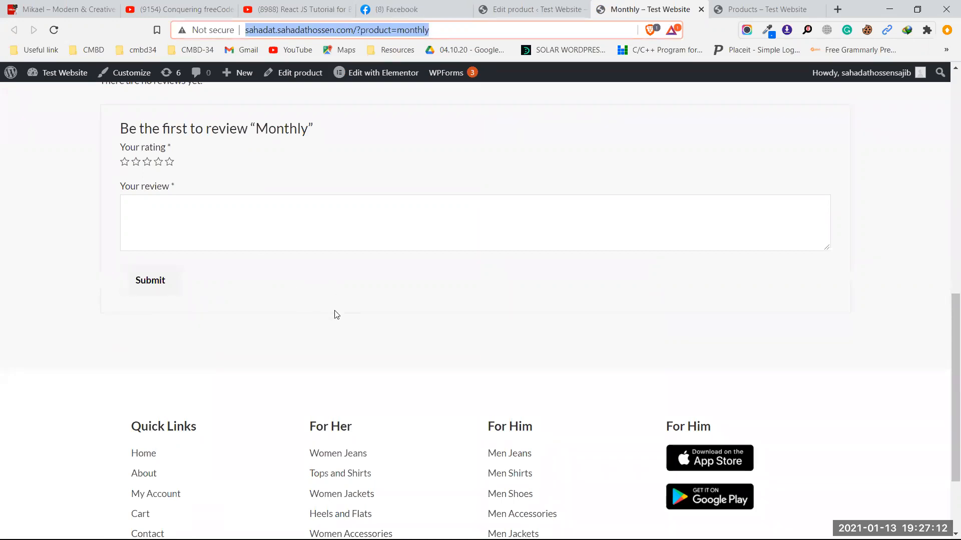
pyautogui.scroll(15, 333, 315)
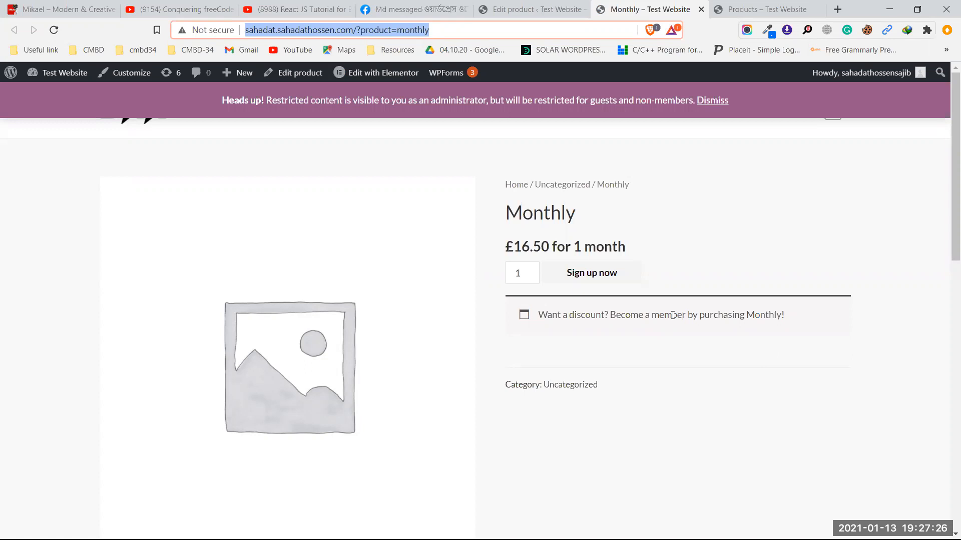
pyautogui.click(889, 9)
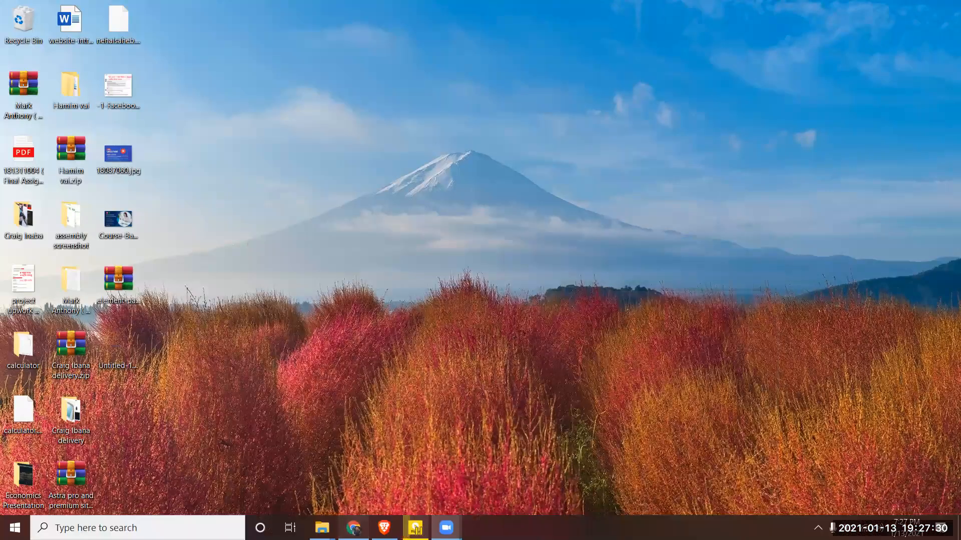
# Step: As the logged-out shopper, sign up for Monthly and view the cart totalling £16.50
pyautogui.click(361, 529)
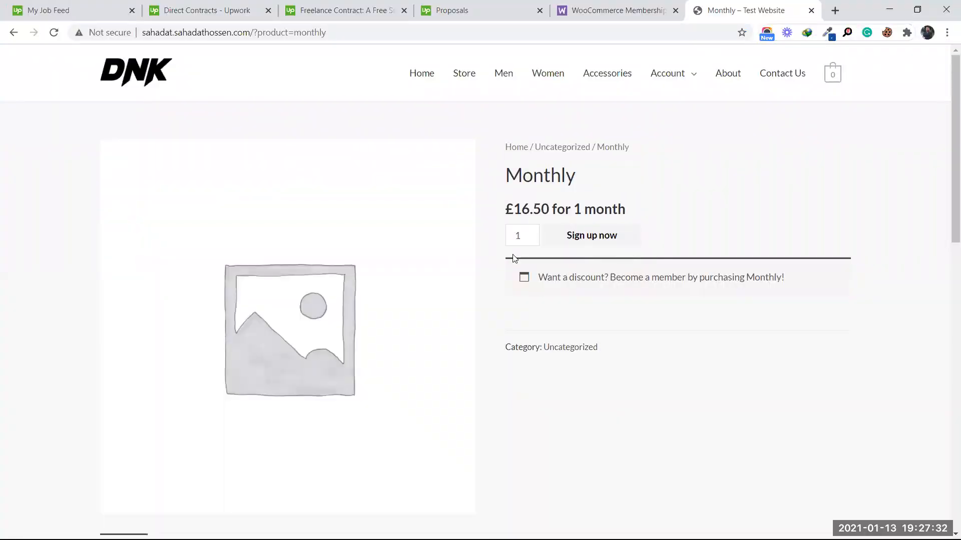
pyautogui.click(580, 242)
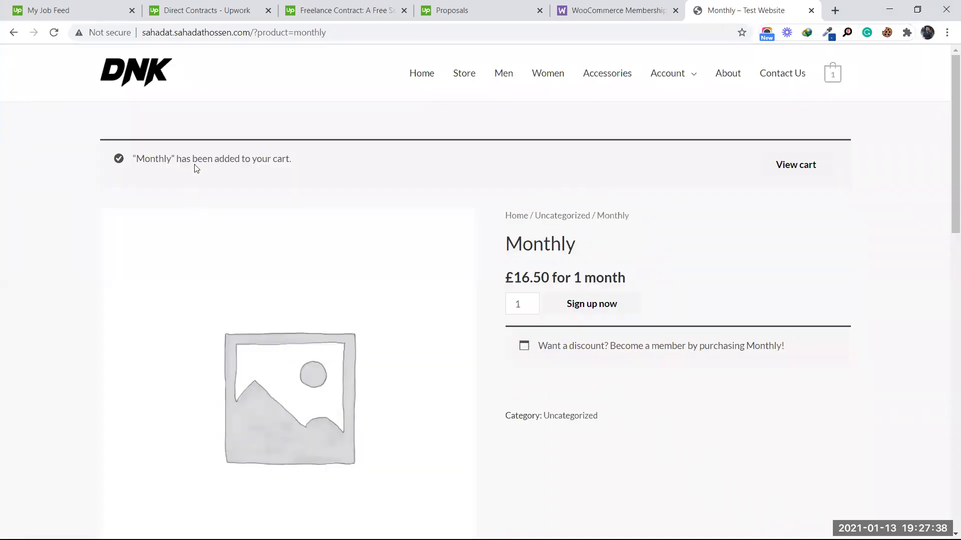
pyautogui.click(789, 167)
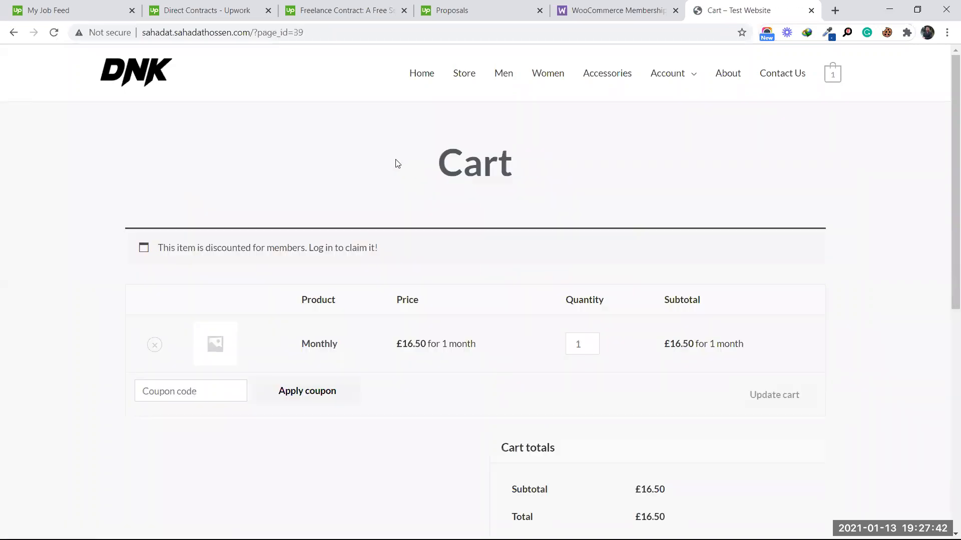
pyautogui.scroll(-5, 673, 395)
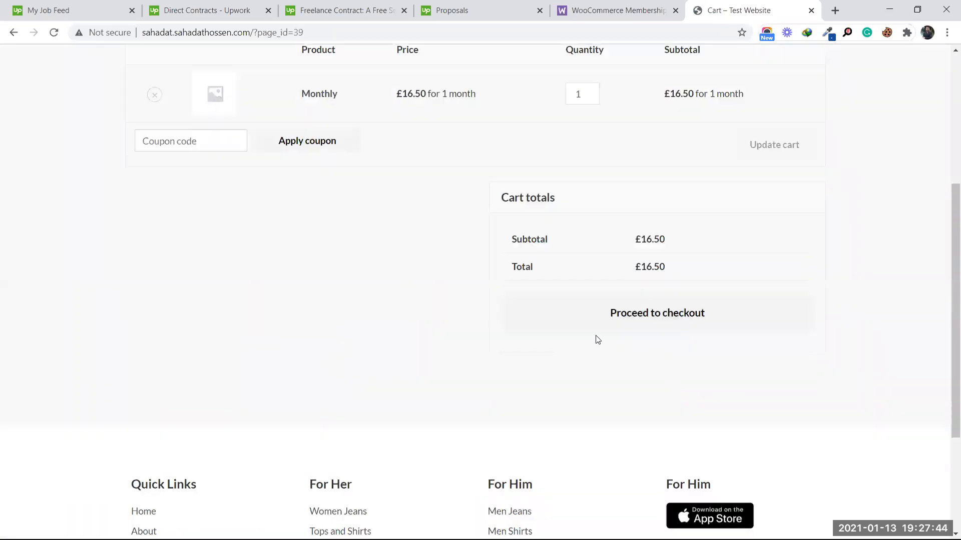
# Step: Switch from the storefront window back to the admin browser window
pyautogui.click(896, 10)
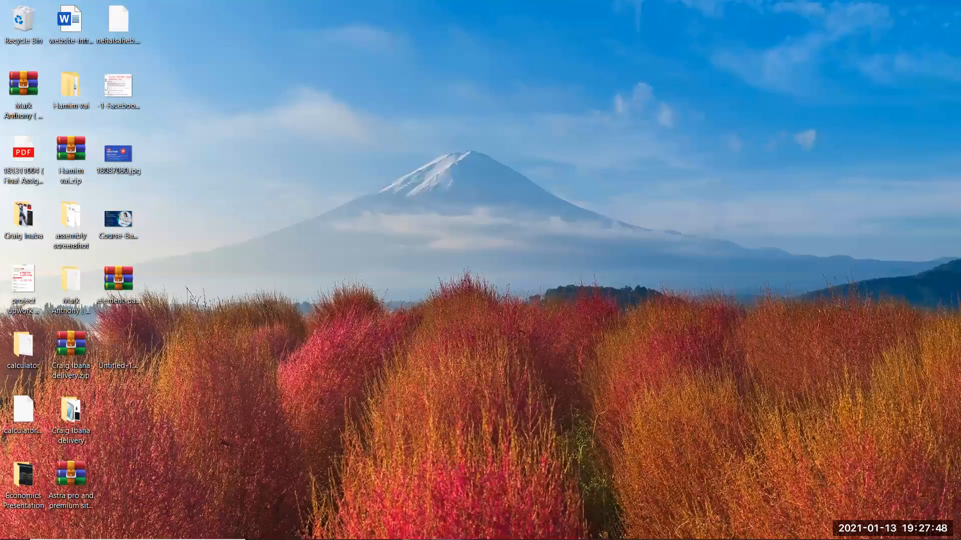
pyautogui.moveTo(270, 538)
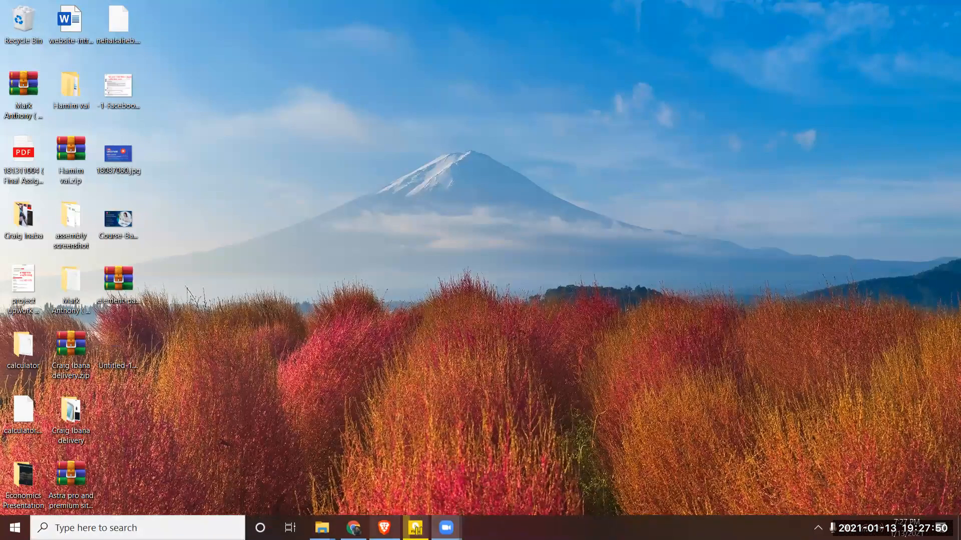
pyautogui.click(354, 528)
# Step: Return to the Monthly product editor and choose WooCommerce Settings from the sidebar flyout
pyautogui.click(556, 5)
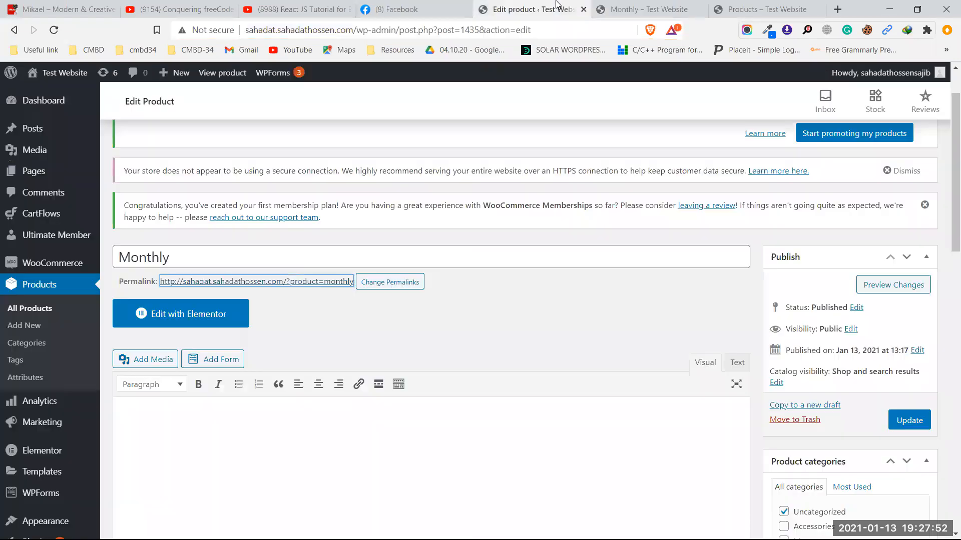
pyautogui.scroll(-1, 94, 289)
pyautogui.moveTo(64, 199)
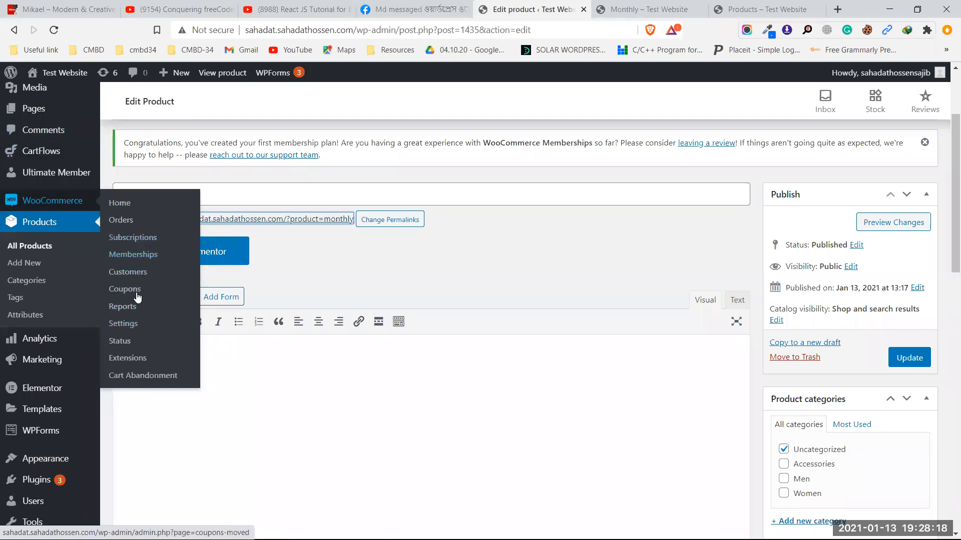
pyautogui.click(128, 324)
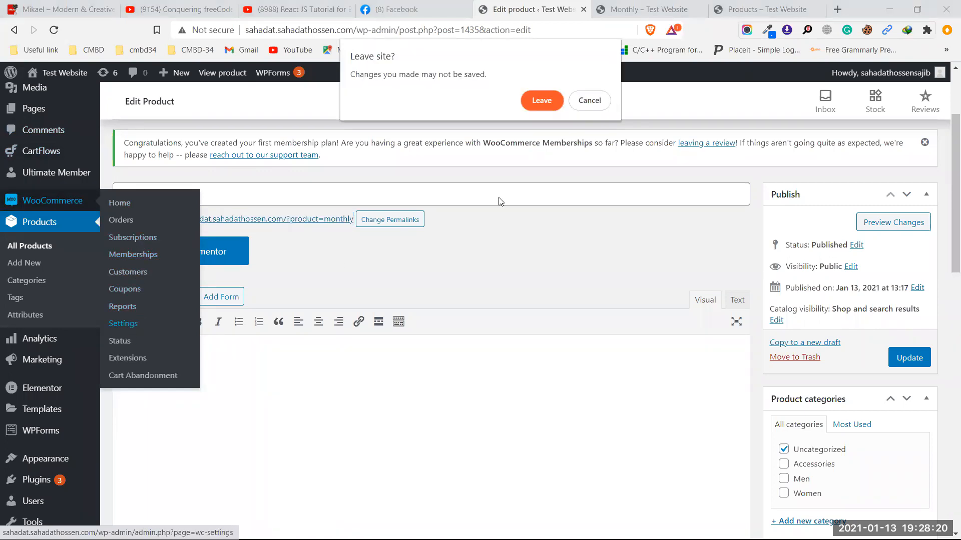
# Step: Leave the product page, enable Cash on delivery under Payments, and save its settings
pyautogui.click(540, 102)
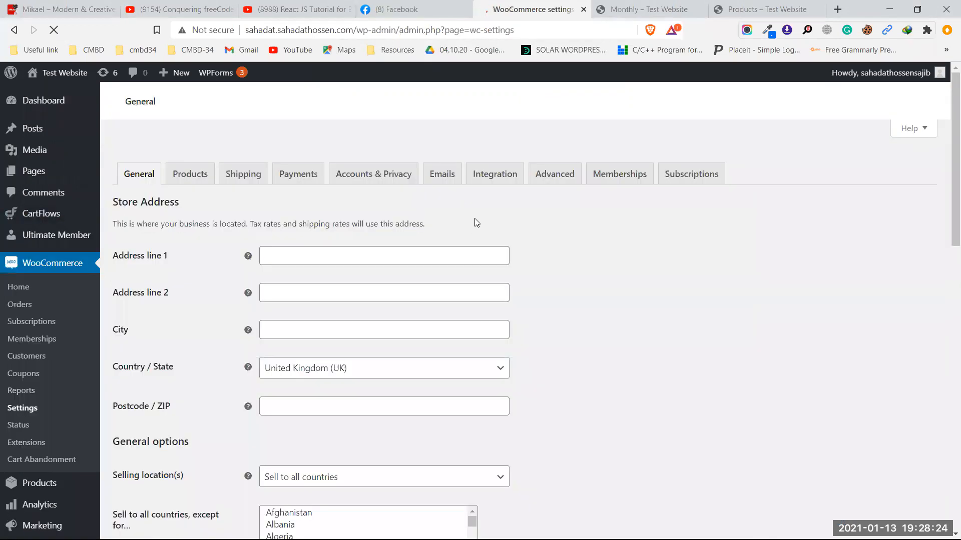
pyautogui.click(296, 161)
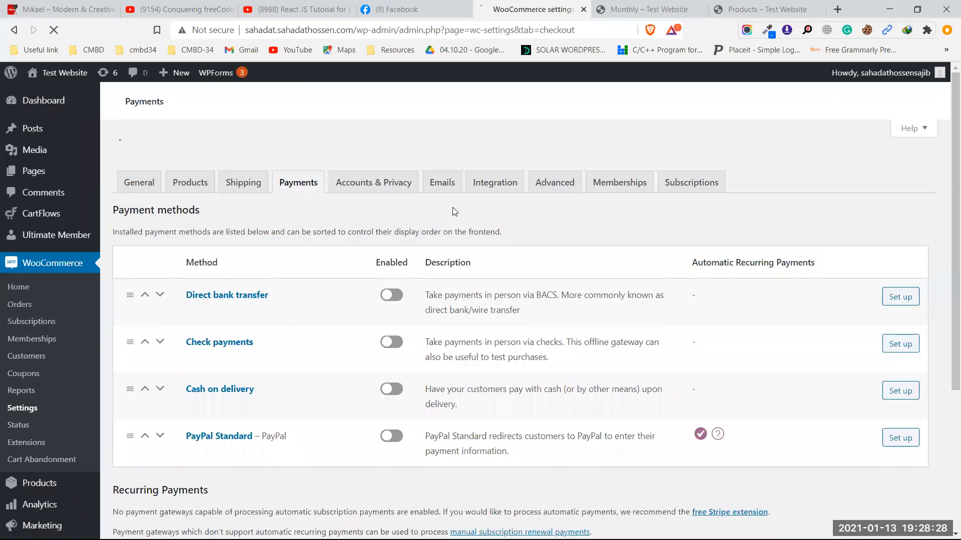
pyautogui.scroll(-3, 493, 389)
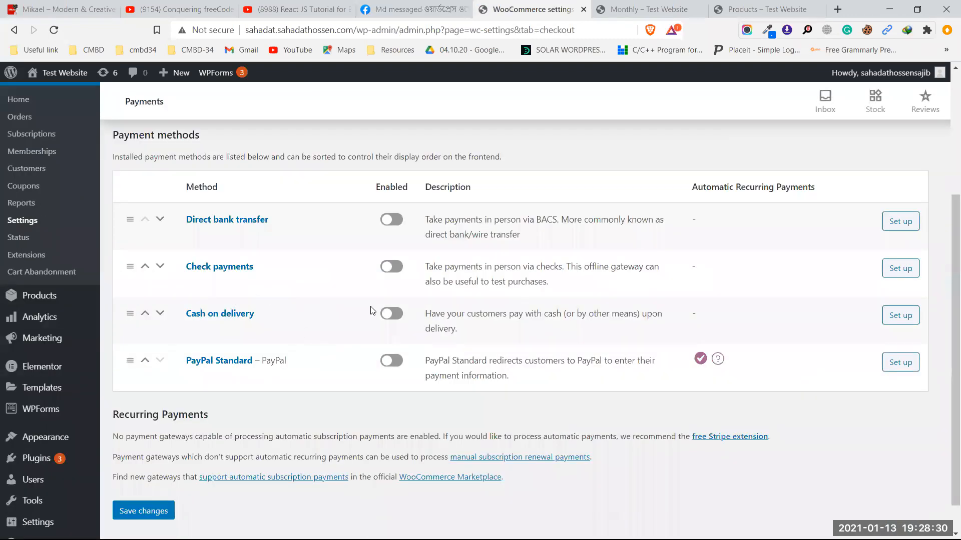
pyautogui.click(391, 314)
pyautogui.click(900, 316)
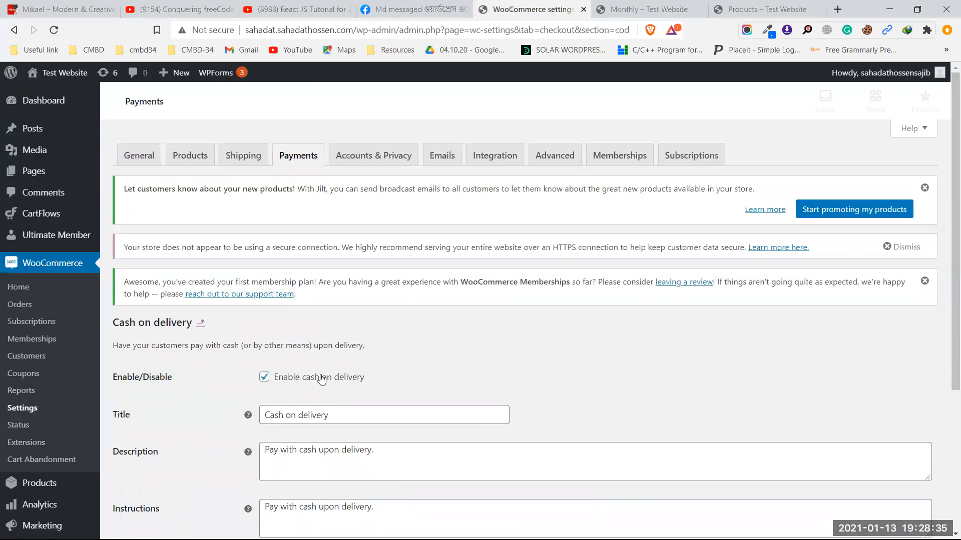
pyautogui.scroll(-2, 330, 366)
pyautogui.scroll(-2, 343, 351)
pyautogui.click(162, 446)
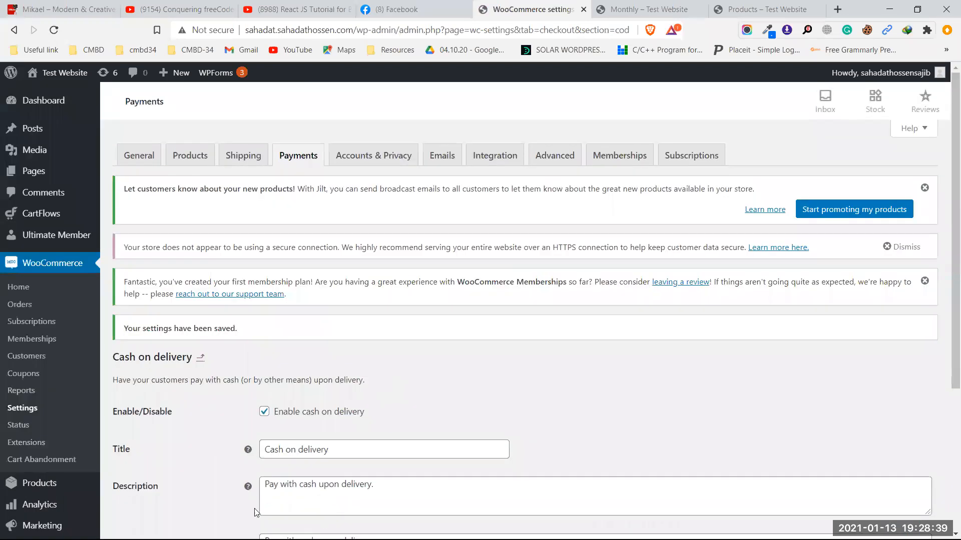
pyautogui.click(889, 9)
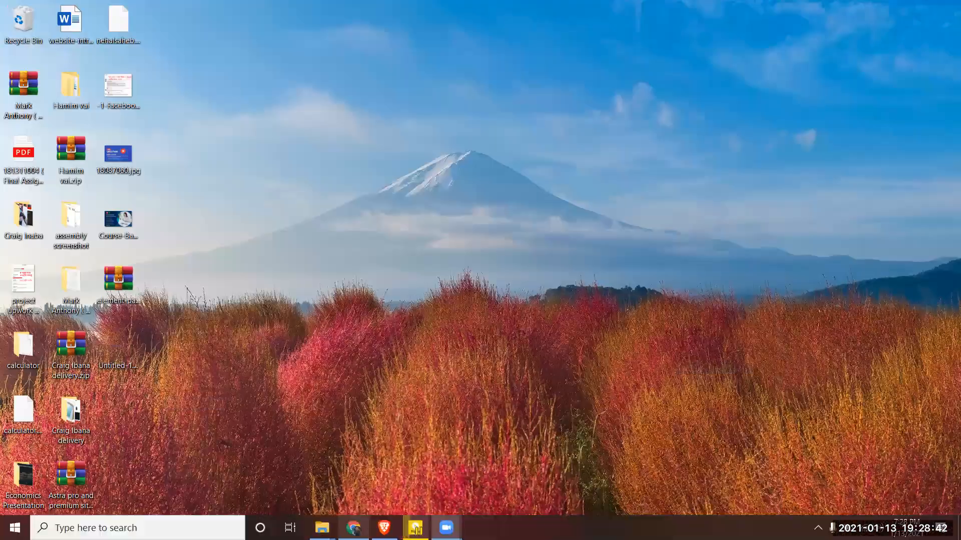
# Step: Reload the cart holding the Monthly subscription and proceed to checkout
pyautogui.click(354, 527)
pyautogui.scroll(5, 711, 267)
pyautogui.scroll(-1, 710, 266)
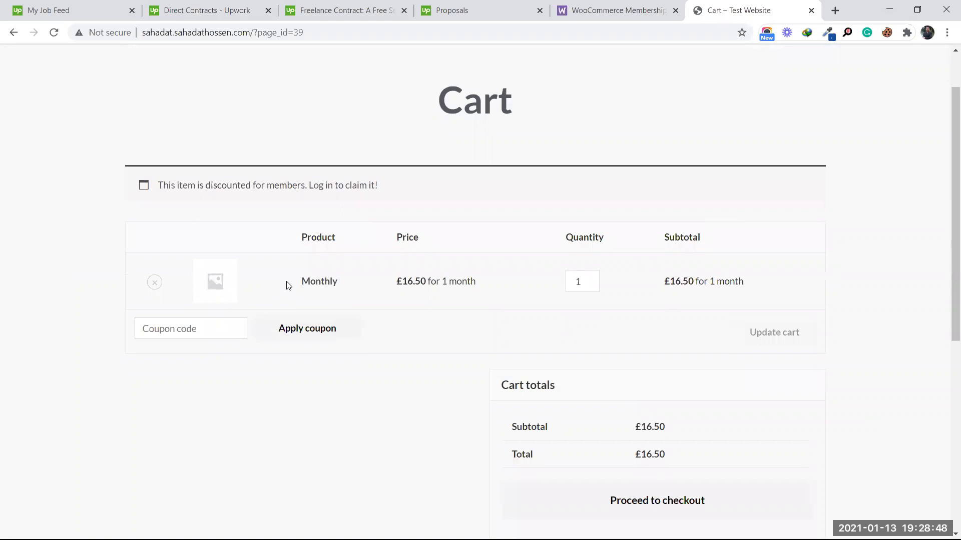
pyautogui.scroll(-5, 534, 305)
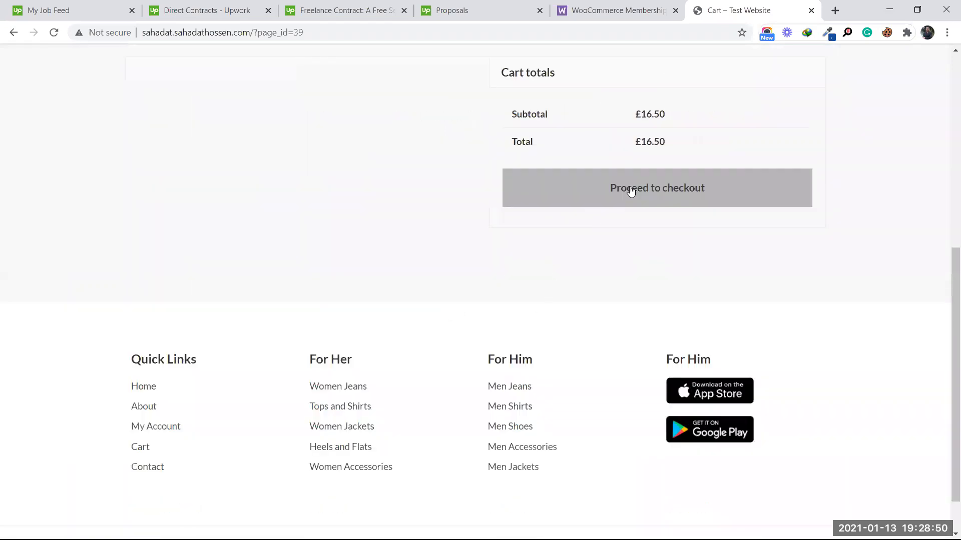
pyautogui.click(53, 32)
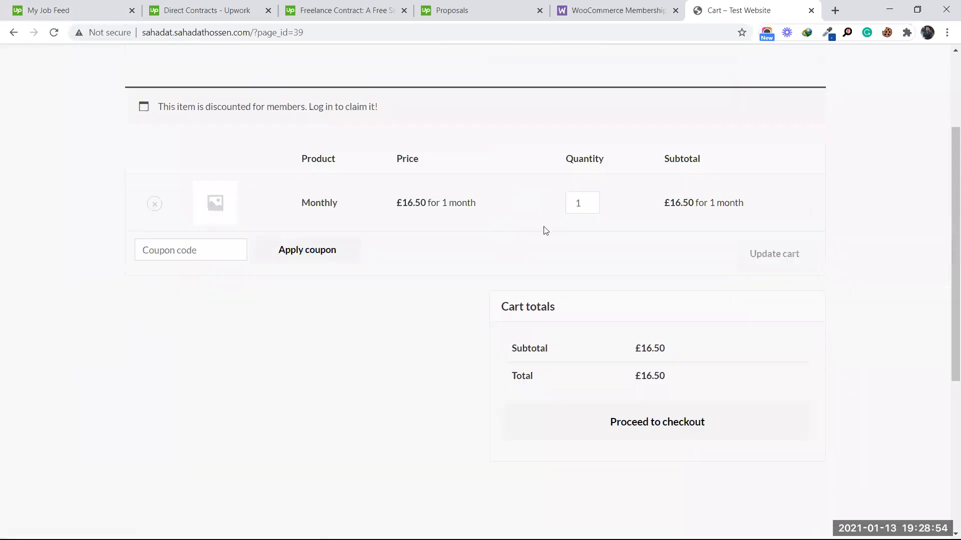
pyautogui.scroll(-4, 489, 282)
pyautogui.click(607, 186)
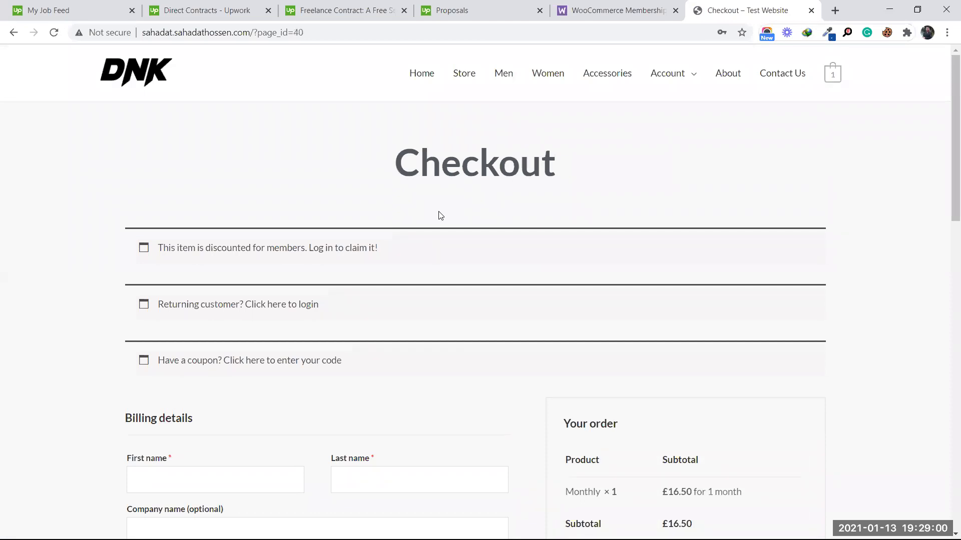
# Step: Fill the billing first and last name from saved suggestions
pyautogui.scroll(-8, 441, 215)
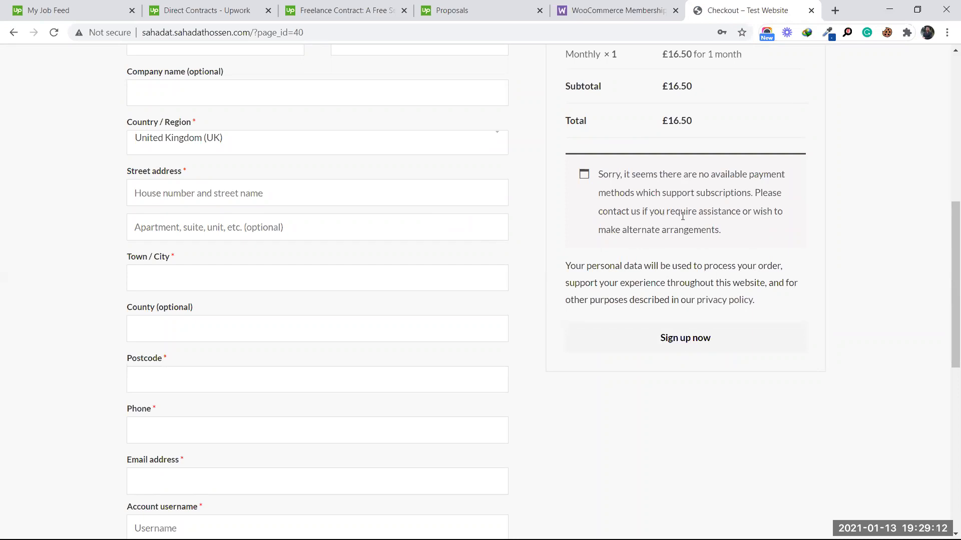
pyautogui.scroll(4, 223, 180)
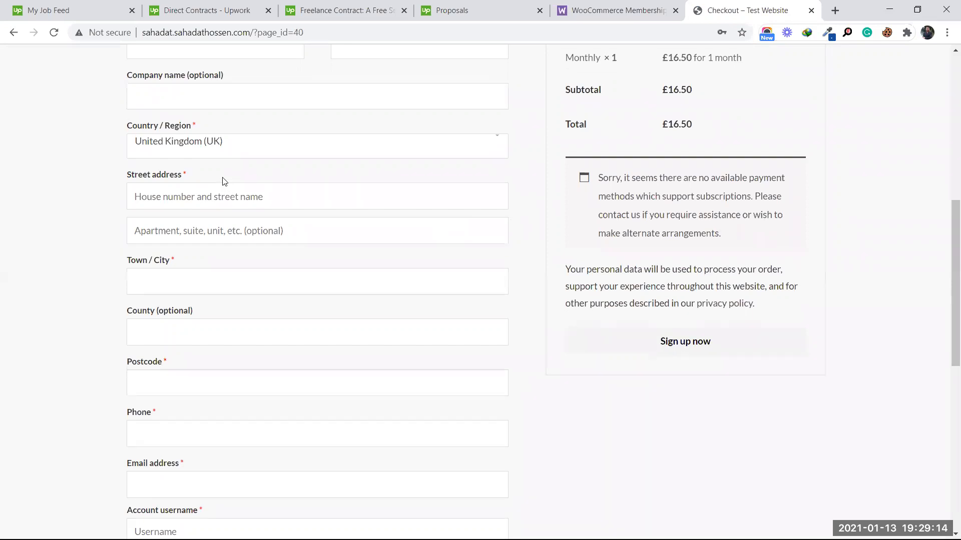
pyautogui.scroll(3, 223, 180)
pyautogui.scroll(-1, 223, 180)
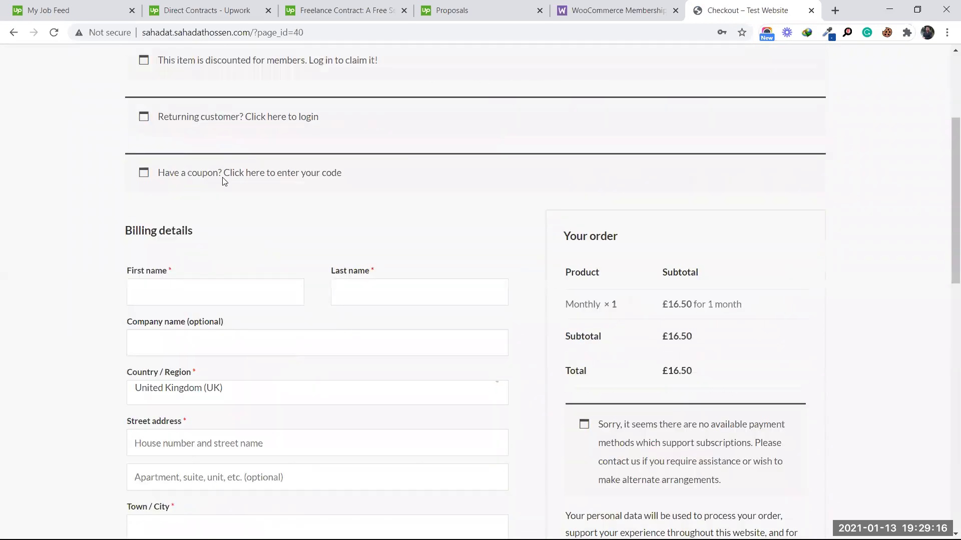
pyautogui.click(223, 290)
pyautogui.click(207, 327)
pyautogui.click(366, 303)
pyautogui.click(350, 325)
# Step: Set the billing country to Bangladesh and autofill the street address and town
pyautogui.scroll(-3, 322, 285)
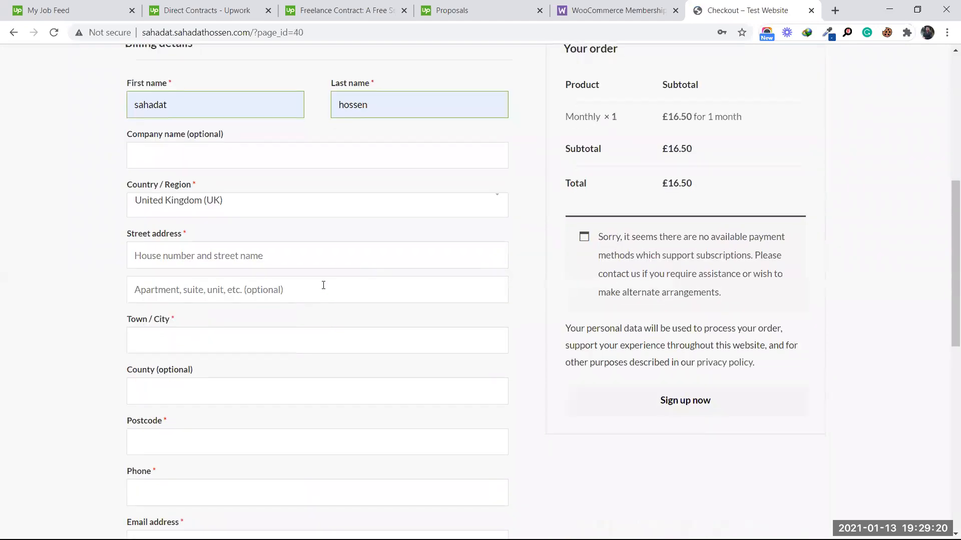
pyautogui.click(226, 202)
pyautogui.write('ban')
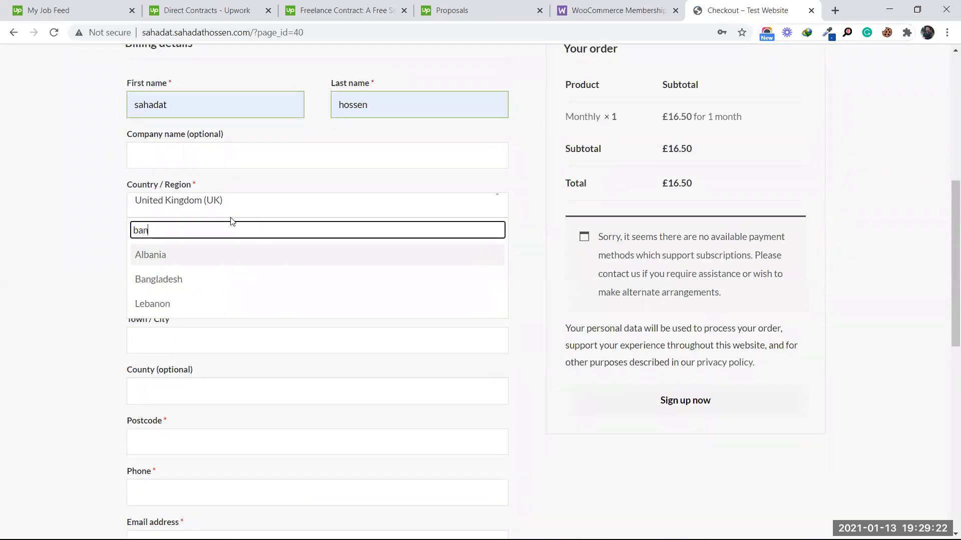
pyautogui.click(208, 279)
pyautogui.scroll(-3, 303, 240)
pyautogui.scroll(2, 296, 240)
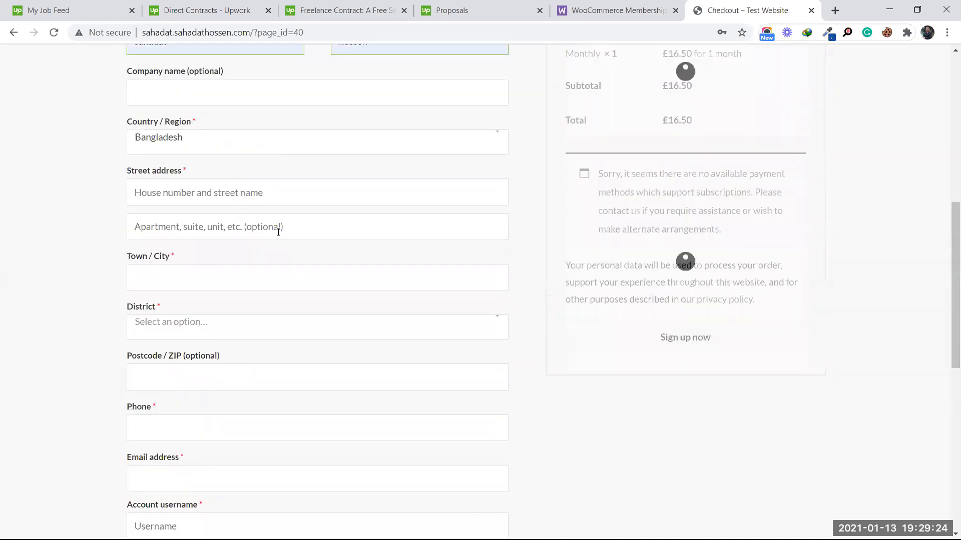
pyautogui.click(236, 196)
pyautogui.click(216, 216)
pyautogui.click(187, 270)
pyautogui.click(185, 306)
# Step: Pick the district matching 'raj', autofill phone, e-mail and username, and submit the sign-up
pyautogui.scroll(-1, 210, 331)
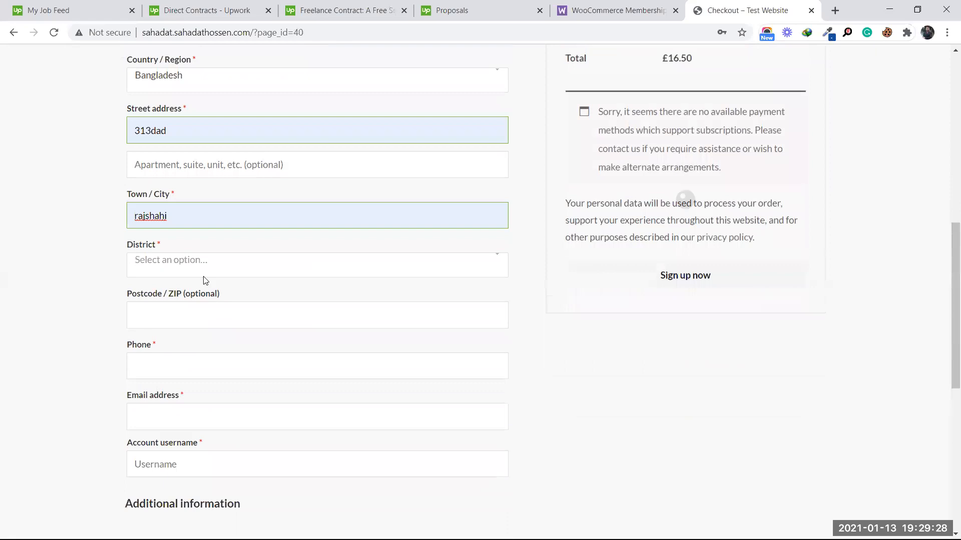
pyautogui.click(208, 262)
pyautogui.write('raj')
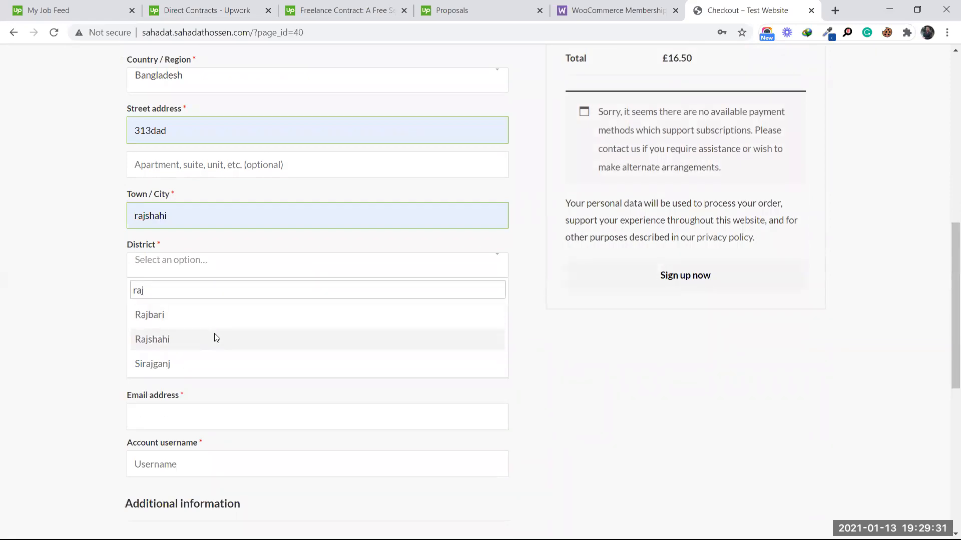
pyautogui.click(214, 339)
pyautogui.scroll(-4, 215, 321)
pyautogui.click(187, 181)
pyautogui.click(185, 206)
pyautogui.click(193, 232)
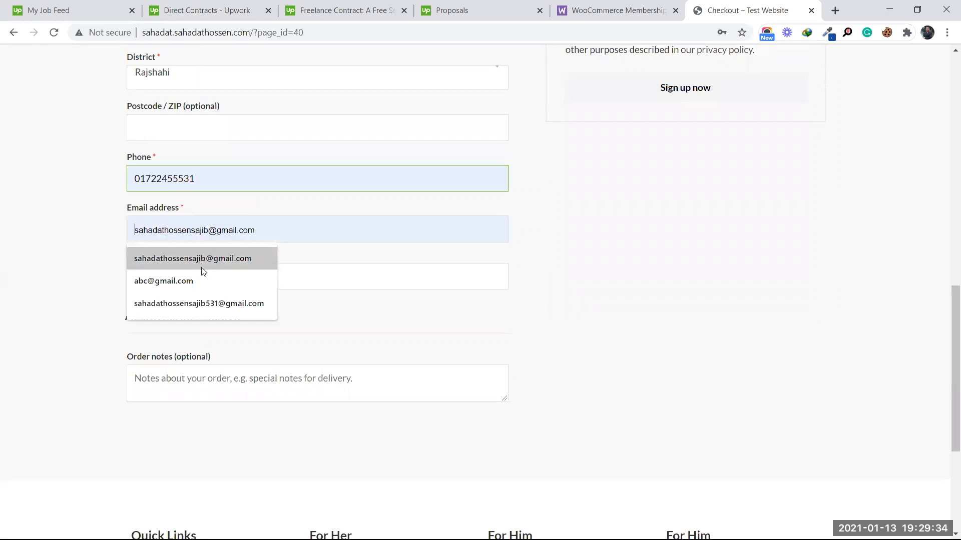
pyautogui.click(201, 267)
pyautogui.click(197, 284)
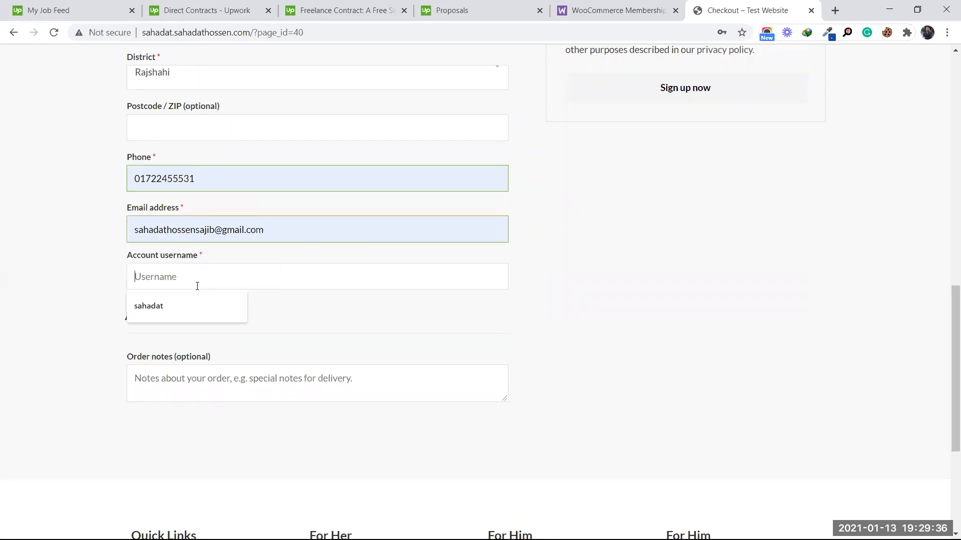
pyautogui.click(195, 303)
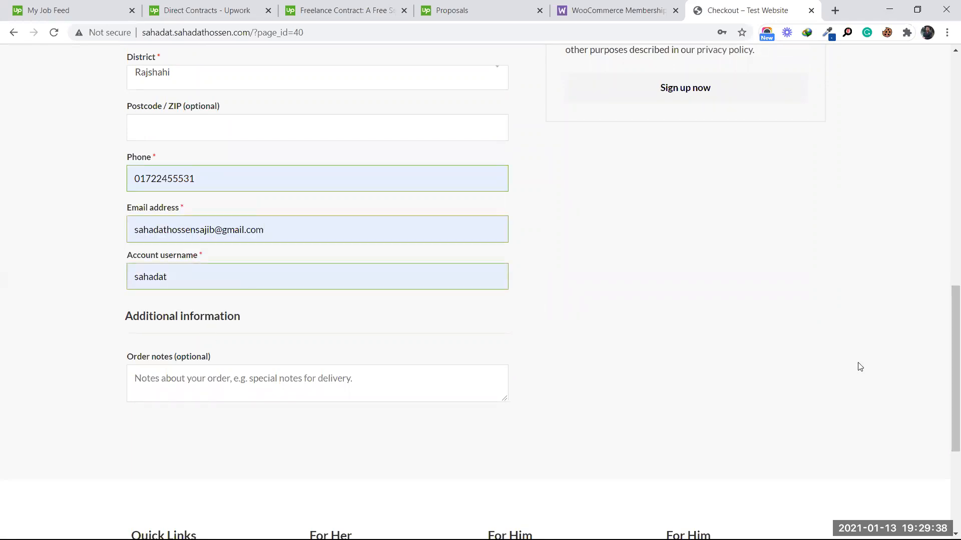
pyautogui.scroll(6, 858, 365)
pyautogui.click(699, 401)
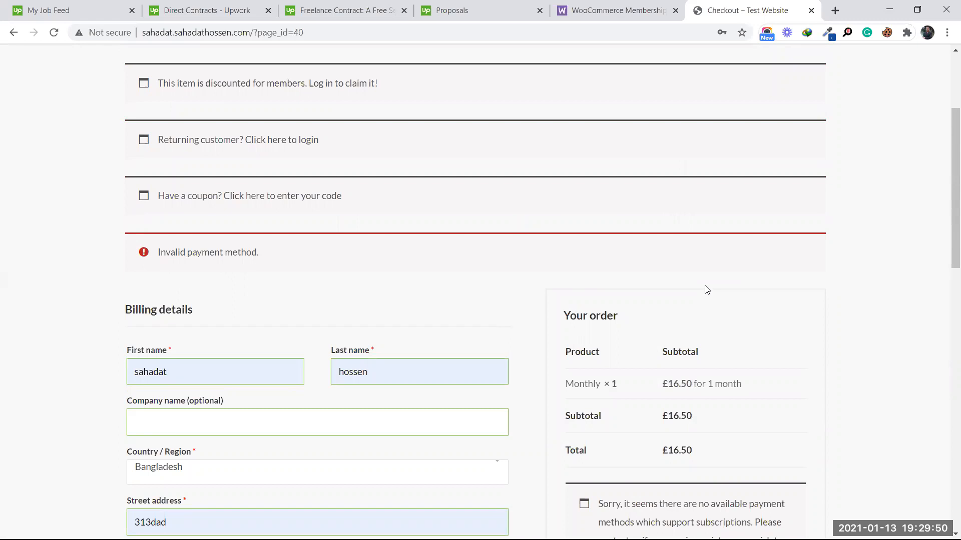
# Step: Check the £16.50 order total on the storefront checkout page
pyautogui.scroll(-3, 706, 290)
pyautogui.moveTo(666, 261); pyautogui.dragTo(705, 262)
pyautogui.click(769, 262)
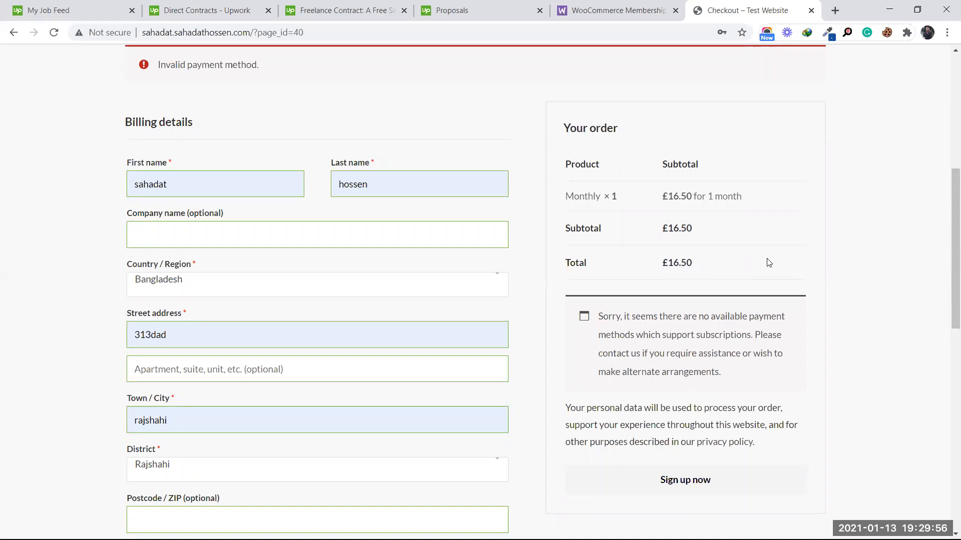
pyautogui.scroll(7, 597, 208)
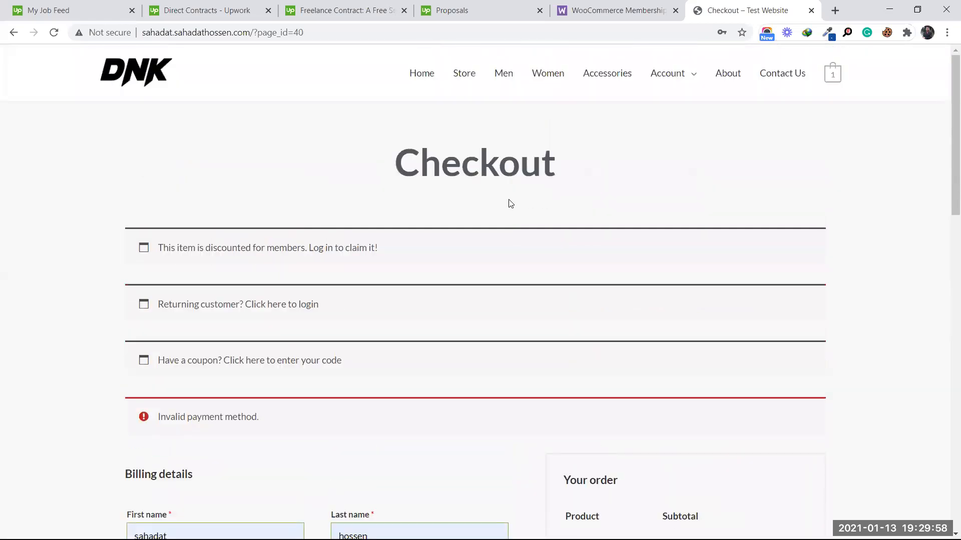
# Step: Return to the reloaded storefront home page, then switch back to the admin's Cash on delivery settings
pyautogui.click(133, 73)
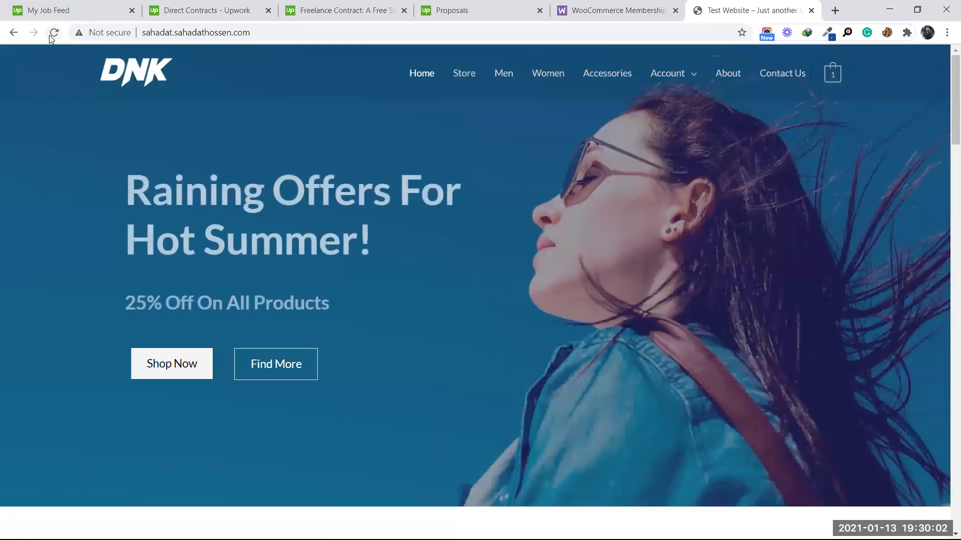
pyautogui.click(52, 34)
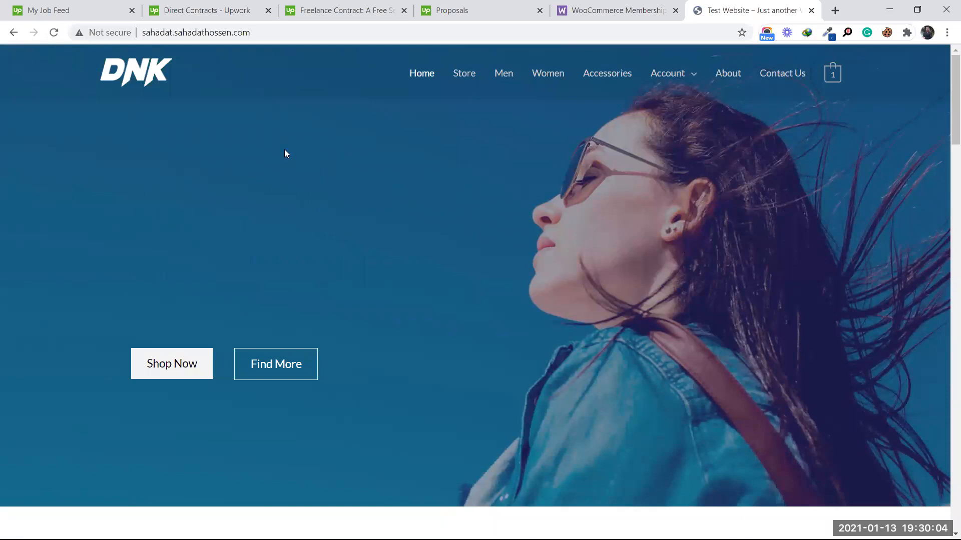
pyautogui.click(889, 9)
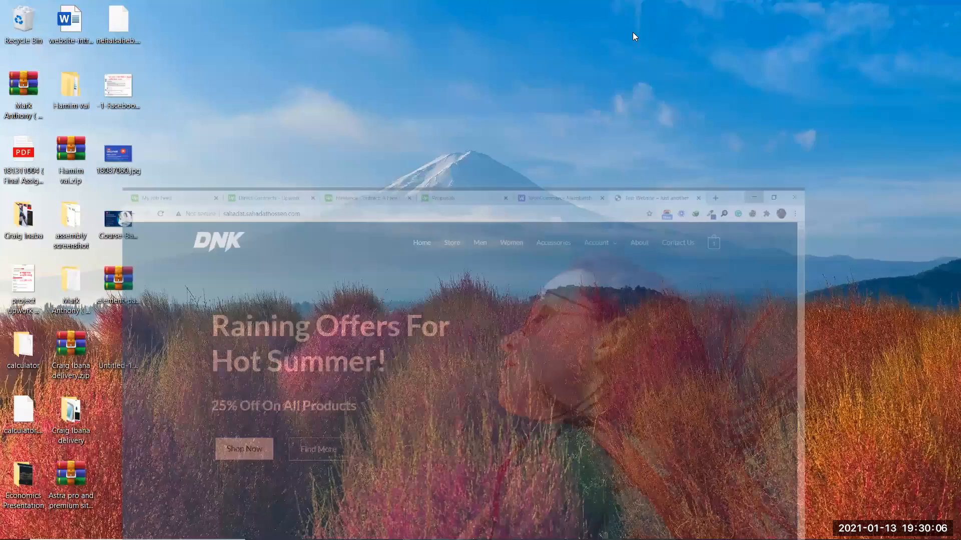
pyautogui.click(353, 528)
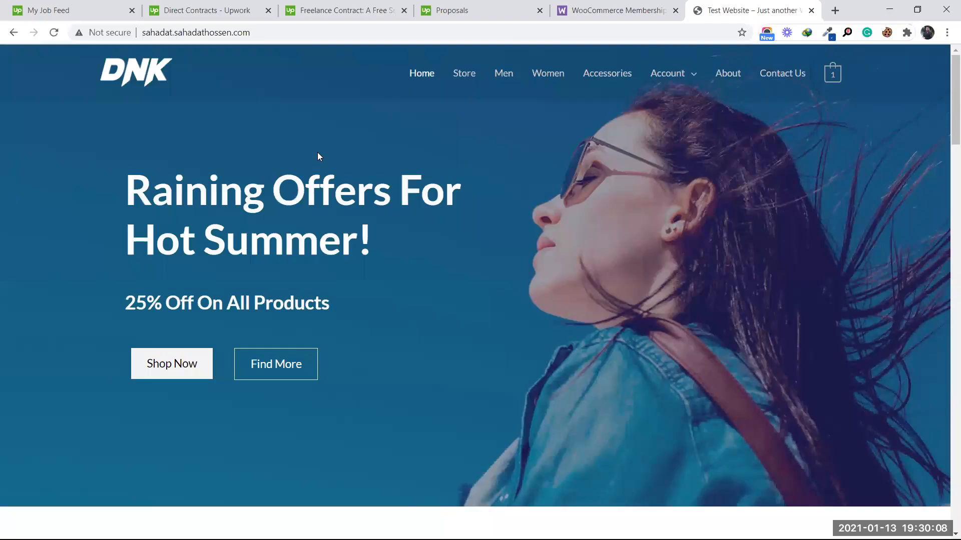
pyautogui.click(889, 9)
pyautogui.click(384, 528)
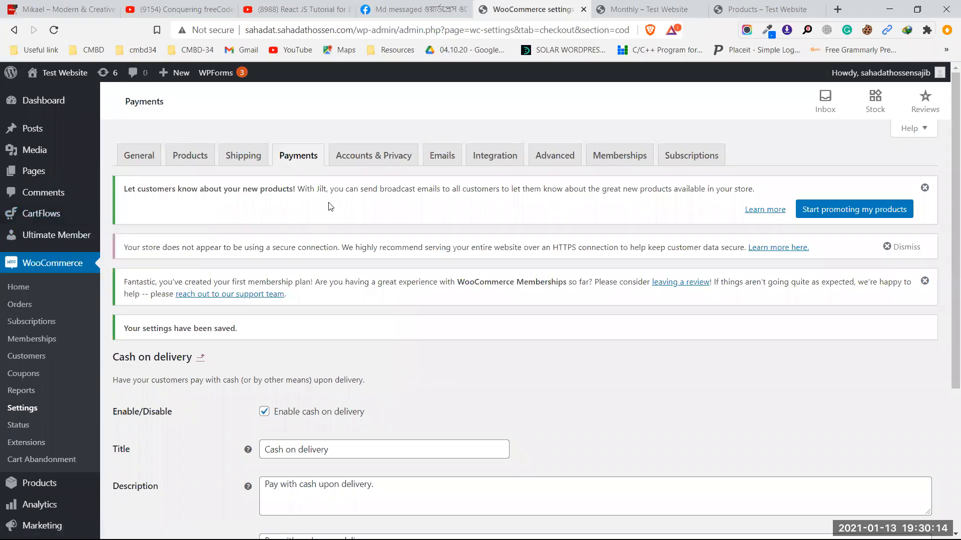
# Step: Go from the payment methods to the Coupons page and start a new coupon with its code
pyautogui.click(309, 164)
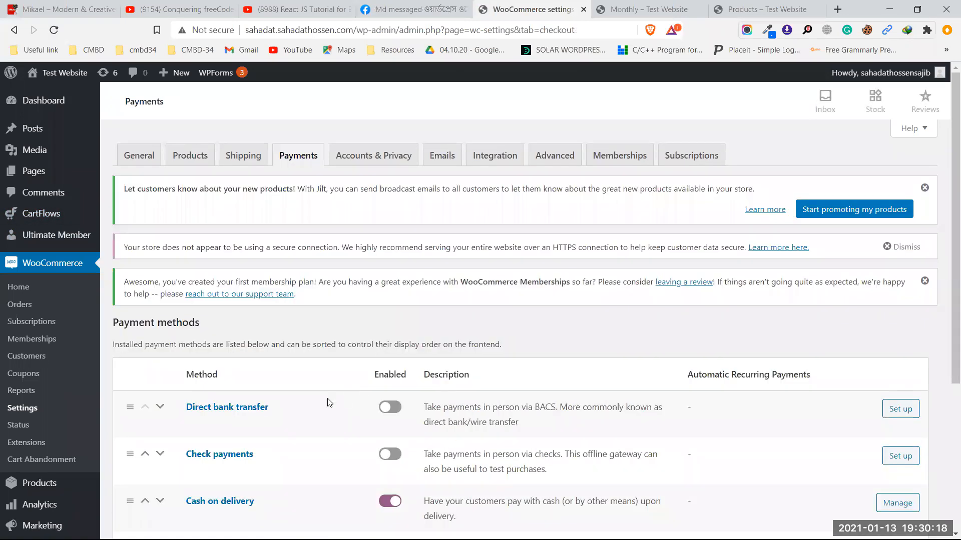
pyautogui.scroll(-2, 360, 390)
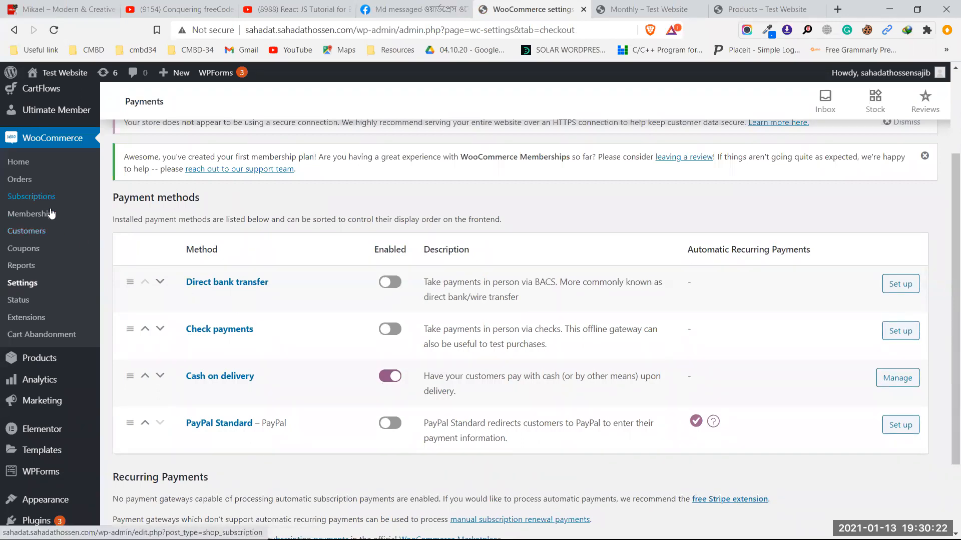
pyautogui.click(43, 250)
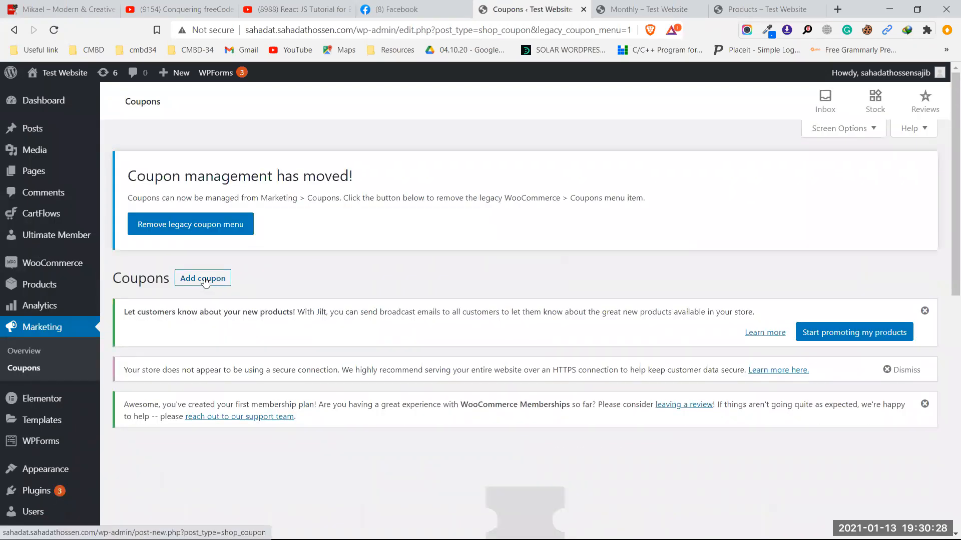
pyautogui.click(205, 282)
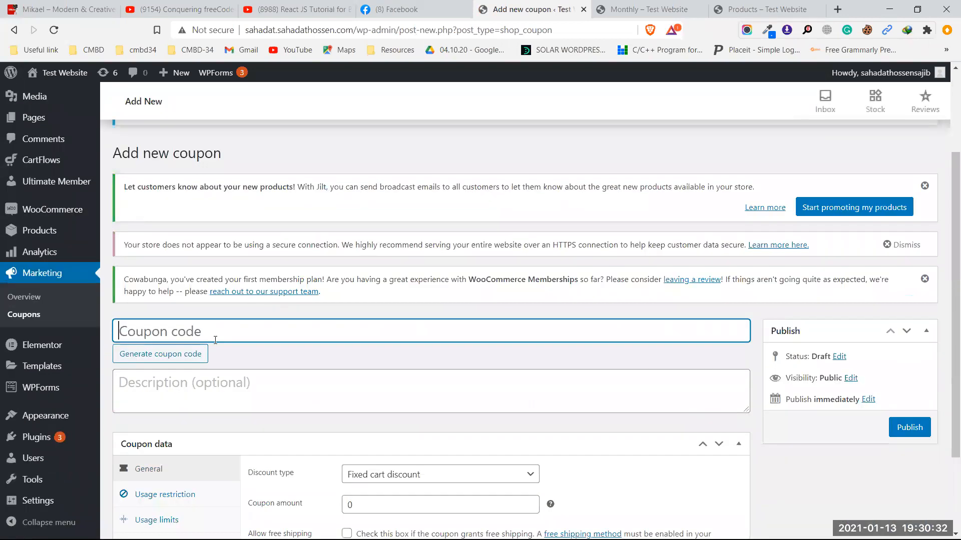
pyautogui.write('sahadat')
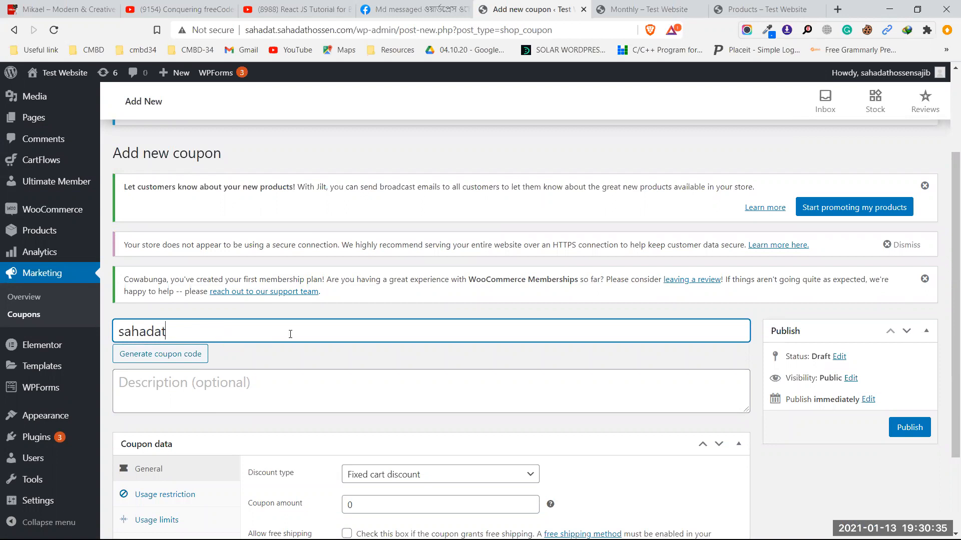
# Step: Make the coupon a Percentage discount of 100 and publish it
pyautogui.scroll(-2, 290, 335)
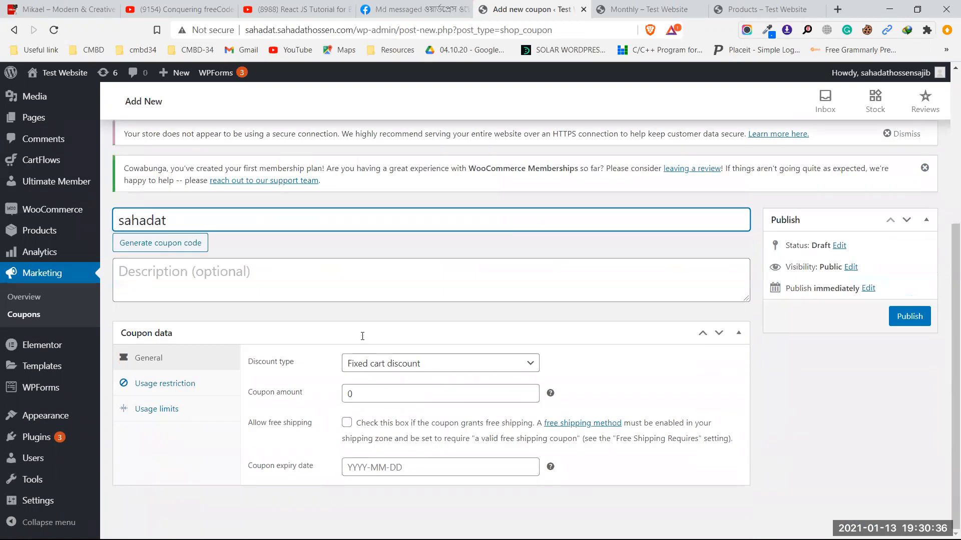
pyautogui.click(383, 364)
pyautogui.click(389, 379)
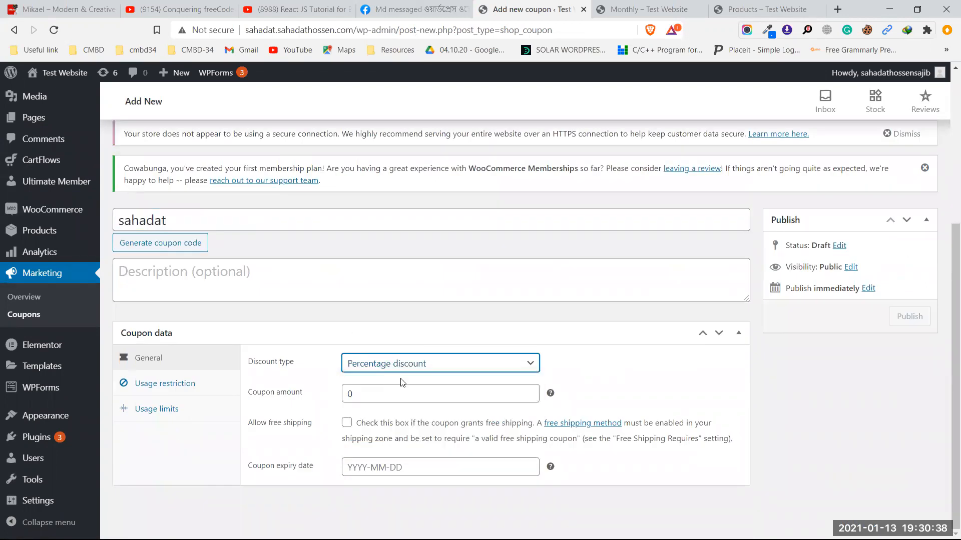
pyautogui.click(351, 394)
pyautogui.click(347, 393)
pyautogui.write('100')
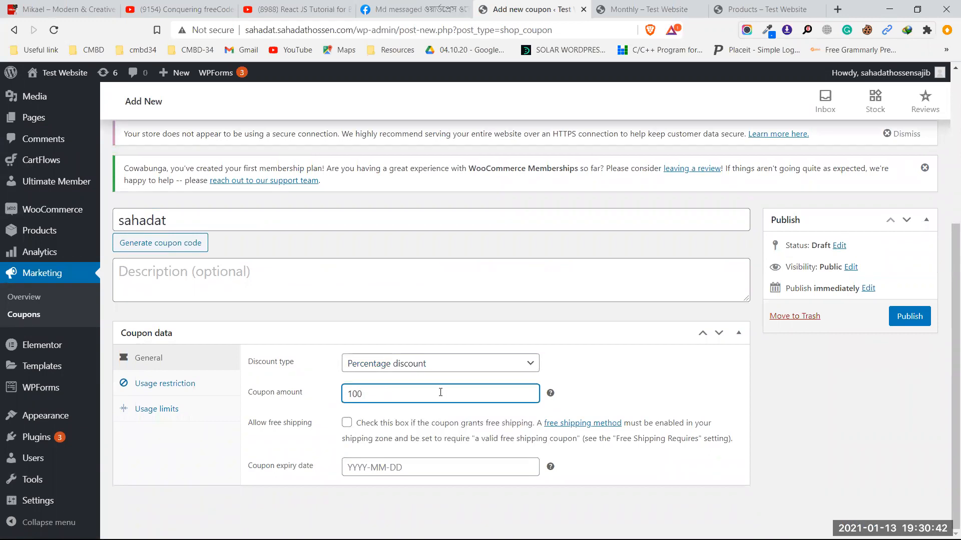
pyautogui.click(909, 316)
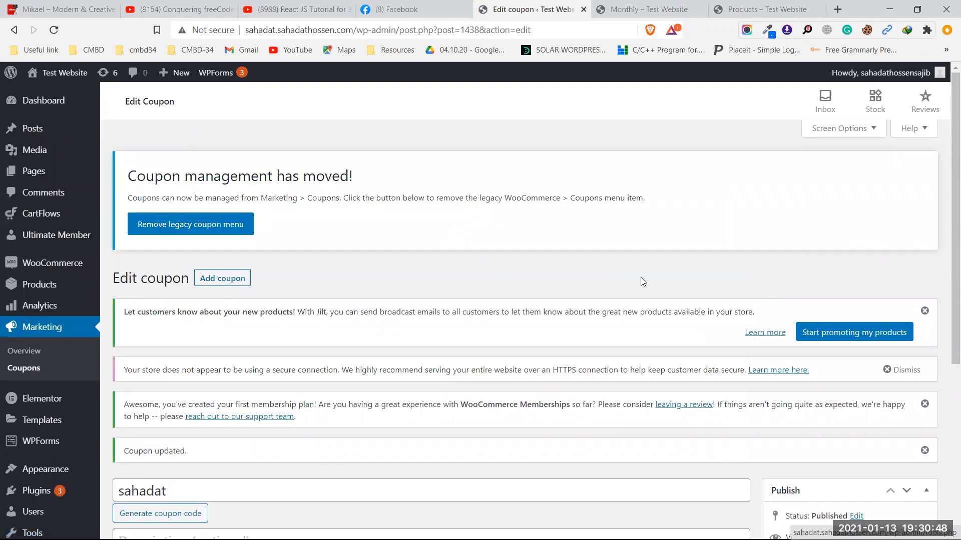
# Step: Switch to the storefront window, reload it, and open the full cart page from the mini-cart
pyautogui.click(889, 9)
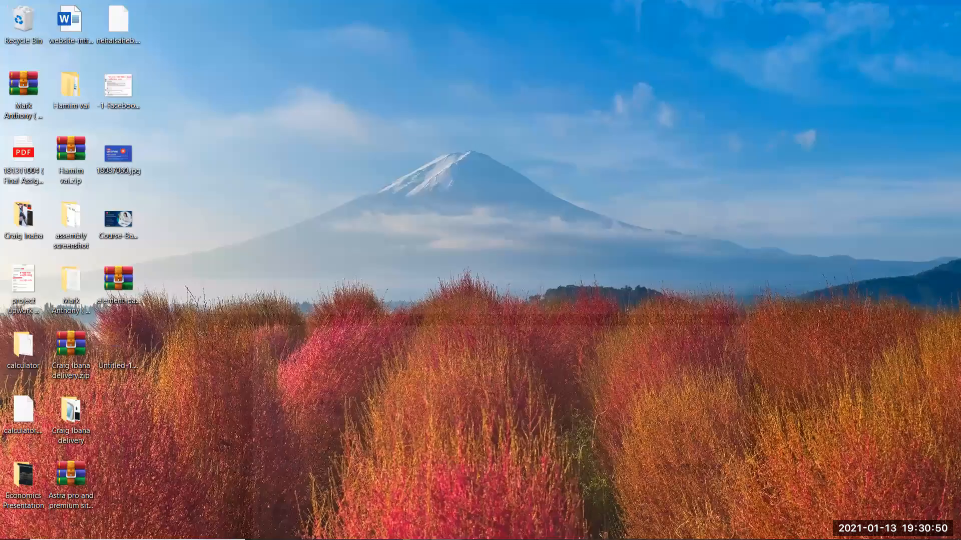
pyautogui.click(361, 529)
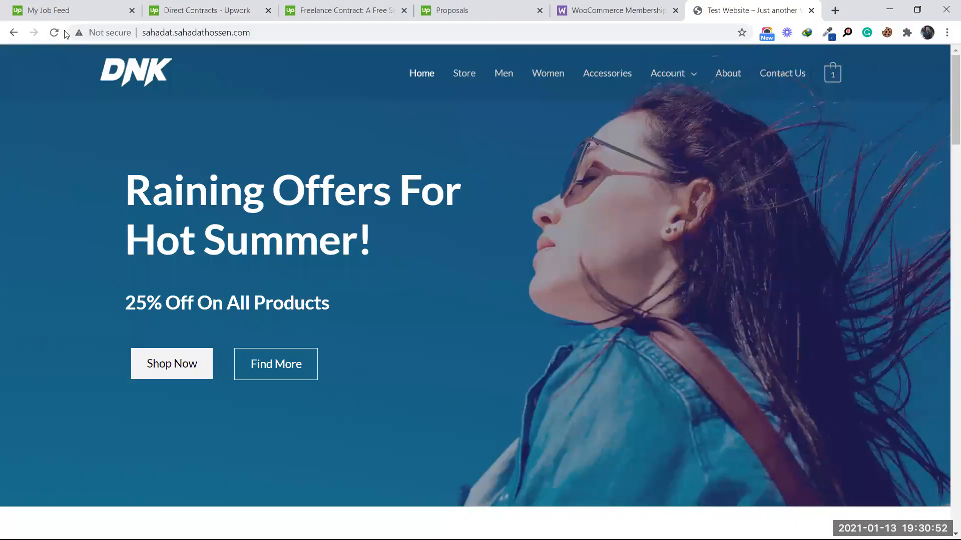
pyautogui.click(54, 33)
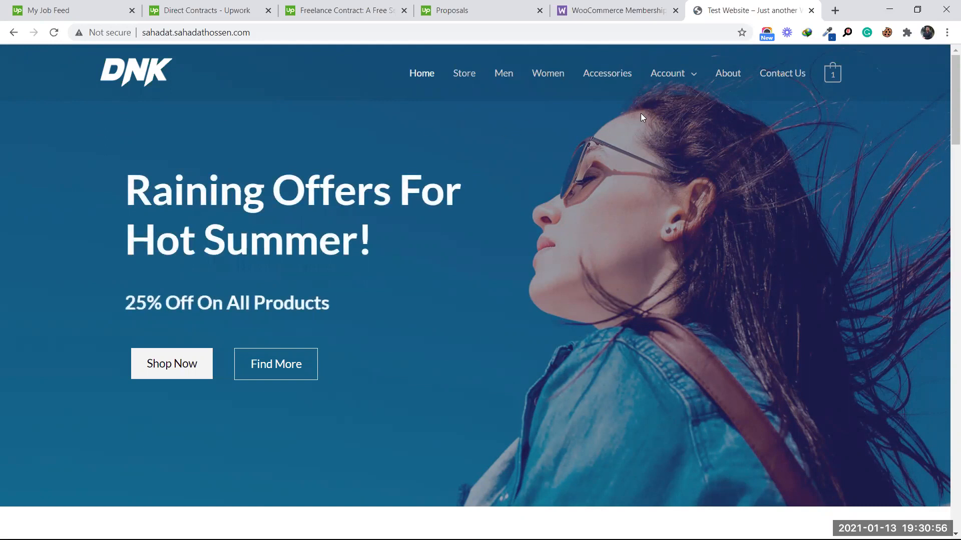
pyautogui.moveTo(832, 73)
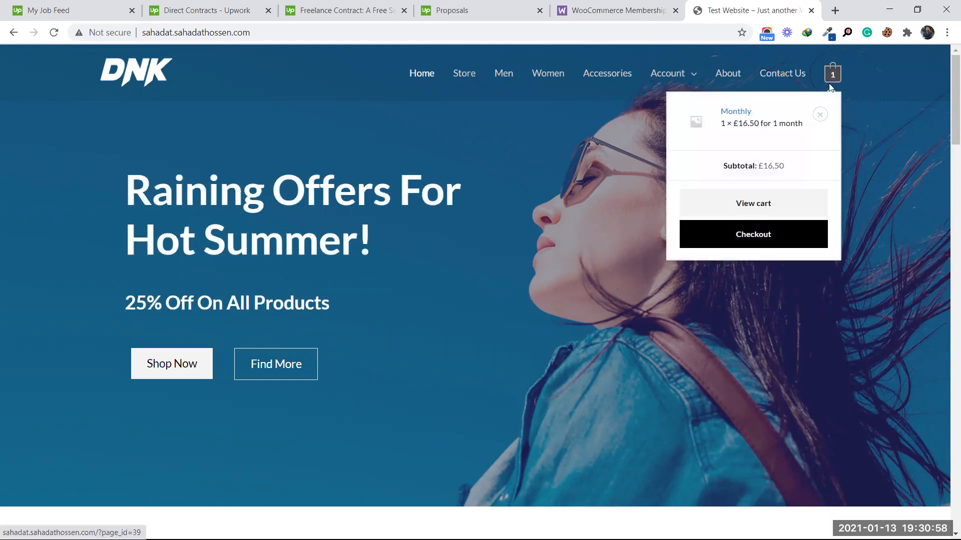
pyautogui.click(759, 204)
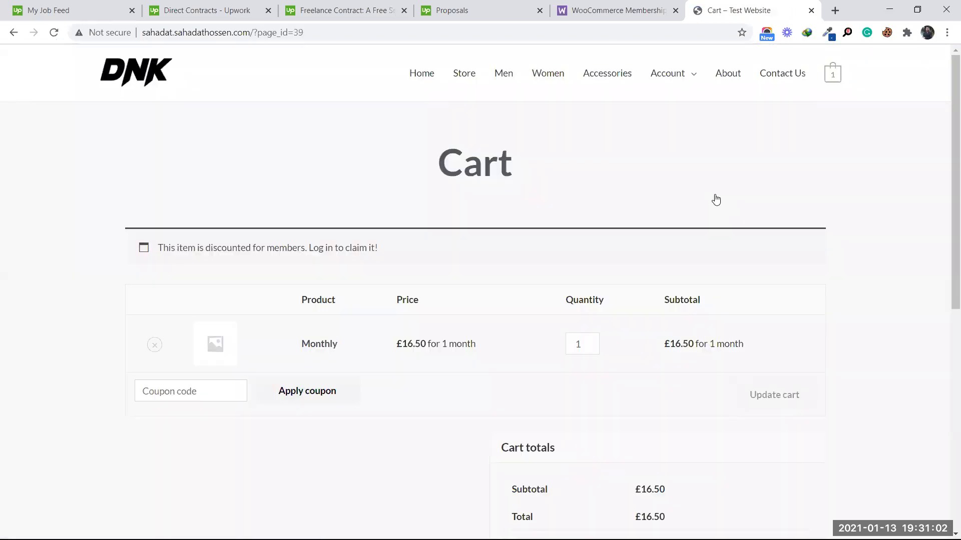
# Step: Apply the new coupon code so the cart total drops to £0.00, then go to checkout
pyautogui.scroll(-2, 536, 225)
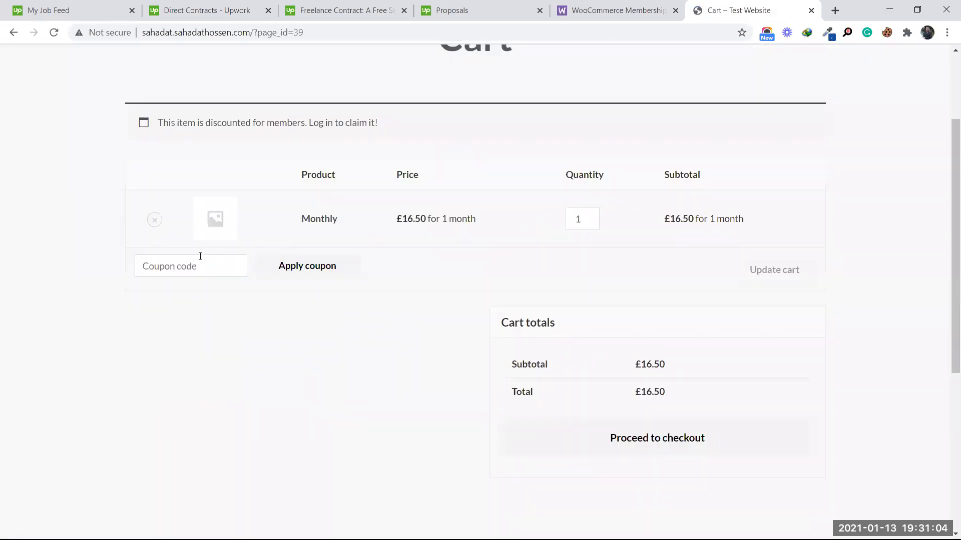
pyautogui.write('sahadat')
pyautogui.click(307, 268)
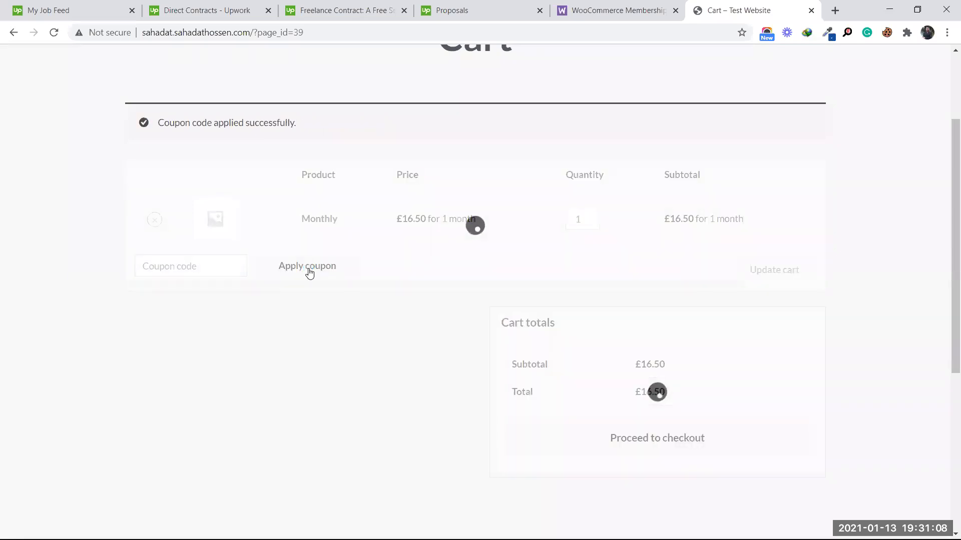
pyautogui.scroll(-3, 460, 294)
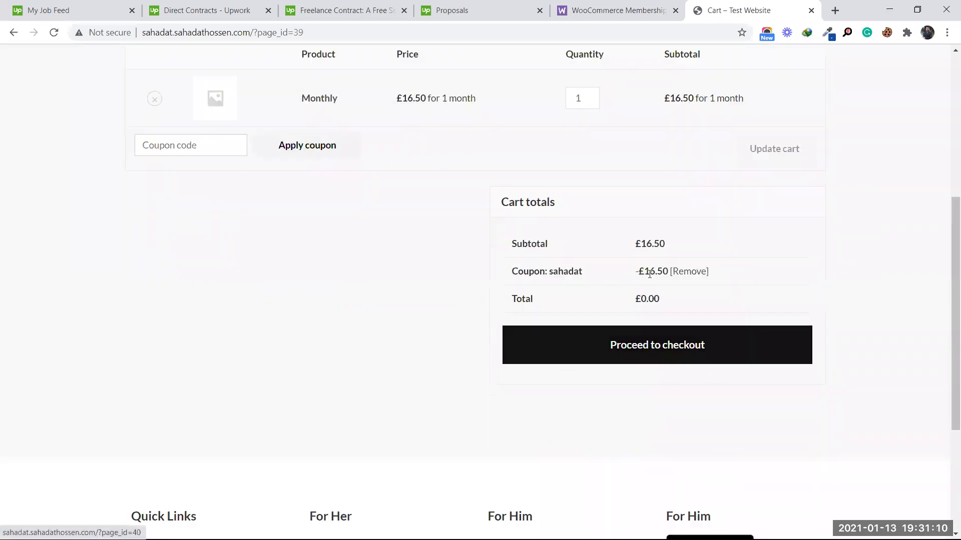
pyautogui.click(649, 345)
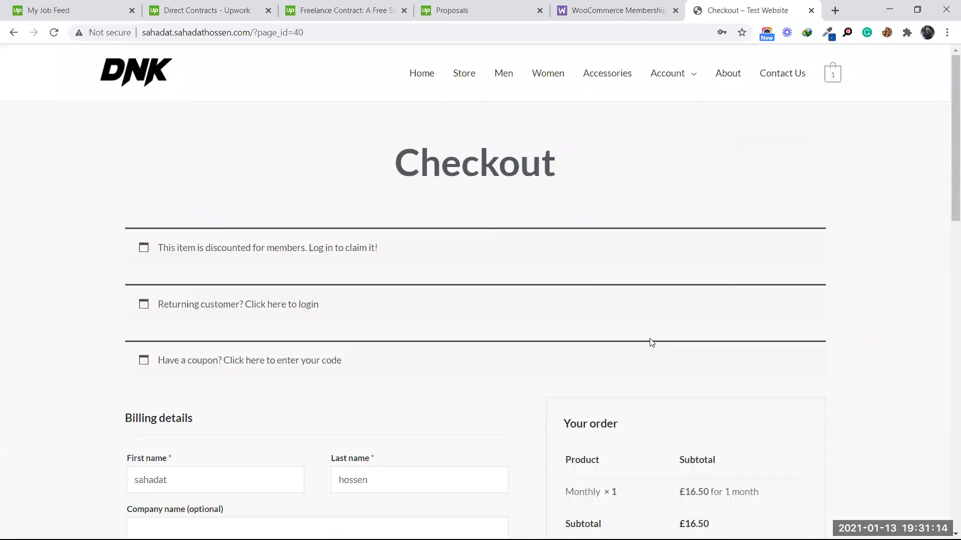
# Step: Autofill the account username and submit the £0.00 Monthly subscription order
pyautogui.scroll(-6, 624, 326)
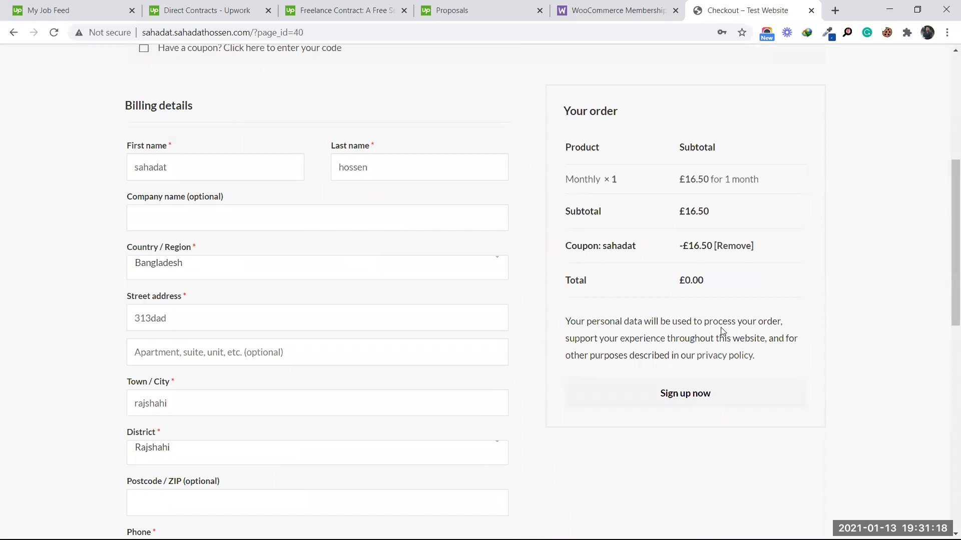
pyautogui.scroll(2, 379, 281)
pyautogui.scroll(-2, 257, 249)
pyautogui.scroll(-2, 228, 242)
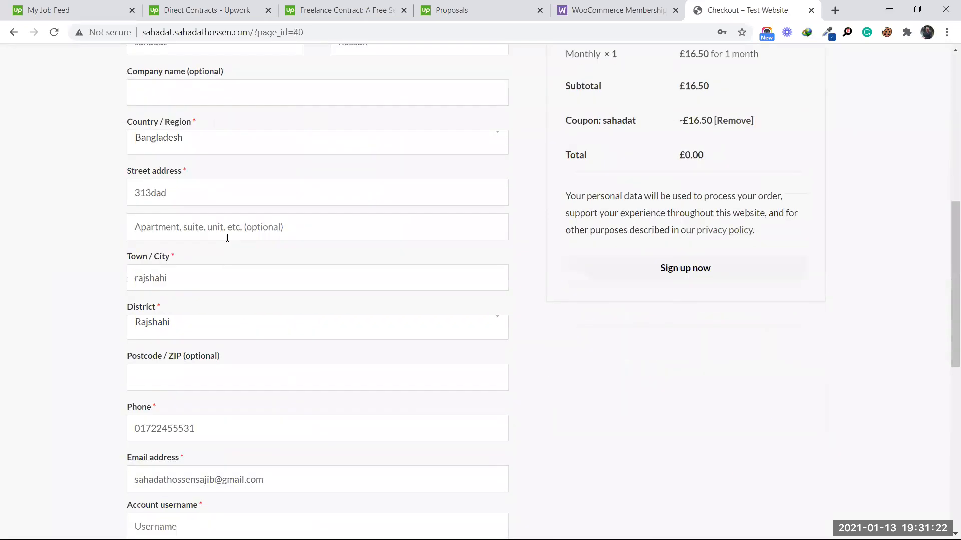
pyautogui.scroll(-5, 227, 238)
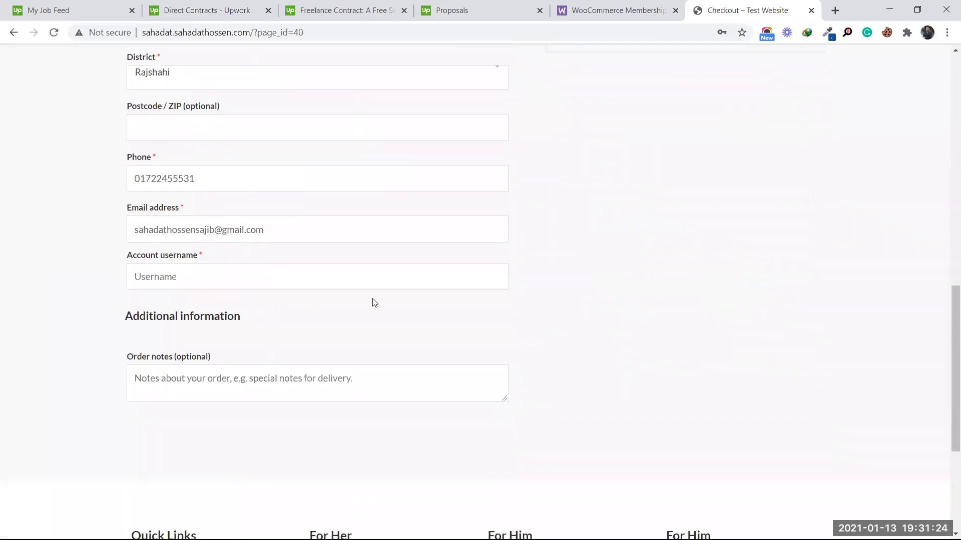
pyautogui.click(247, 275)
pyautogui.click(215, 304)
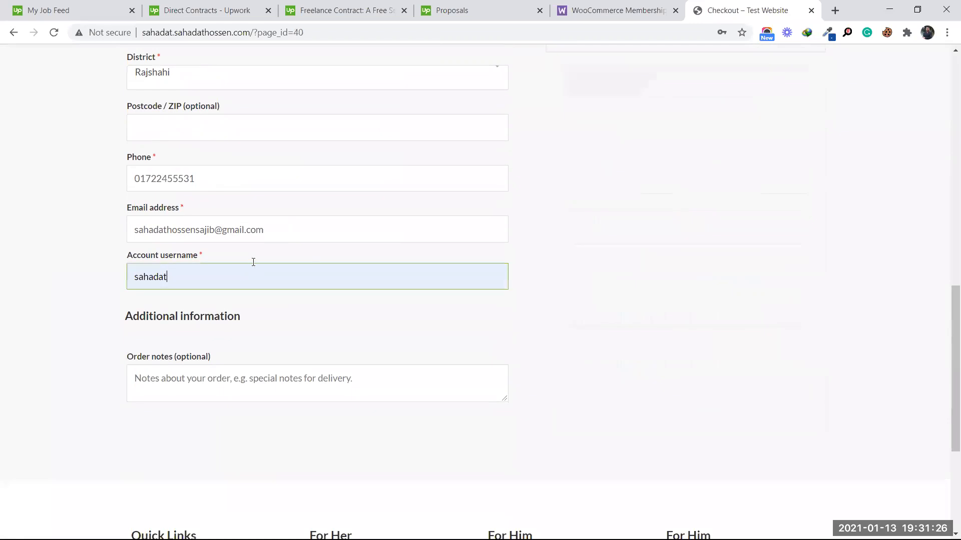
pyautogui.scroll(5, 415, 267)
pyautogui.click(666, 276)
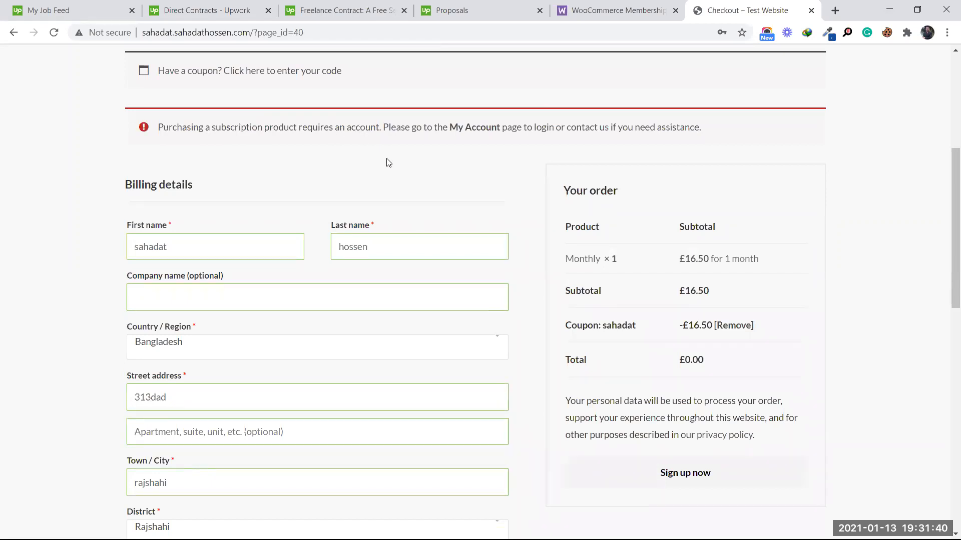
# Step: Read the notice that subscriptions require an account and go to My Account to log in
pyautogui.scroll(1, 388, 163)
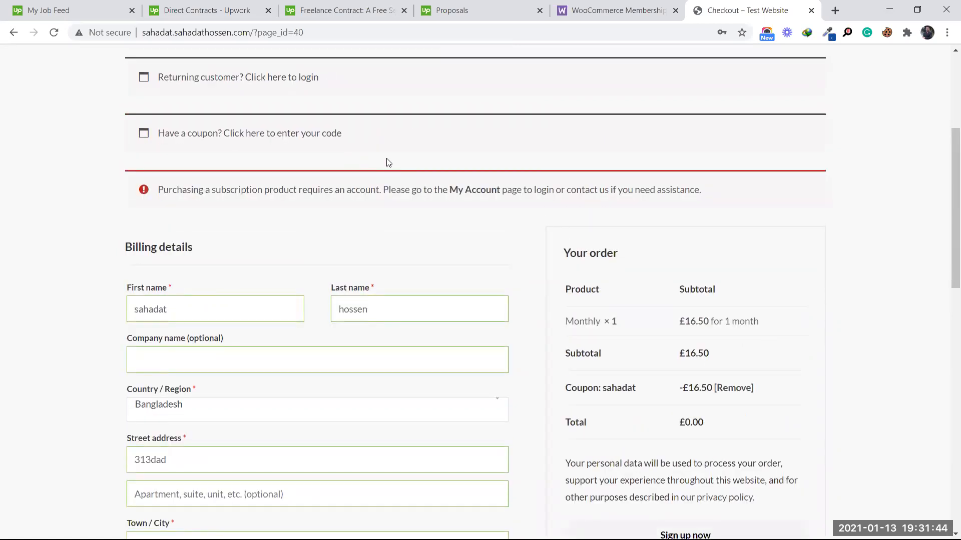
pyautogui.scroll(1, 390, 163)
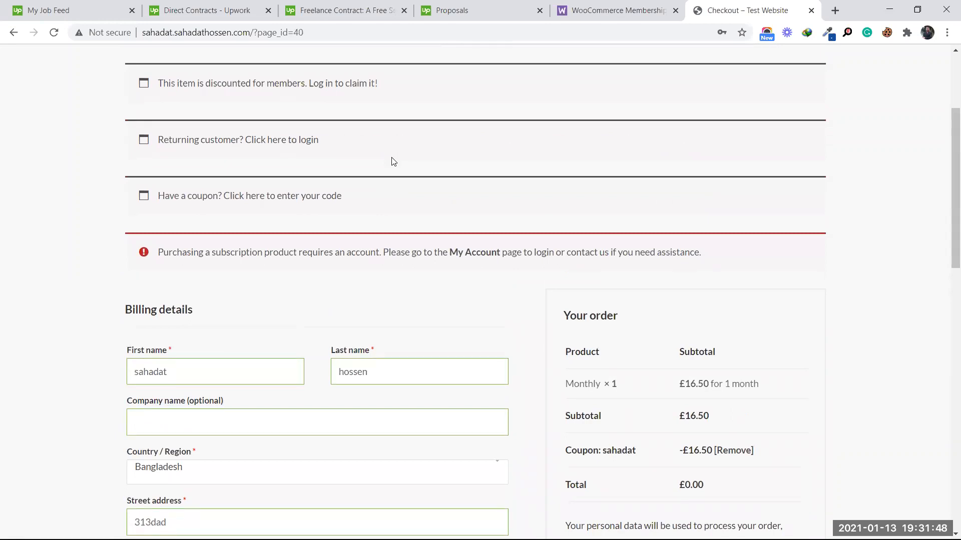
pyautogui.click(474, 257)
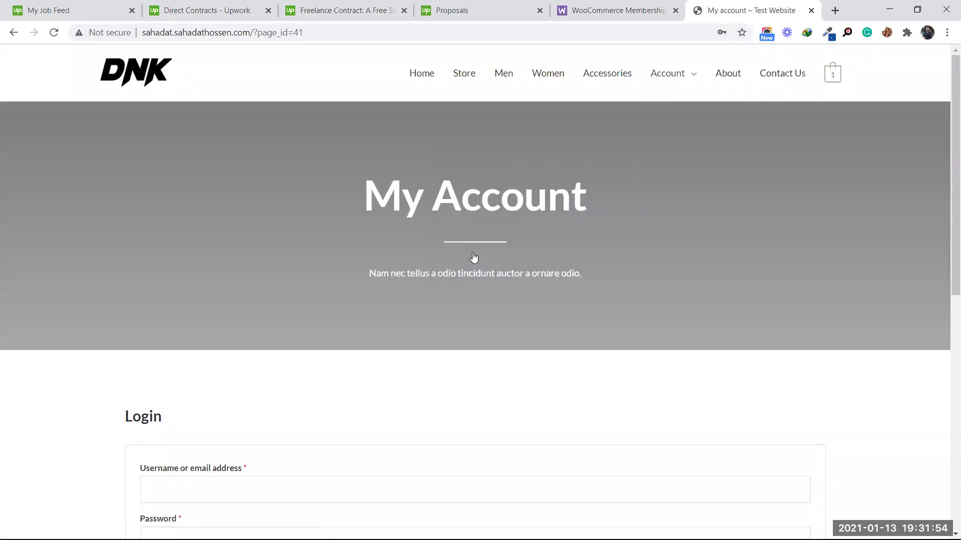
# Step: Try logging in to the storefront with the saved username and password
pyautogui.scroll(-3, 474, 258)
pyautogui.click(218, 363)
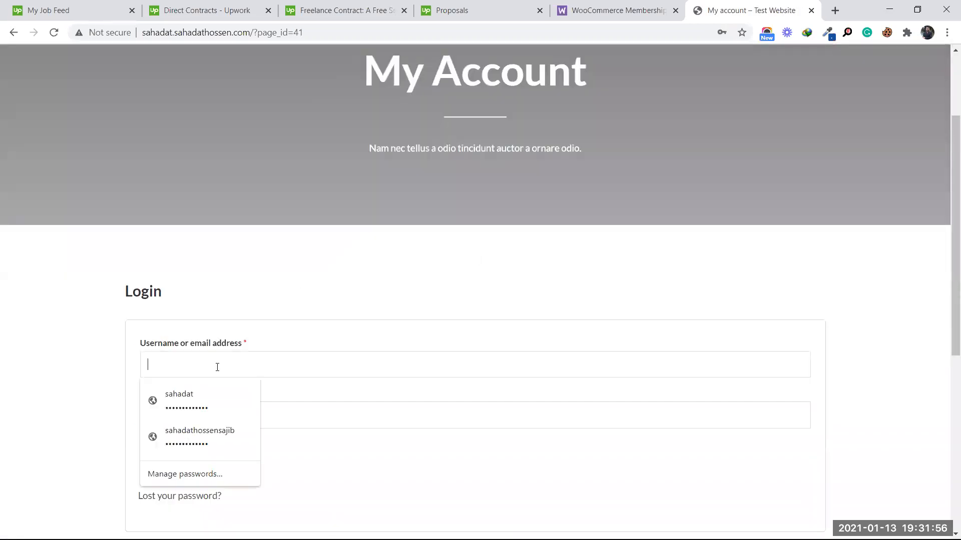
pyautogui.click(209, 394)
pyautogui.scroll(-3, 192, 419)
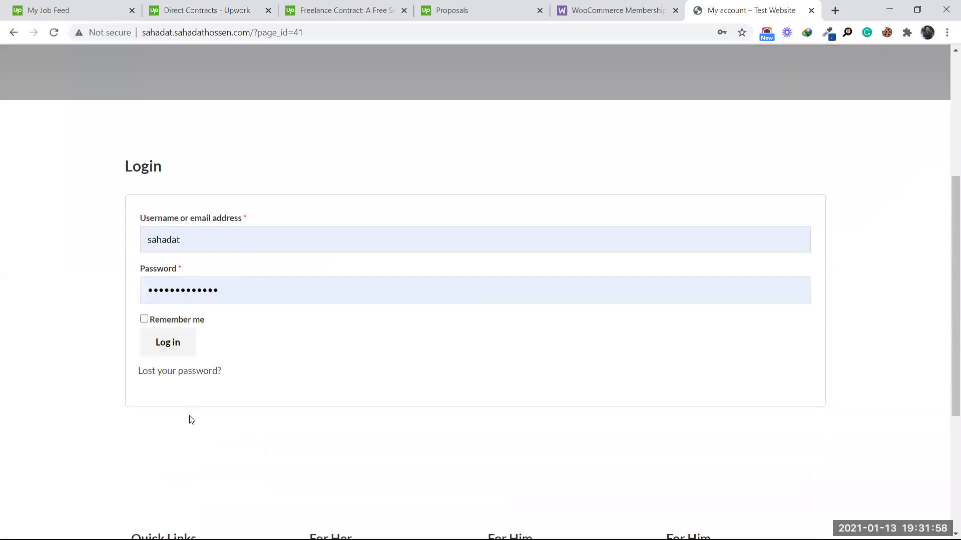
pyautogui.click(173, 349)
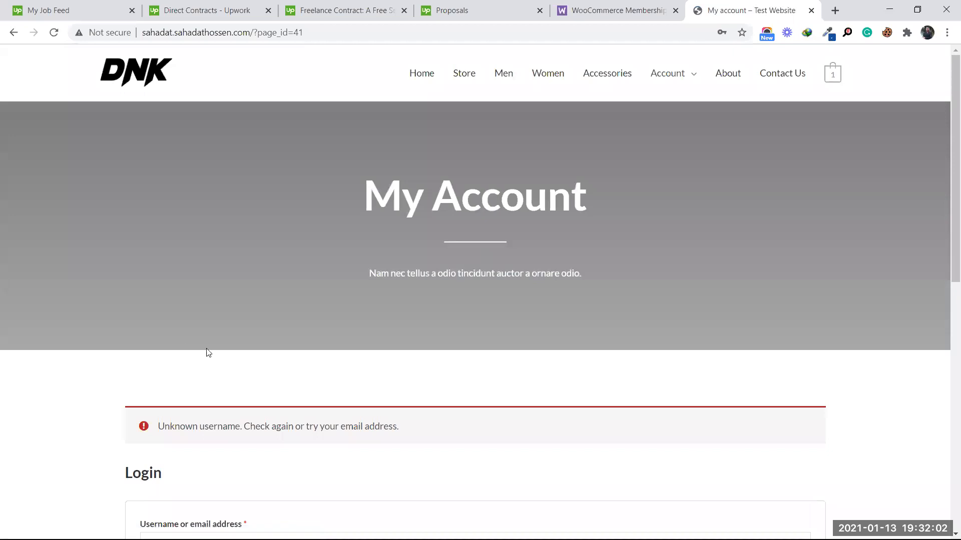
# Step: Open the registration page, fill it from saved logins, and submit it
pyautogui.scroll(-5, 208, 353)
pyautogui.scroll(4, 449, 411)
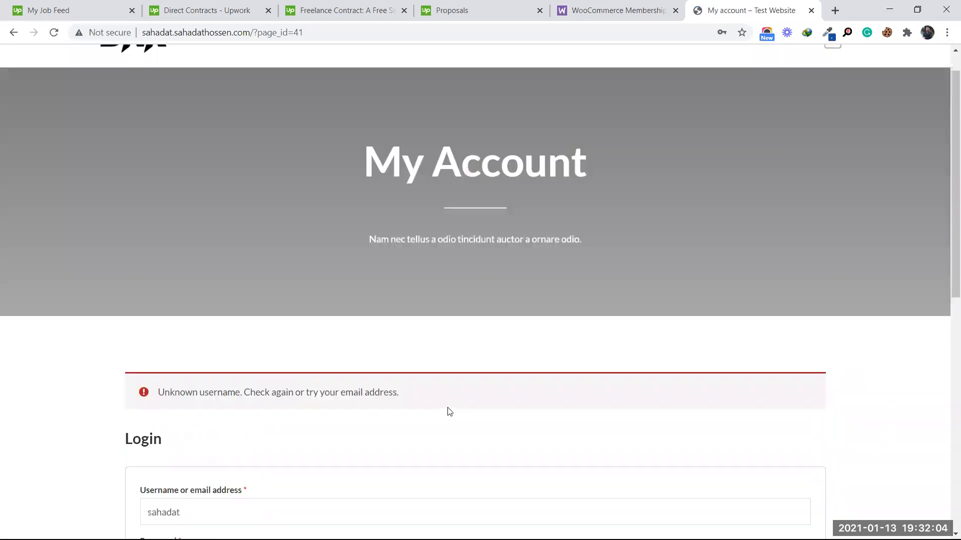
pyautogui.scroll(1, 449, 411)
pyautogui.moveTo(678, 79)
pyautogui.click(674, 113)
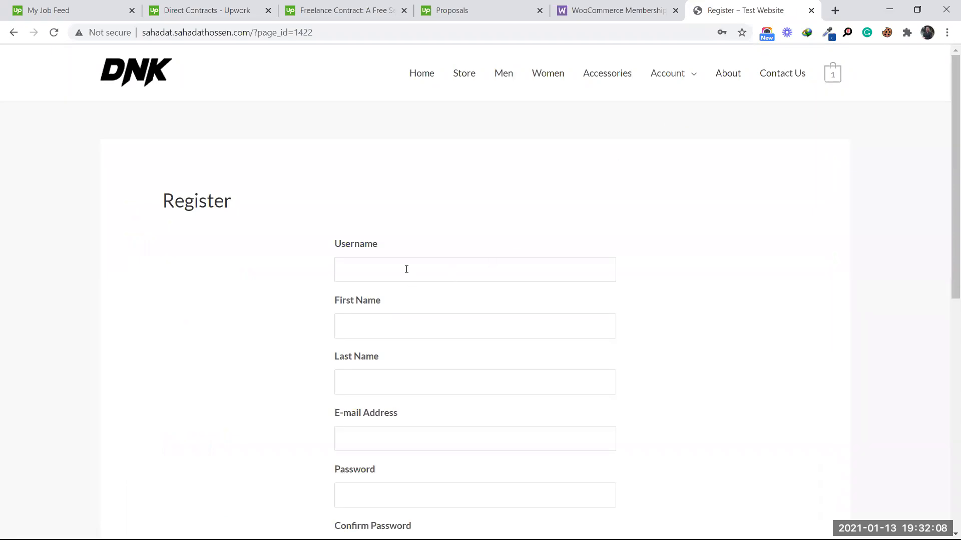
pyautogui.click(407, 269)
pyautogui.click(392, 295)
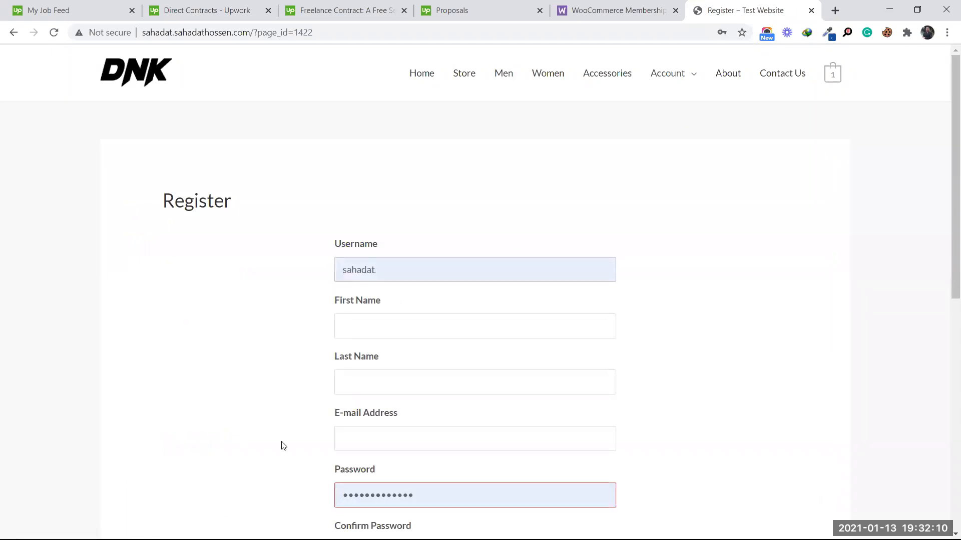
pyautogui.scroll(-3, 320, 399)
pyautogui.click(364, 364)
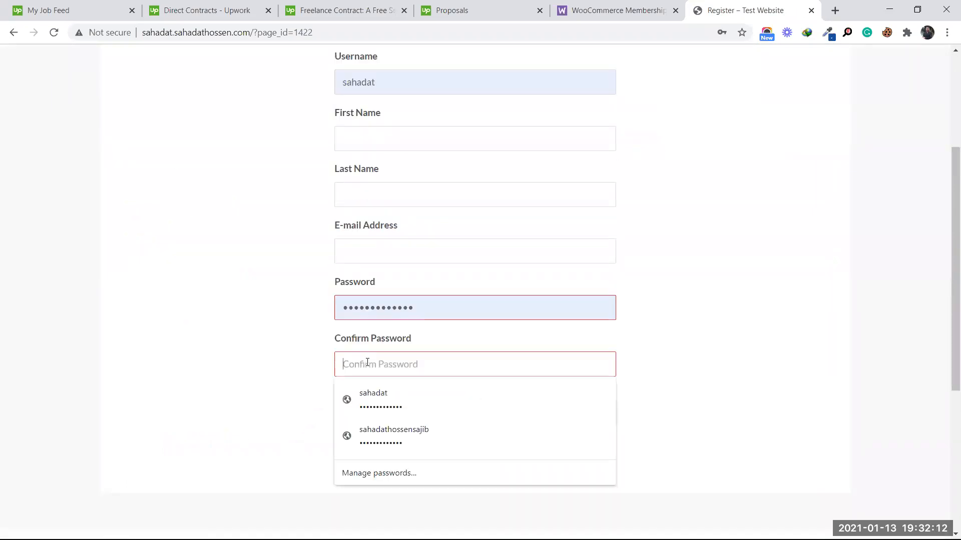
pyautogui.click(394, 403)
pyautogui.click(395, 408)
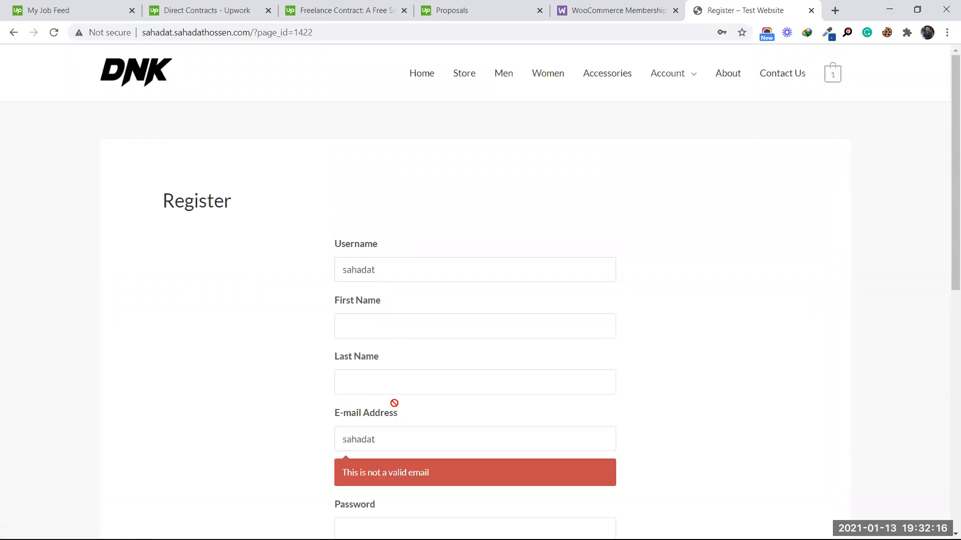
# Step: Replace the invalid e-mail address and fill in the password and its confirmation
pyautogui.scroll(-1, 395, 404)
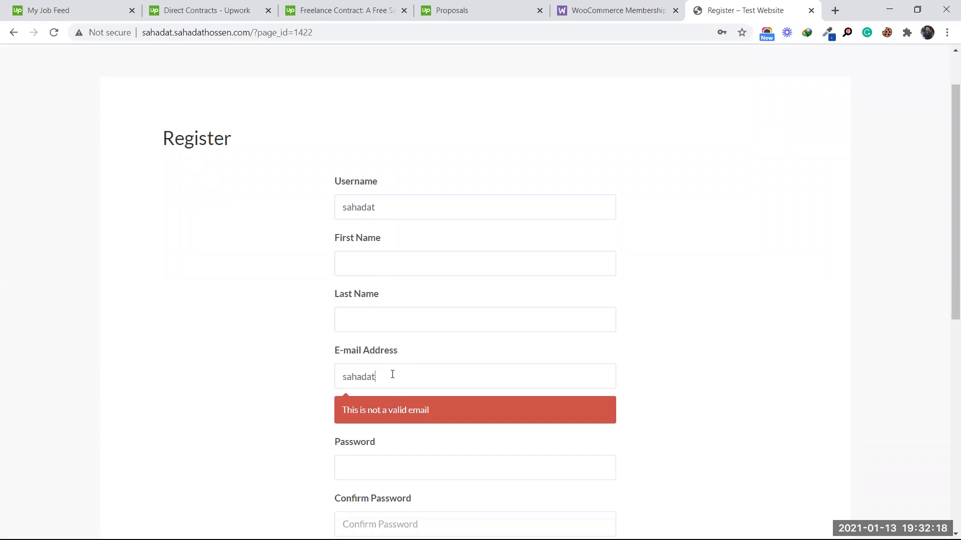
pyautogui.press('BackSpace')
pyautogui.press('BackSpace')
pyautogui.press('BackSpace')
pyautogui.press('BackSpace')
pyautogui.press('BackSpace')
pyautogui.press('BackSpace')
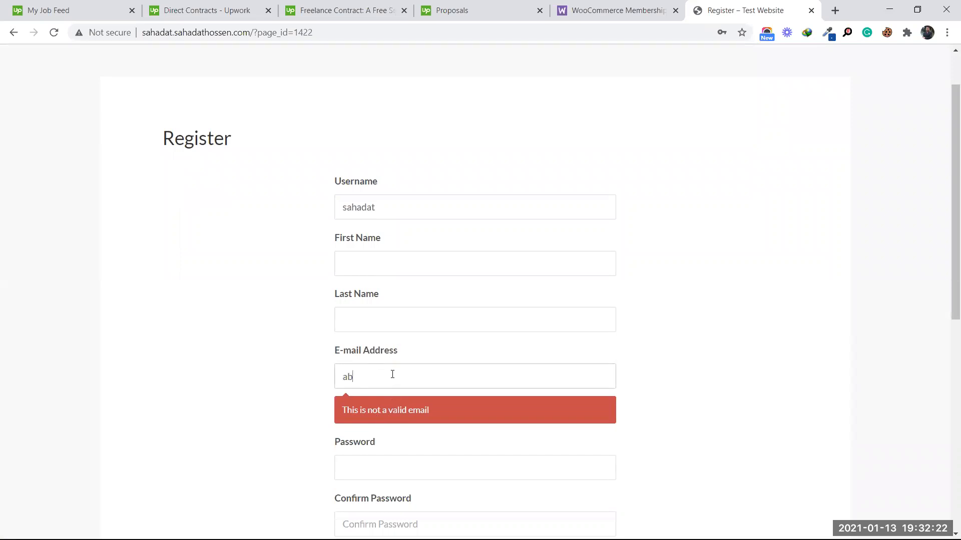
pyautogui.scroll(-3, 392, 361)
pyautogui.click(390, 343)
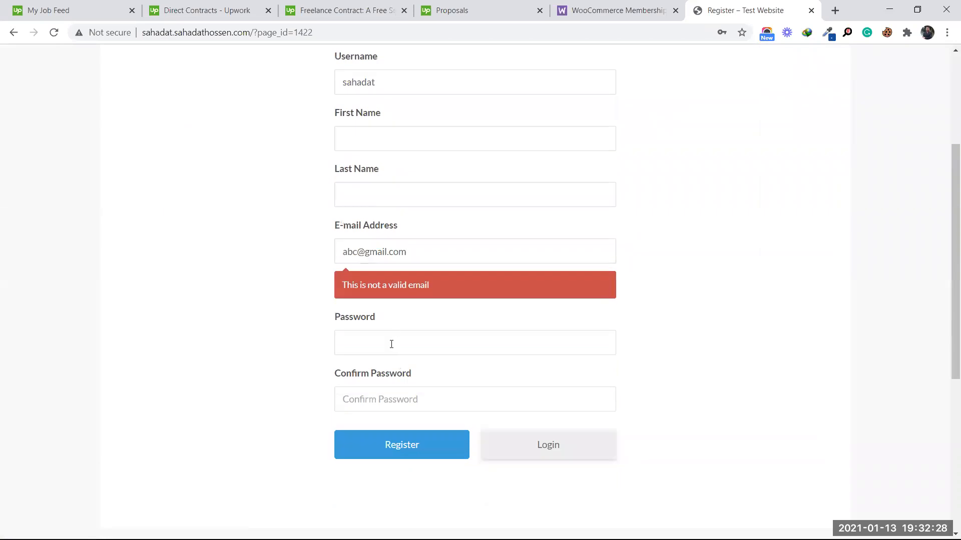
pyautogui.click(390, 371)
pyautogui.click(380, 398)
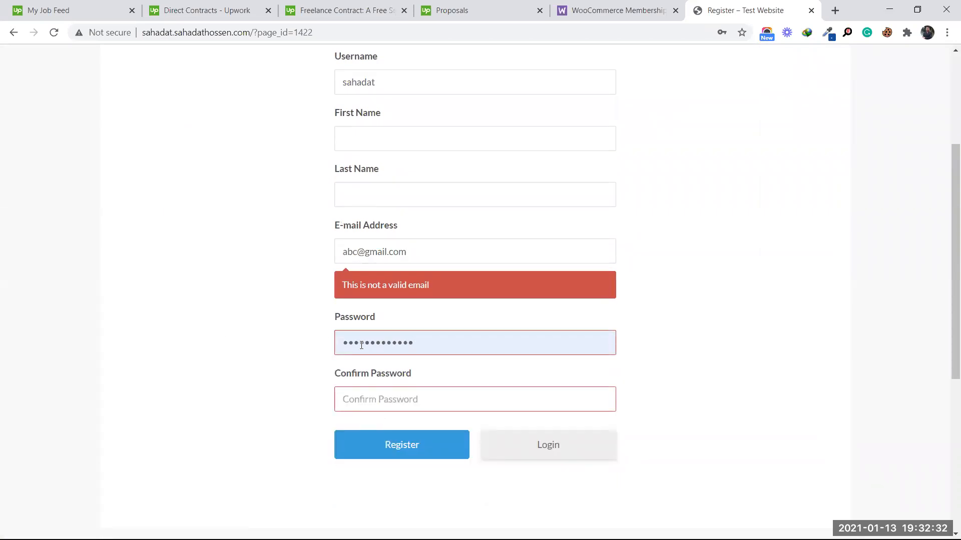
pyautogui.write('s••••••••••••')
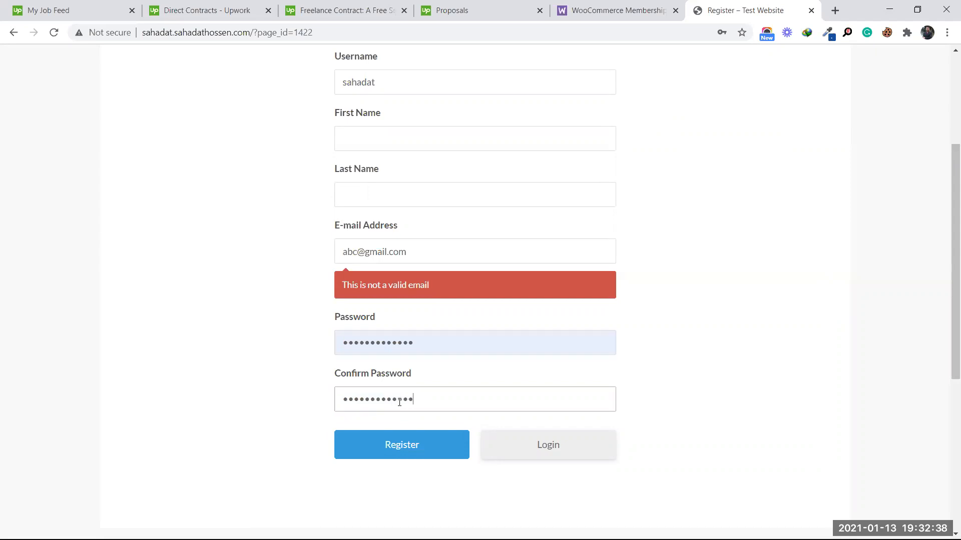
pyautogui.click(239, 338)
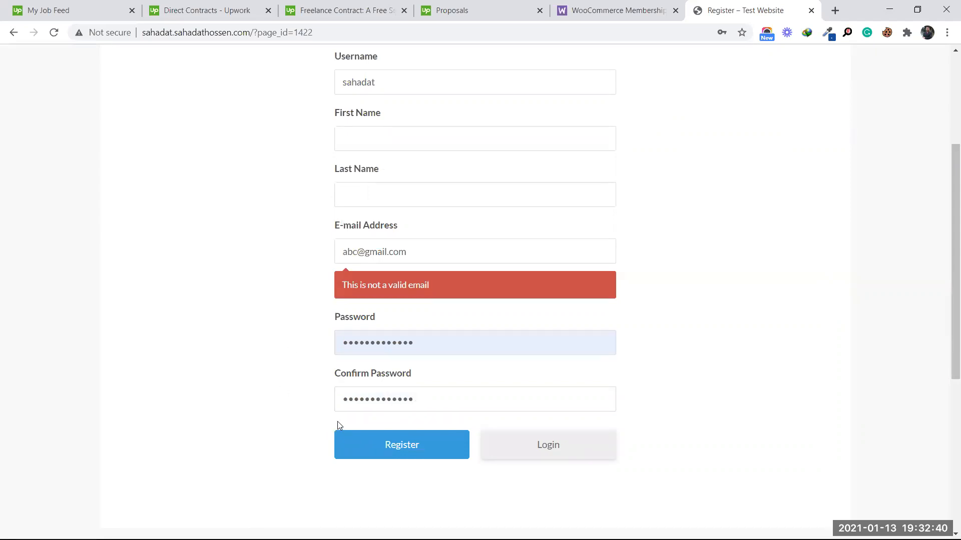
# Step: Correct the e-mail to a valid .com address, register, save the login, and dismiss the warning
pyautogui.click(430, 249)
pyautogui.press('BackSpace')
pyautogui.press('BackSpace')
pyautogui.press('BackSpace')
pyautogui.press('BackSpace')
pyautogui.press('BackSpace')
pyautogui.press('BackSpace')
pyautogui.press('BackSpace')
pyautogui.press('BackSpace')
pyautogui.press('BackSpace')
pyautogui.press('BackSpace')
pyautogui.press('BackSpace')
pyautogui.press('BackSpace')
pyautogui.press('BackSpace')
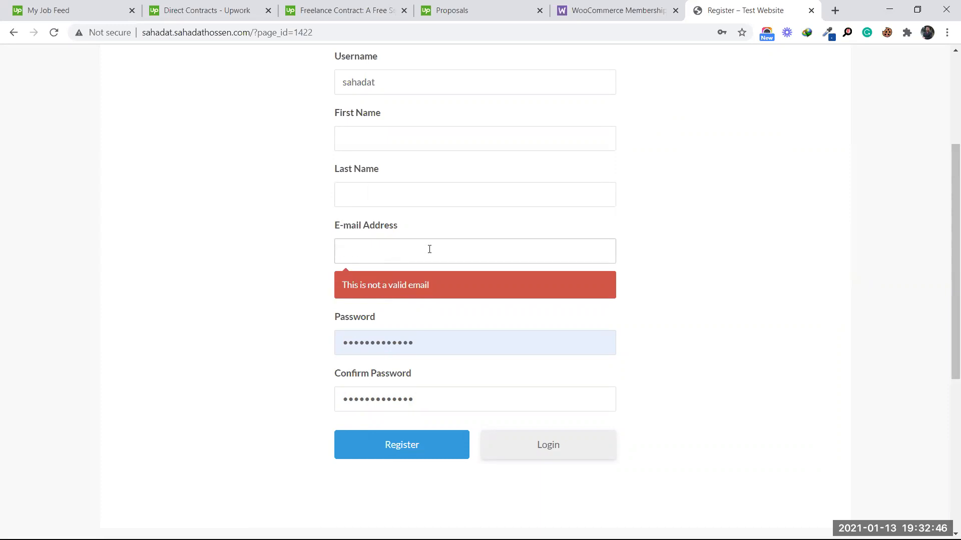
pyautogui.click(274, 240)
pyautogui.write('com')
pyautogui.scroll(3, 425, 268)
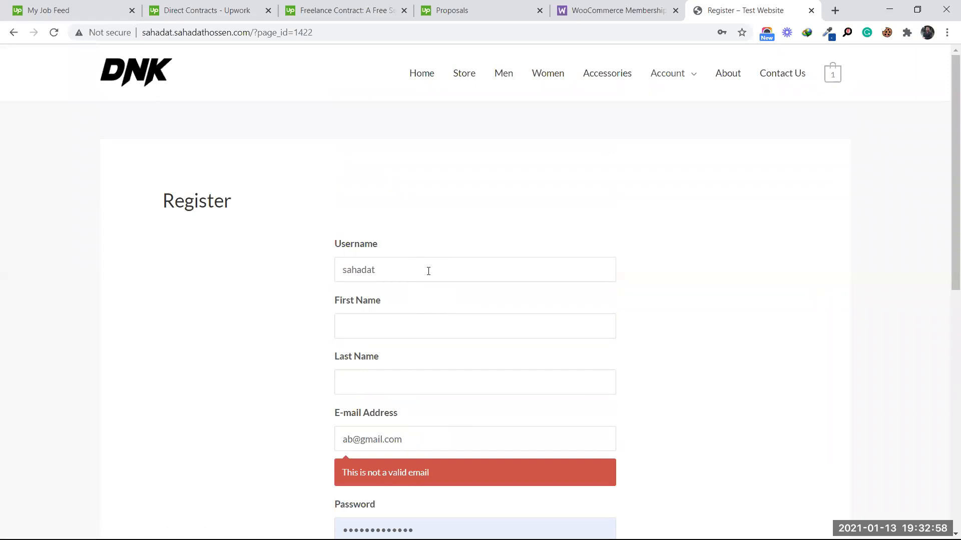
pyautogui.scroll(-8, 426, 270)
pyautogui.scroll(3, 429, 272)
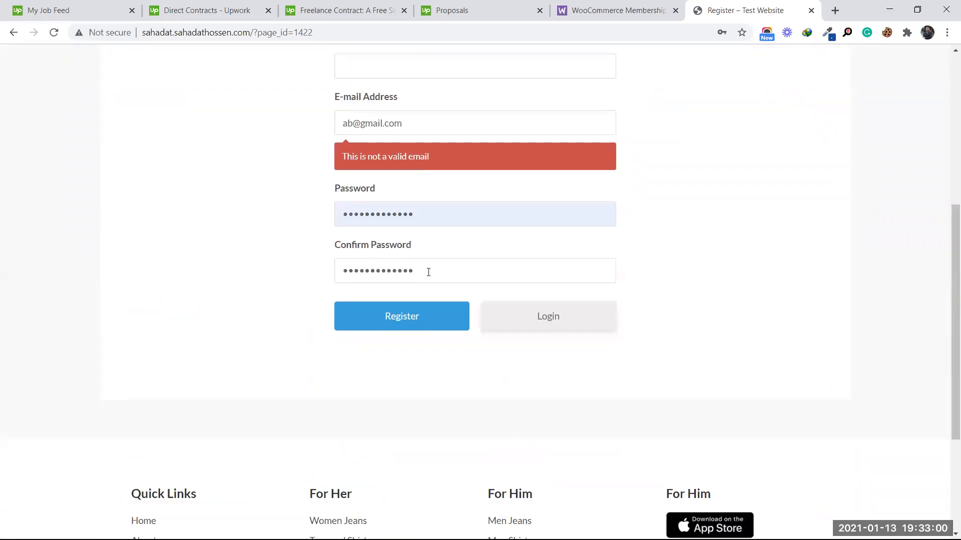
pyautogui.click(408, 307)
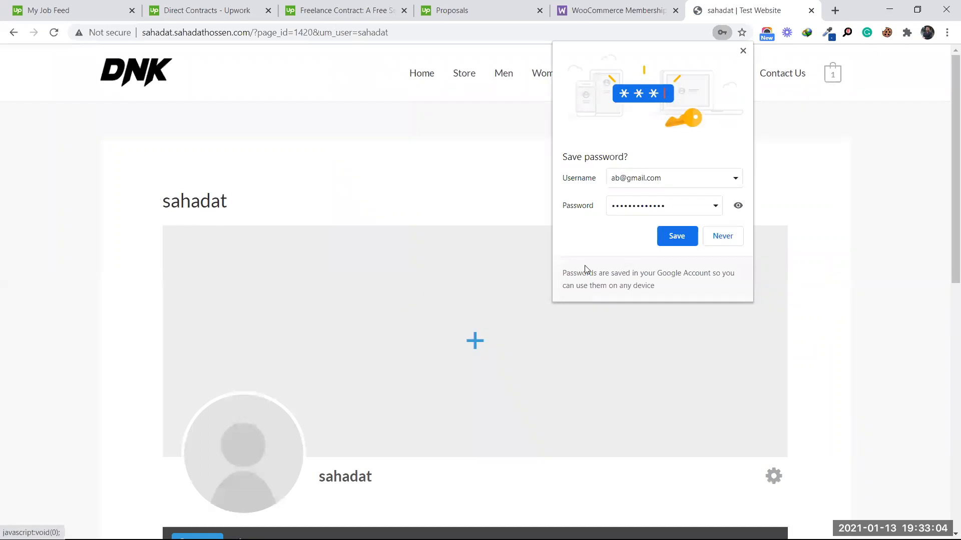
pyautogui.click(676, 236)
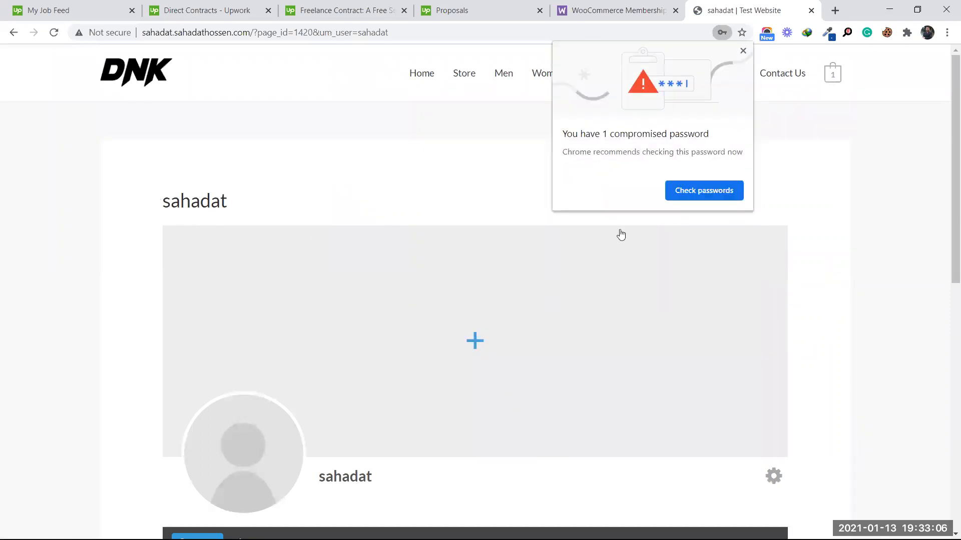
pyautogui.click(743, 50)
# Step: Go to checkout with the Monthly subscription and autofill the buyer's first and last name
pyautogui.moveTo(833, 82)
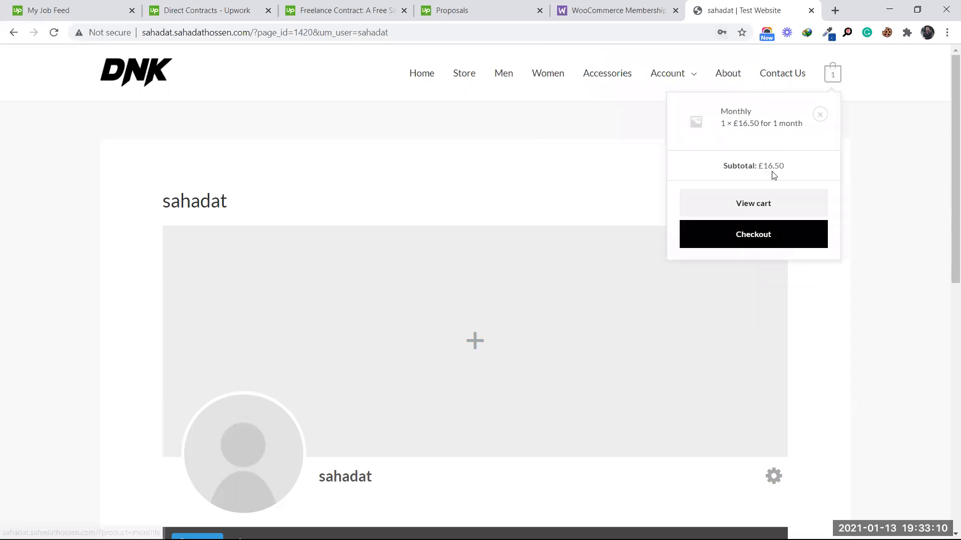
pyautogui.click(764, 238)
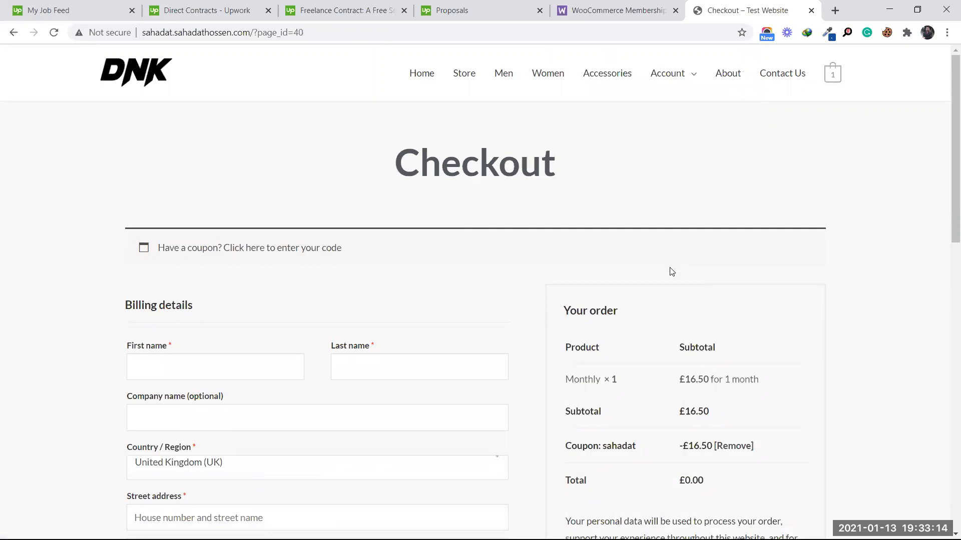
pyautogui.scroll(-3, 672, 271)
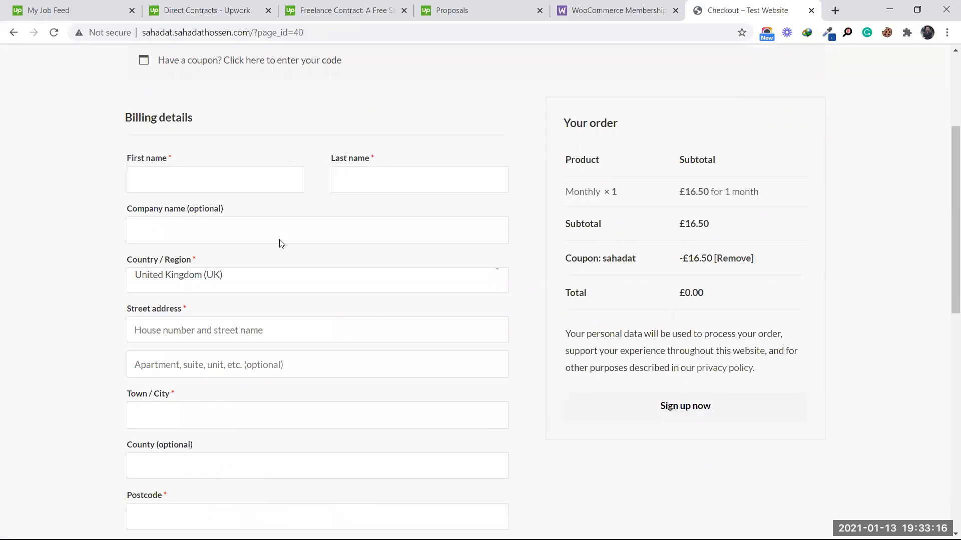
pyautogui.click(264, 183)
pyautogui.click(241, 209)
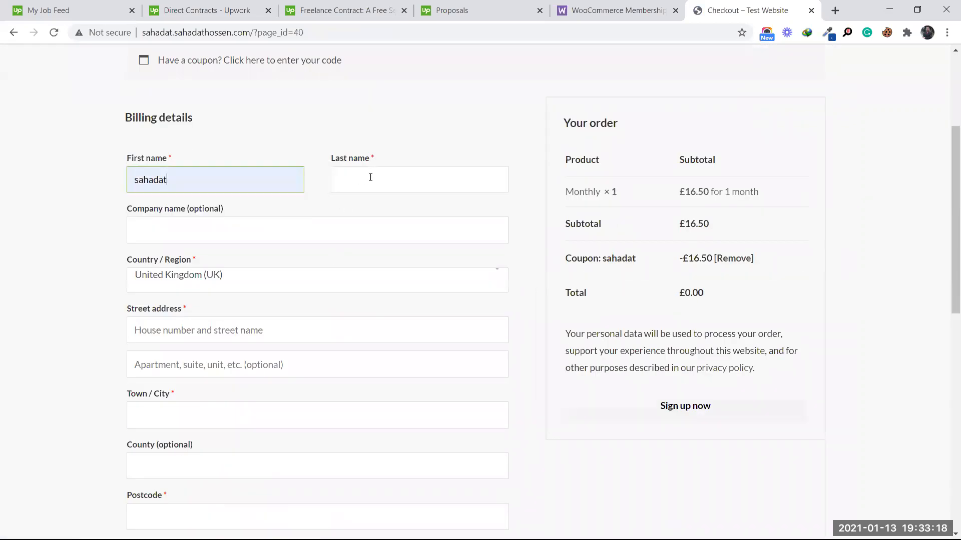
pyautogui.click(370, 177)
pyautogui.click(358, 207)
pyautogui.scroll(-2, 225, 268)
pyautogui.scroll(1, 232, 231)
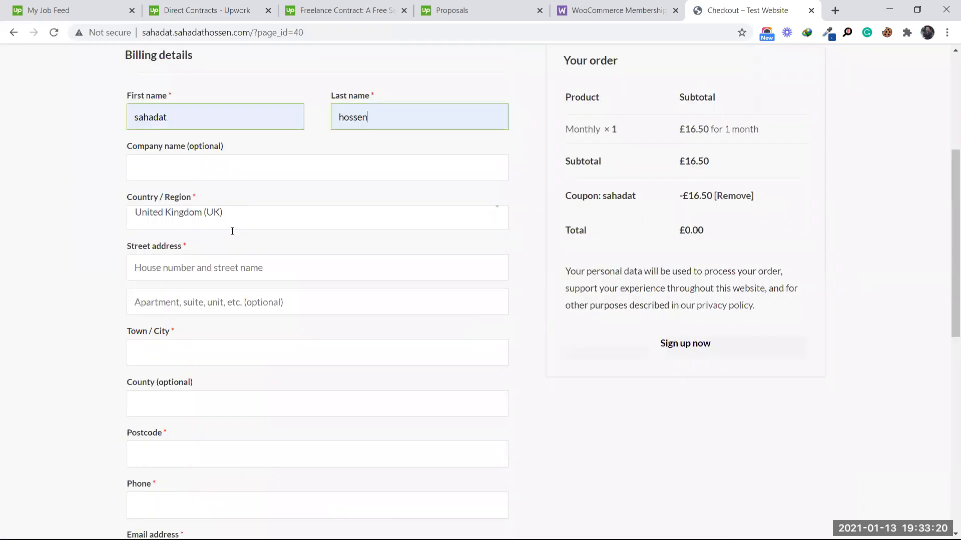
# Step: Set the country to Bangladesh and autofill the street address and town
pyautogui.click(254, 217)
pyautogui.write('ba')
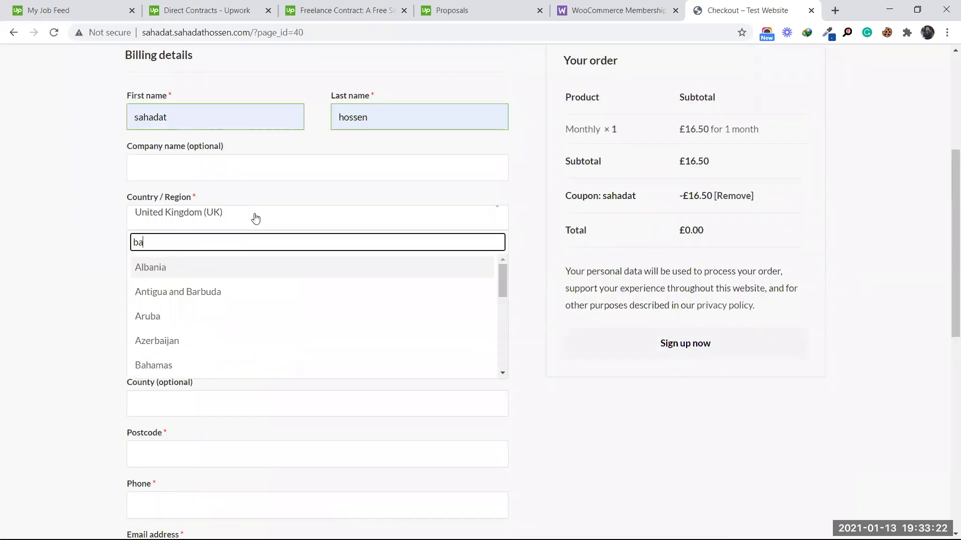
pyautogui.write('n')
pyautogui.click(208, 294)
pyautogui.scroll(-2, 238, 161)
pyautogui.click(238, 146)
pyautogui.click(229, 167)
pyautogui.click(203, 223)
pyautogui.click(203, 258)
# Step: Set the district to Rajshahi, autofill the phone number, and place the £0.00 sign-up order
pyautogui.click(206, 274)
pyautogui.write('rajshahi')
pyautogui.click(200, 347)
pyautogui.scroll(-3, 253, 295)
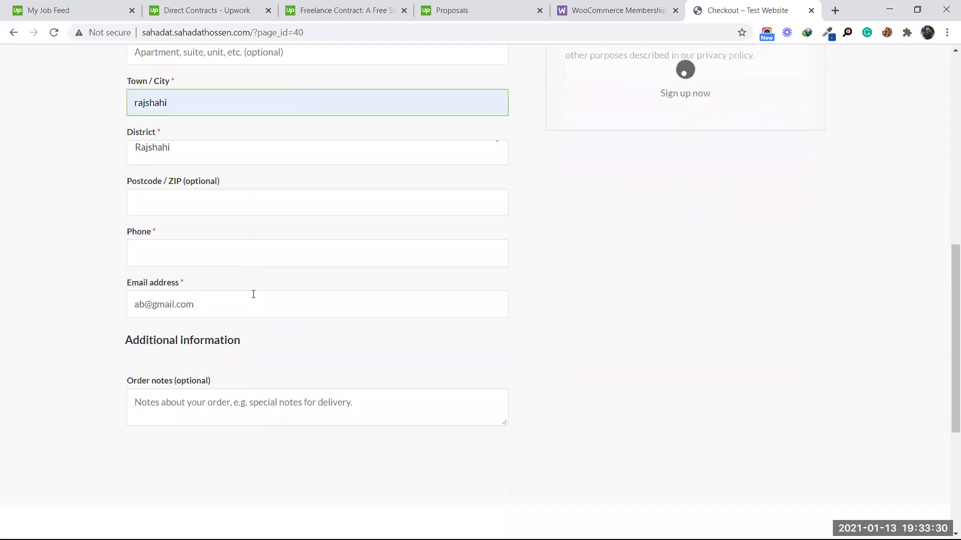
pyautogui.click(190, 254)
pyautogui.click(170, 281)
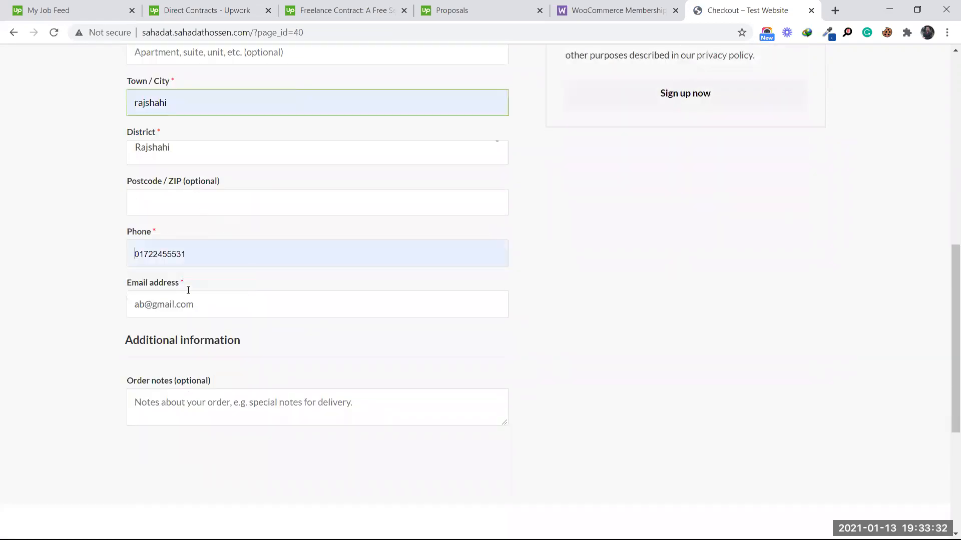
pyautogui.click(220, 306)
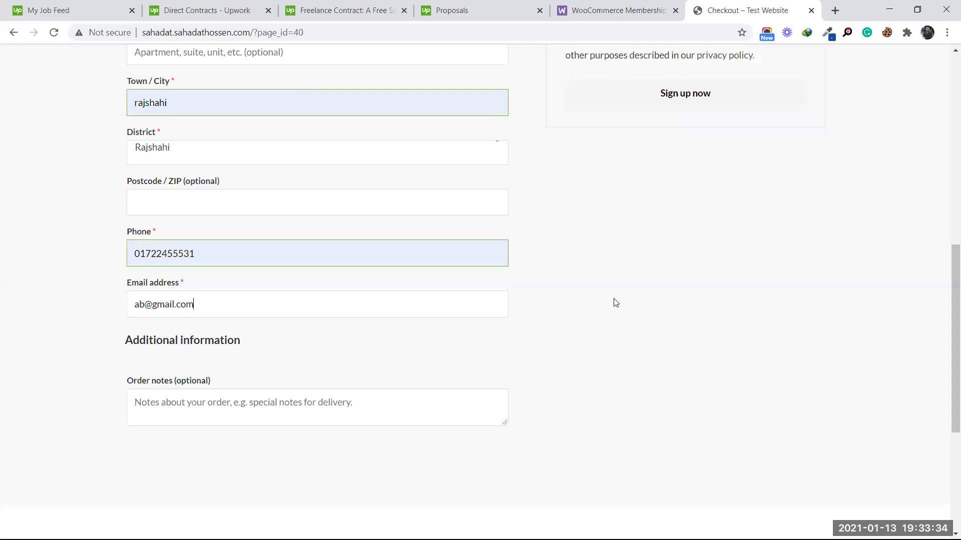
pyautogui.scroll(1, 635, 291)
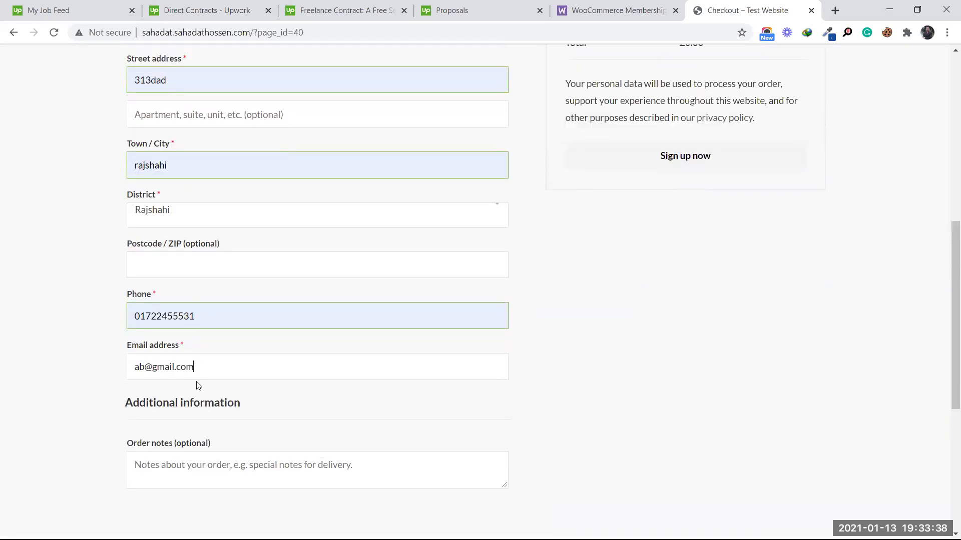
pyautogui.scroll(4, 640, 308)
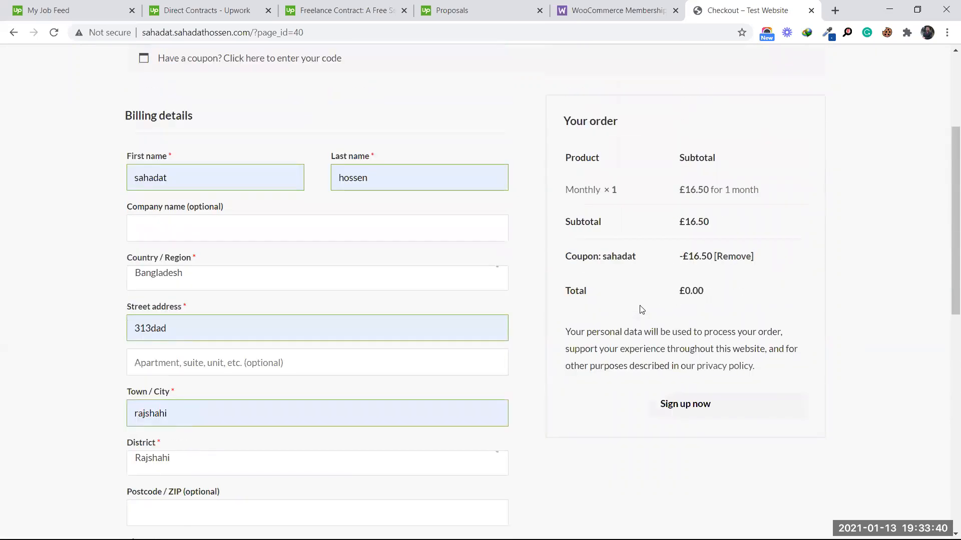
pyautogui.click(689, 406)
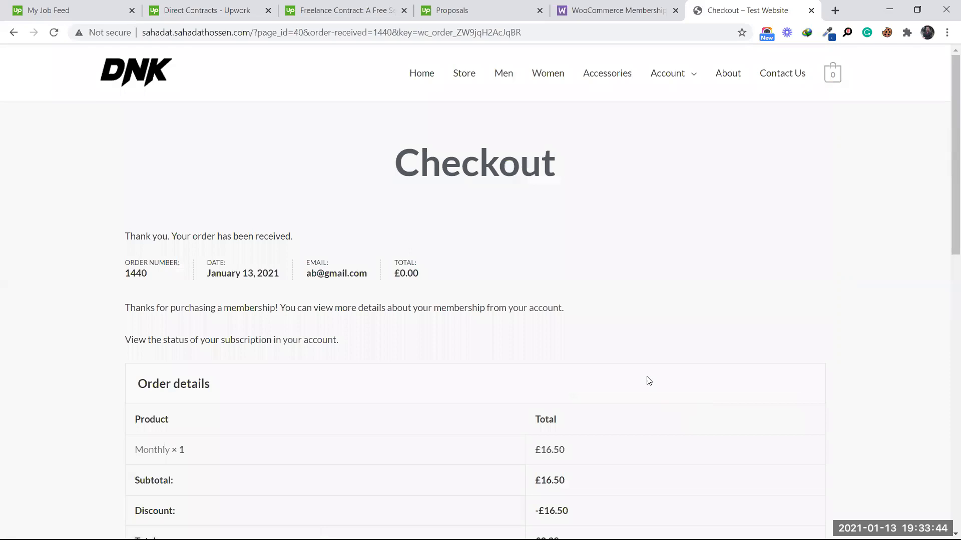
# Step: Review the order-received and membership thank-you messages, then open the membership details in My Account
pyautogui.moveTo(189, 236); pyautogui.dragTo(288, 236)
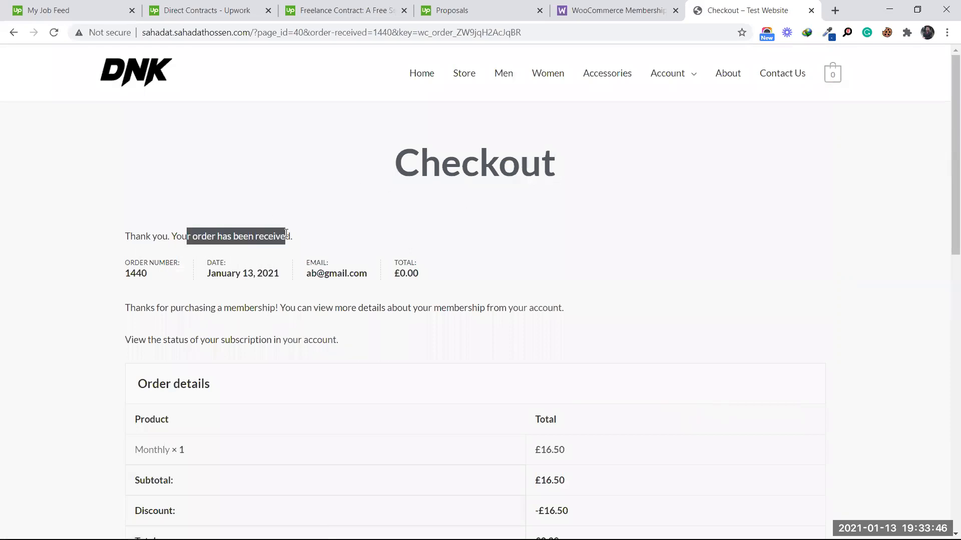
pyautogui.click(307, 236)
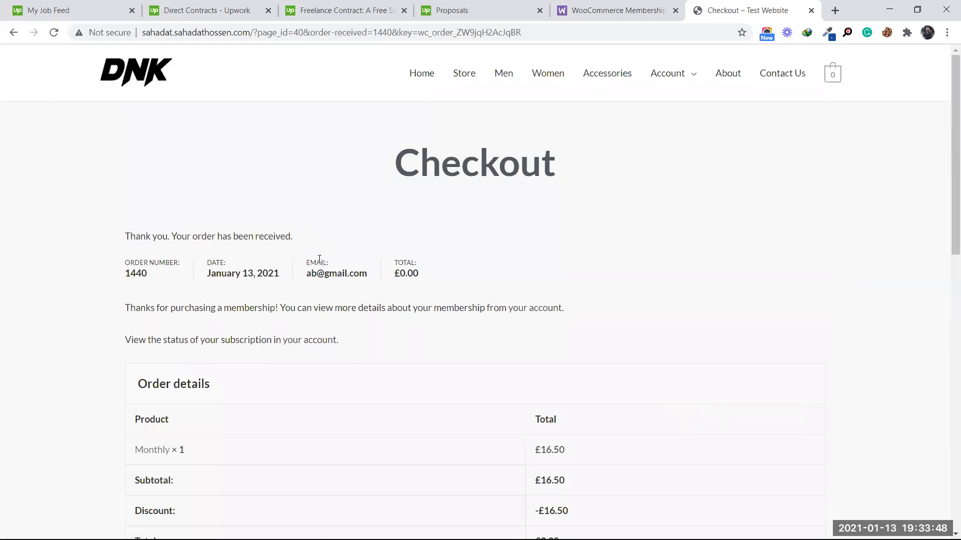
pyautogui.moveTo(163, 311); pyautogui.dragTo(190, 308)
pyautogui.click(271, 308)
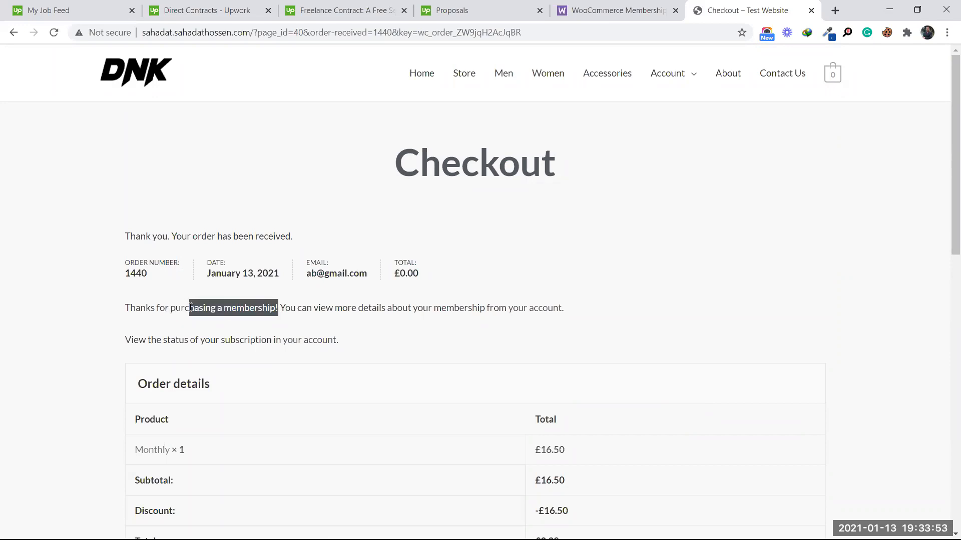
pyautogui.click(397, 320)
pyautogui.moveTo(311, 308); pyautogui.dragTo(493, 311)
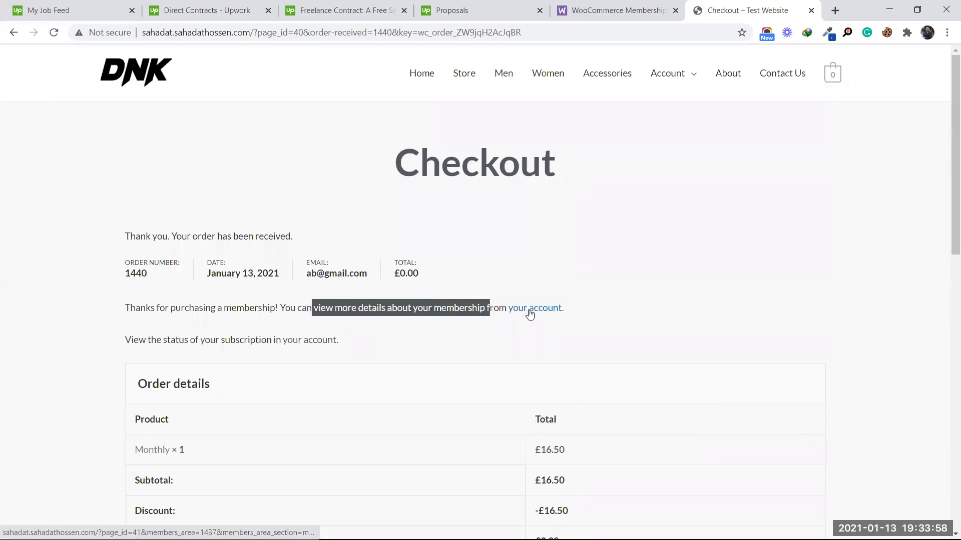
pyautogui.click(527, 309)
pyautogui.scroll(-3, 510, 302)
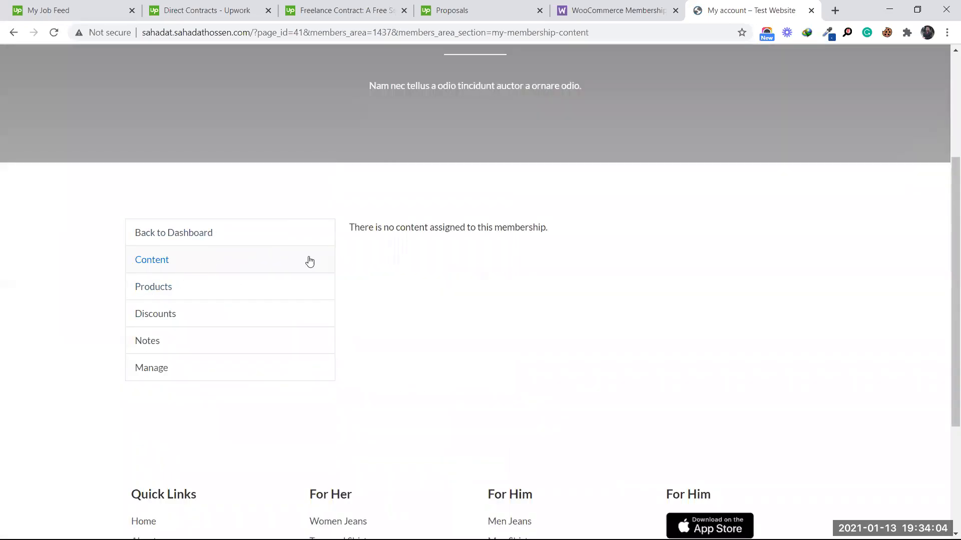
# Step: Reload the membership's Content section and open its Products section
pyautogui.click(163, 264)
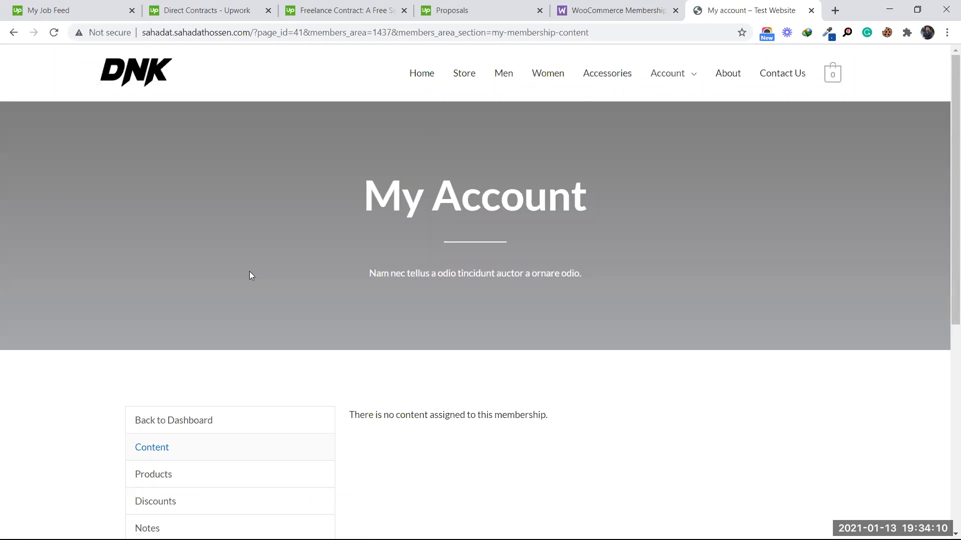
pyautogui.scroll(-2, 249, 273)
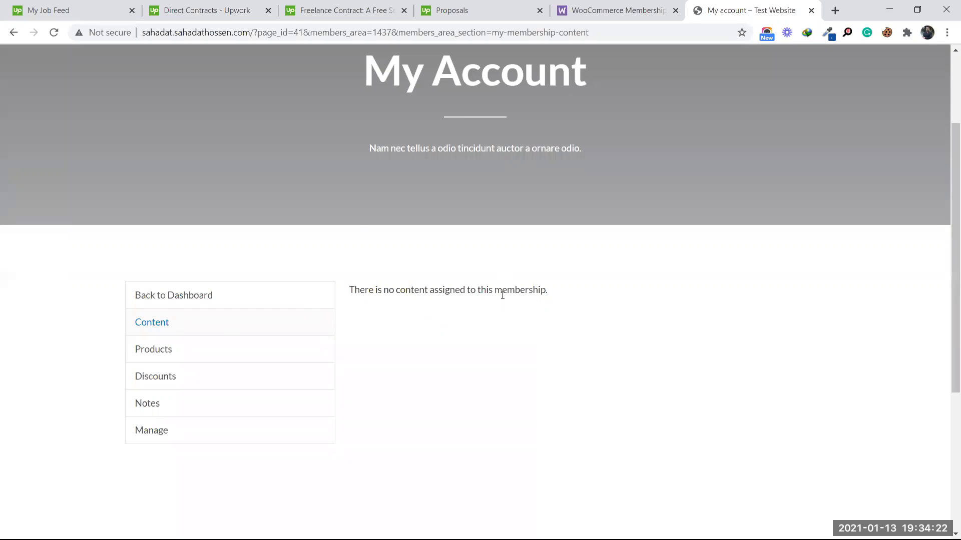
pyautogui.click(176, 355)
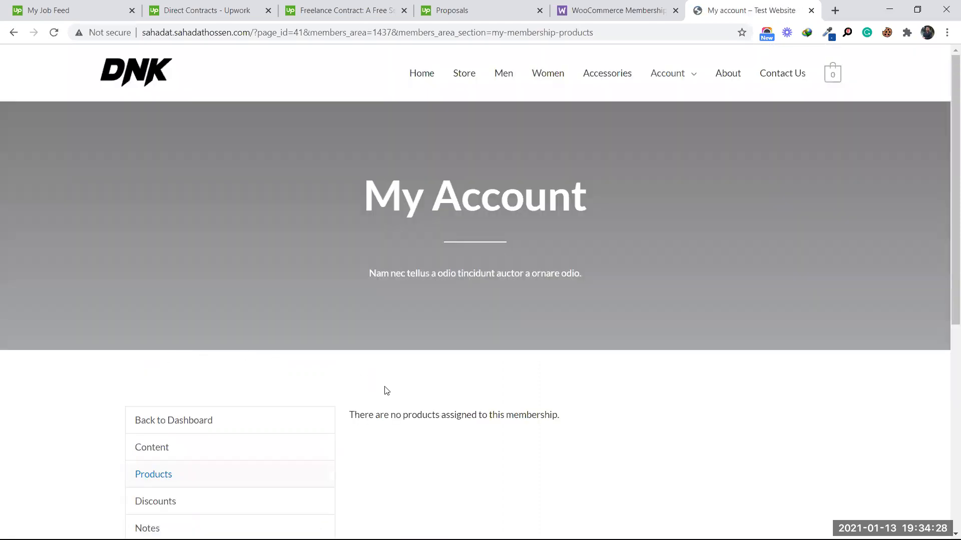
pyautogui.scroll(-1, 386, 391)
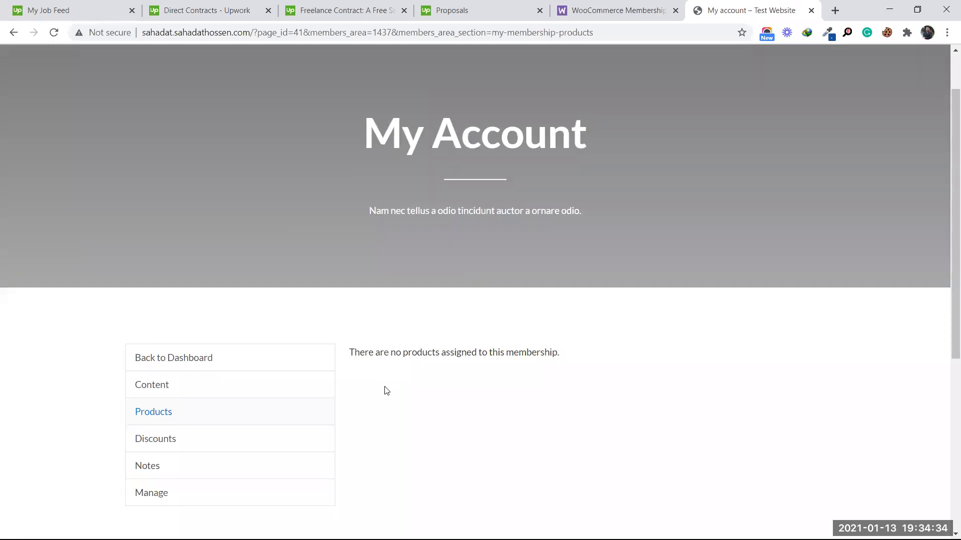
# Step: Show the Discounts list, scrolling through products like DNK Green Shoes and Black Hoodie at 100% off, £0.00
pyautogui.click(178, 443)
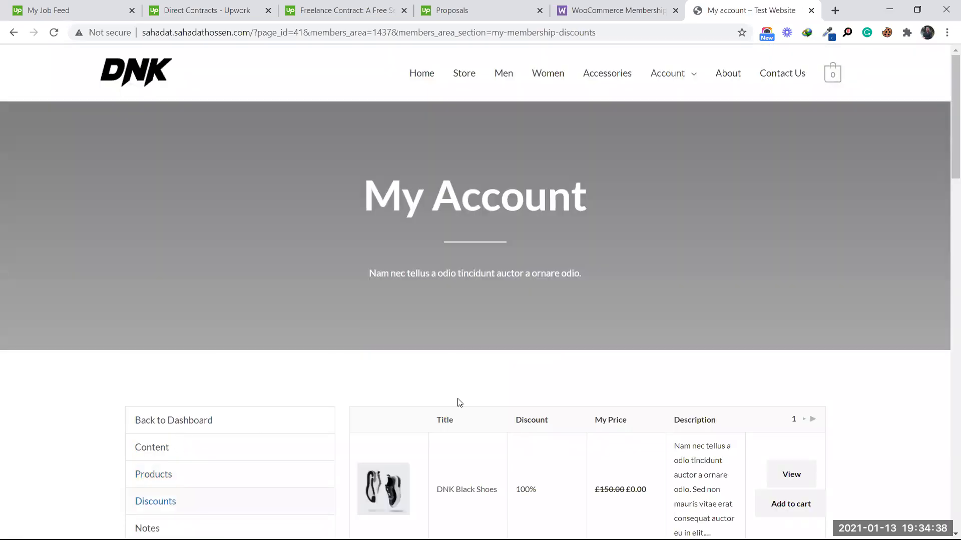
pyautogui.scroll(-3, 483, 386)
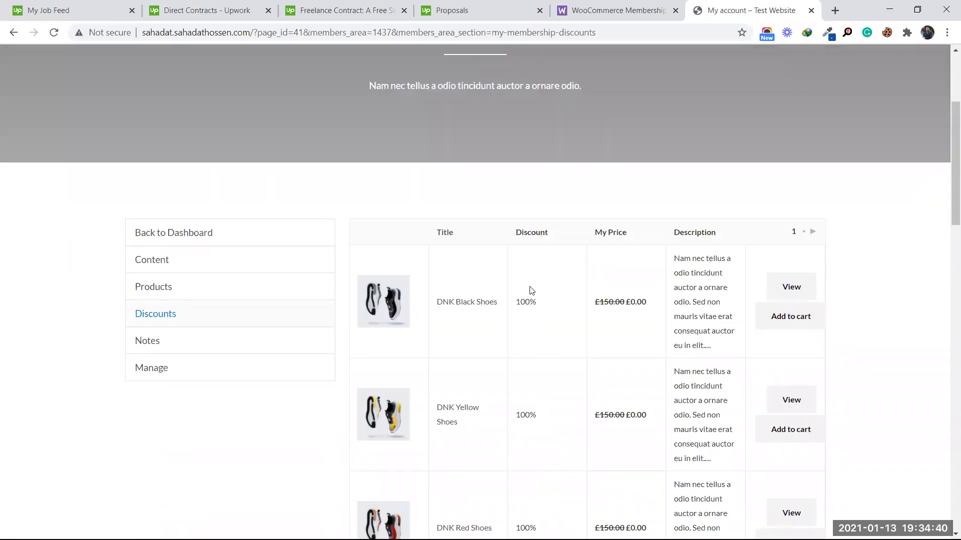
pyautogui.scroll(-5, 639, 296)
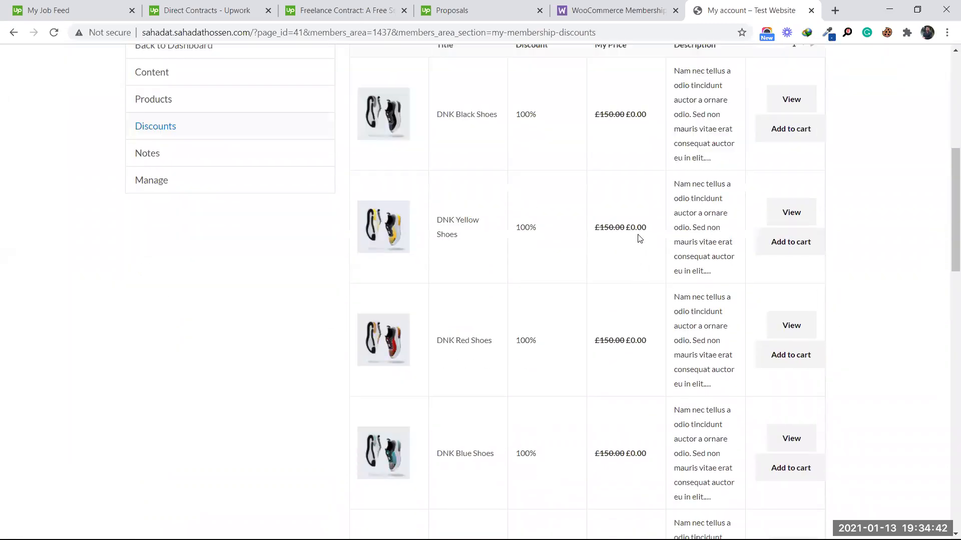
pyautogui.scroll(-5, 639, 230)
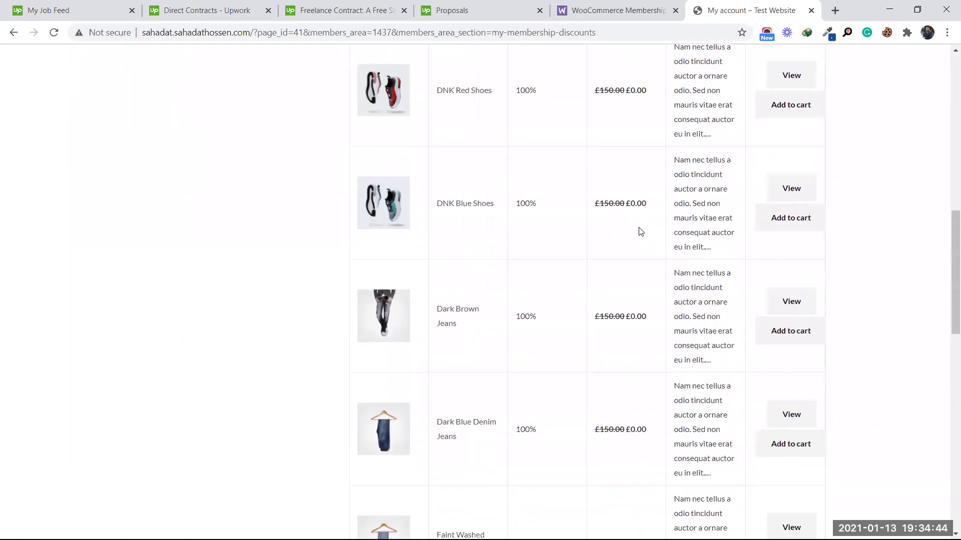
pyautogui.scroll(-5, 634, 311)
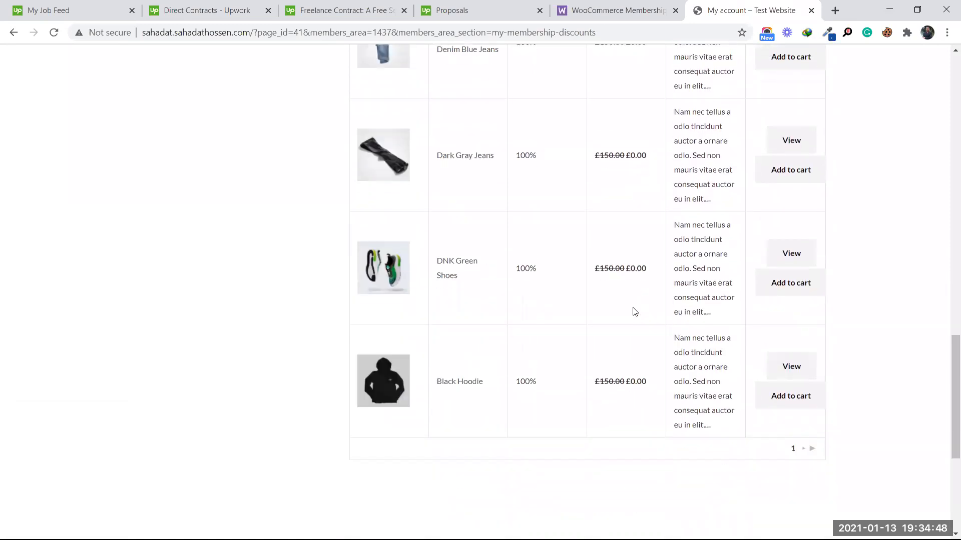
pyautogui.scroll(3, 634, 311)
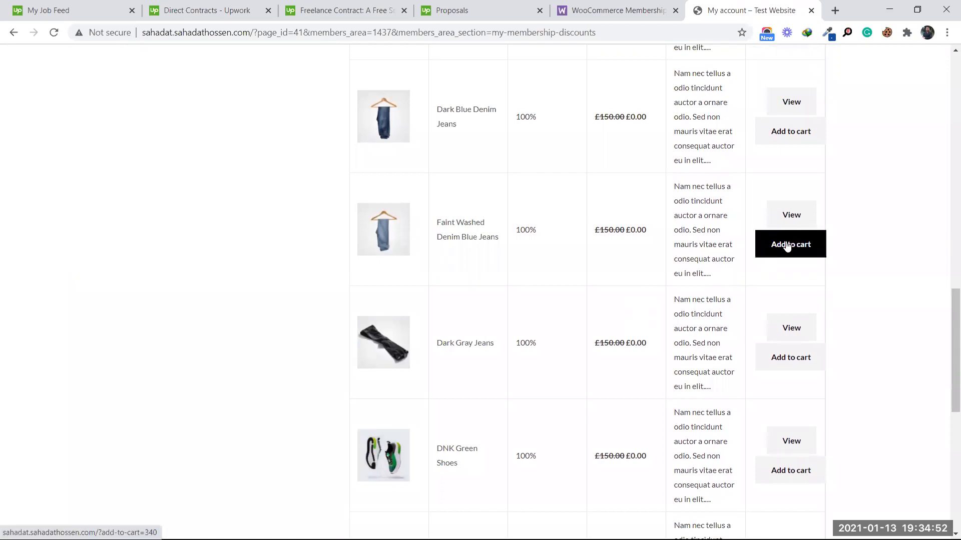
pyautogui.scroll(15, 726, 269)
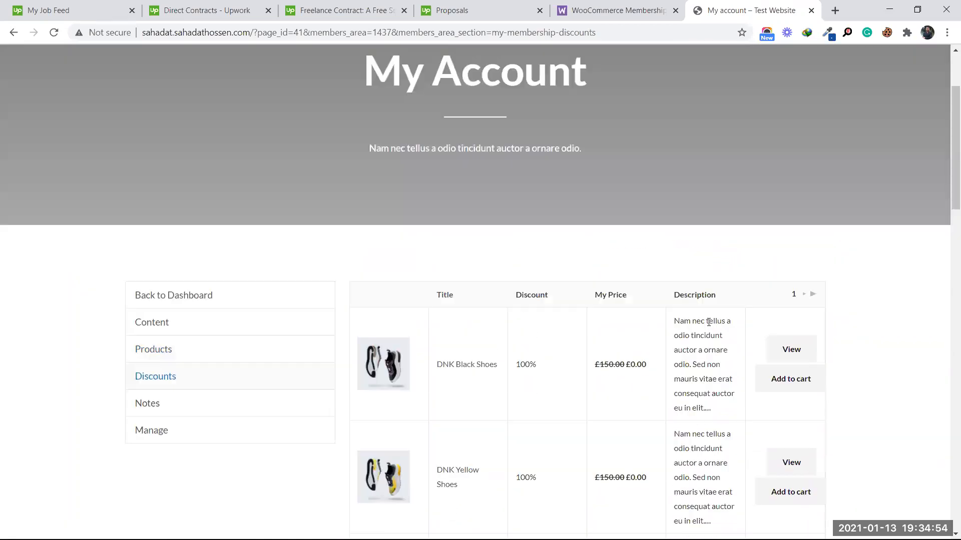
pyautogui.scroll(-5, 705, 322)
pyautogui.scroll(-1, 703, 321)
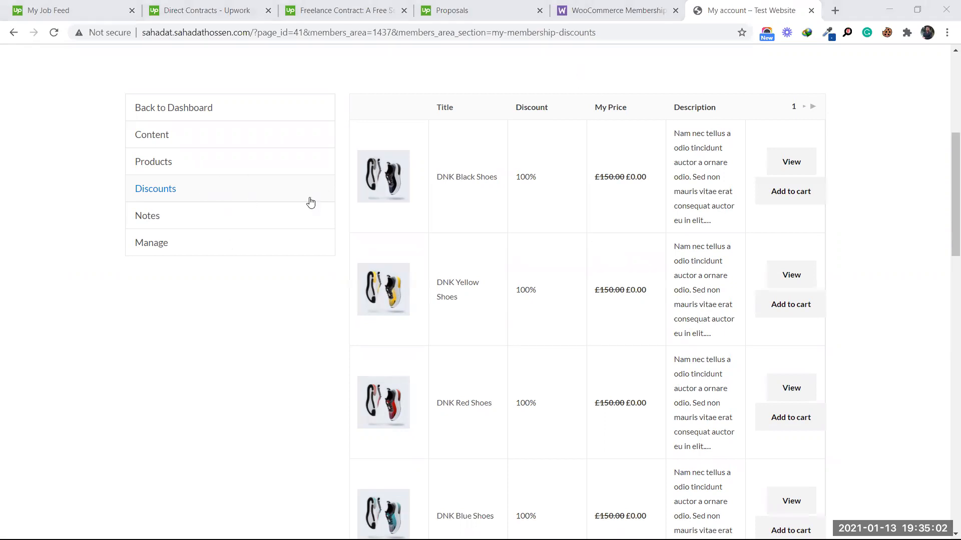
pyautogui.scroll(6, 729, 260)
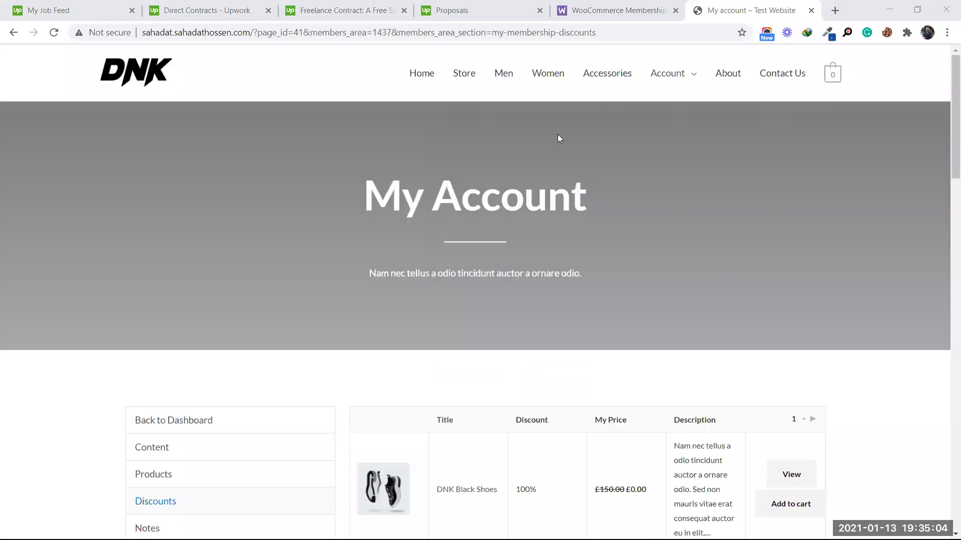
pyautogui.scroll(-8, 392, 308)
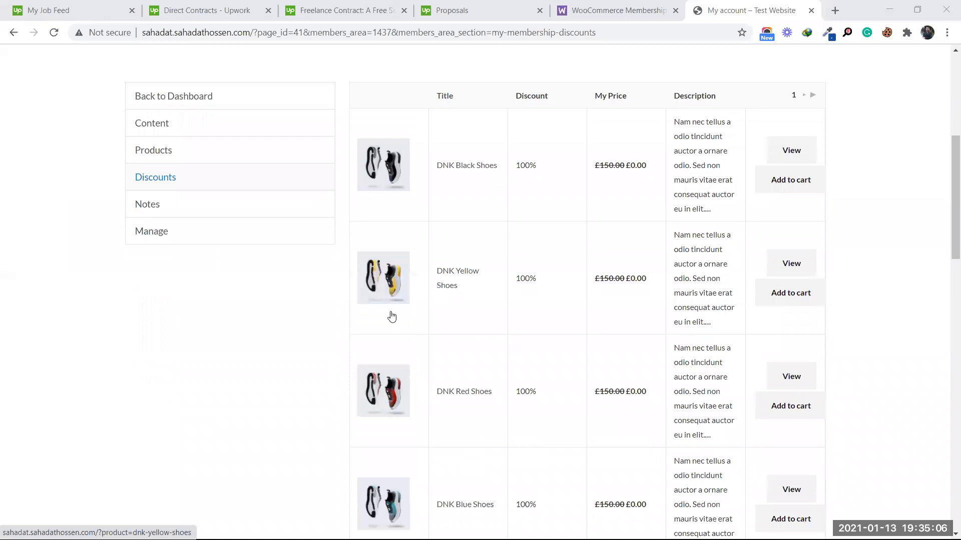
pyautogui.scroll(-15, 392, 314)
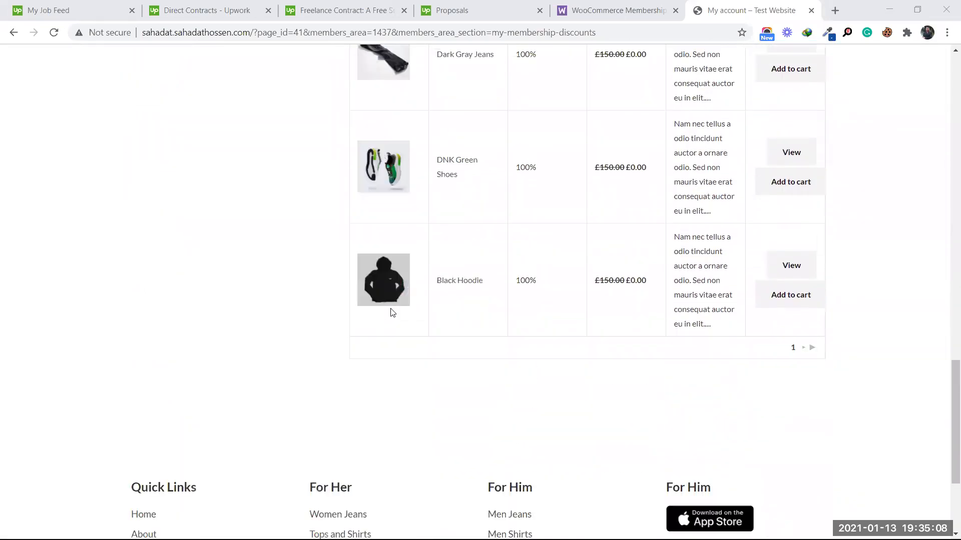
pyautogui.scroll(2, 391, 312)
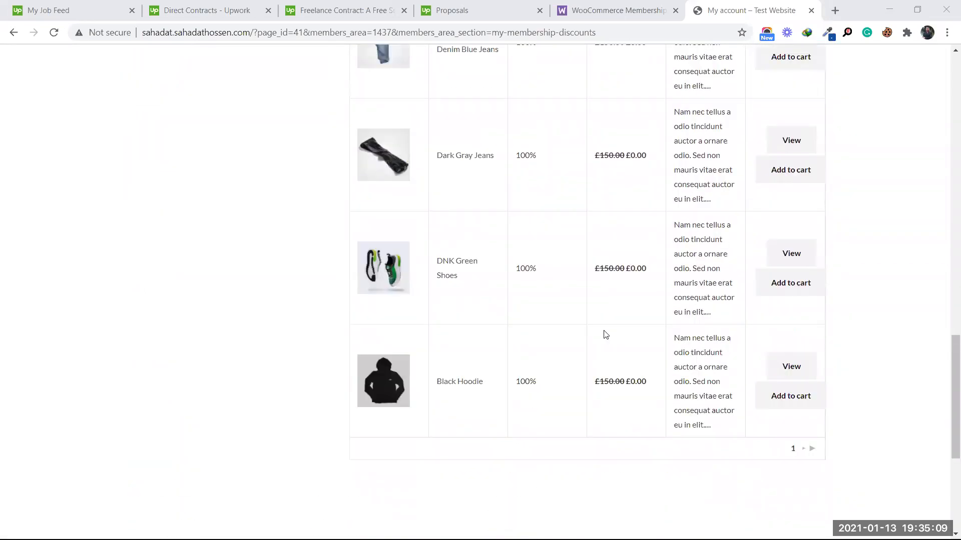
# Step: Add DNK Green Shoes to the cart and go to checkout to review the order
pyautogui.click(783, 287)
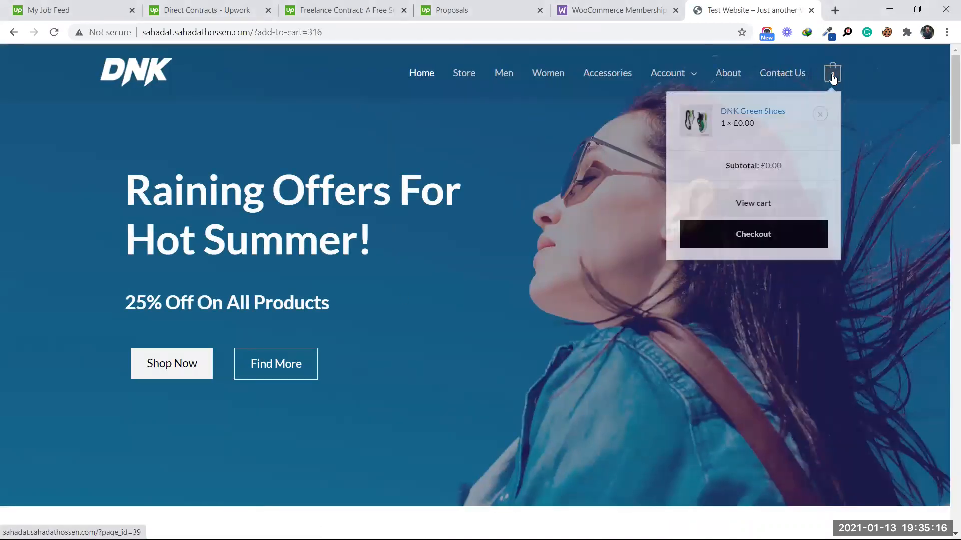
pyautogui.moveTo(832, 76)
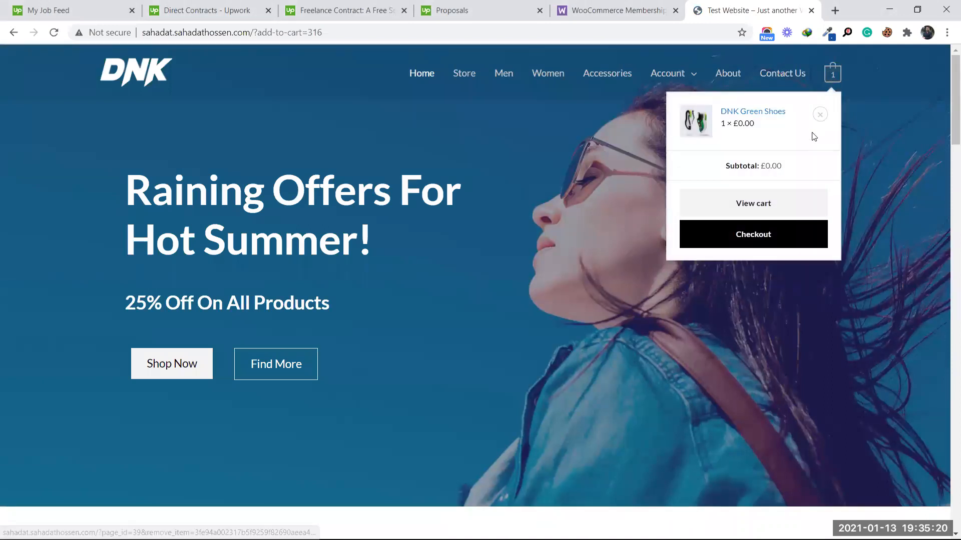
pyautogui.click(761, 238)
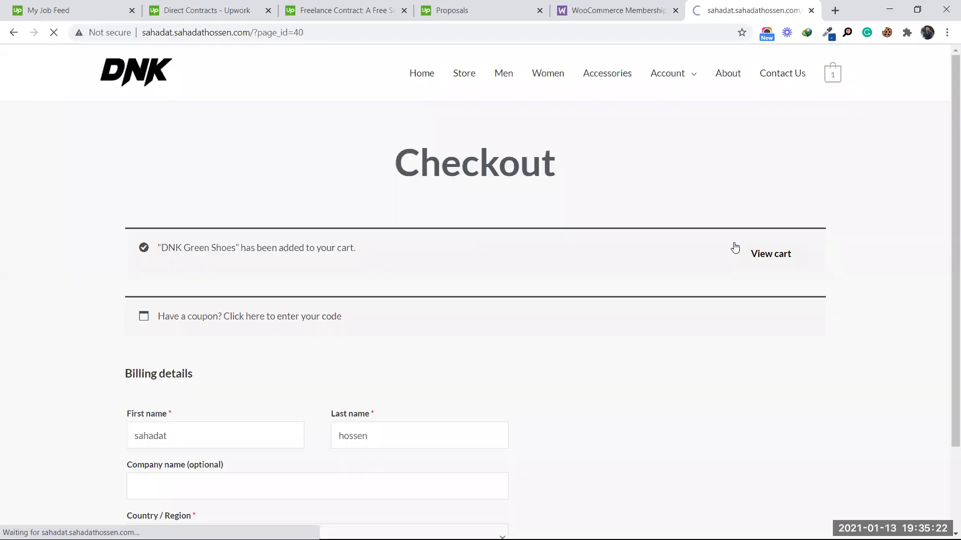
pyautogui.scroll(-2, 562, 263)
pyautogui.scroll(-1, 562, 264)
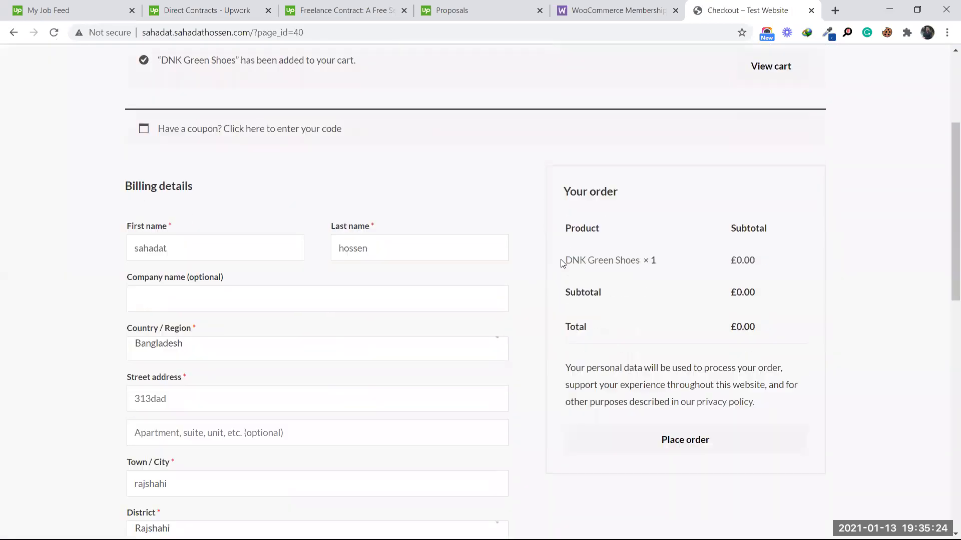
pyautogui.scroll(-3, 465, 203)
pyautogui.scroll(-4, 183, 271)
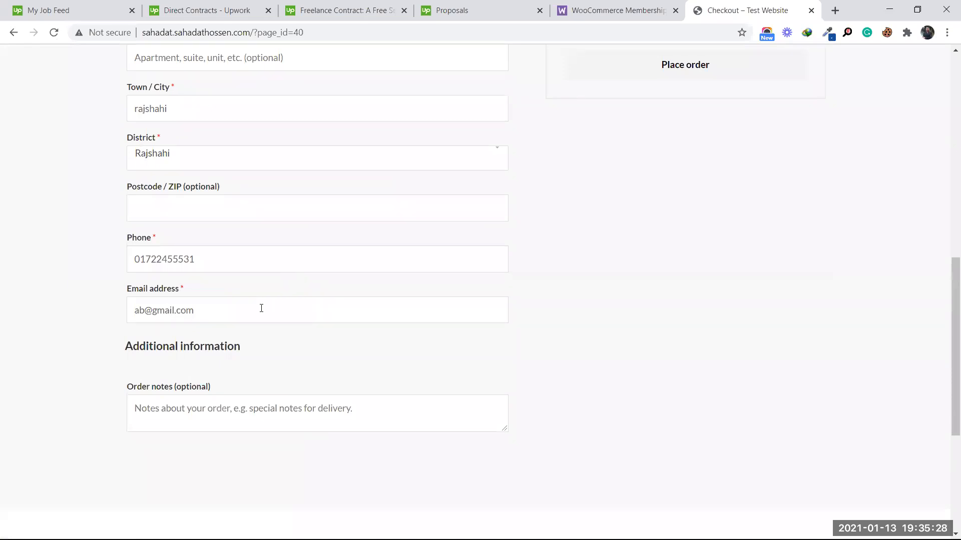
pyautogui.scroll(4, 748, 313)
# Step: Place the order and check the £0.00 order-received confirmation with the member discount
pyautogui.click(703, 253)
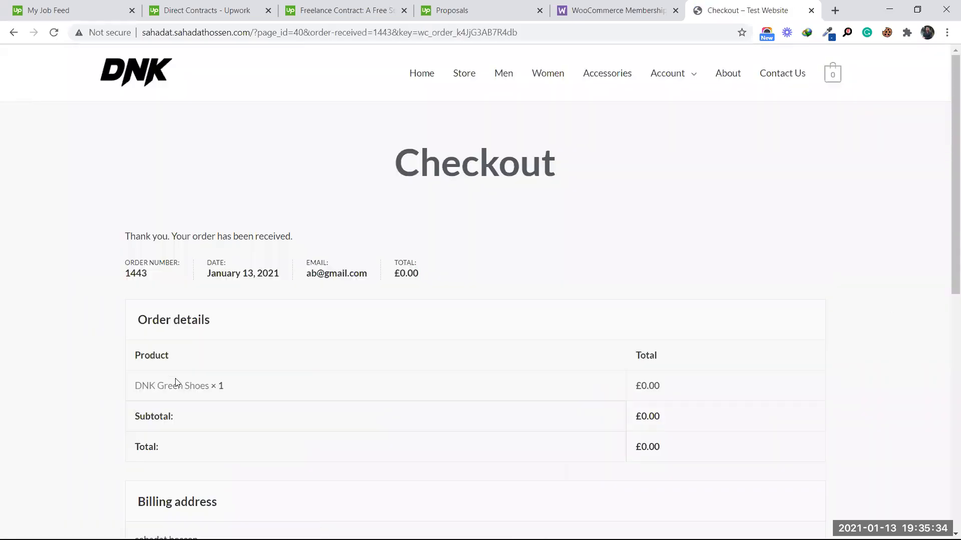
pyautogui.scroll(-2, 233, 343)
pyautogui.scroll(-4, 327, 367)
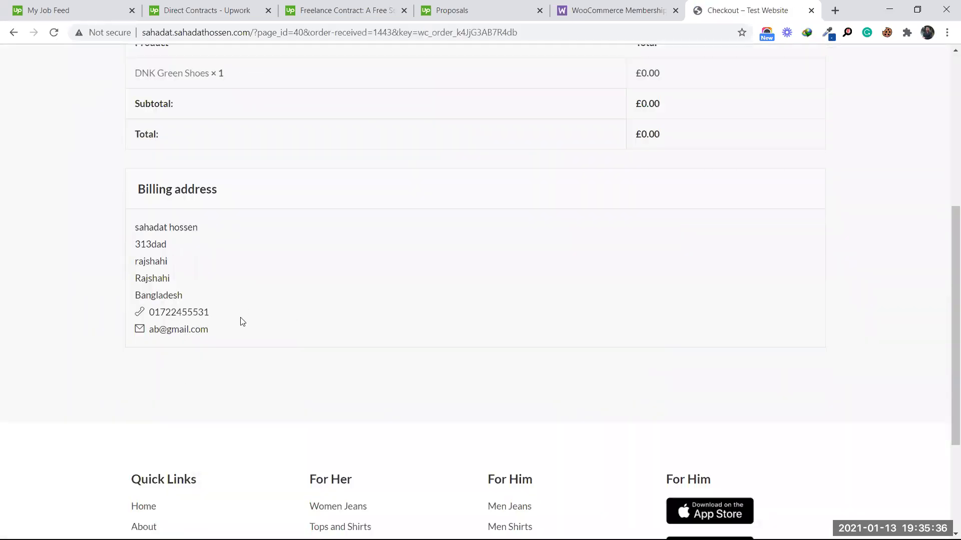
pyautogui.scroll(6, 545, 249)
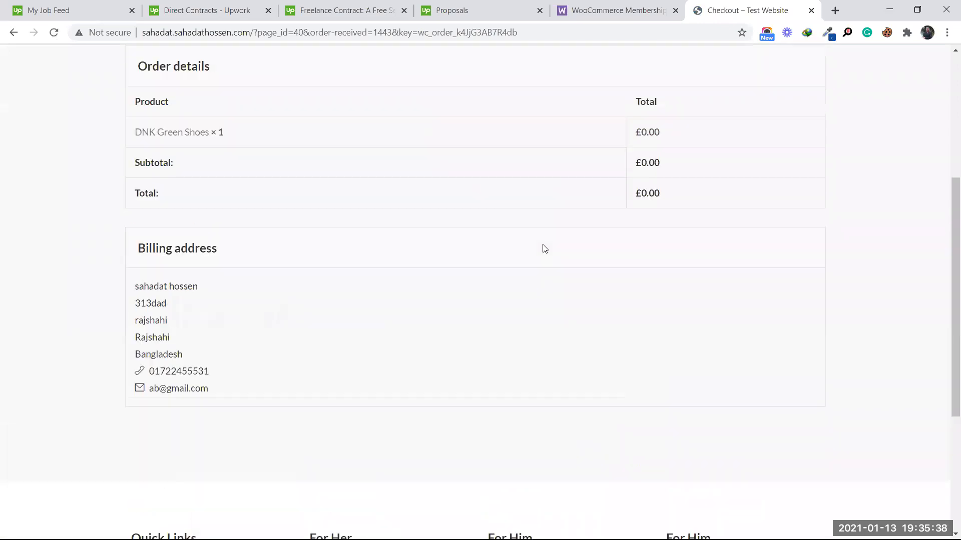
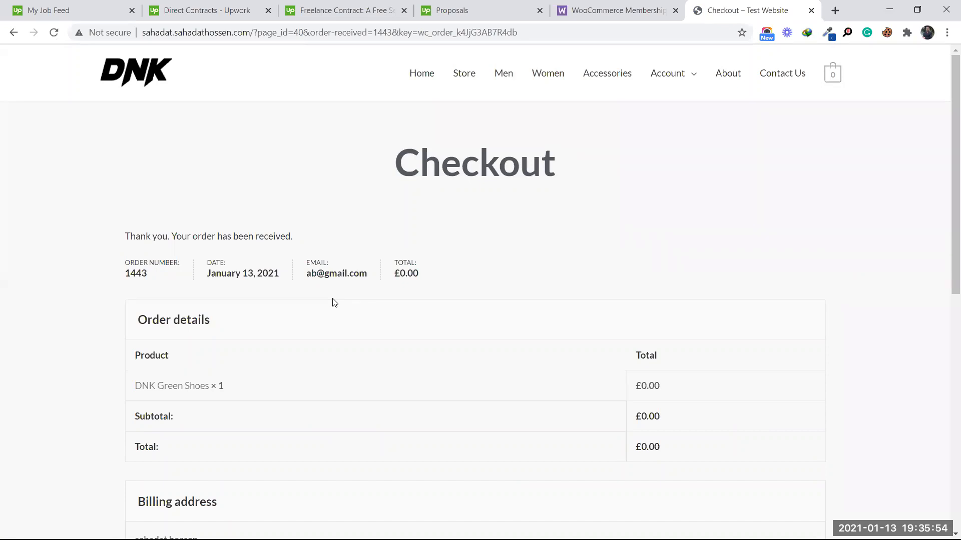
# Step: Switch from the storefront order confirmation to the admin window showing the Edit coupon page
pyautogui.click(890, 10)
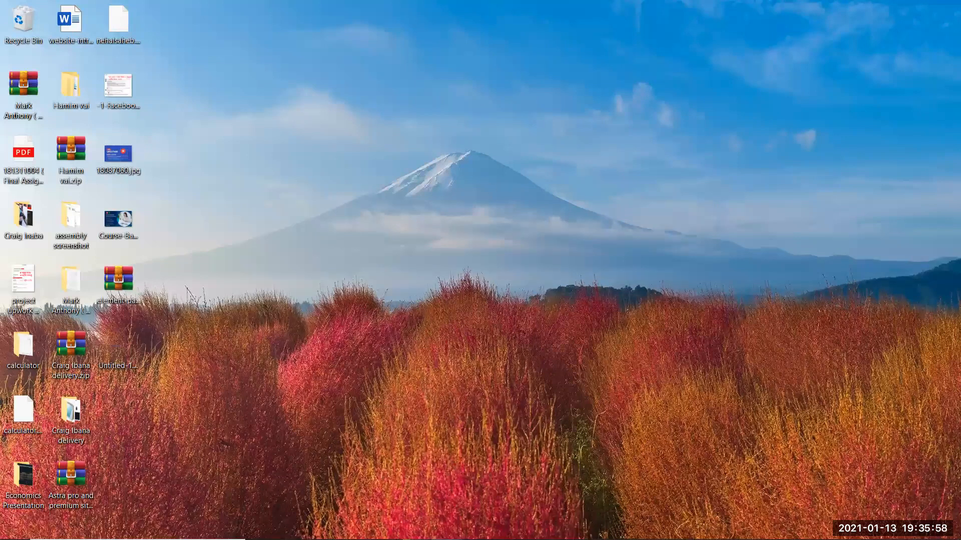
pyautogui.click(353, 528)
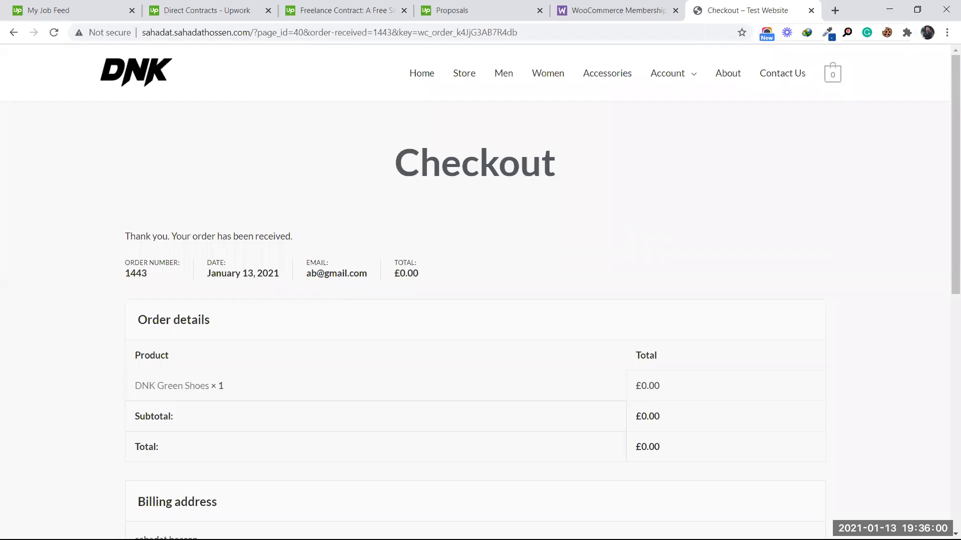
pyautogui.click(889, 9)
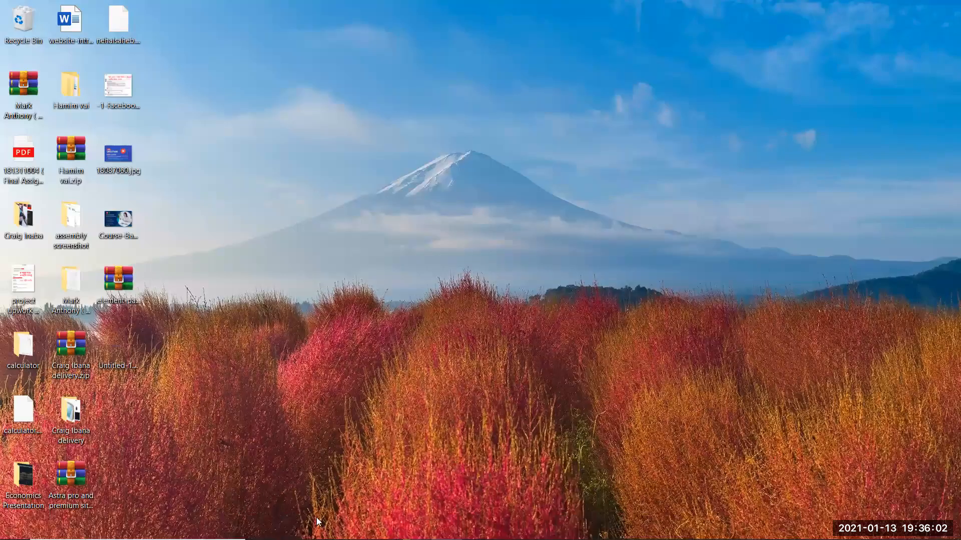
pyautogui.click(385, 529)
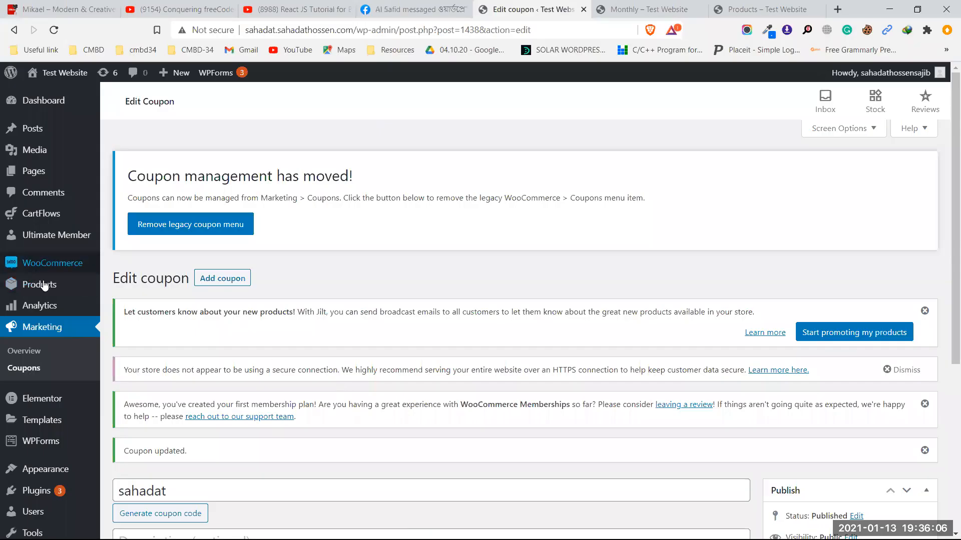
# Step: Start a new product titled 'Elementor' and scroll to its Product data
pyautogui.moveTo(42, 283)
pyautogui.click(133, 301)
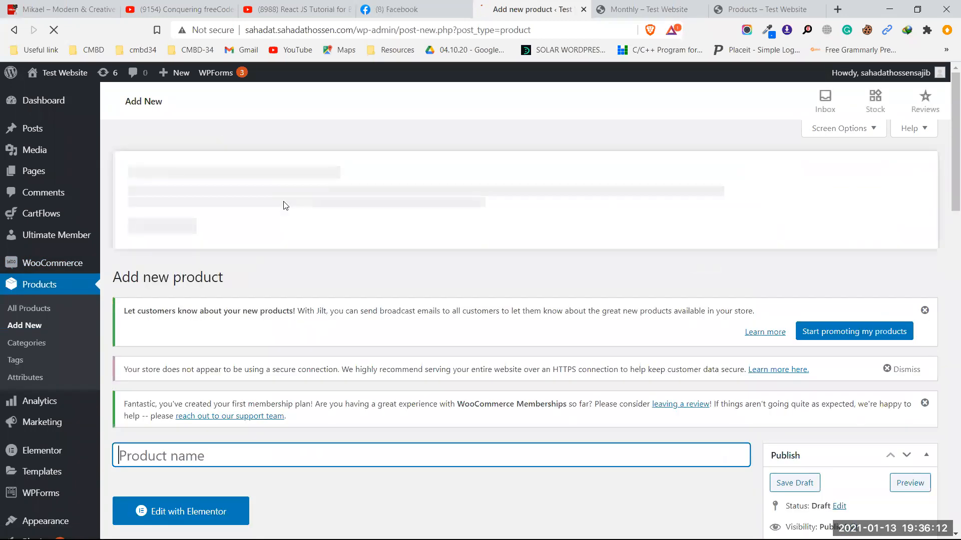
pyautogui.write('E')
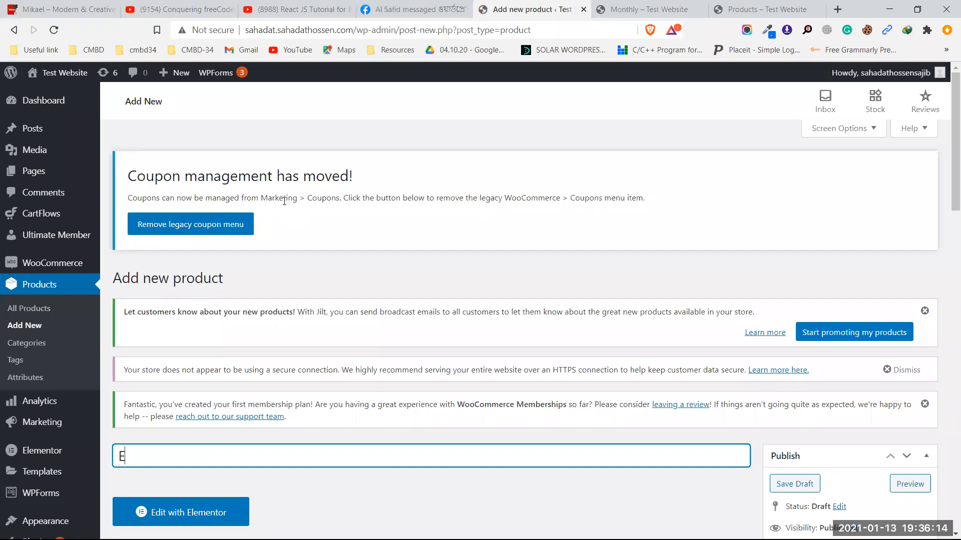
pyautogui.write('lementor')
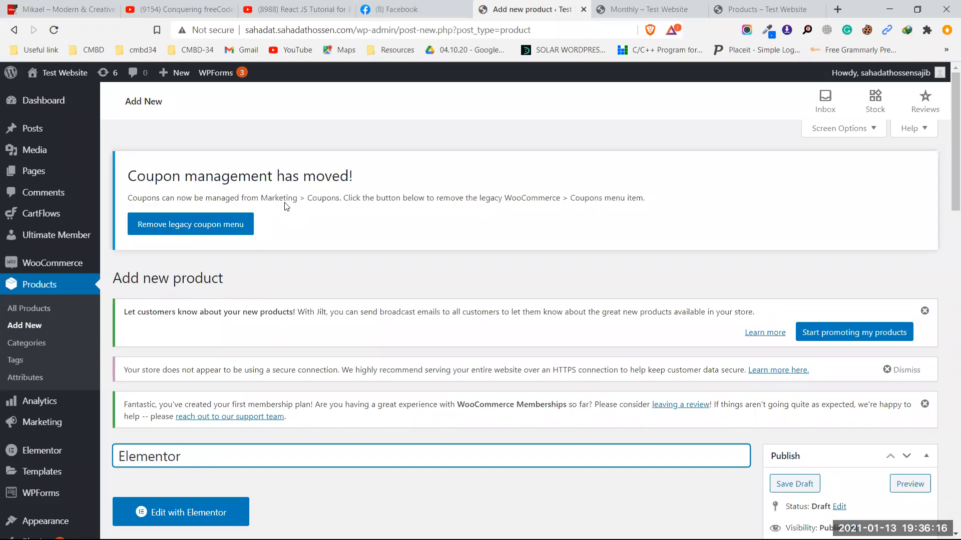
pyautogui.scroll(-5, 385, 190)
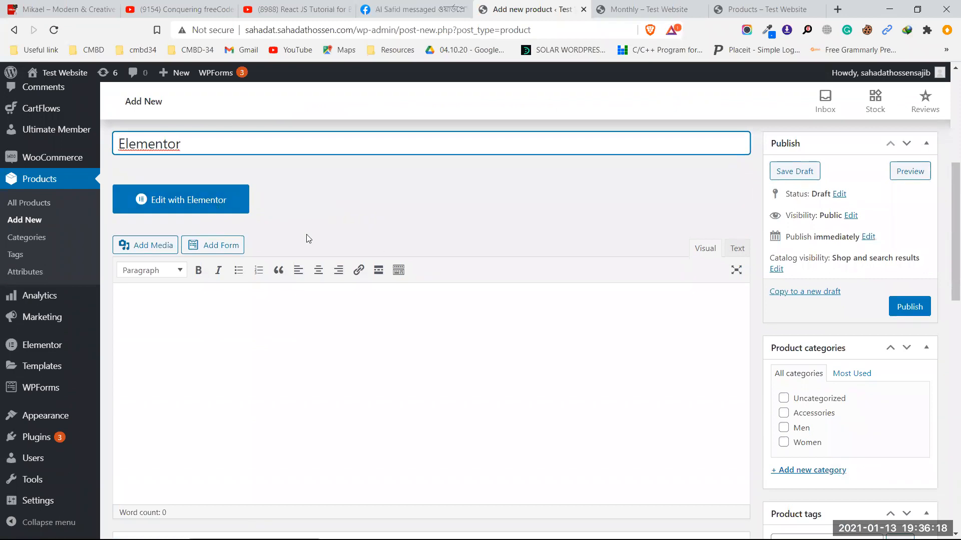
pyautogui.scroll(-3, 376, 242)
pyautogui.scroll(-3, 377, 245)
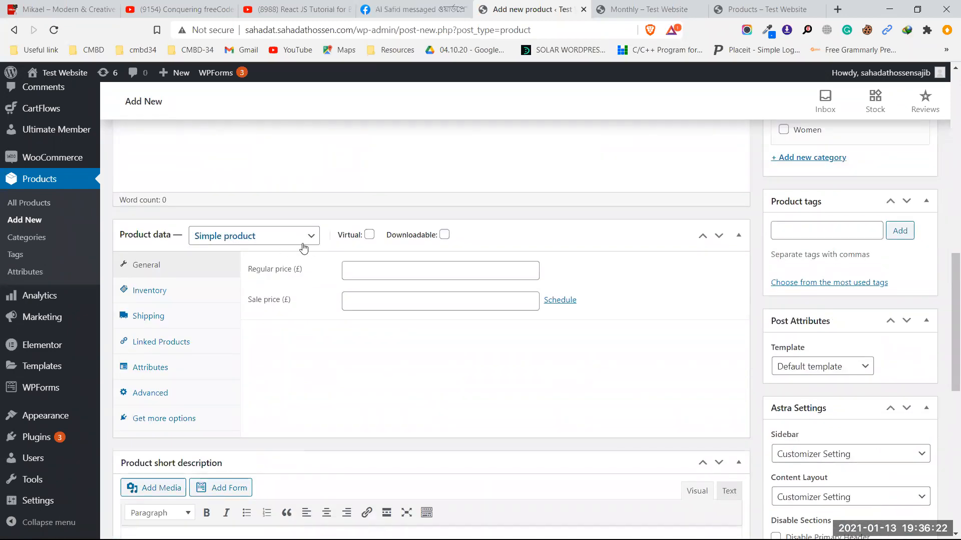
# Step: Make the product virtual and downloadable with a download file named 'Elementor'
pyautogui.click(369, 234)
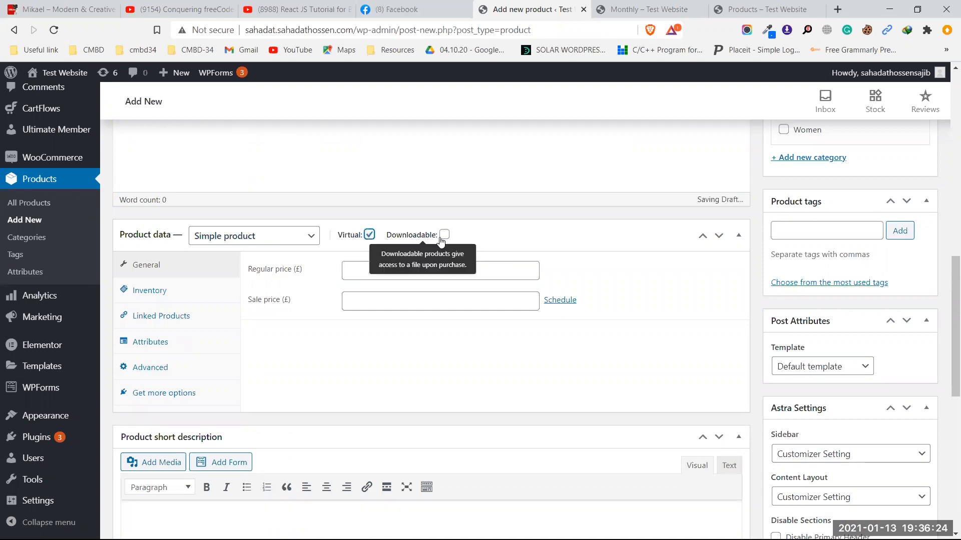
pyautogui.click(444, 235)
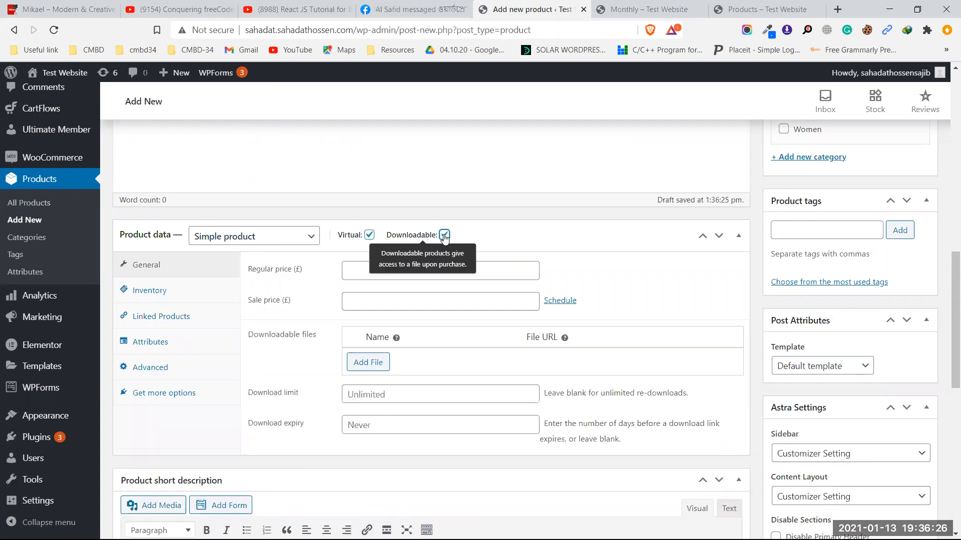
pyautogui.click(386, 363)
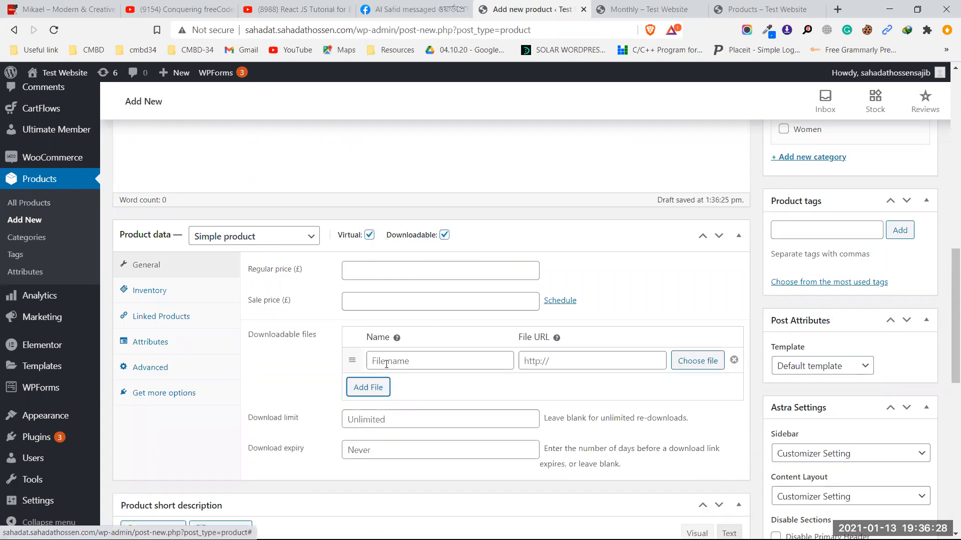
pyautogui.click(416, 359)
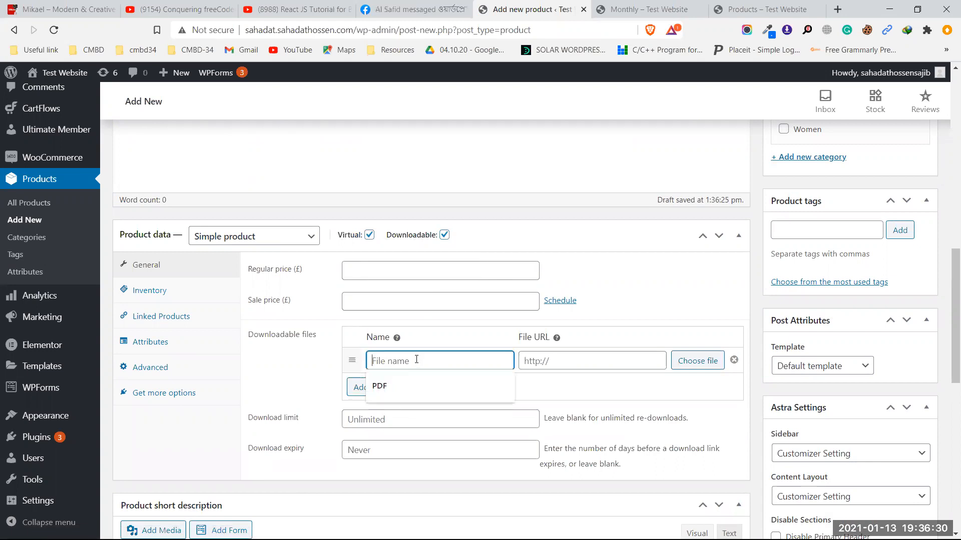
pyautogui.write('Elementor')
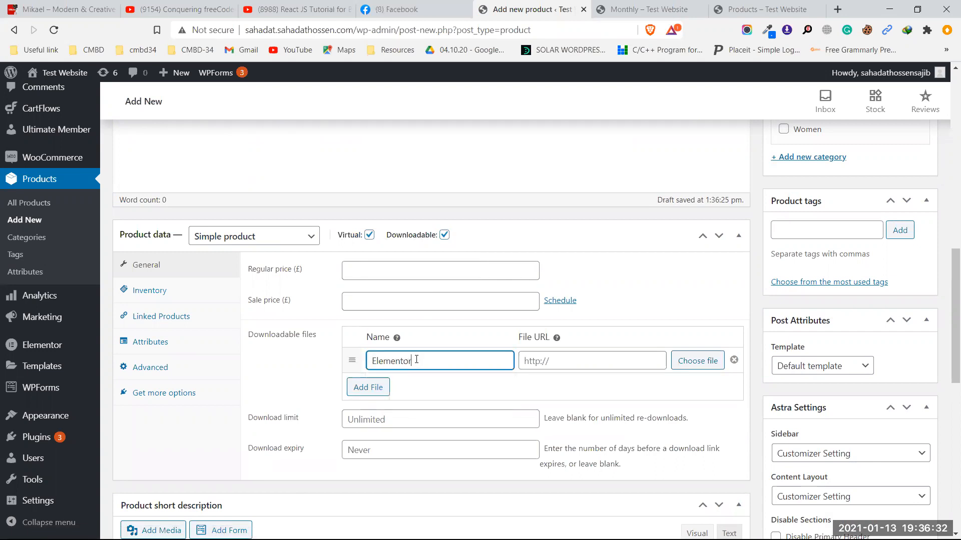
pyautogui.doubleClick(416, 360)
pyautogui.click(684, 361)
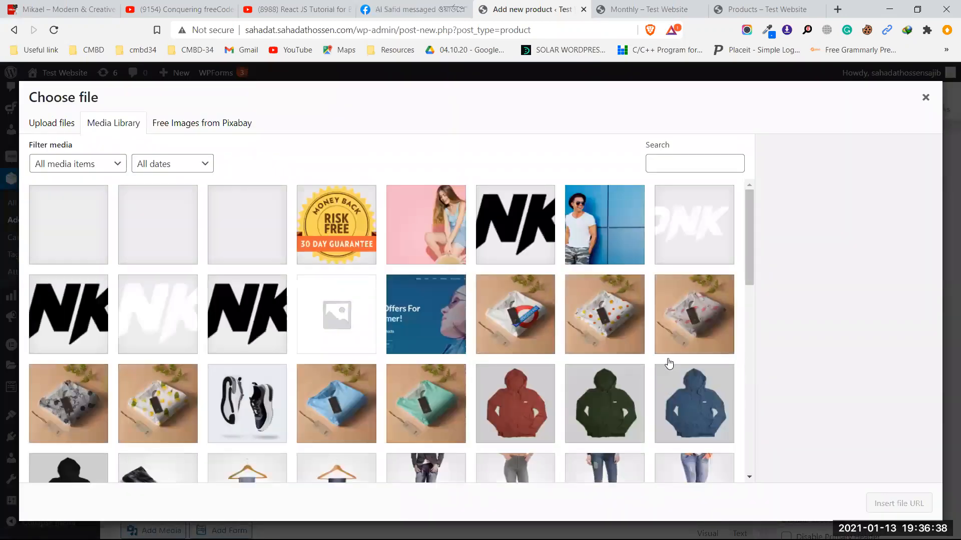
# Step: Start a new upload from the Choose file dialog and browse to the Downloads folder
pyautogui.click(430, 230)
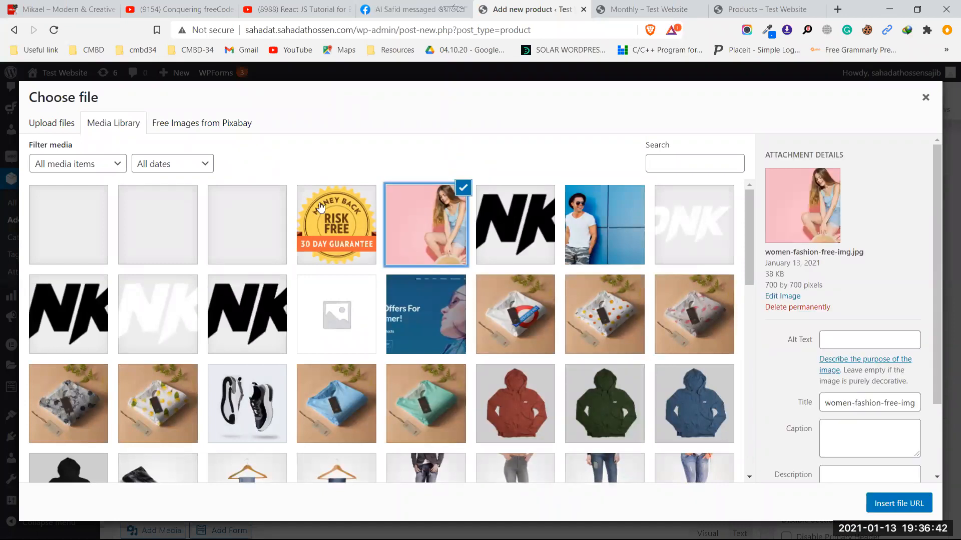
pyautogui.click(64, 123)
pyautogui.click(489, 317)
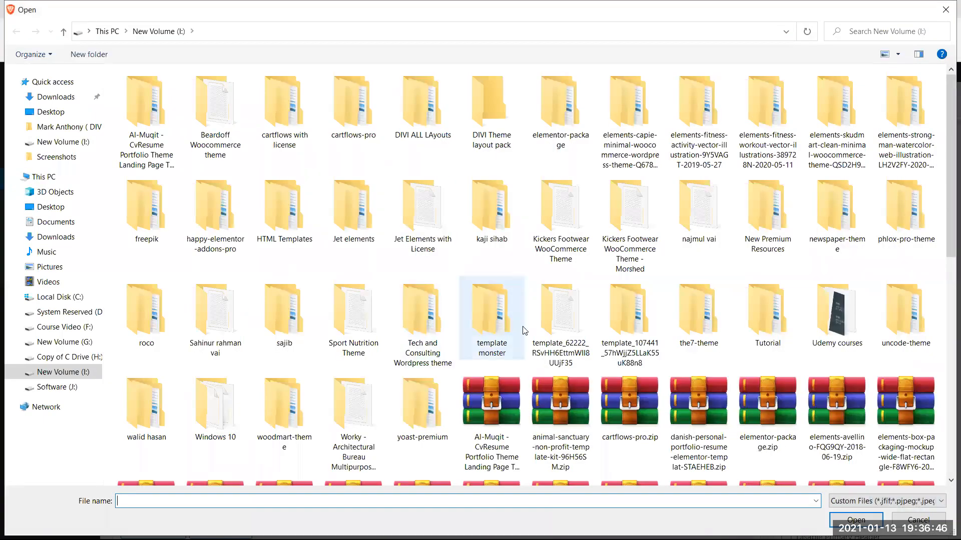
pyautogui.scroll(-10, 500, 320)
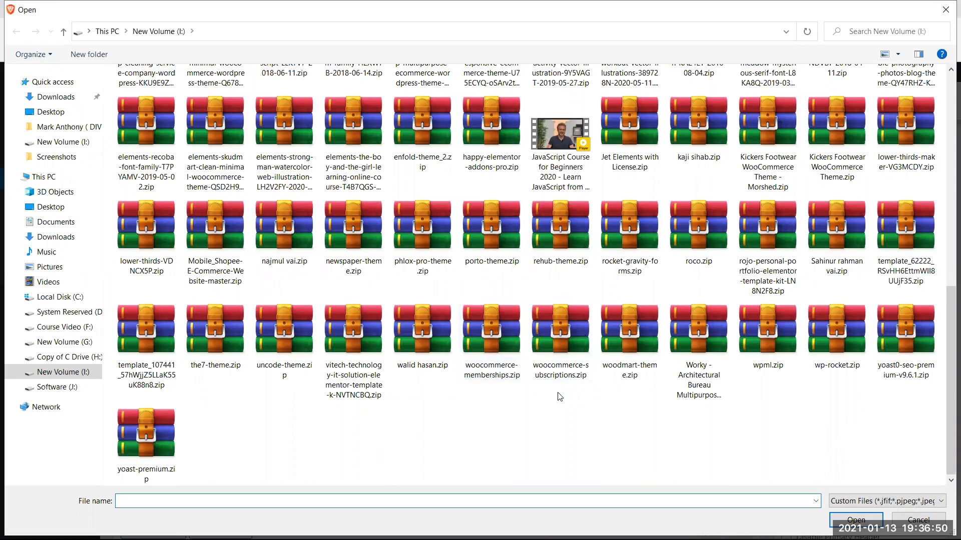
pyautogui.click(58, 98)
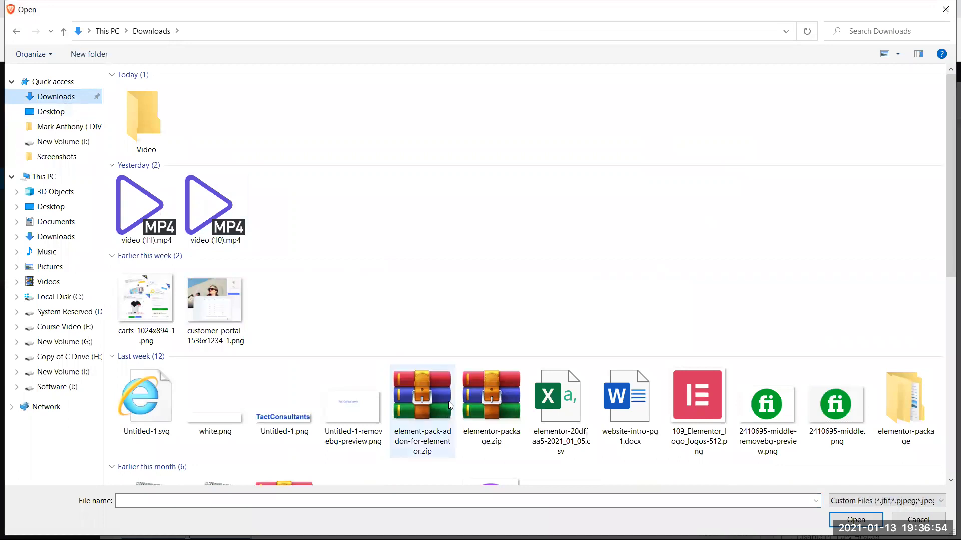
pyautogui.click(443, 418)
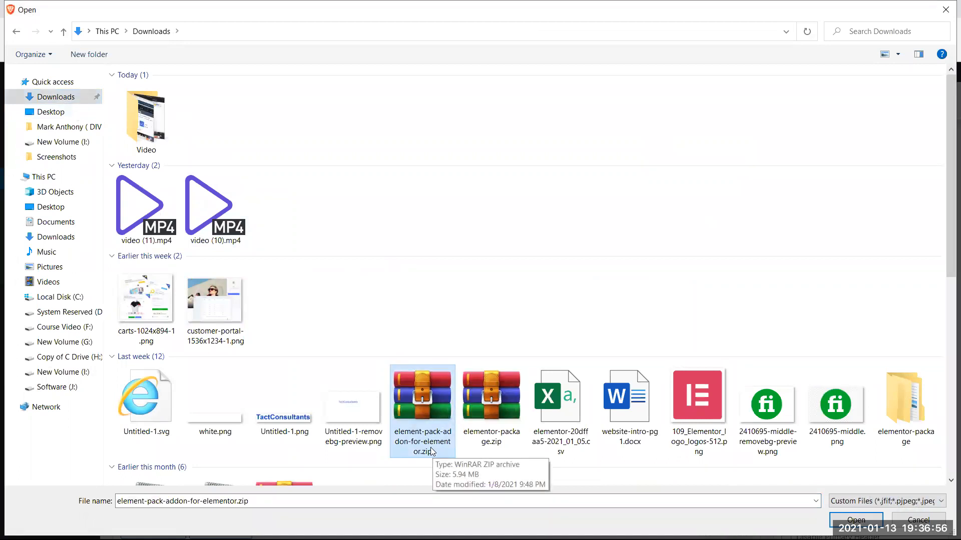
pyautogui.click(490, 438)
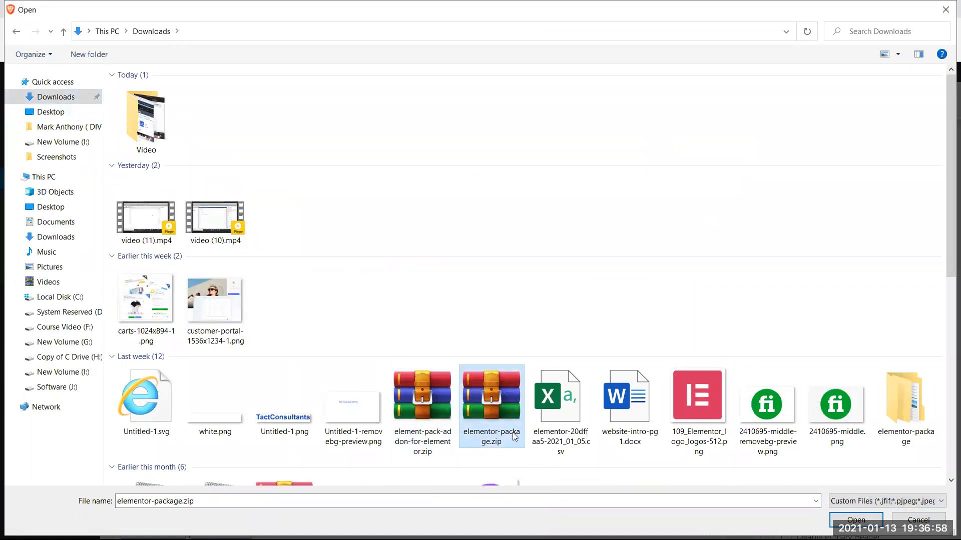
# Step: Upload elementor-pro3.0.9.zip from elementor-package and insert it as the download's file URL
pyautogui.doubleClick(915, 397)
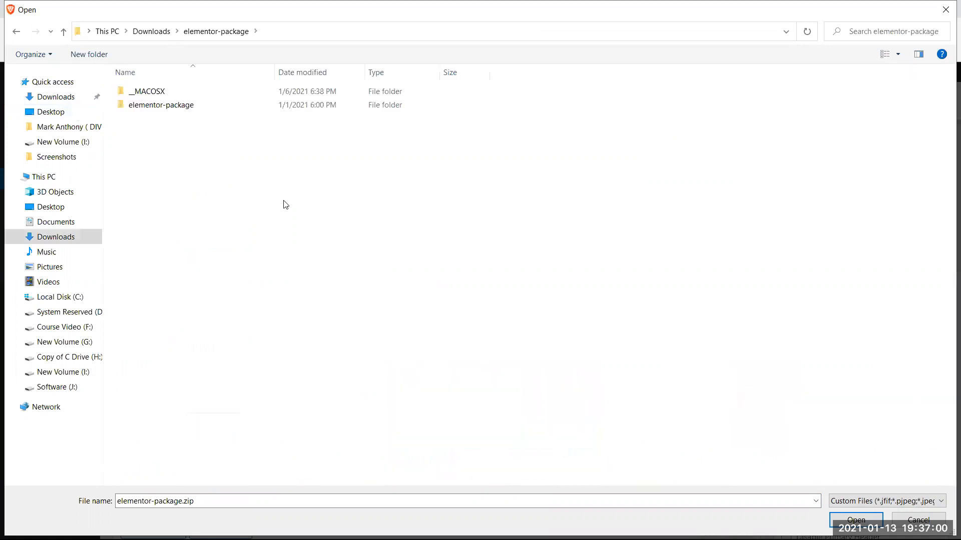
pyautogui.doubleClick(209, 106)
pyautogui.click(194, 93)
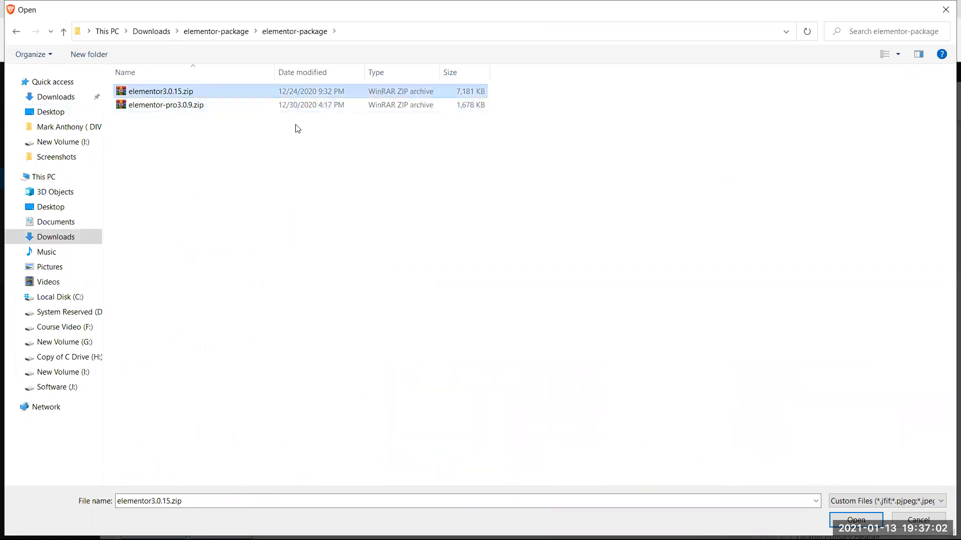
pyautogui.click(224, 105)
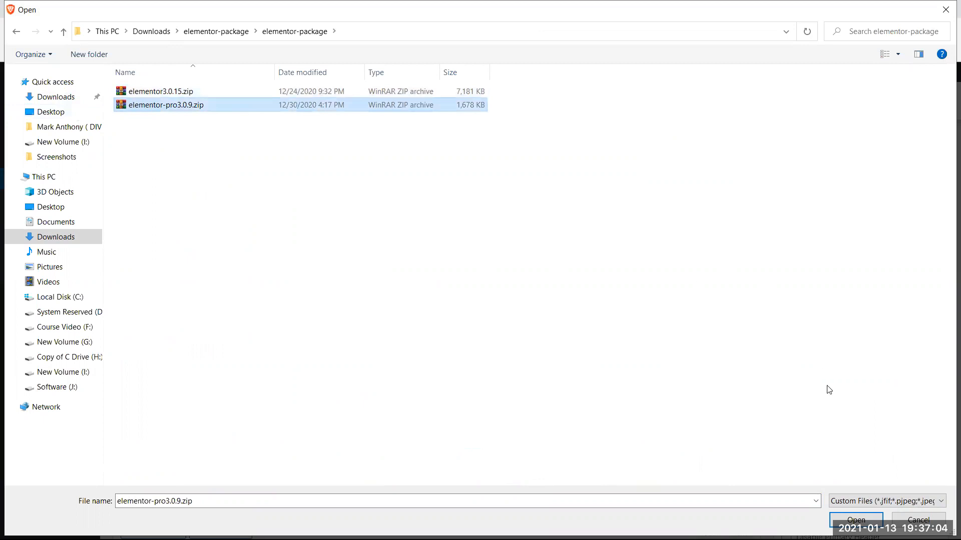
pyautogui.click(875, 519)
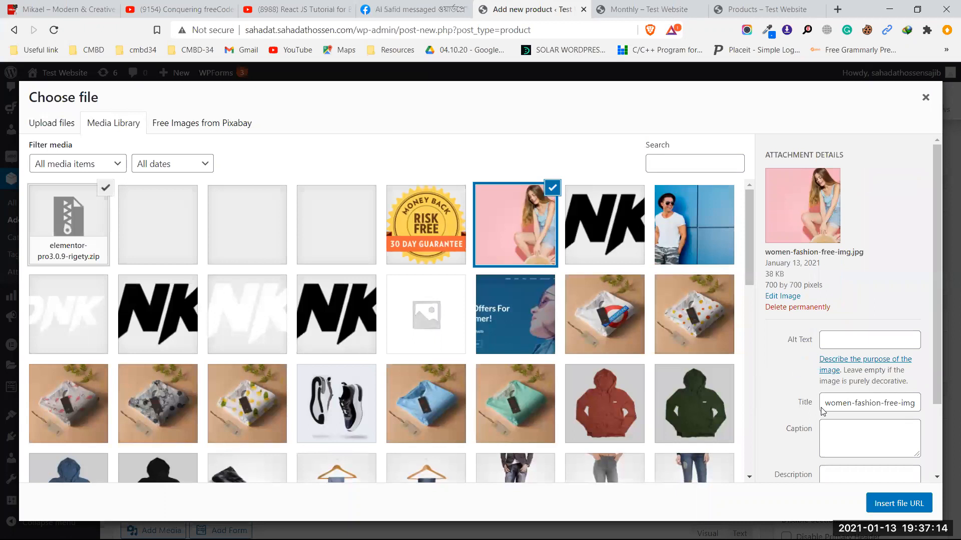
pyautogui.click(903, 506)
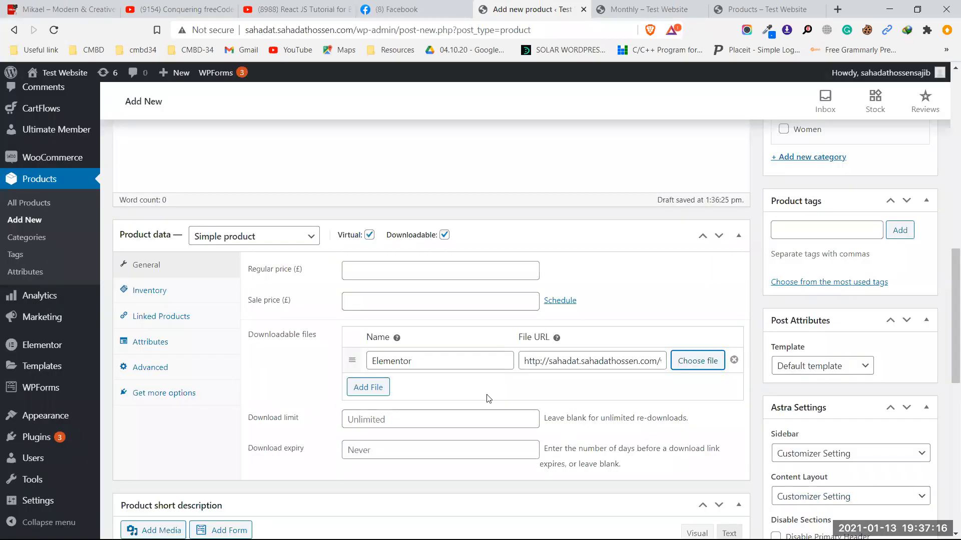
# Step: Set the Elementor product's regular price to 35 and publish it
pyautogui.scroll(10, 475, 376)
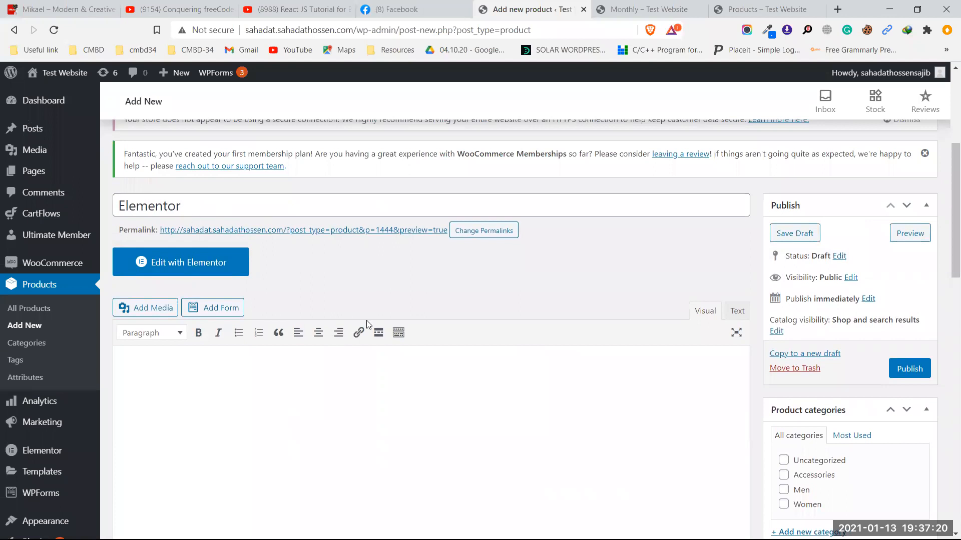
pyautogui.scroll(-8, 366, 321)
pyautogui.scroll(5, 361, 308)
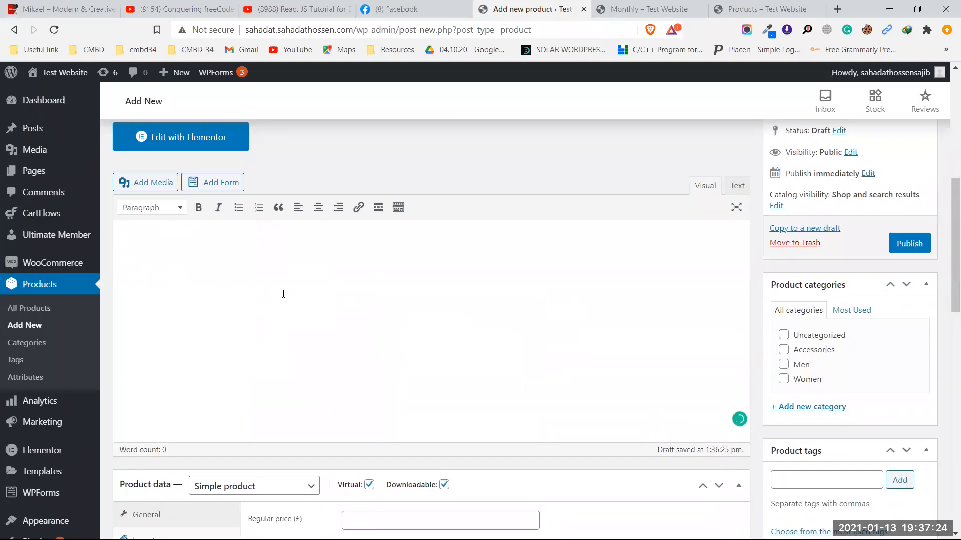
pyautogui.scroll(-5, 283, 295)
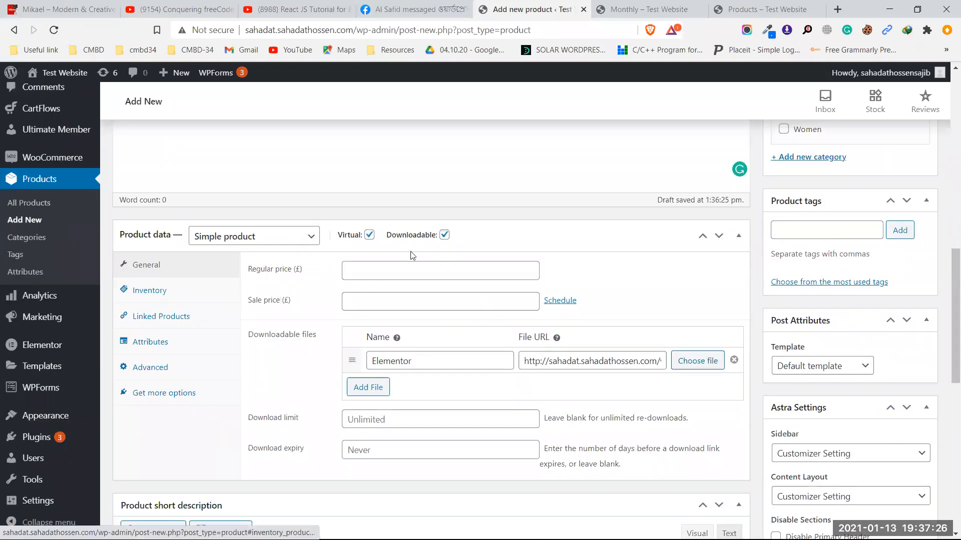
pyautogui.click(370, 271)
pyautogui.click(368, 316)
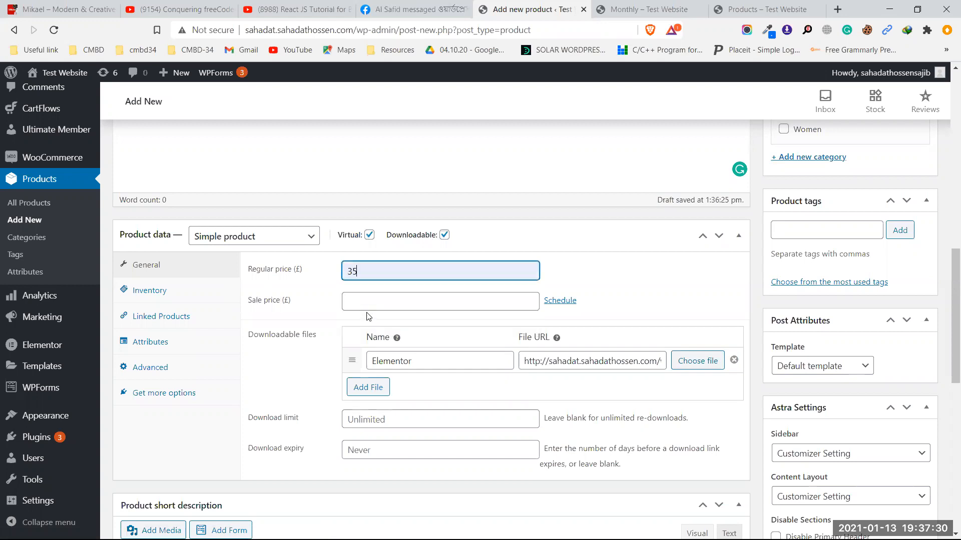
pyautogui.scroll(-3, 383, 278)
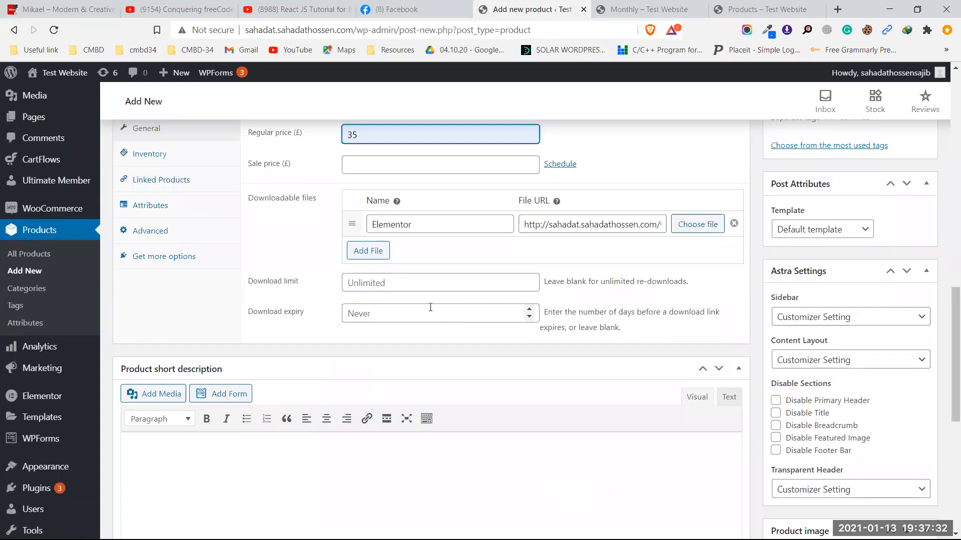
pyautogui.scroll(2, 309, 281)
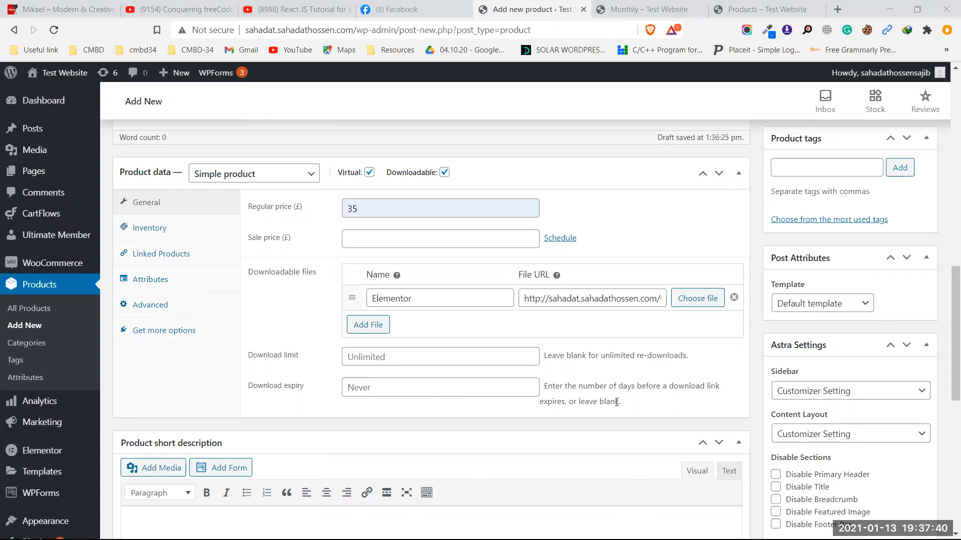
pyautogui.scroll(-2, 616, 403)
pyautogui.scroll(2, 616, 405)
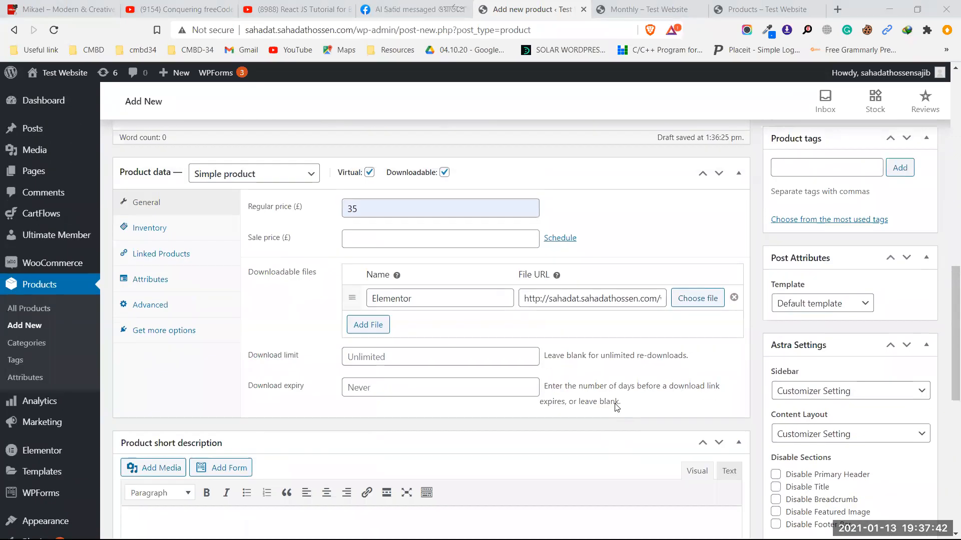
pyautogui.scroll(7, 616, 406)
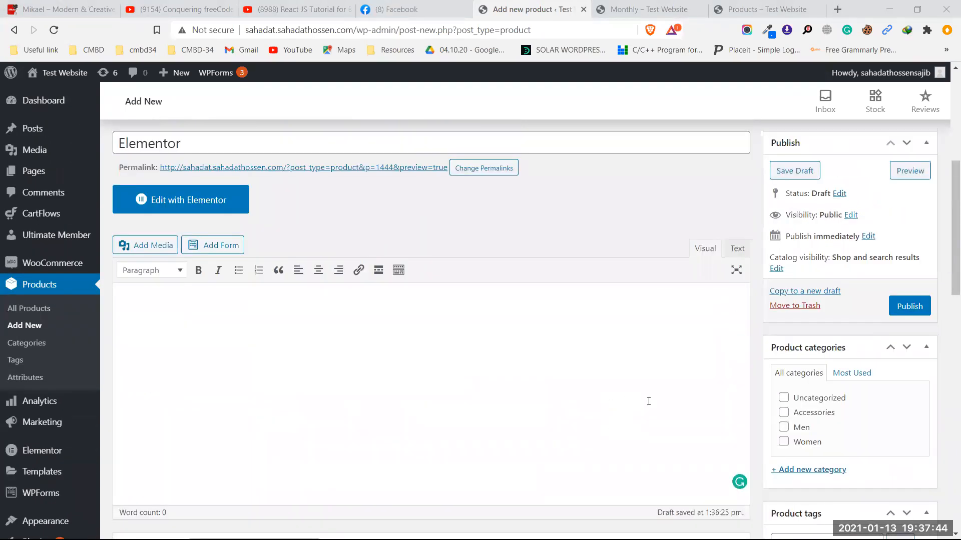
pyautogui.scroll(-1, 648, 401)
pyautogui.click(913, 249)
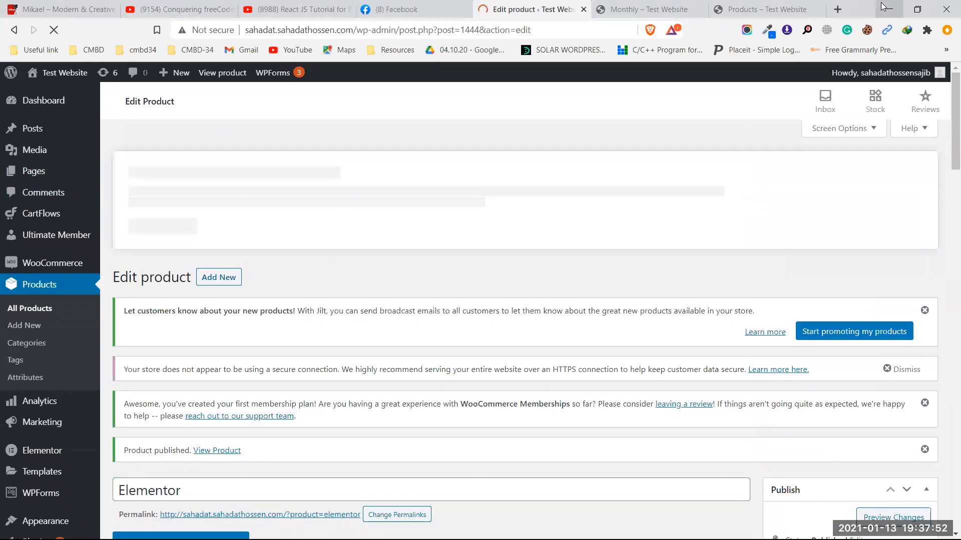
# Step: Back on the storefront, open Elementor from the Store page and add it to the cart
pyautogui.click(884, 7)
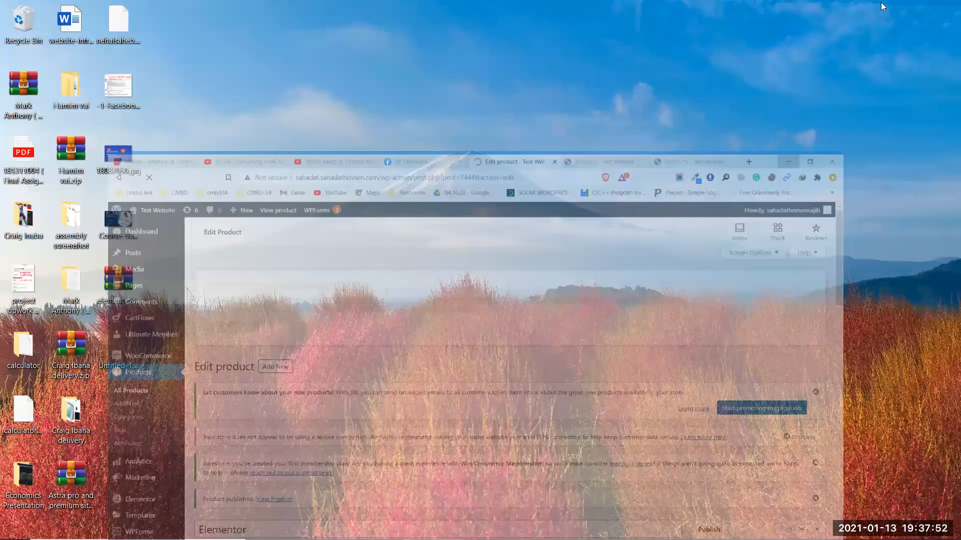
pyautogui.click(353, 536)
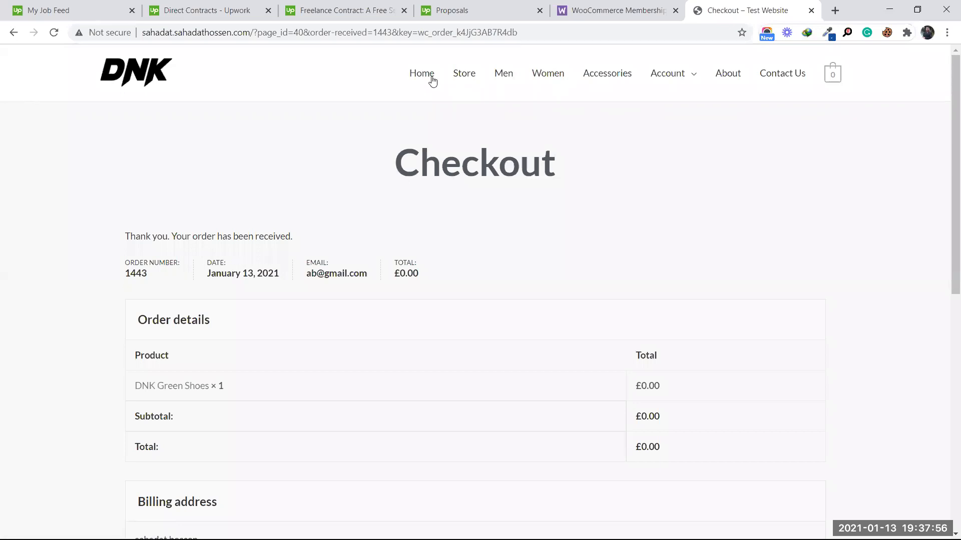
pyautogui.click(464, 77)
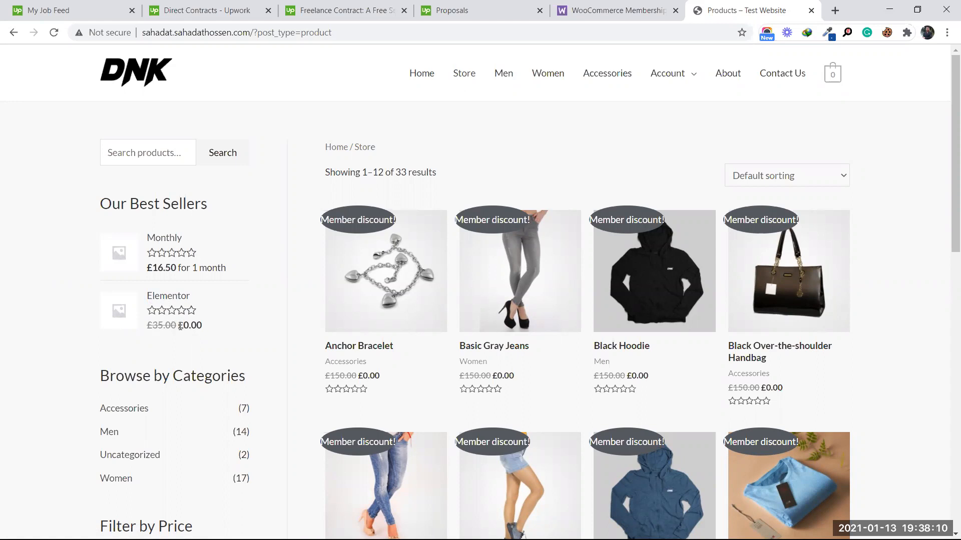
pyautogui.click(170, 302)
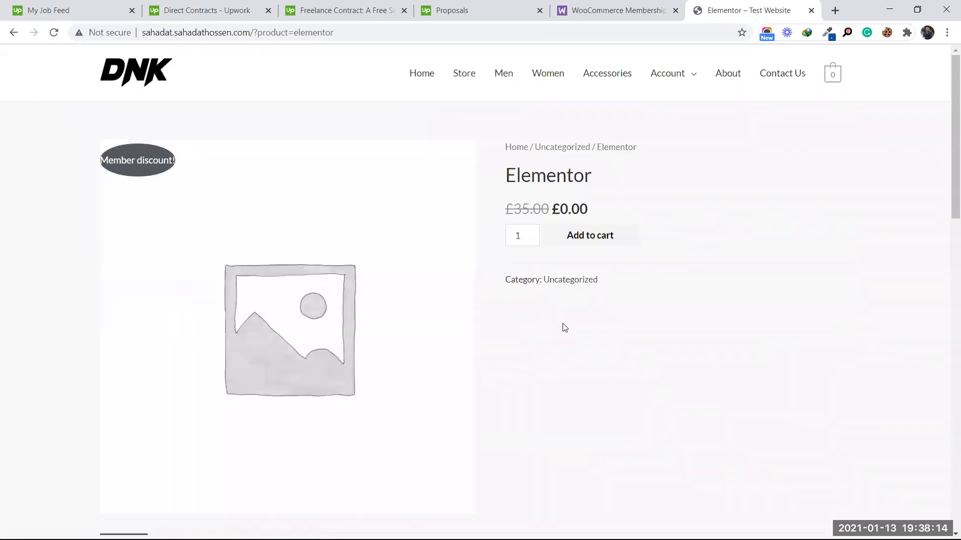
pyautogui.click(583, 236)
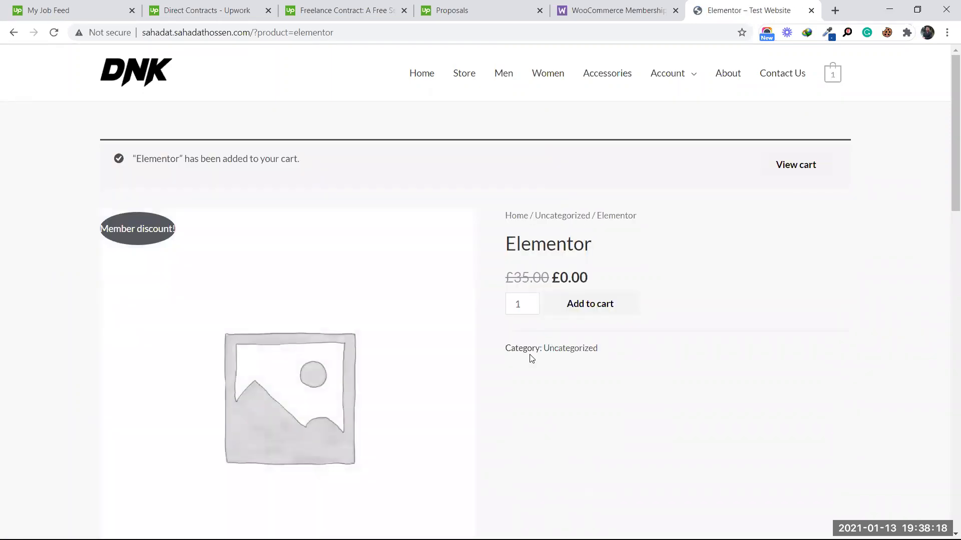
# Step: View the cart with Elementor at £0.00, head to checkout, and stop the stalled load
pyautogui.click(794, 165)
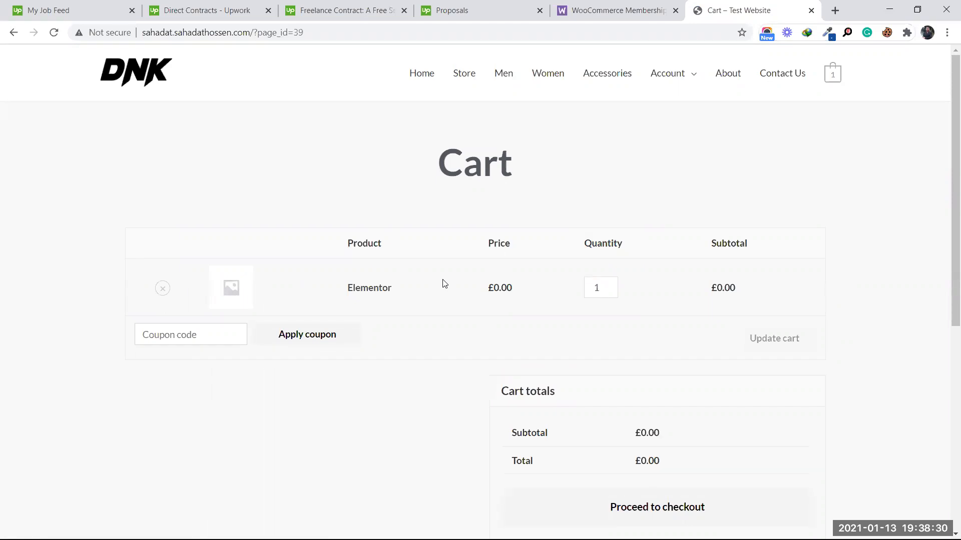
pyautogui.scroll(-1, 445, 284)
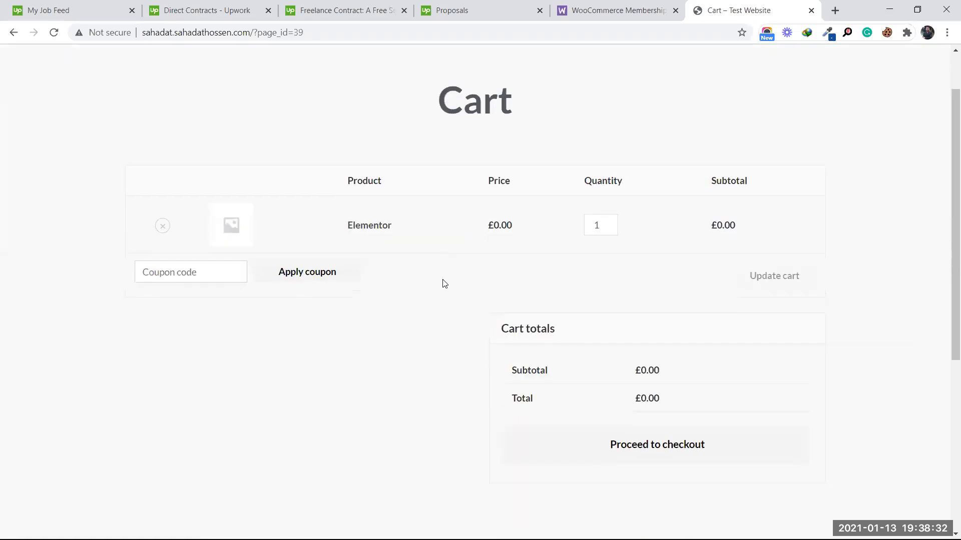
pyautogui.scroll(-3, 445, 283)
pyautogui.click(632, 264)
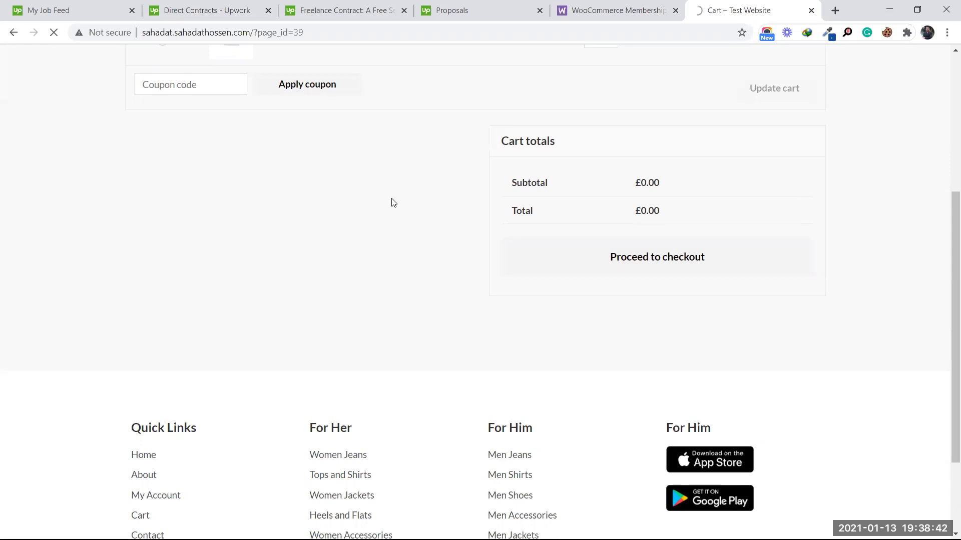
pyautogui.scroll(4, 536, 220)
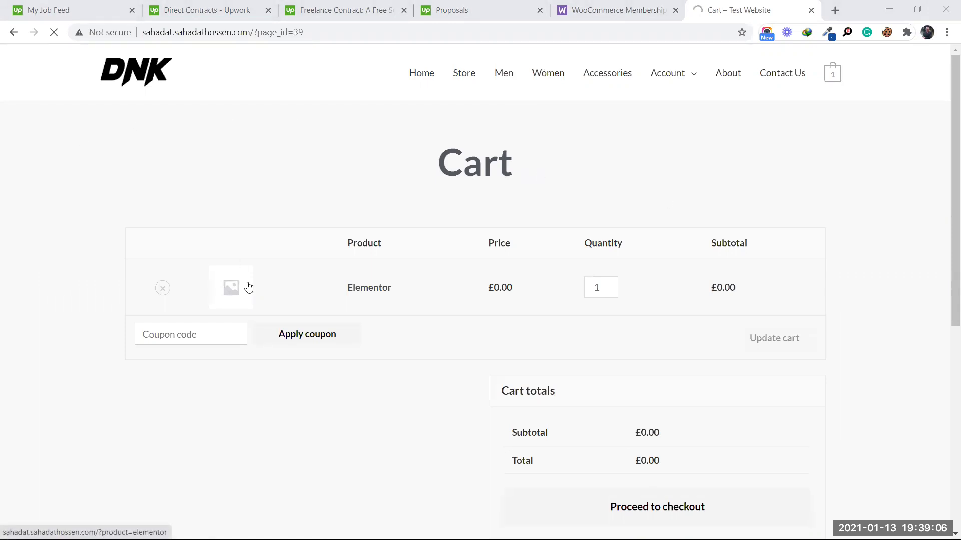
pyautogui.click(55, 35)
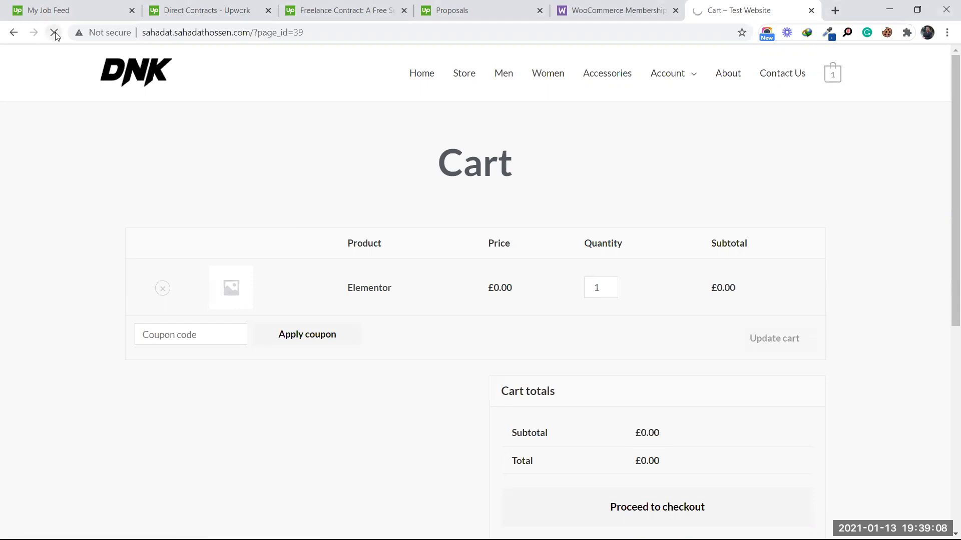
pyautogui.scroll(-5, 551, 268)
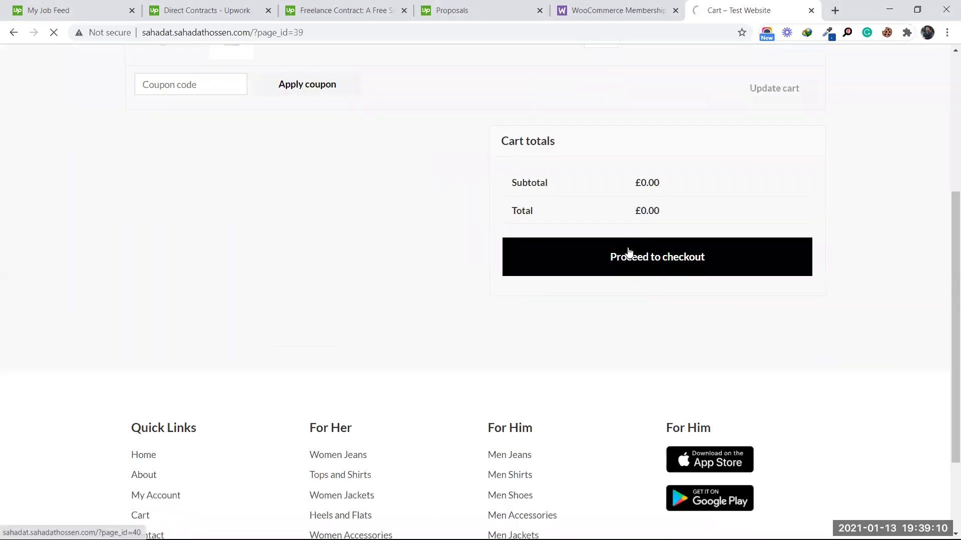
# Step: Go to checkout, review the billing details, and place the £0.00 Elementor order
pyautogui.click(629, 252)
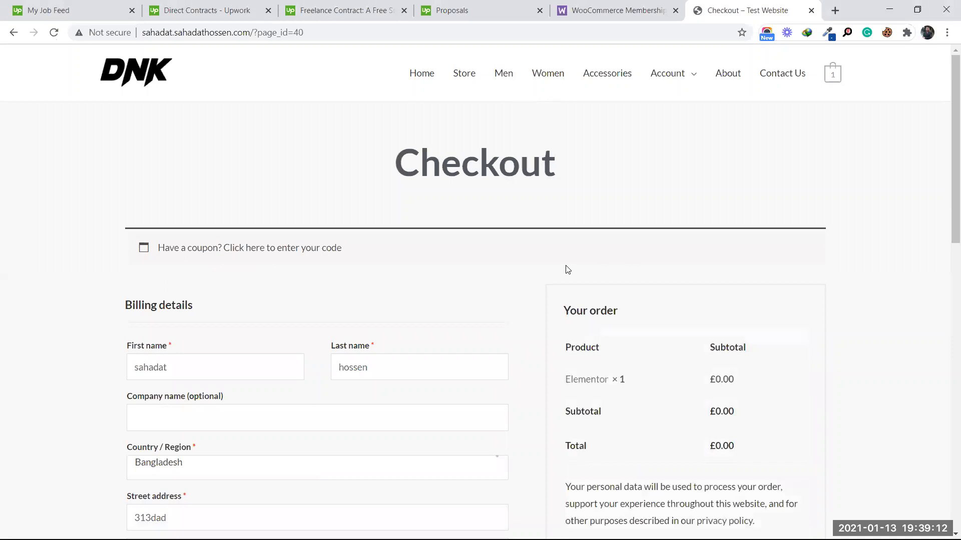
pyautogui.scroll(-10, 565, 269)
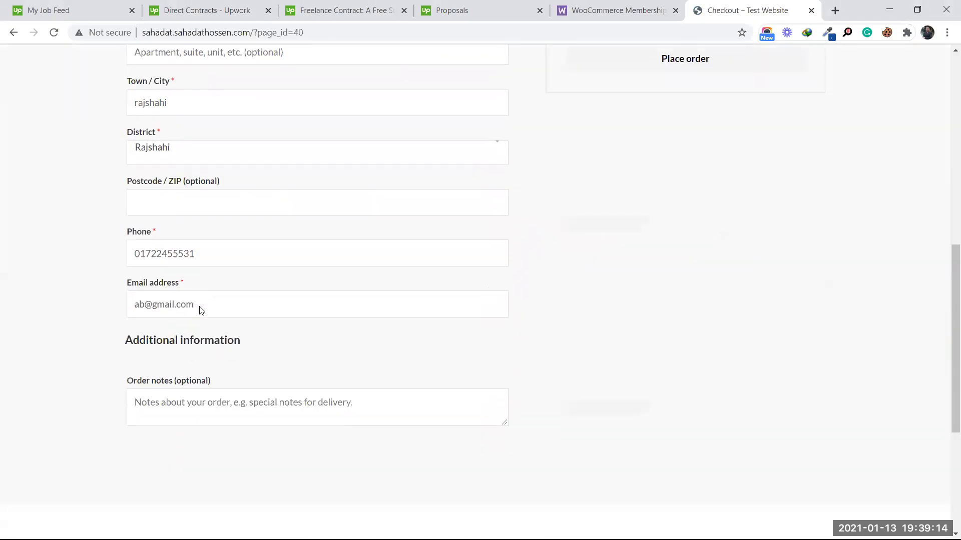
pyautogui.scroll(5, 407, 343)
pyautogui.click(668, 311)
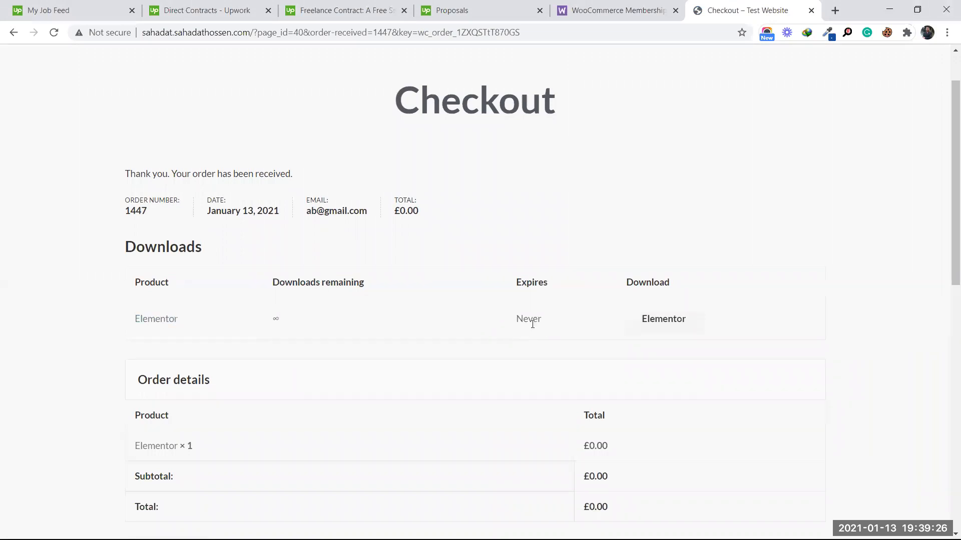
# Step: Download the Elementor zip through the Download File Info dialog, then switch to the Upwork job feed
pyautogui.click(664, 324)
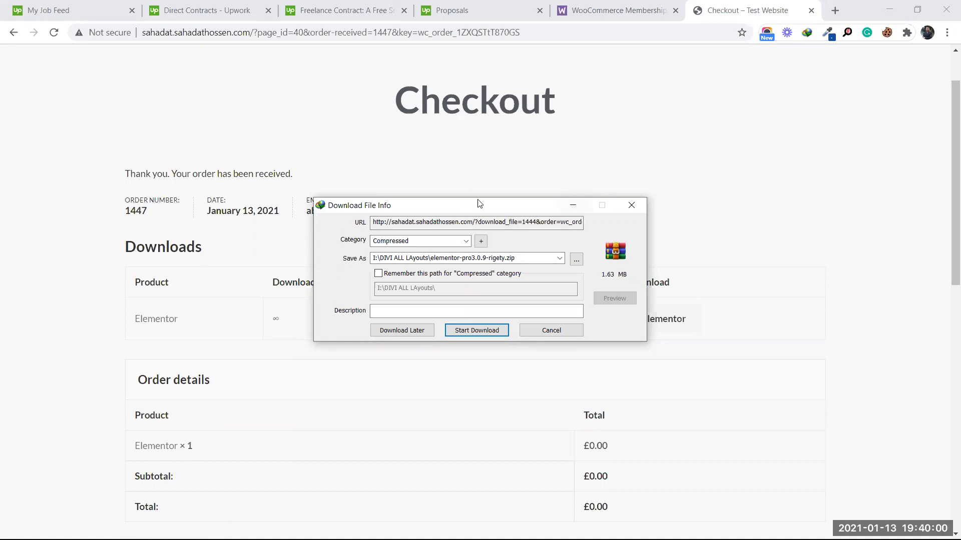
pyautogui.moveTo(478, 201); pyautogui.dragTo(519, 179)
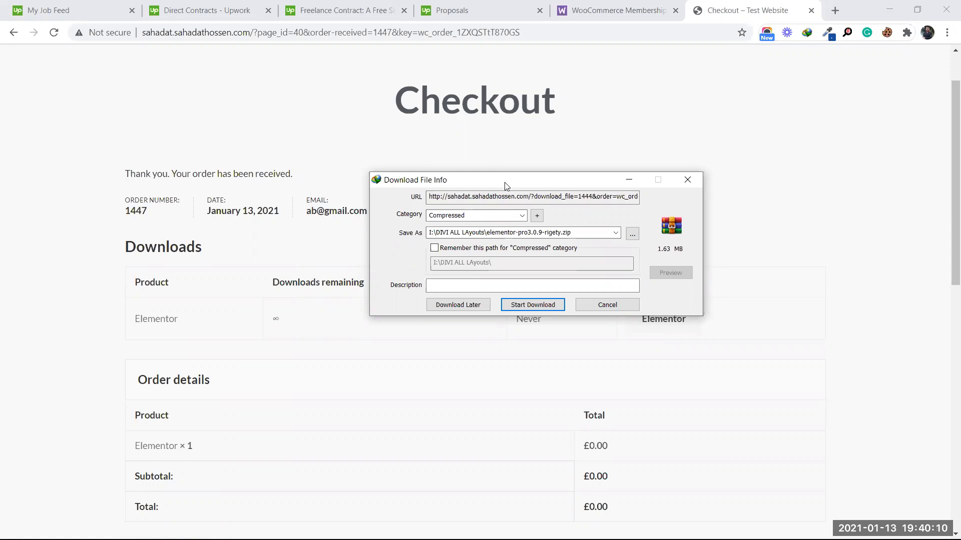
pyautogui.moveTo(505, 185); pyautogui.dragTo(541, 122)
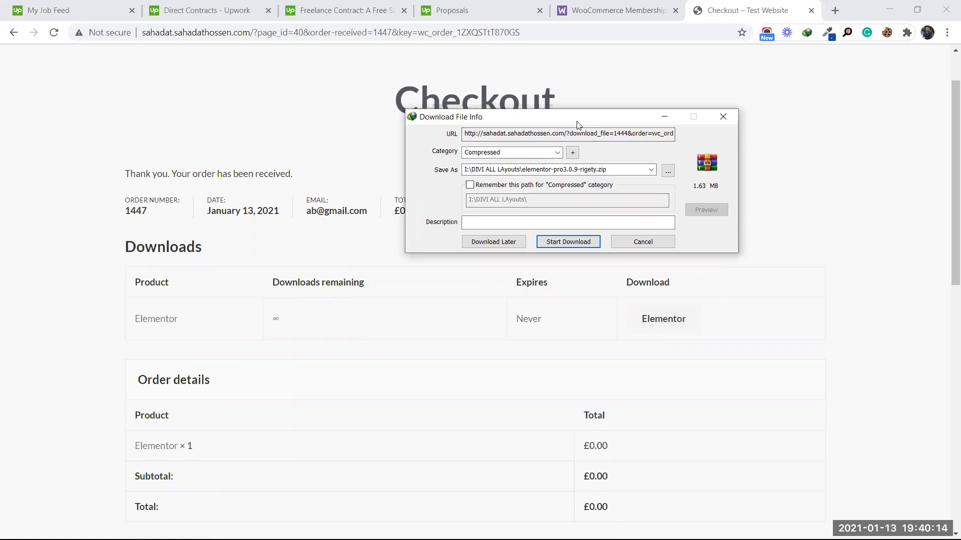
pyautogui.moveTo(576, 121); pyautogui.dragTo(576, 147)
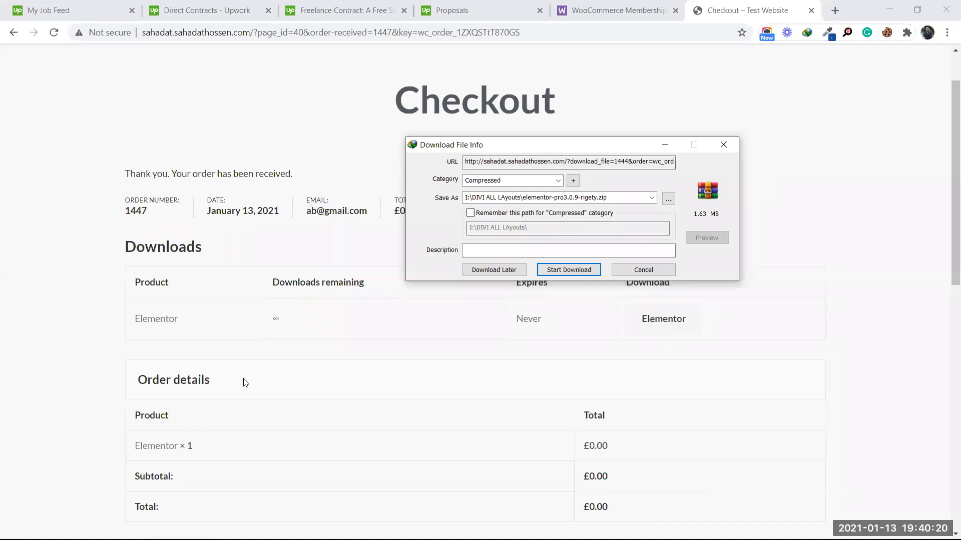
pyautogui.scroll(-10, 425, 444)
pyautogui.scroll(8, 431, 435)
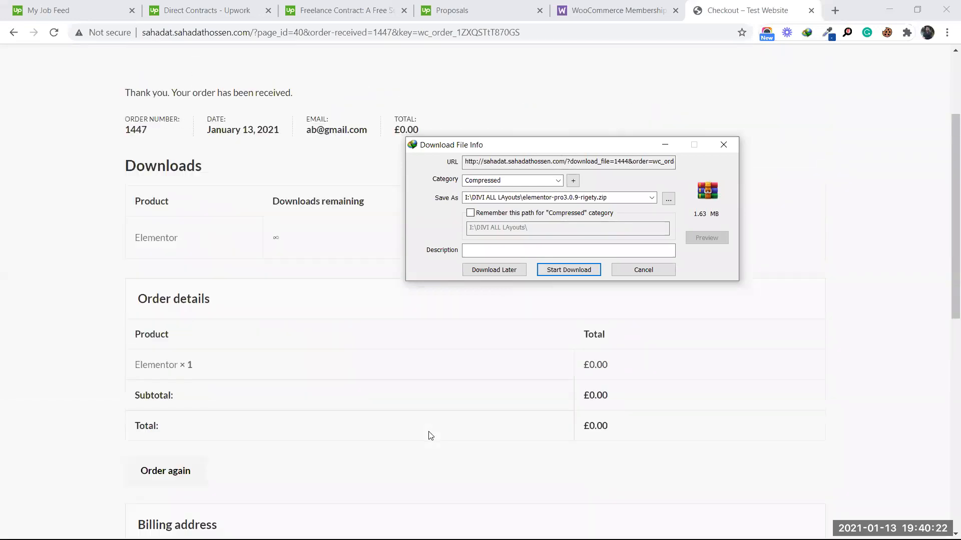
pyautogui.scroll(3, 430, 435)
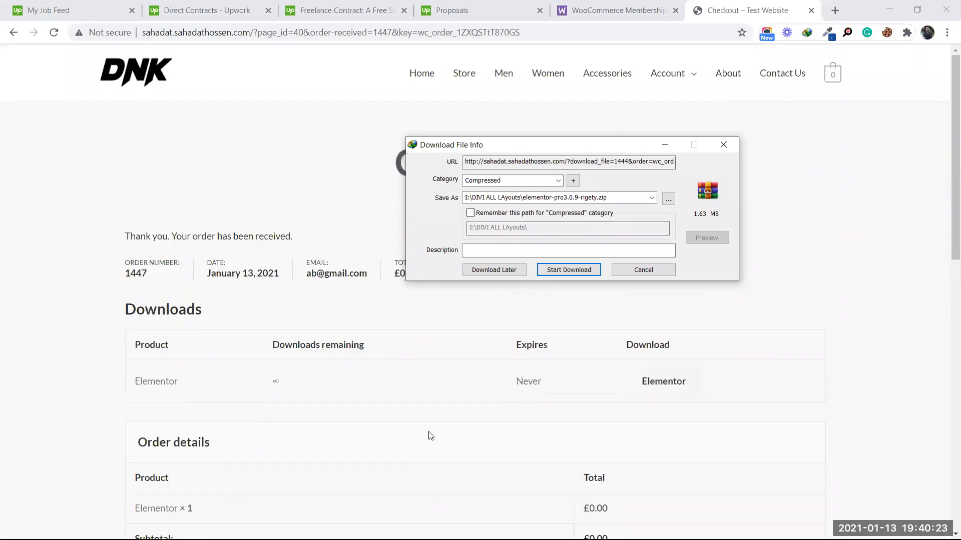
pyautogui.click(573, 270)
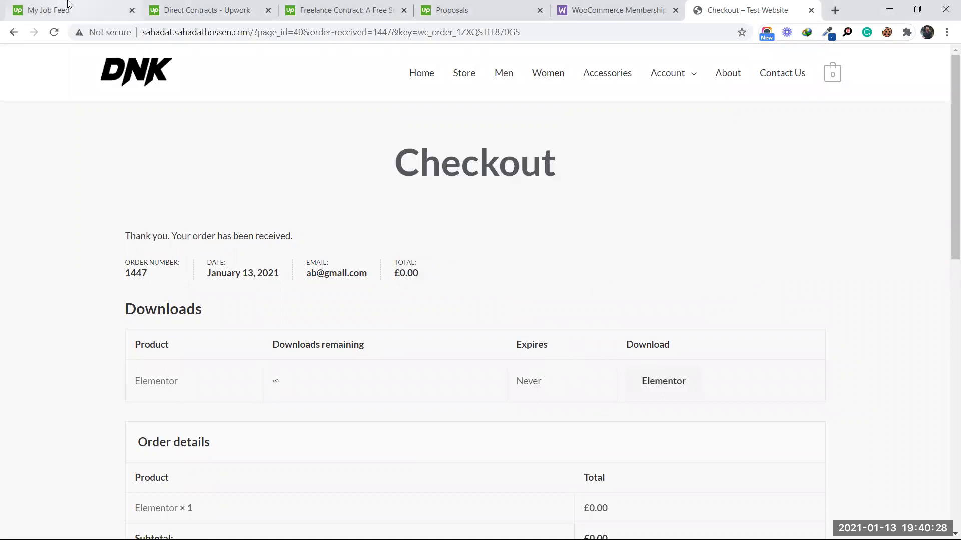
pyautogui.click(68, 7)
pyautogui.scroll(4, 397, 366)
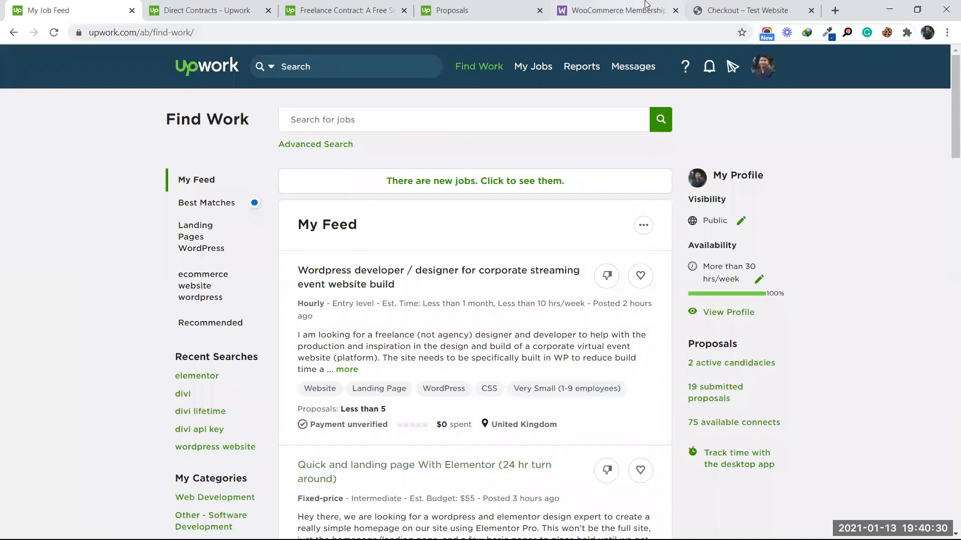
# Step: Return to the store tab, go to the DNK home page, and show the Account submenu
pyautogui.click(765, 5)
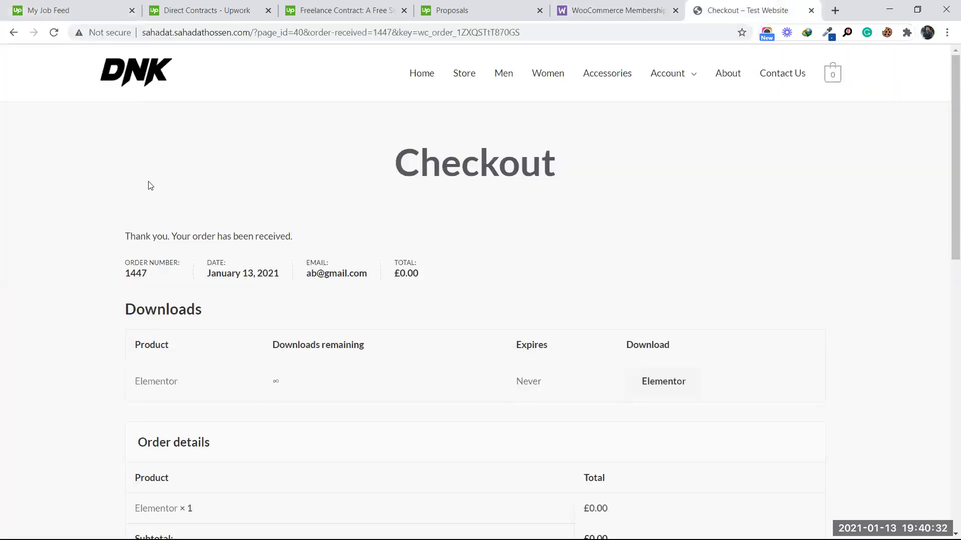
pyautogui.click(145, 74)
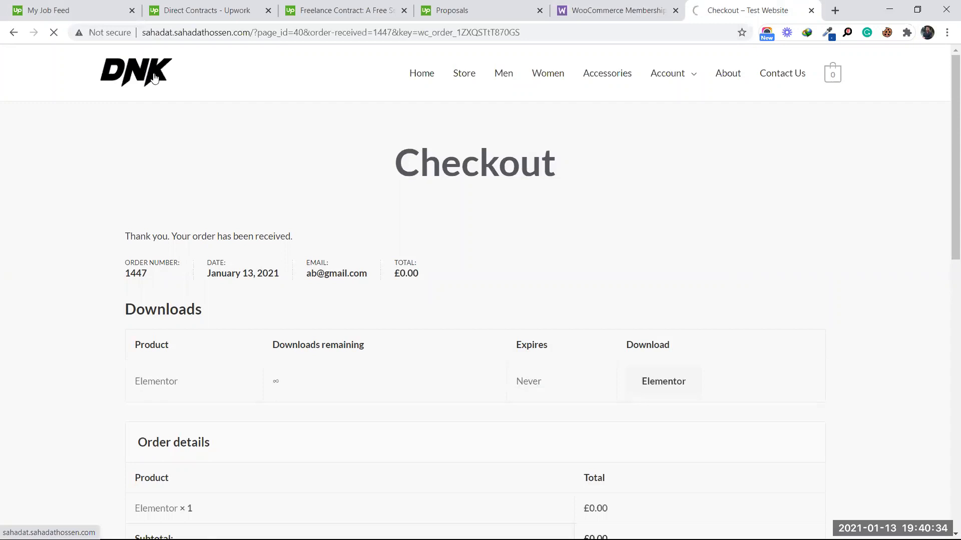
pyautogui.moveTo(677, 87)
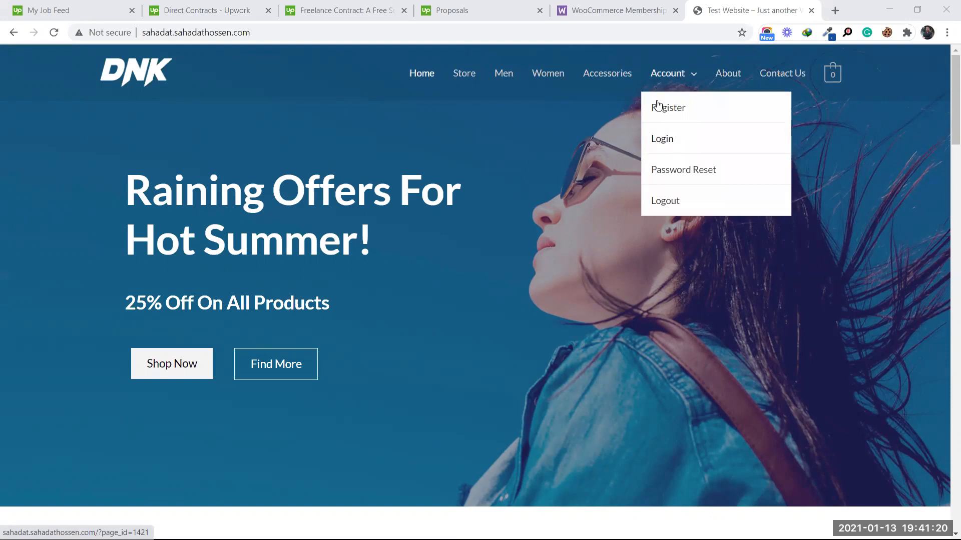
# Step: Review the active monthly subscription in My Account, then list the three £0.00 orders
pyautogui.click(662, 75)
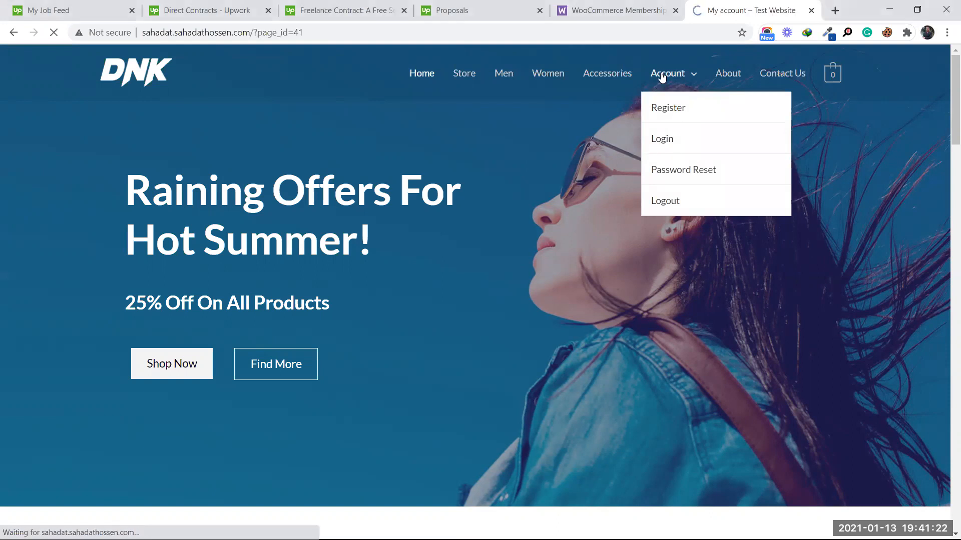
pyautogui.scroll(-3, 295, 327)
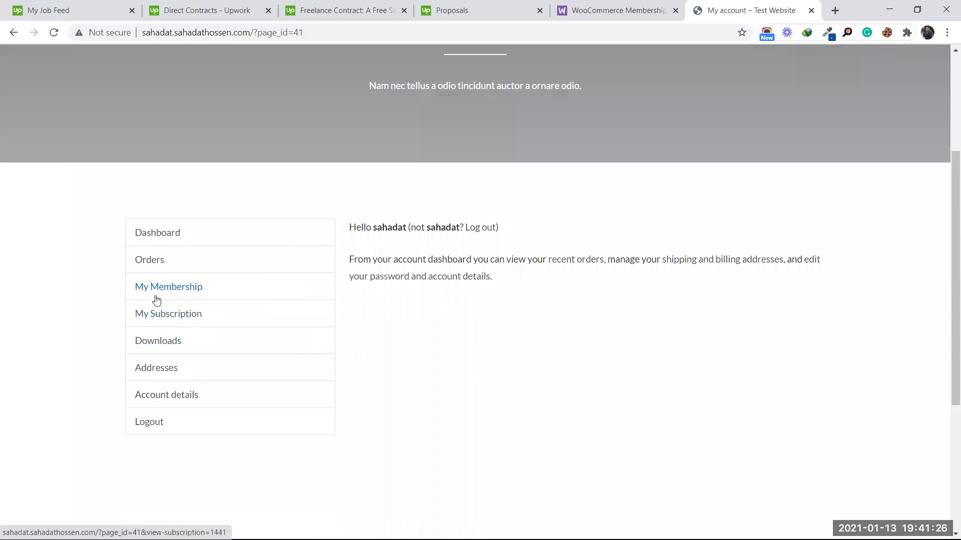
pyautogui.click(167, 317)
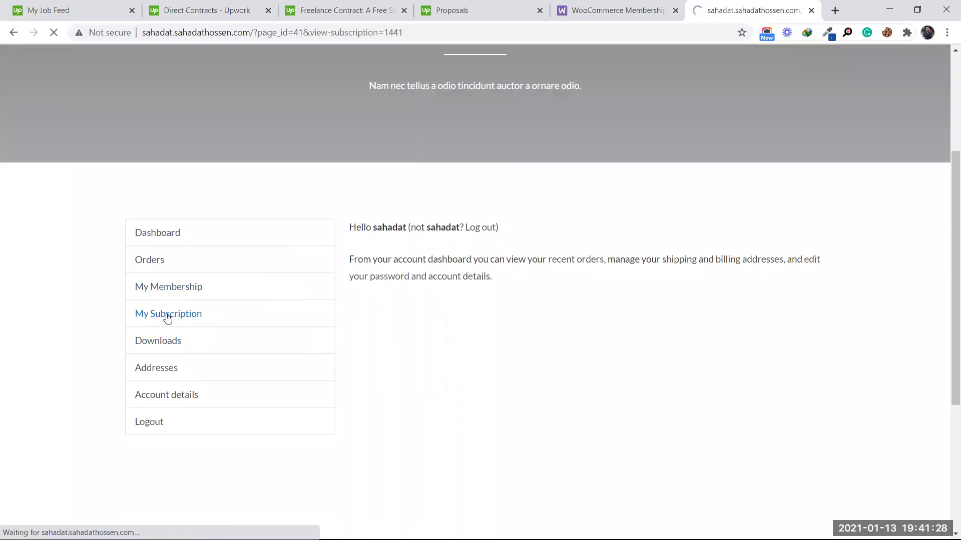
pyautogui.scroll(-5, 240, 319)
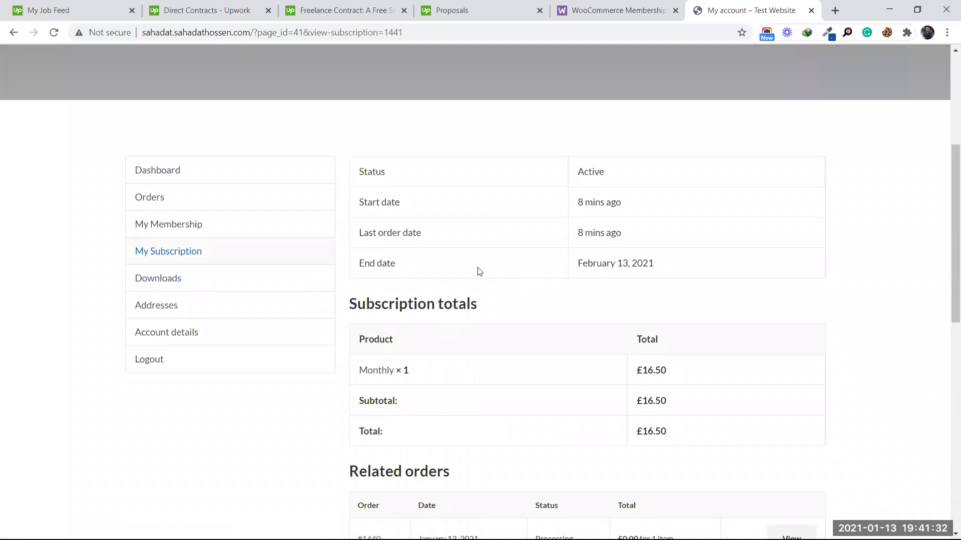
pyautogui.scroll(-4, 479, 271)
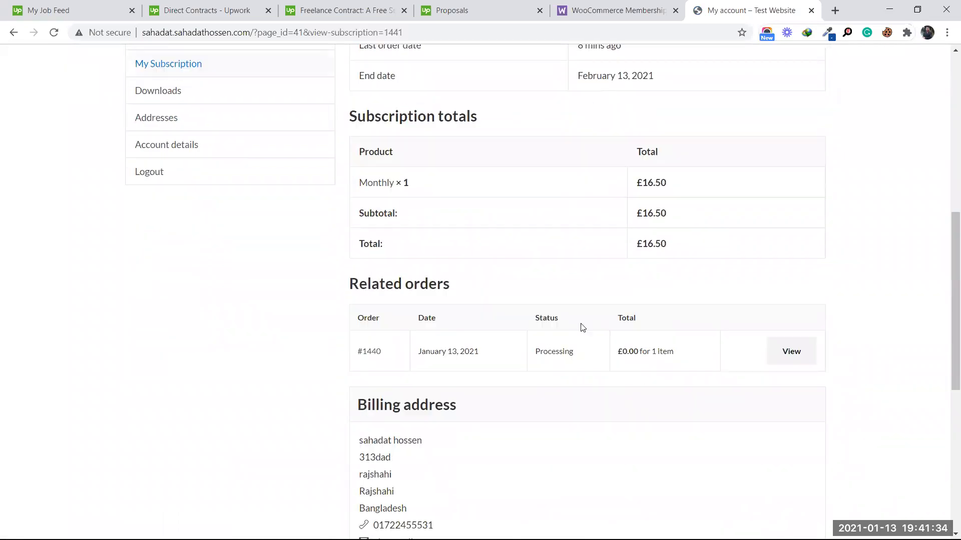
pyautogui.scroll(-3, 570, 341)
pyautogui.scroll(4, 549, 293)
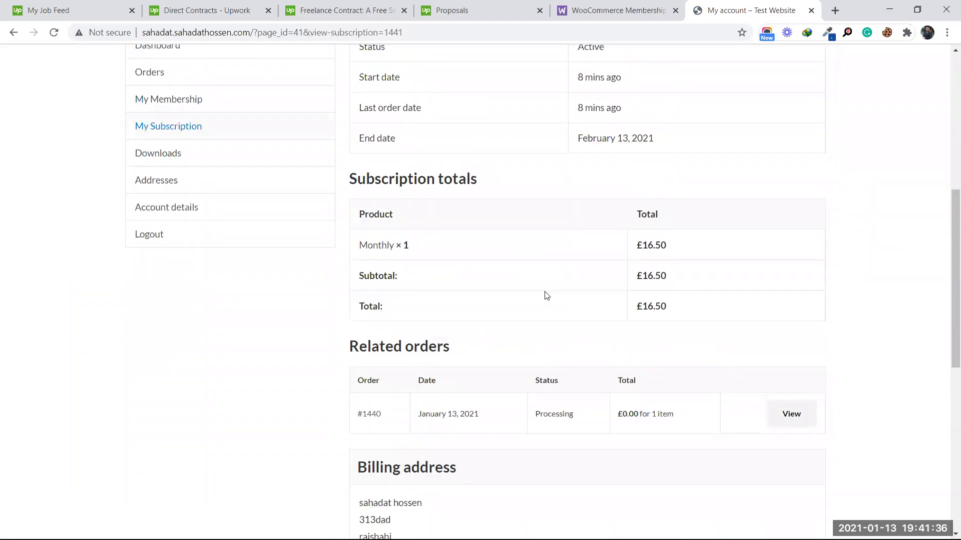
pyautogui.scroll(8, 546, 295)
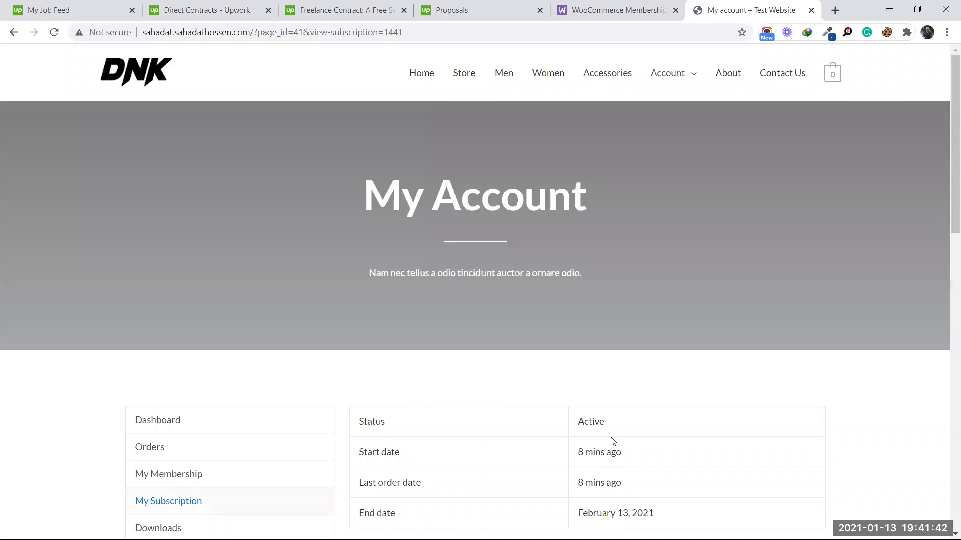
pyautogui.scroll(-2, 304, 424)
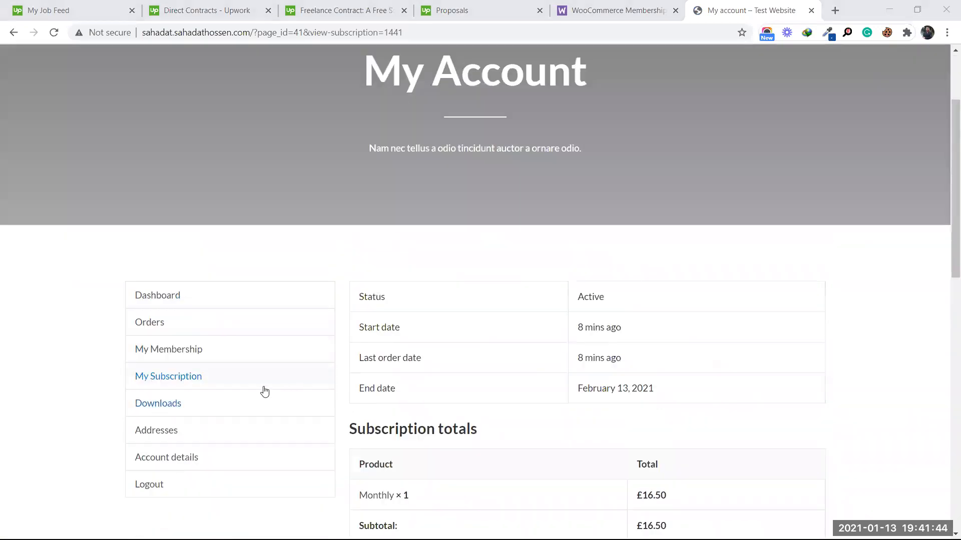
pyautogui.click(158, 330)
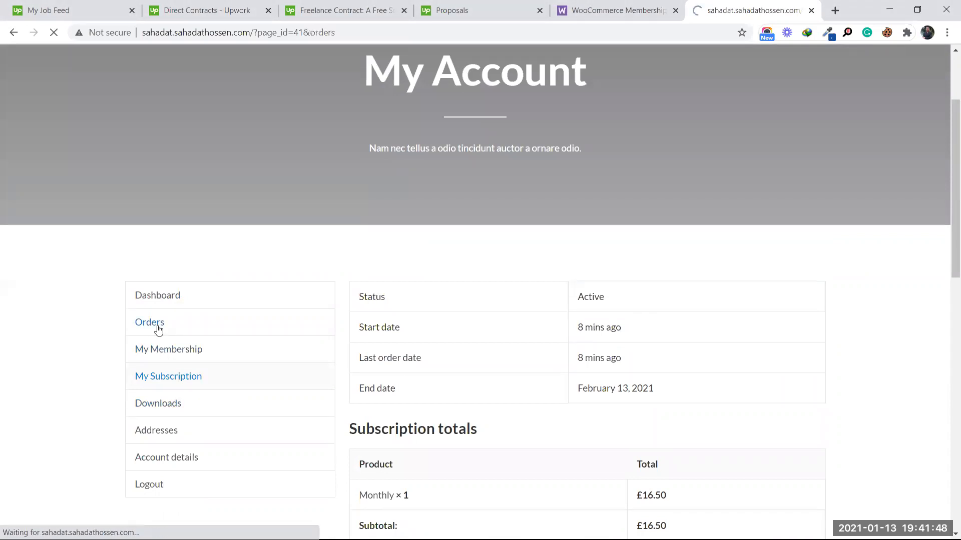
pyautogui.scroll(-3, 476, 381)
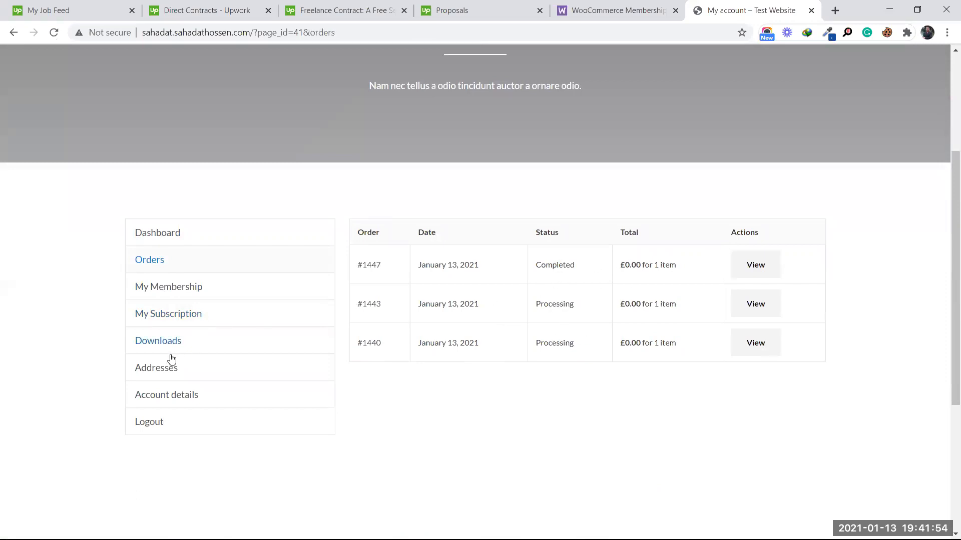
# Step: In account Downloads, confirm Elementor has unlimited downloads and no expiry, cancelling its test download
pyautogui.click(161, 341)
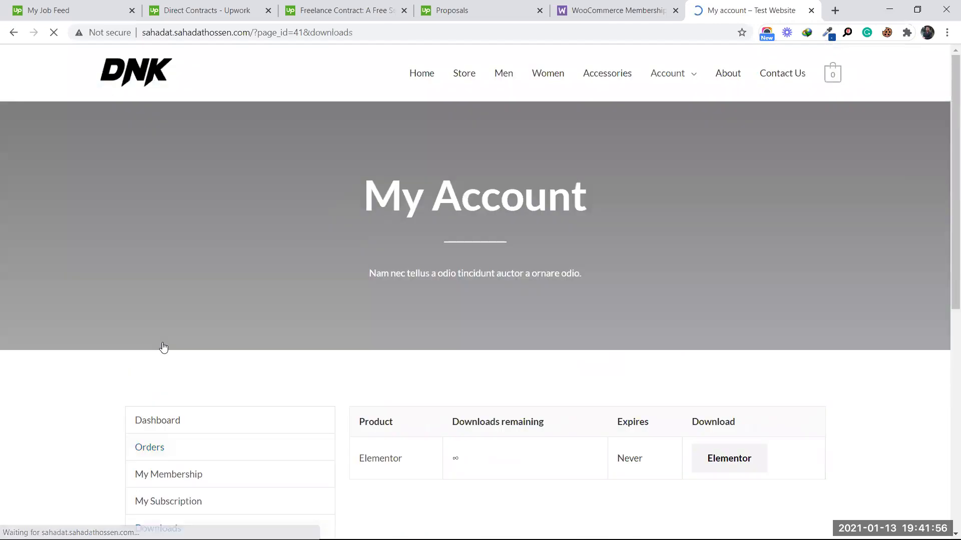
pyautogui.scroll(-3, 434, 361)
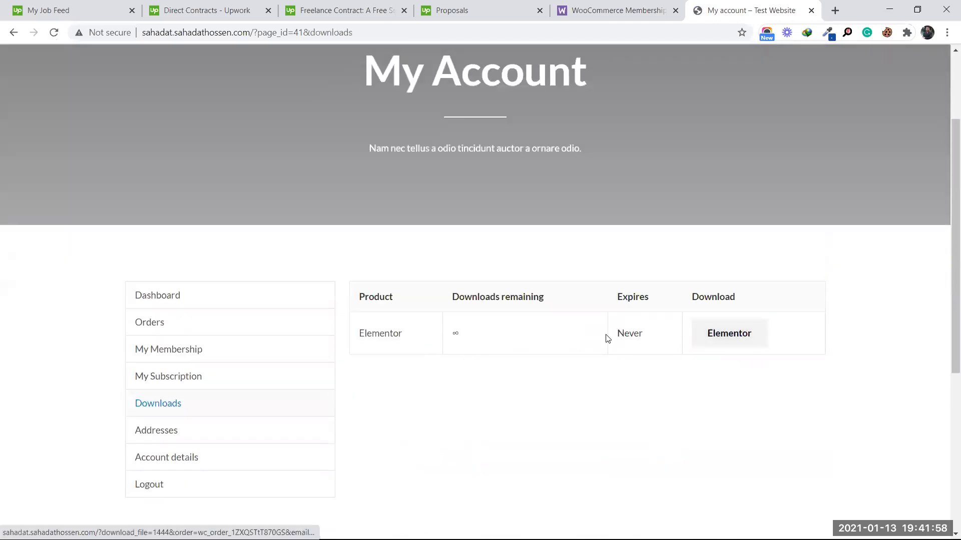
pyautogui.click(729, 335)
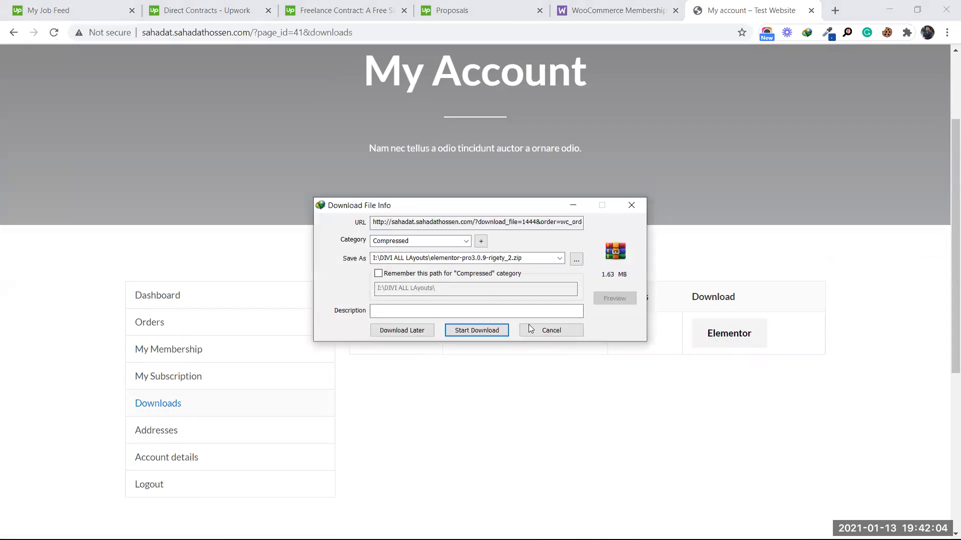
pyautogui.click(545, 330)
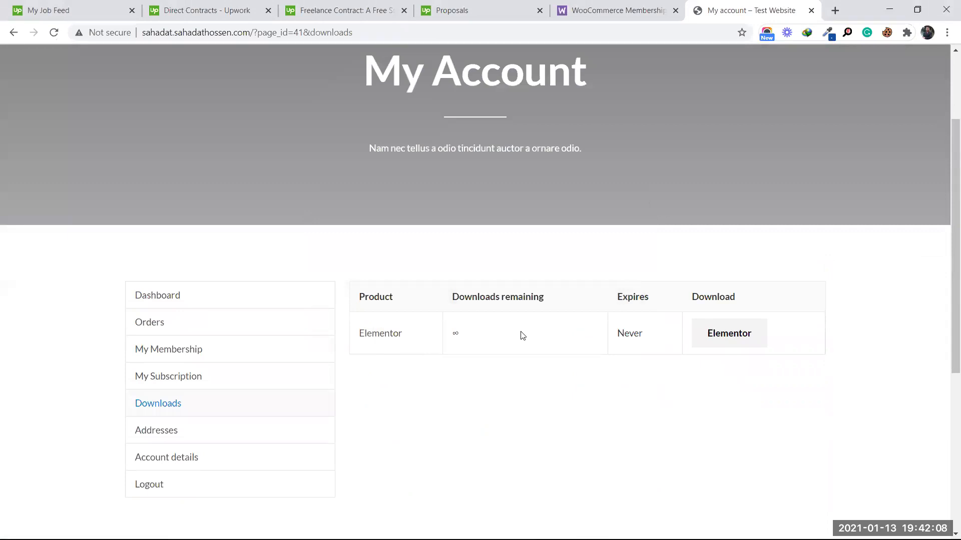
pyautogui.scroll(3, 521, 335)
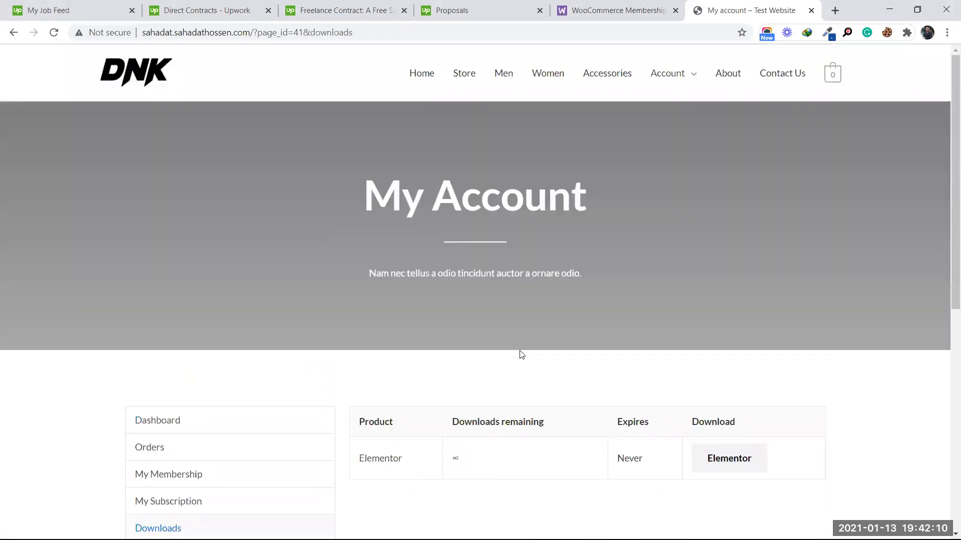
# Step: Return to the DNK homepage and scroll through Featured Products, each showing the £0.00 member price
pyautogui.click(151, 73)
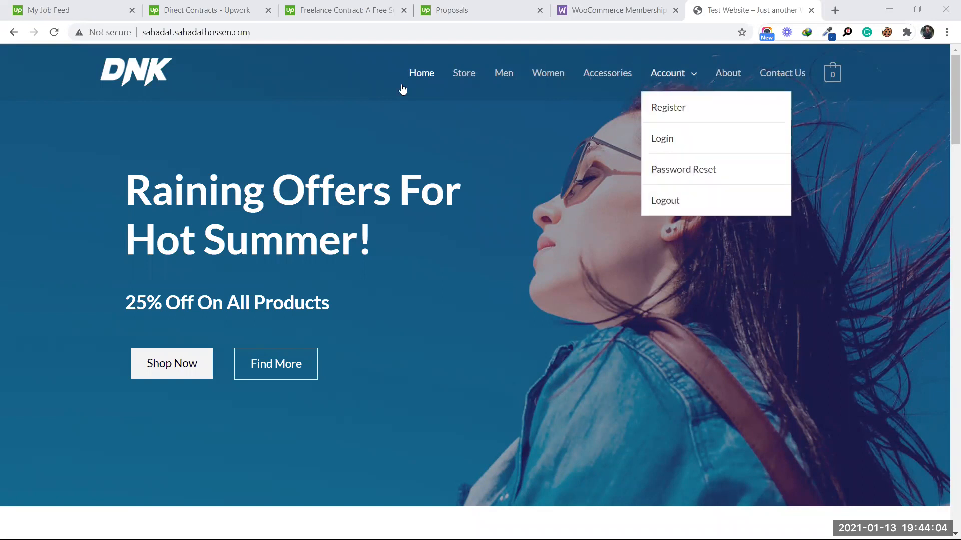
pyautogui.scroll(-3, 363, 266)
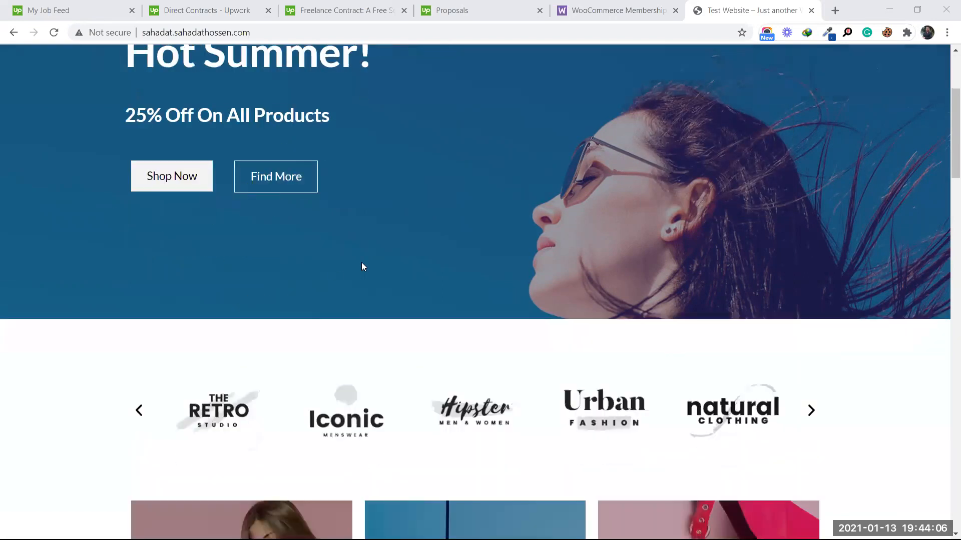
pyautogui.scroll(3, 566, 200)
pyautogui.scroll(-9, 491, 220)
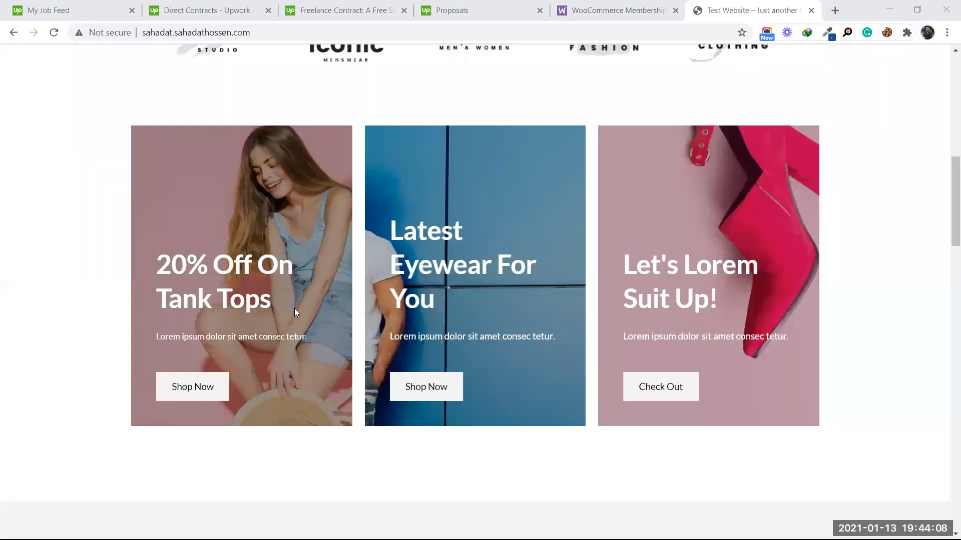
pyautogui.scroll(-9, 296, 312)
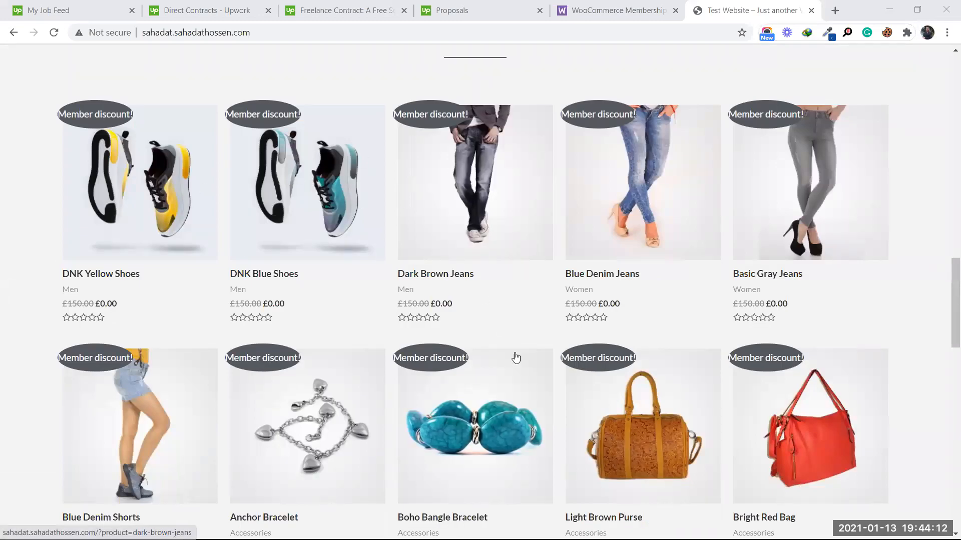
pyautogui.scroll(-5, 515, 357)
pyautogui.scroll(-11, 513, 223)
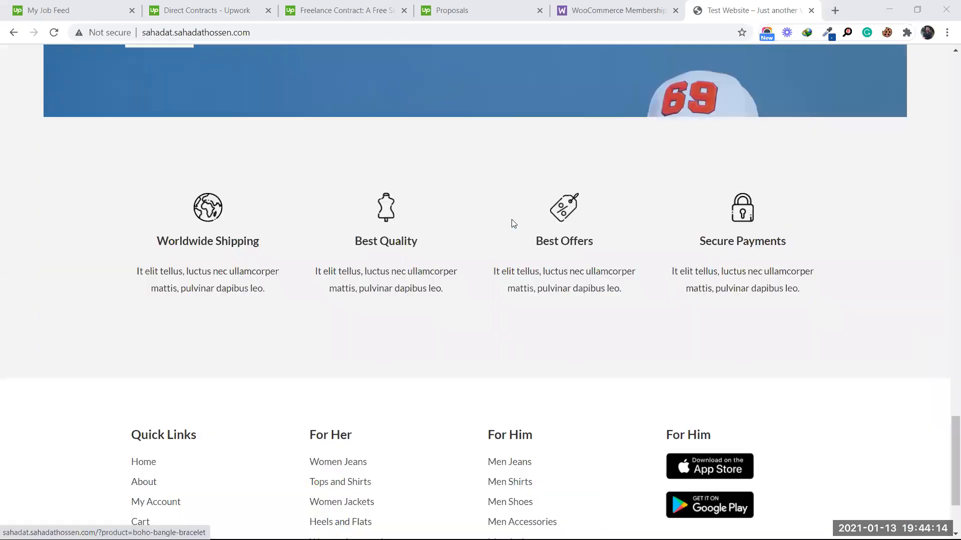
pyautogui.scroll(8, 513, 224)
pyautogui.scroll(8, 511, 223)
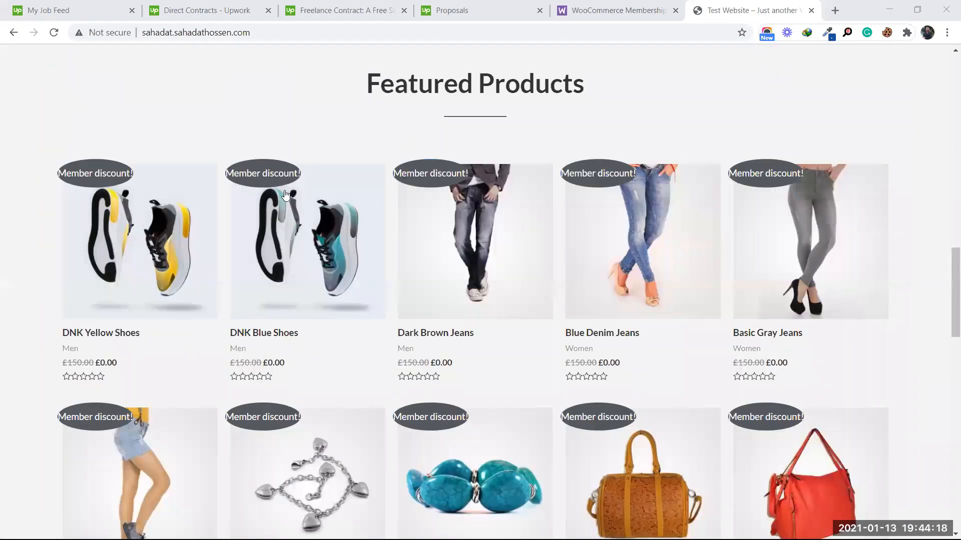
pyautogui.scroll(1, 484, 253)
pyautogui.scroll(10, 484, 252)
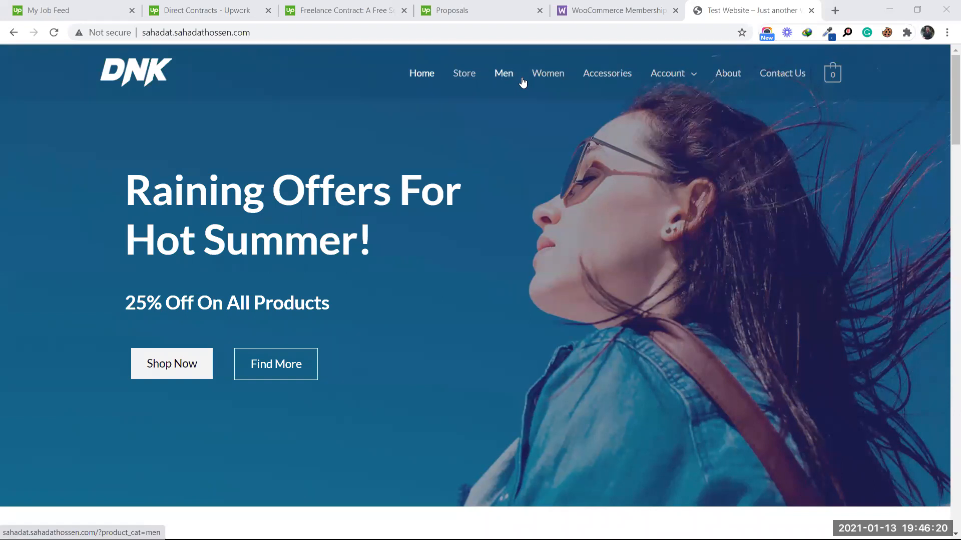
pyautogui.scroll(-5, 439, 271)
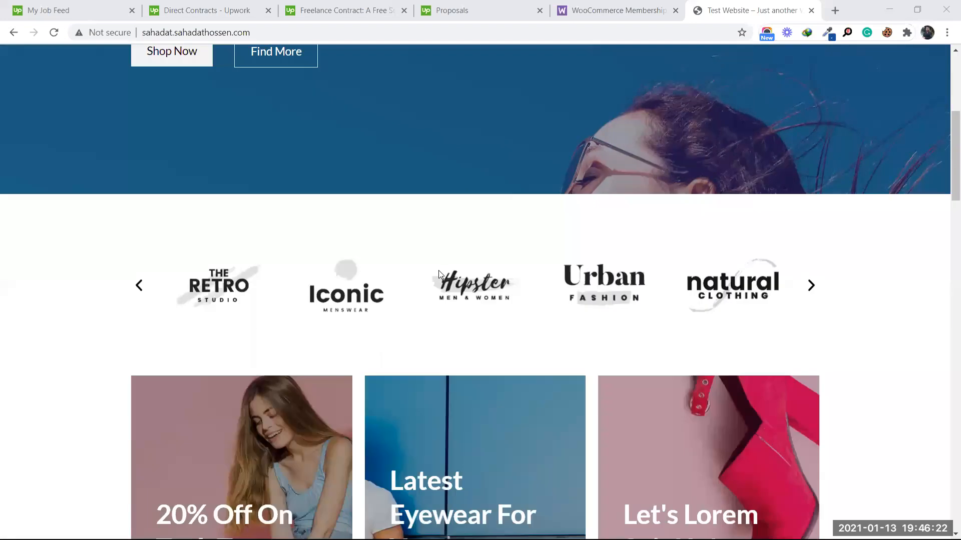
pyautogui.scroll(-15, 438, 270)
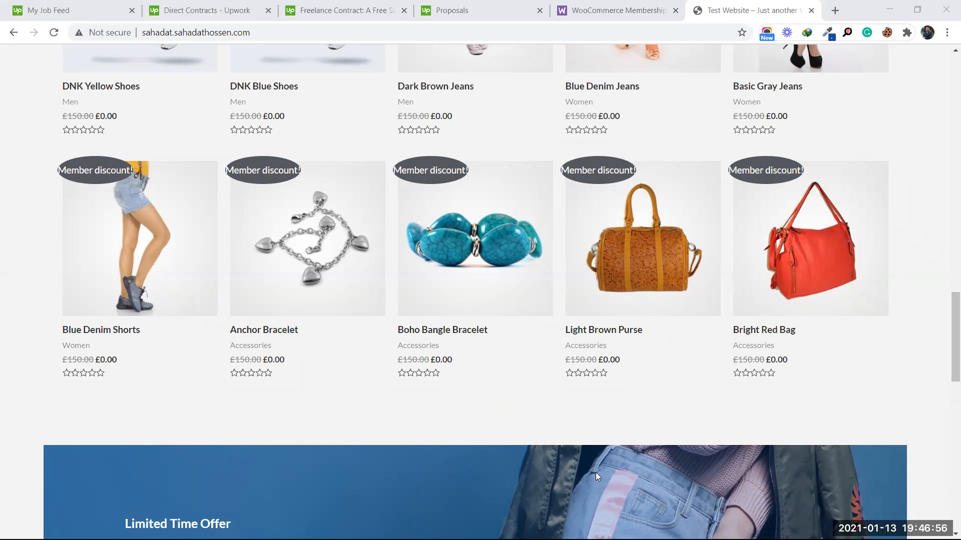
pyautogui.scroll(-15, 495, 339)
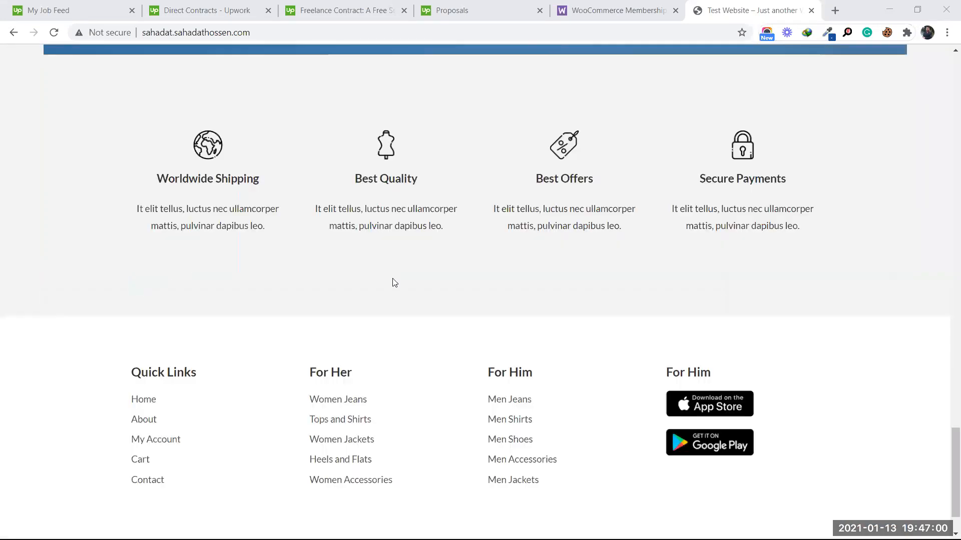
pyautogui.scroll(15, 393, 283)
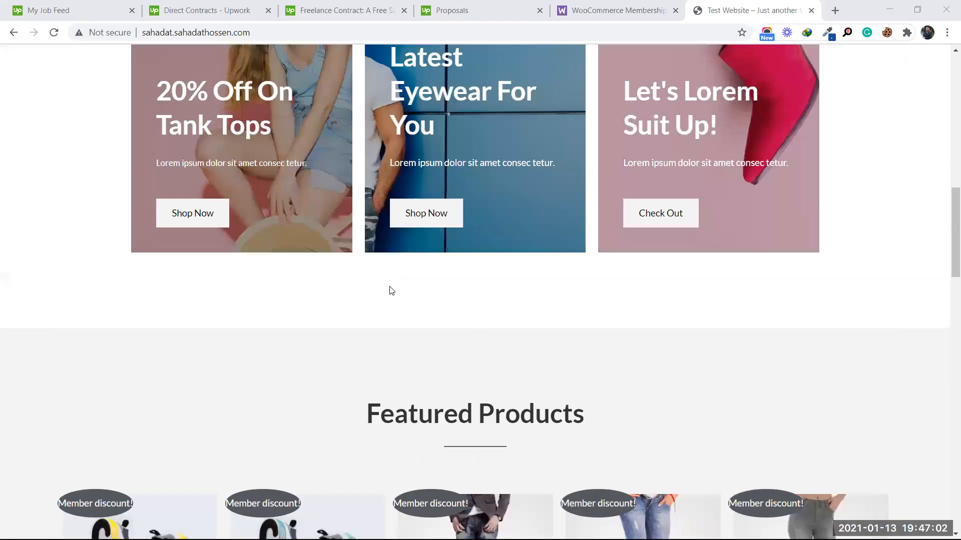
pyautogui.scroll(15, 559, 244)
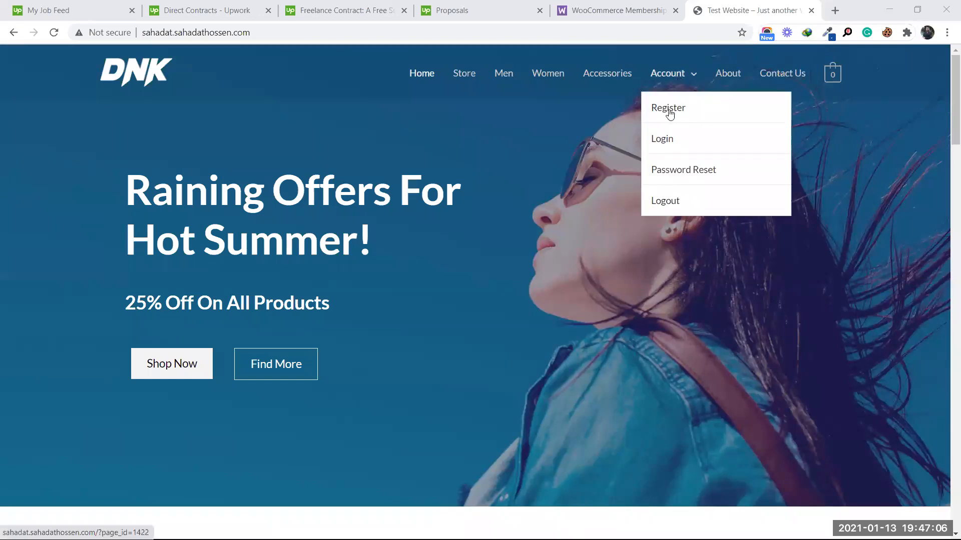
pyautogui.moveTo(668, 75)
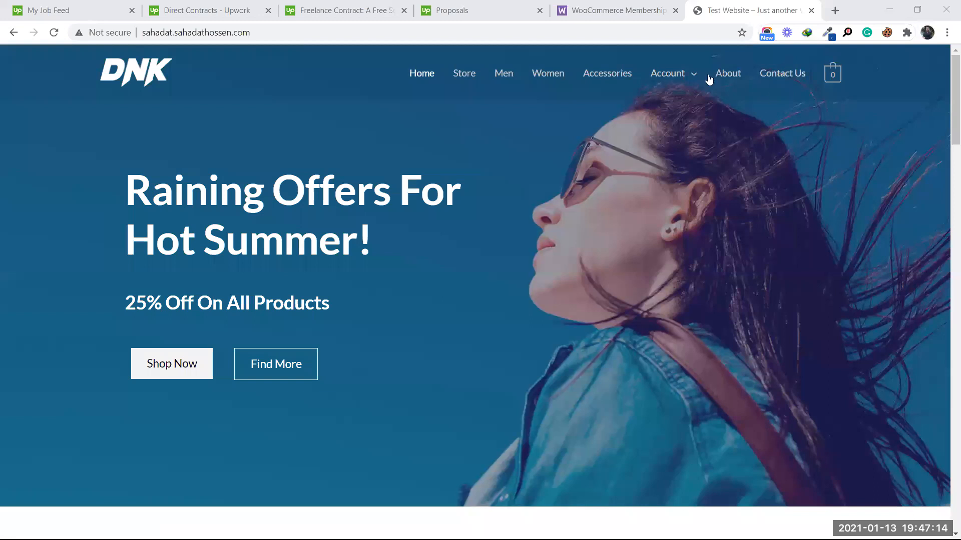
pyautogui.moveTo(707, 76)
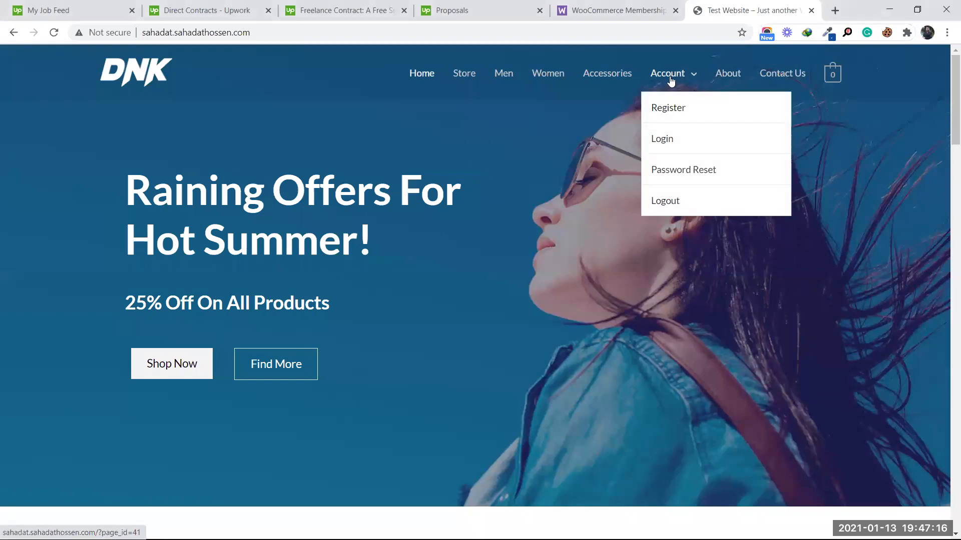
# Step: Go to the member's My Account page and scroll down its dashboard
pyautogui.click(660, 77)
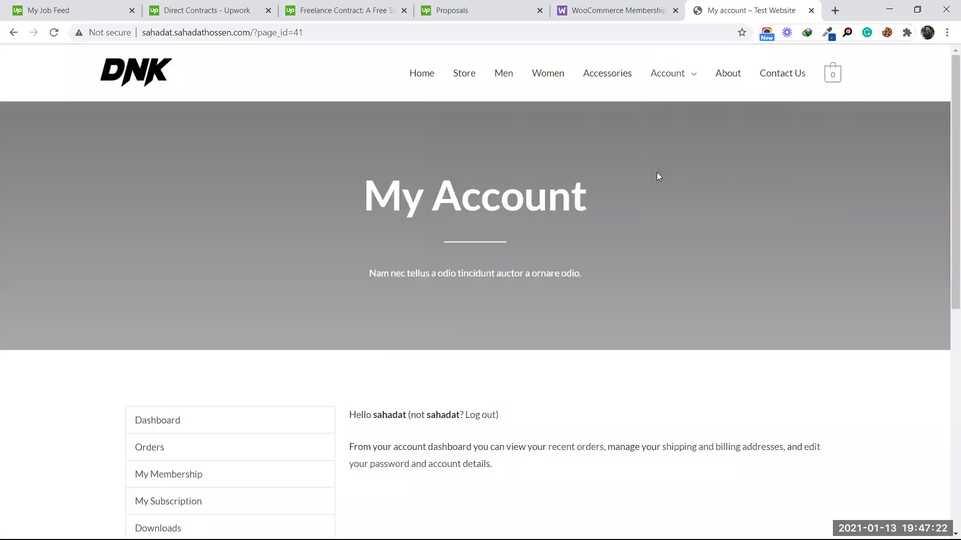
pyautogui.scroll(-1, 657, 173)
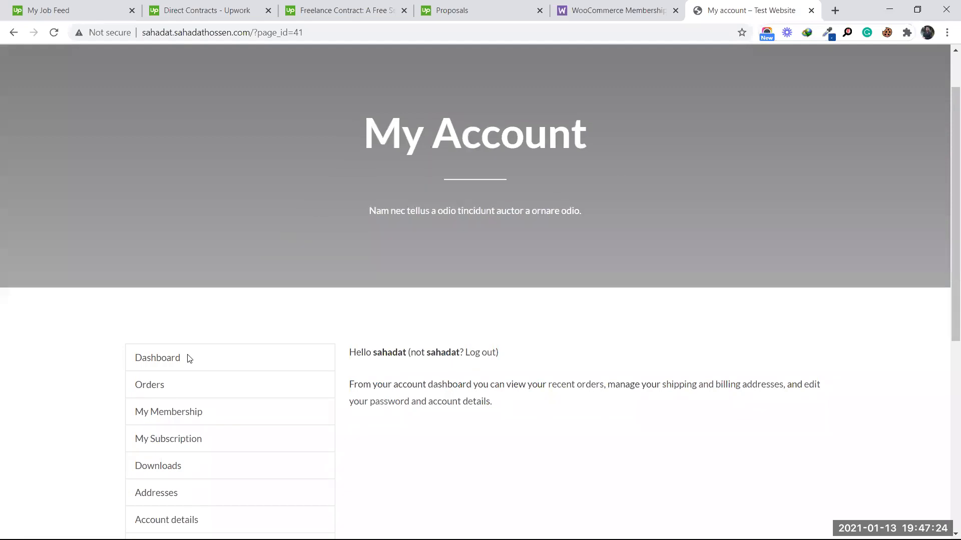
pyautogui.scroll(-1, 180, 416)
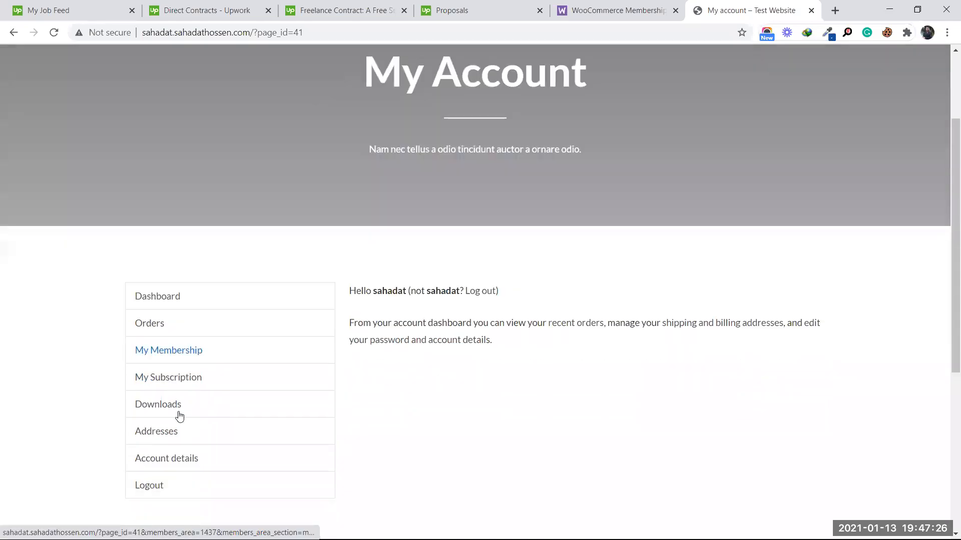
# Step: Open My Subscription and review the £16.50 monthly total and related £0.00 order #1440
pyautogui.click(177, 389)
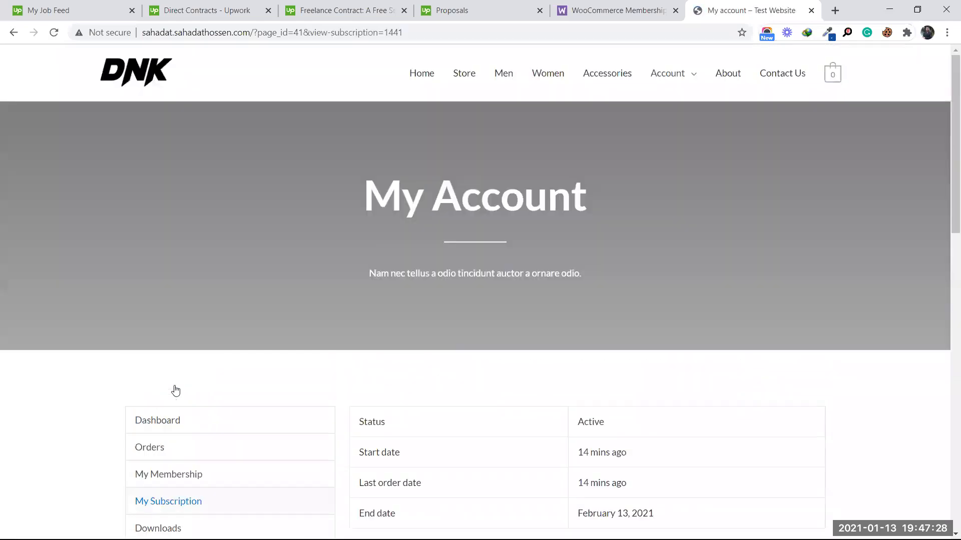
pyautogui.scroll(-5, 663, 378)
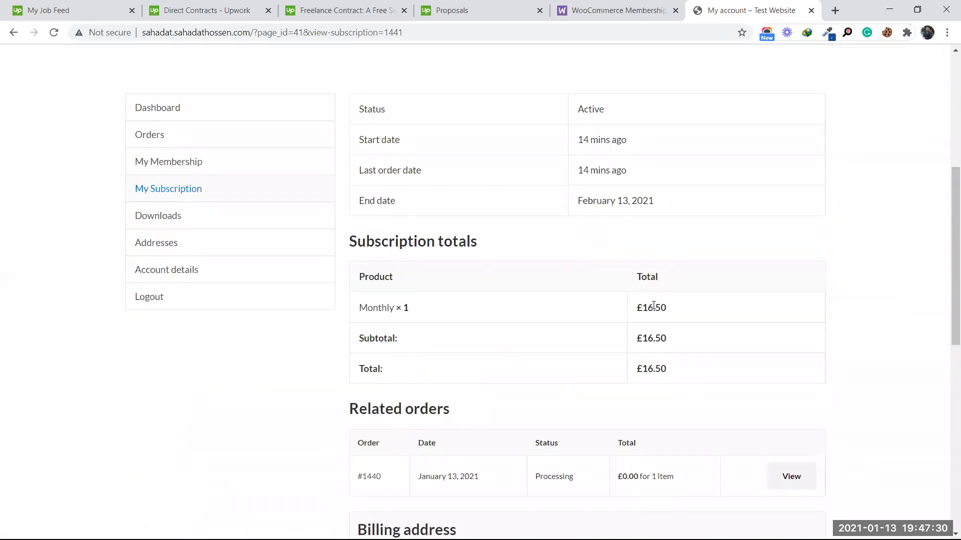
pyautogui.moveTo(640, 307); pyautogui.dragTo(692, 358)
pyautogui.click(697, 367)
pyautogui.scroll(5, 461, 295)
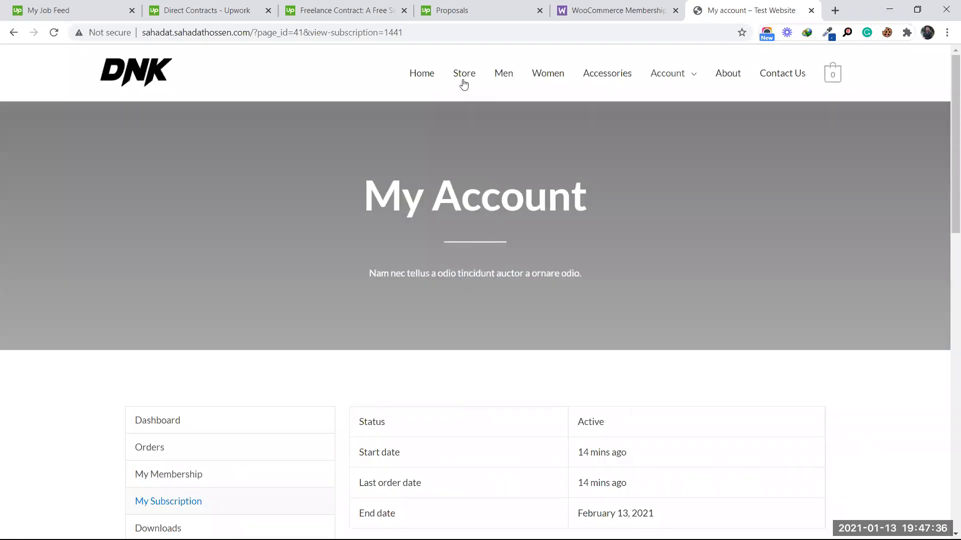
pyautogui.scroll(-3, 160, 285)
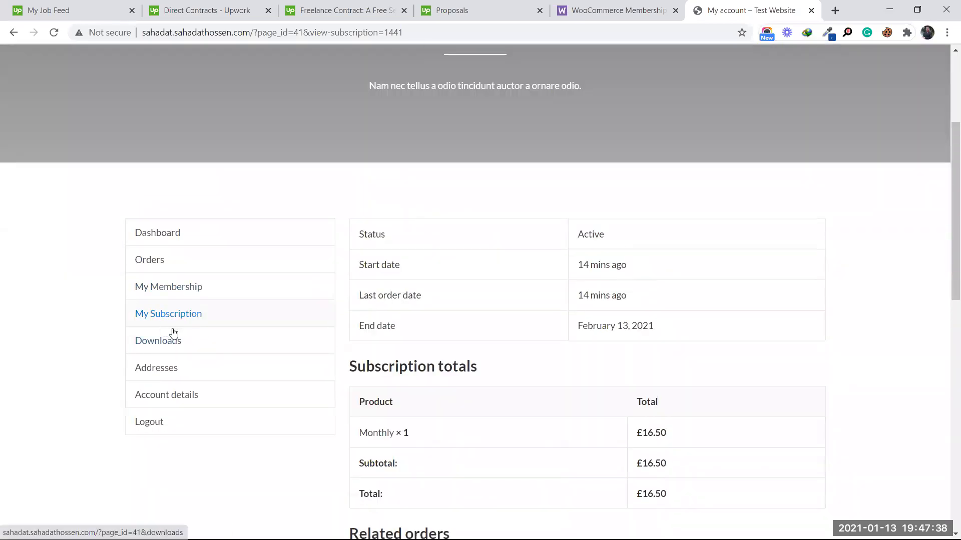
pyautogui.scroll(-3, 425, 349)
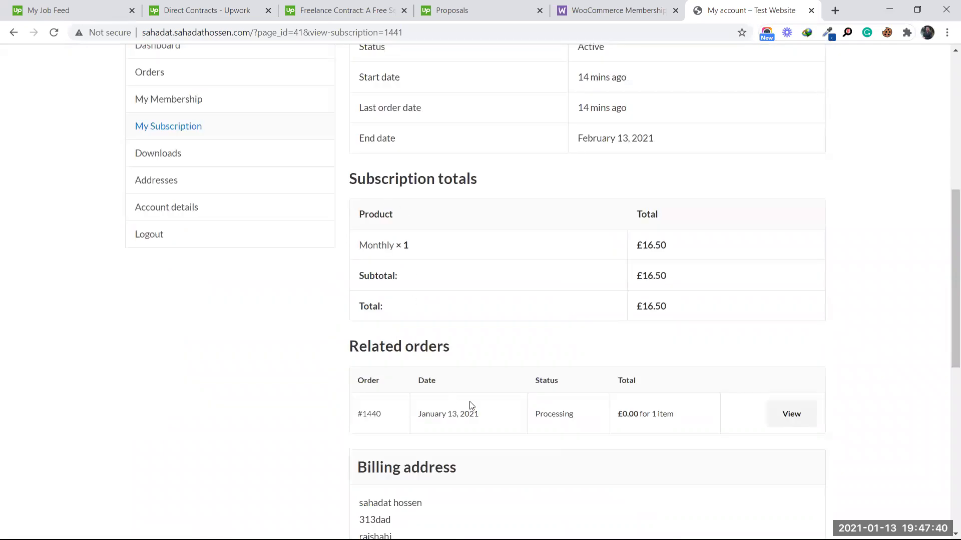
pyautogui.scroll(-2, 472, 406)
pyautogui.scroll(5, 375, 364)
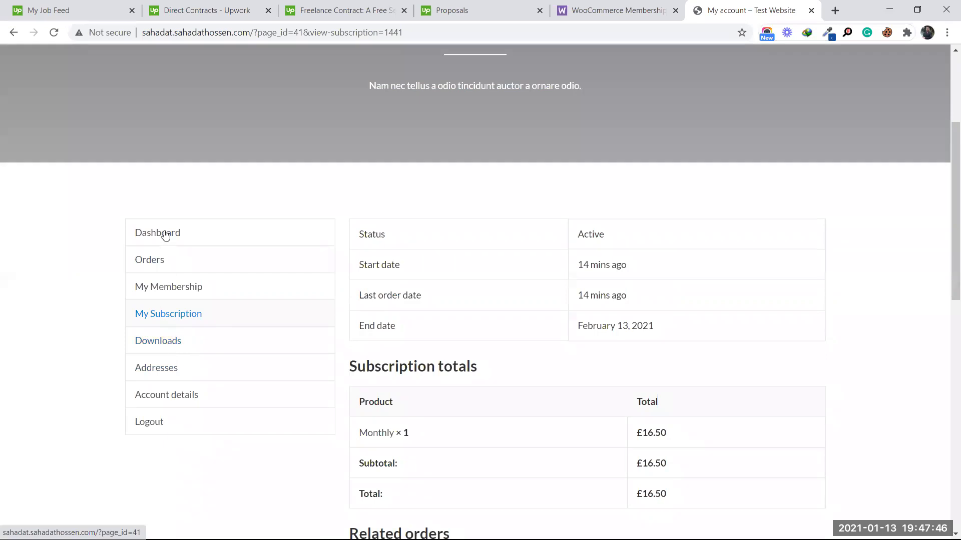
# Step: Look over the Downloads list and subscription details, then return to the account dashboard
pyautogui.click(159, 347)
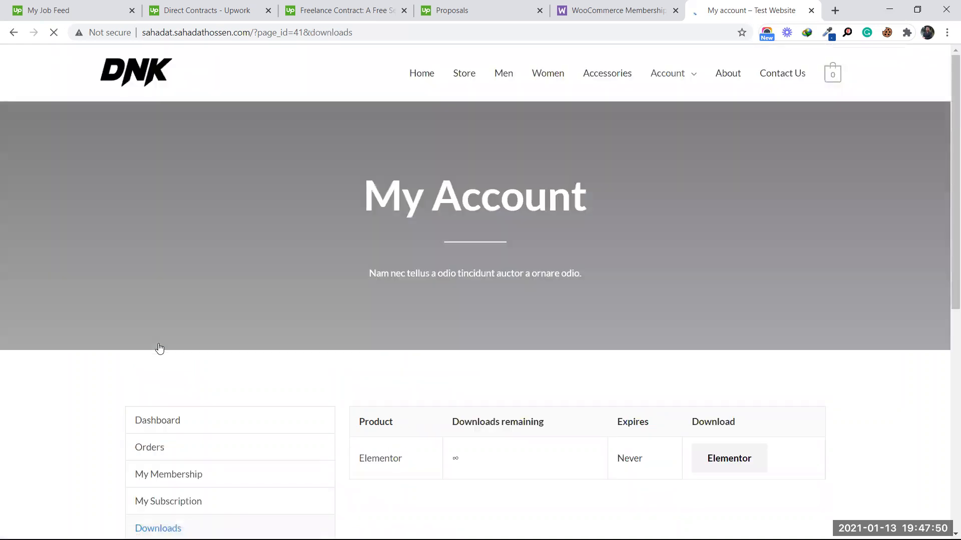
pyautogui.scroll(-3, 183, 450)
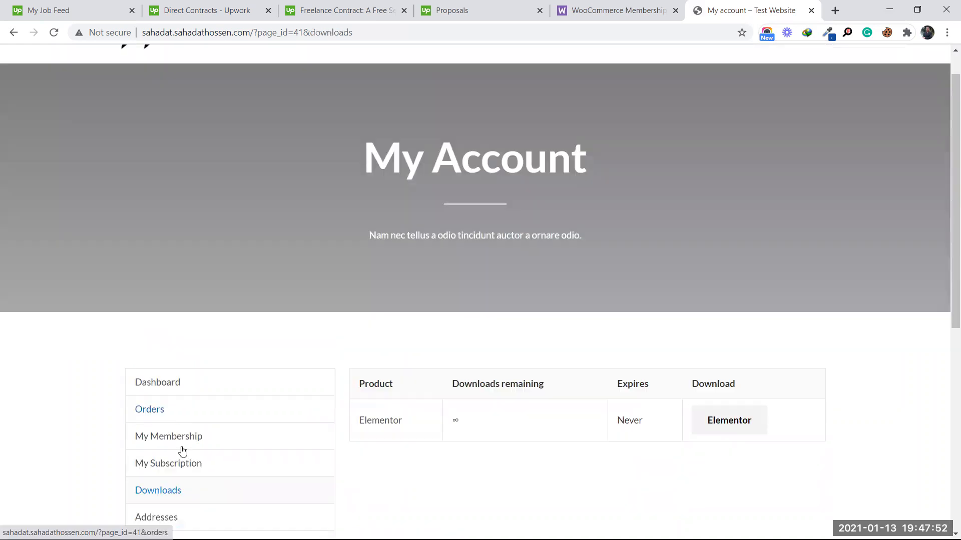
pyautogui.click(167, 375)
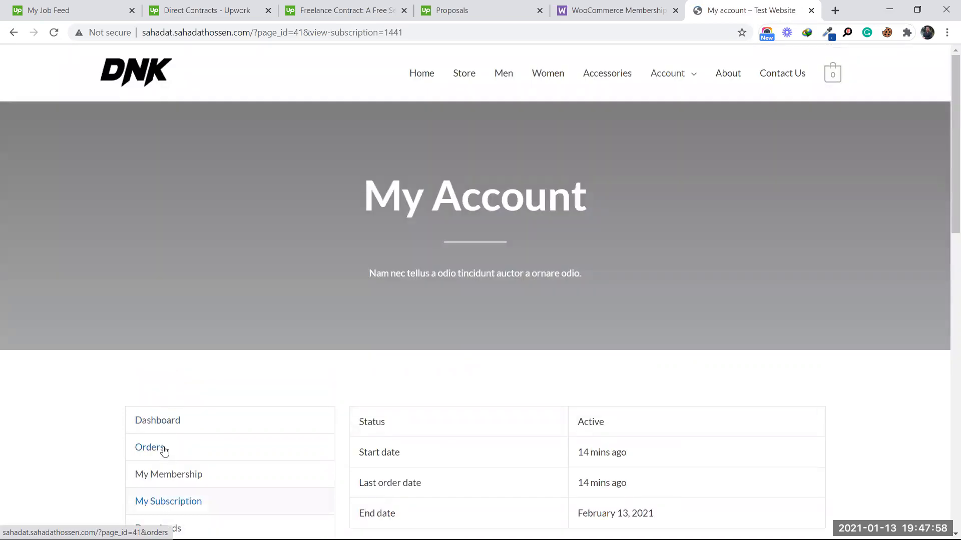
pyautogui.click(166, 423)
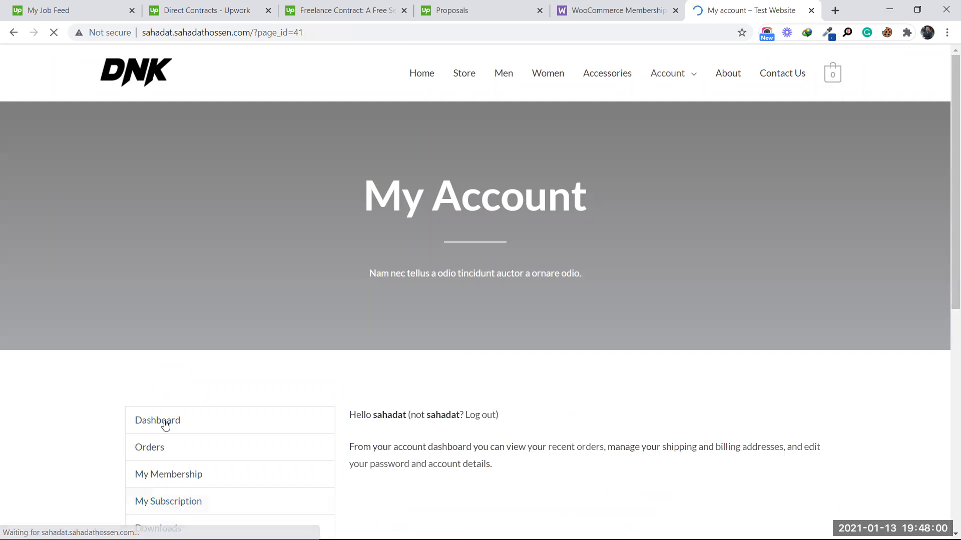
pyautogui.scroll(-3, 255, 399)
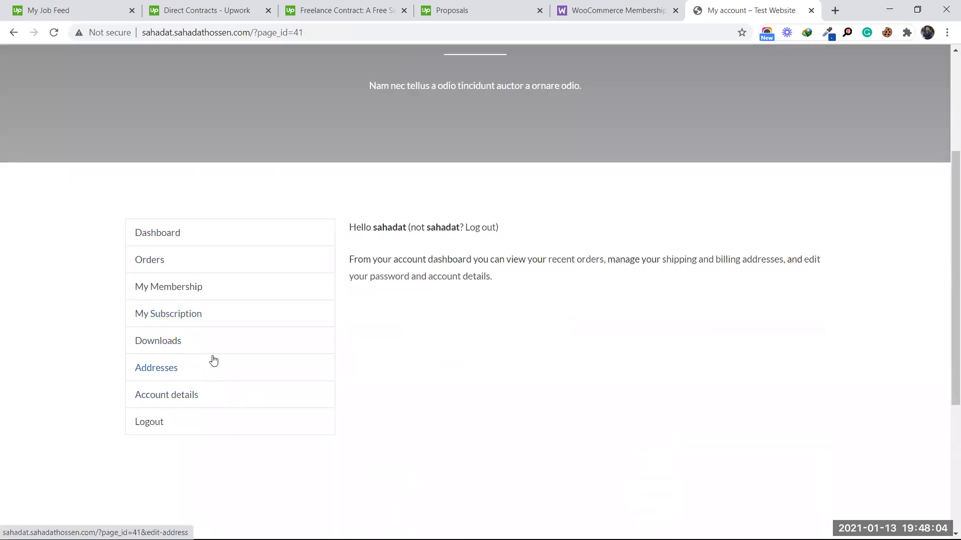
# Step: Reload the dashboard, reopen the subscription details, and confirm Elementor is listed in Downloads
pyautogui.click(160, 235)
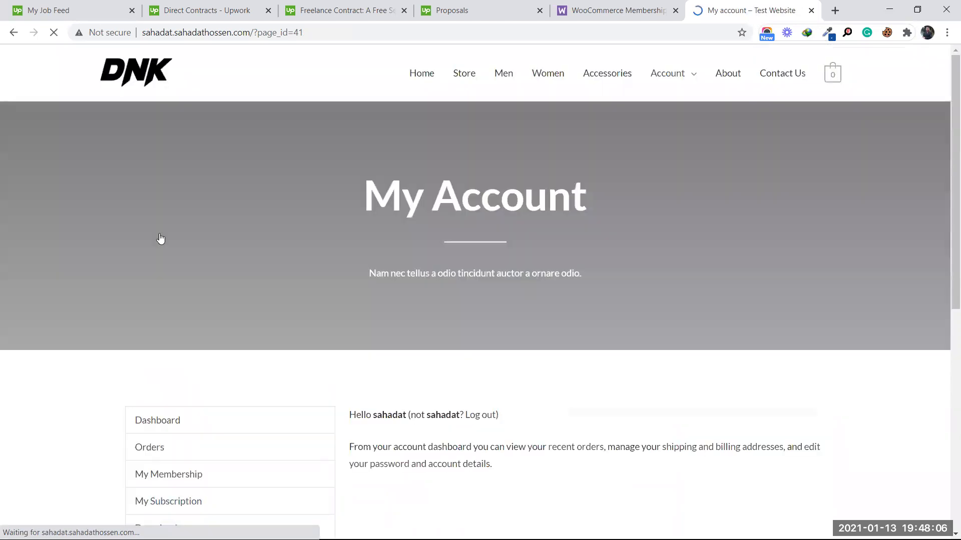
pyautogui.scroll(-2, 246, 359)
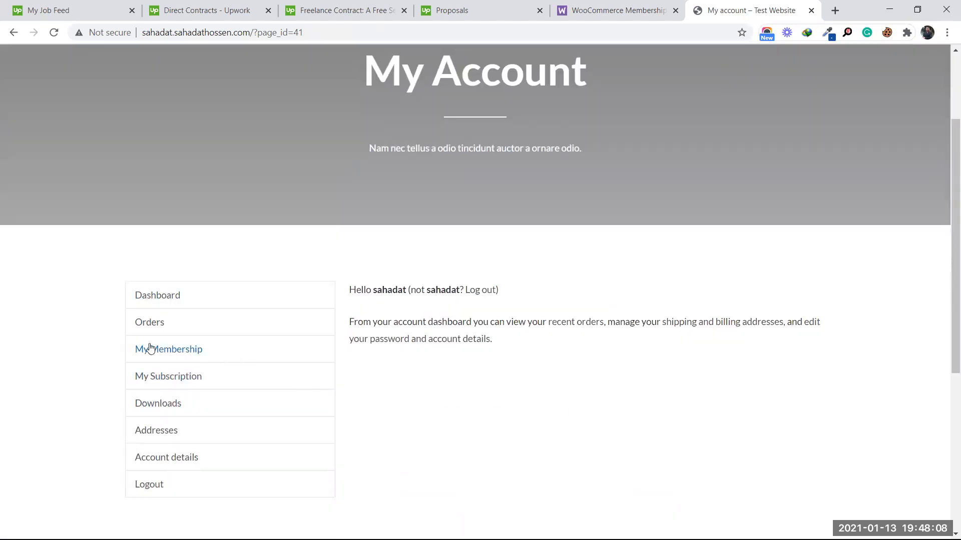
pyautogui.click(164, 382)
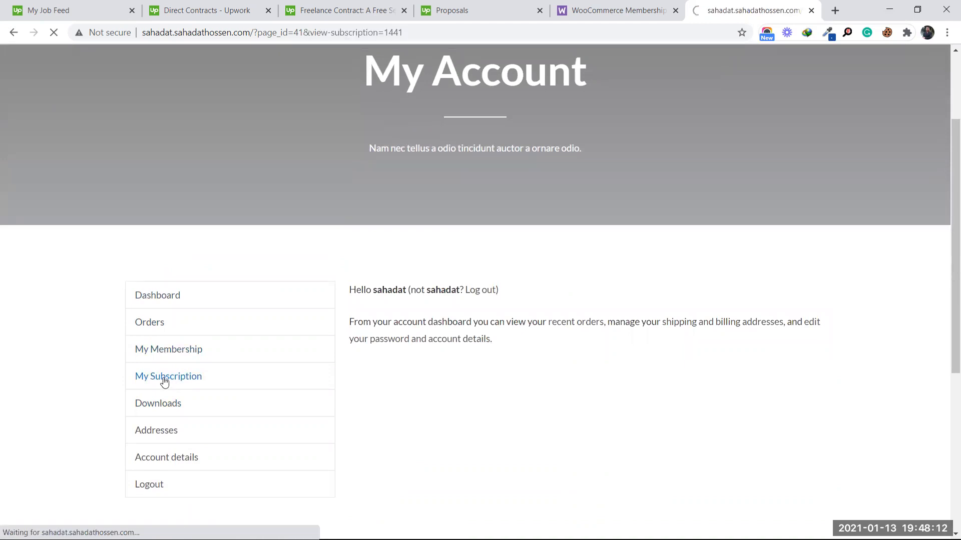
pyautogui.scroll(-4, 350, 392)
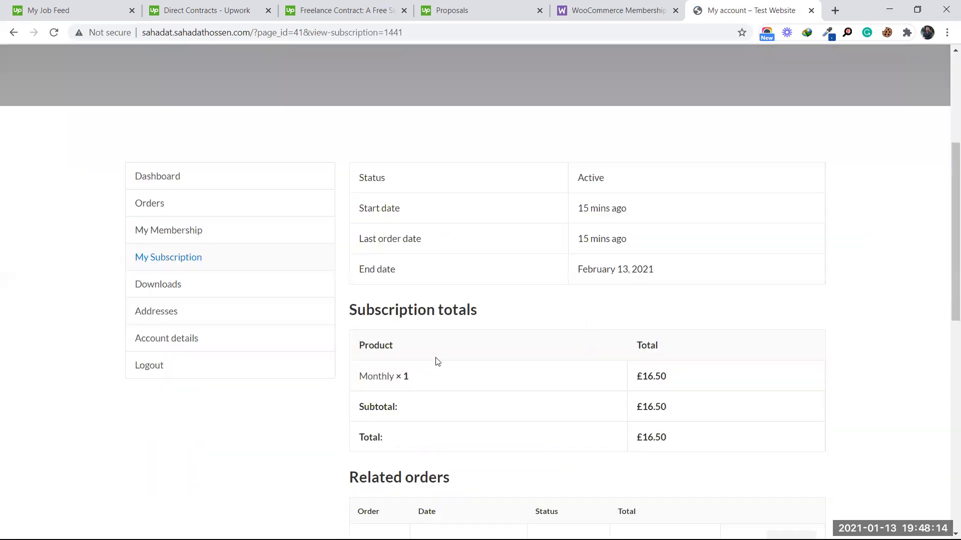
pyautogui.scroll(-1, 438, 361)
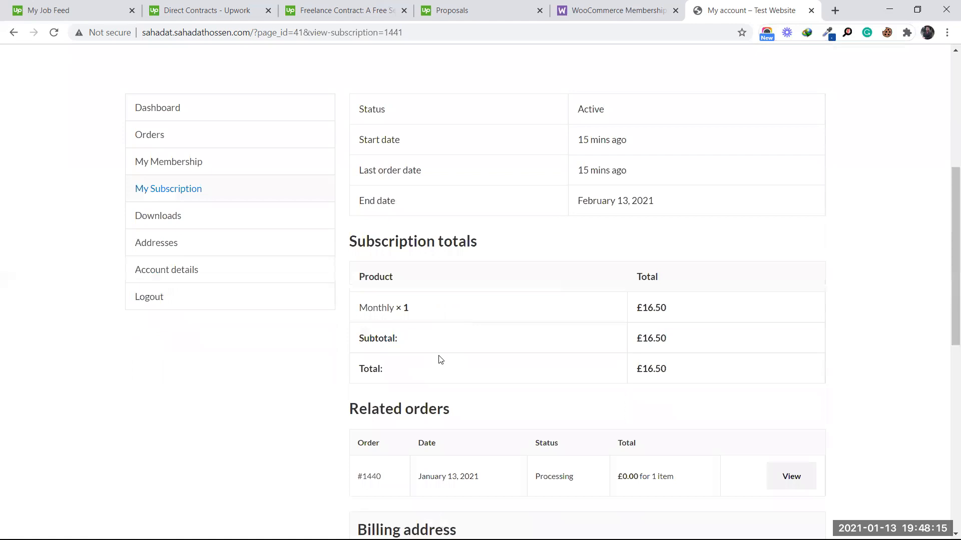
pyautogui.click(170, 218)
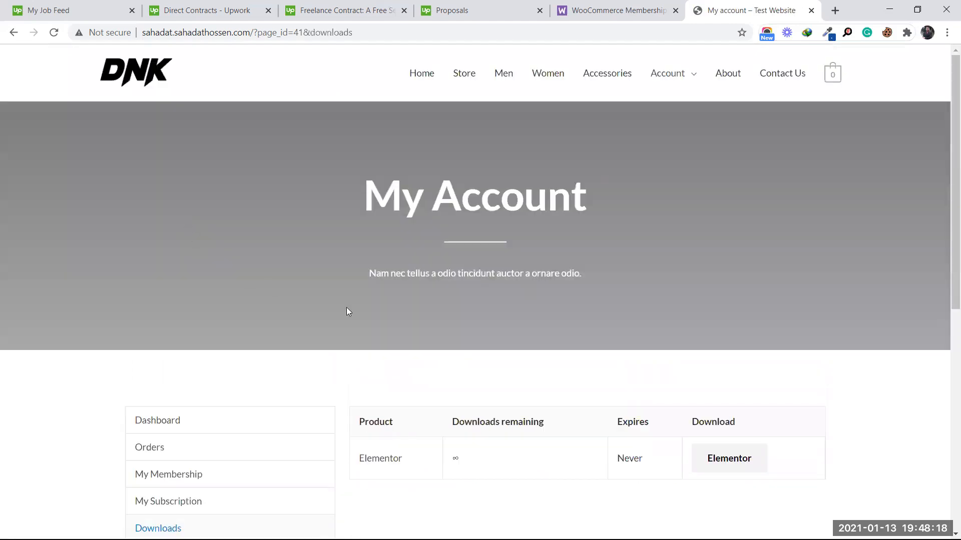
pyautogui.scroll(-2, 489, 419)
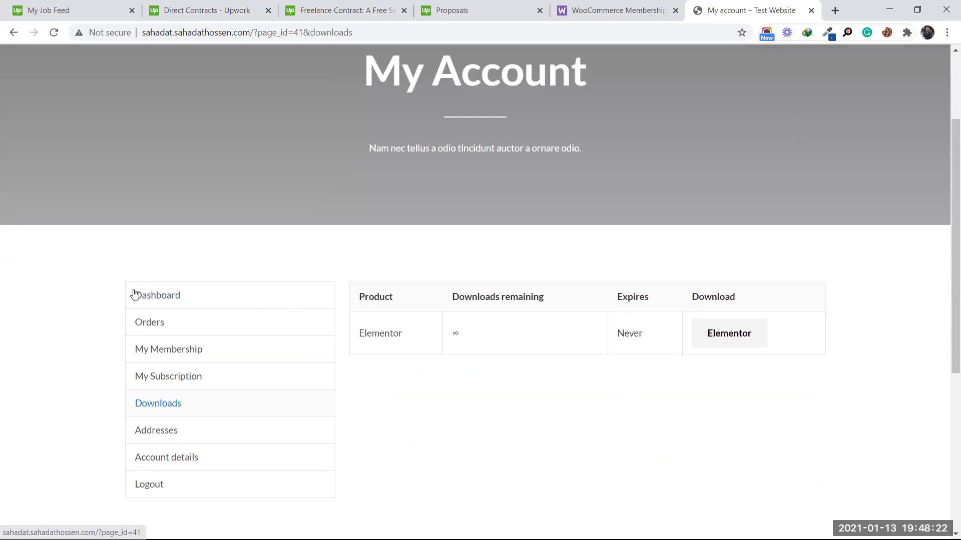
# Step: Check the past orders list, then open My Membership, which has no content assigned
pyautogui.click(163, 297)
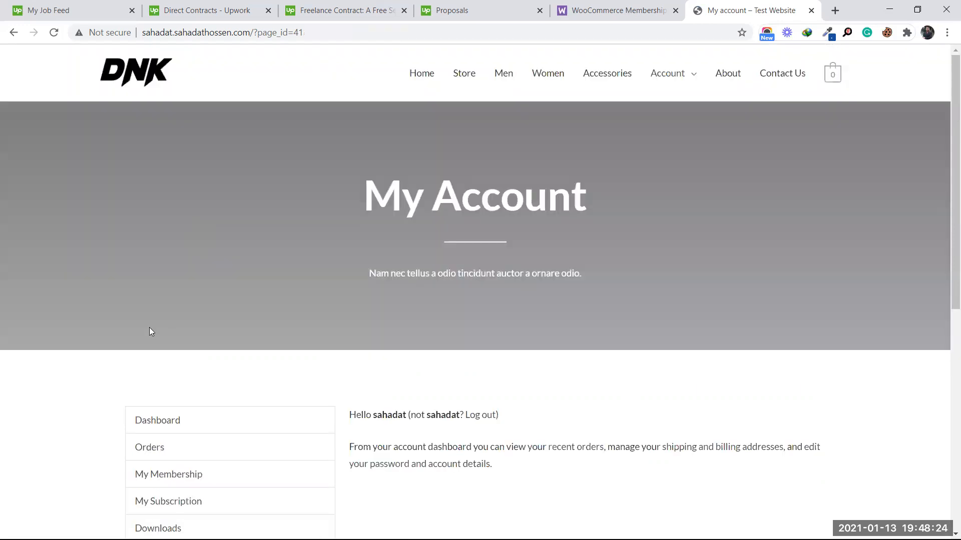
pyautogui.scroll(-2, 181, 330)
pyautogui.click(156, 324)
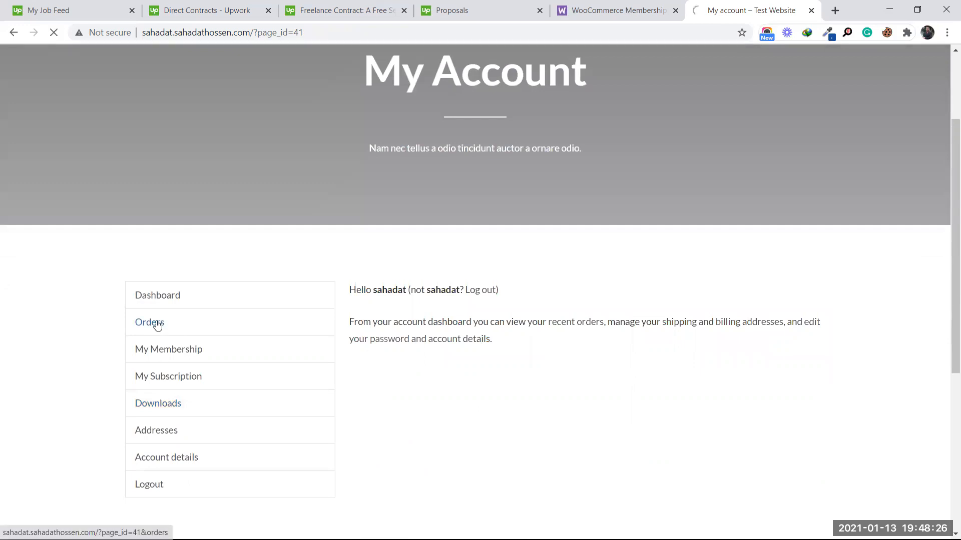
pyautogui.scroll(-3, 405, 337)
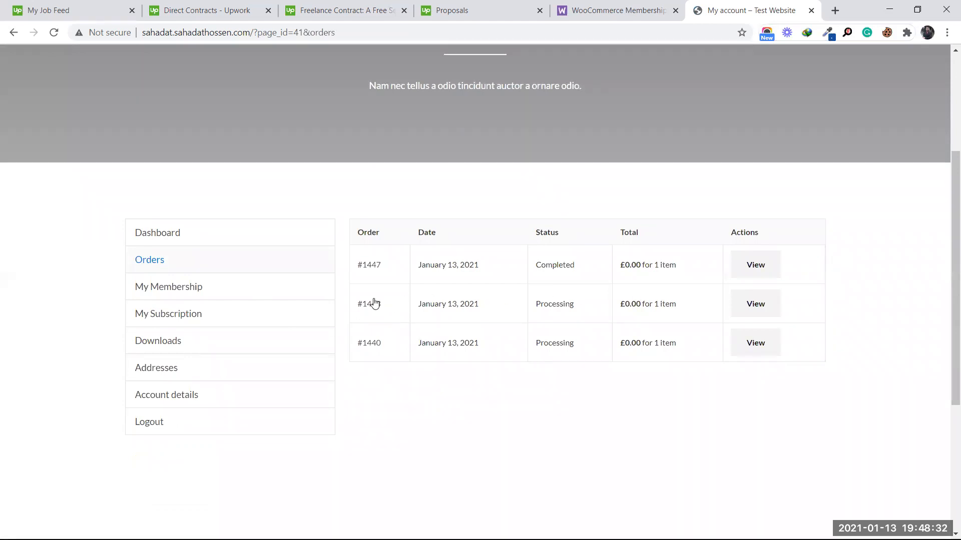
pyautogui.click(185, 300)
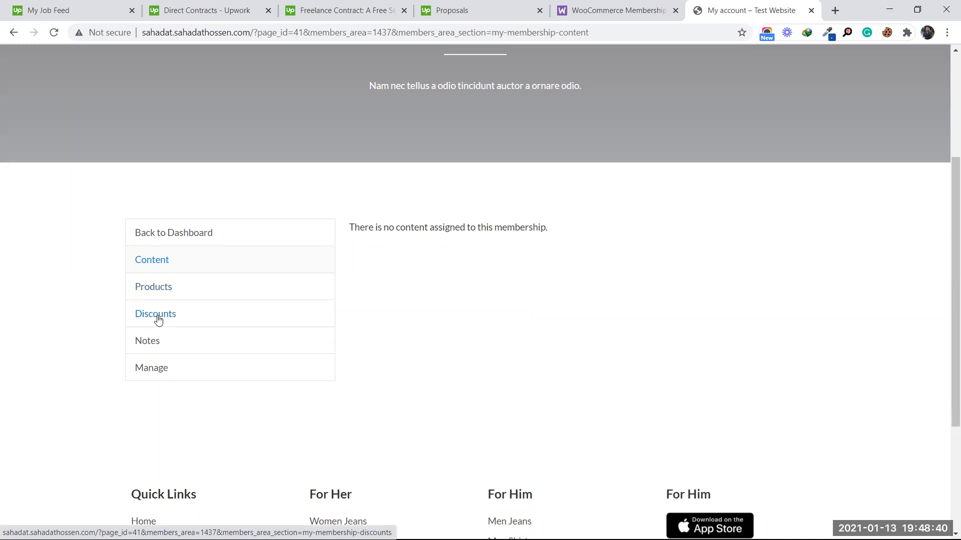
# Step: View the membership's Products, then Discounts listing Elementor and DNK shoes at 100% off for £0.00
pyautogui.click(155, 287)
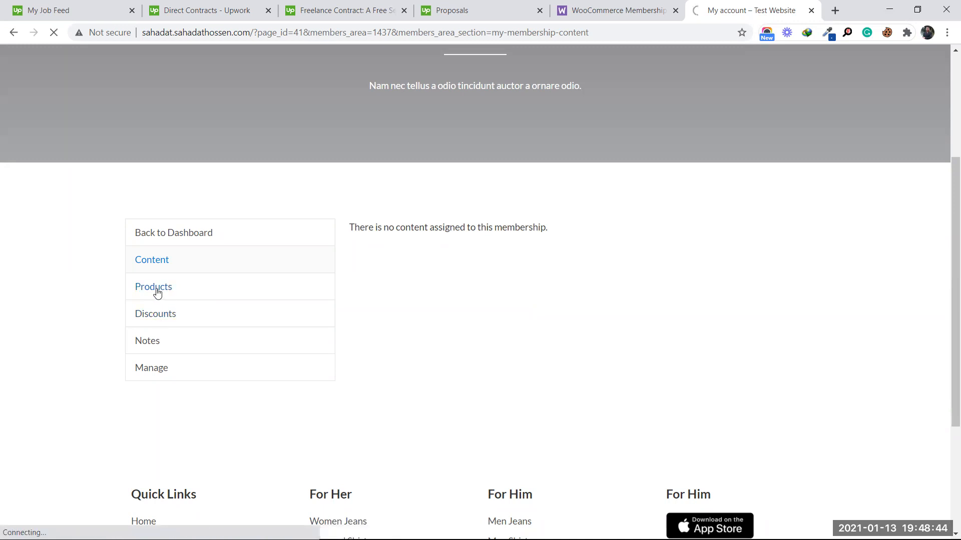
pyautogui.scroll(-3, 461, 318)
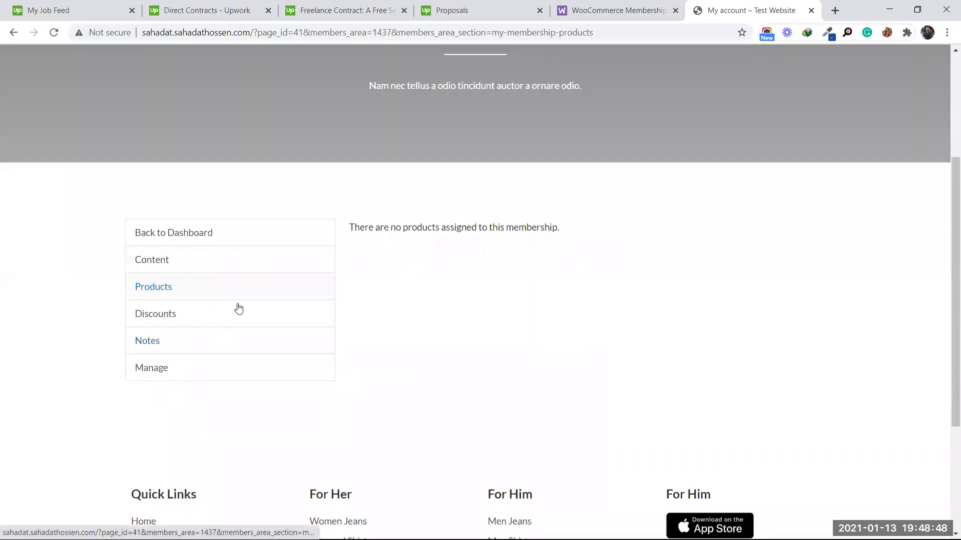
pyautogui.click(166, 314)
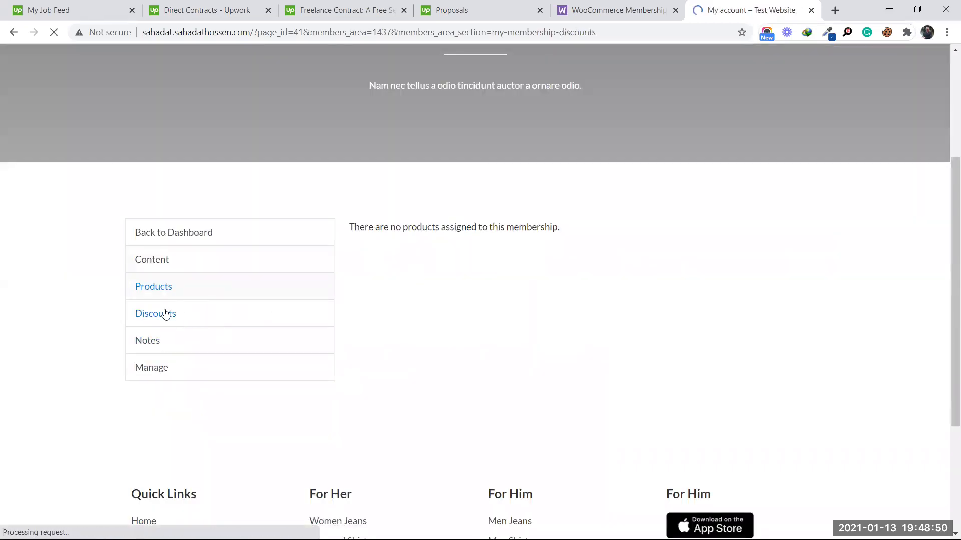
pyautogui.scroll(-5, 594, 309)
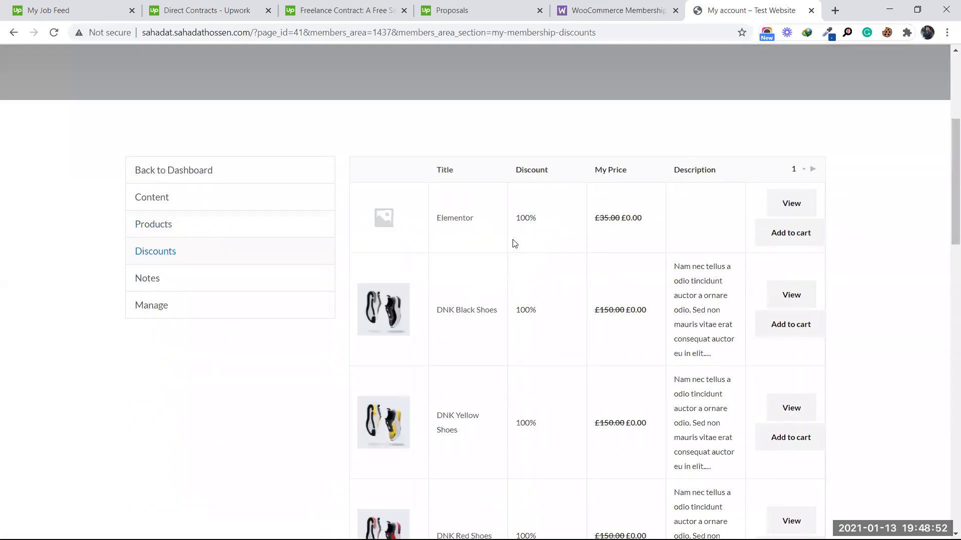
pyautogui.scroll(-4, 545, 248)
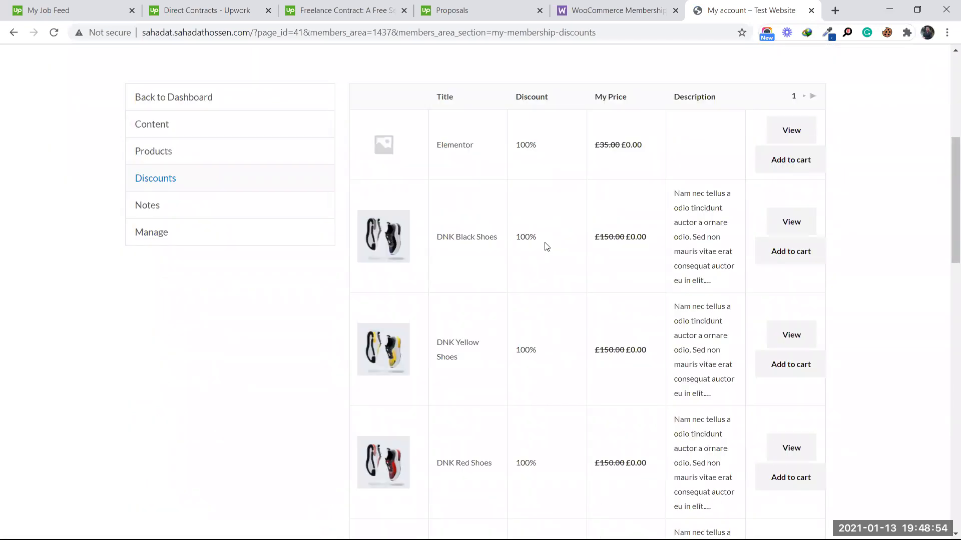
pyautogui.scroll(-6, 555, 323)
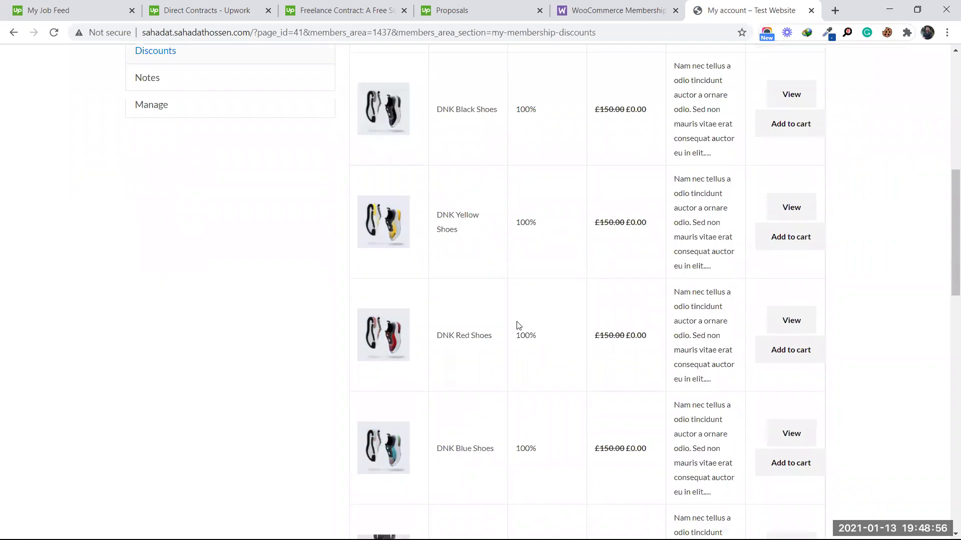